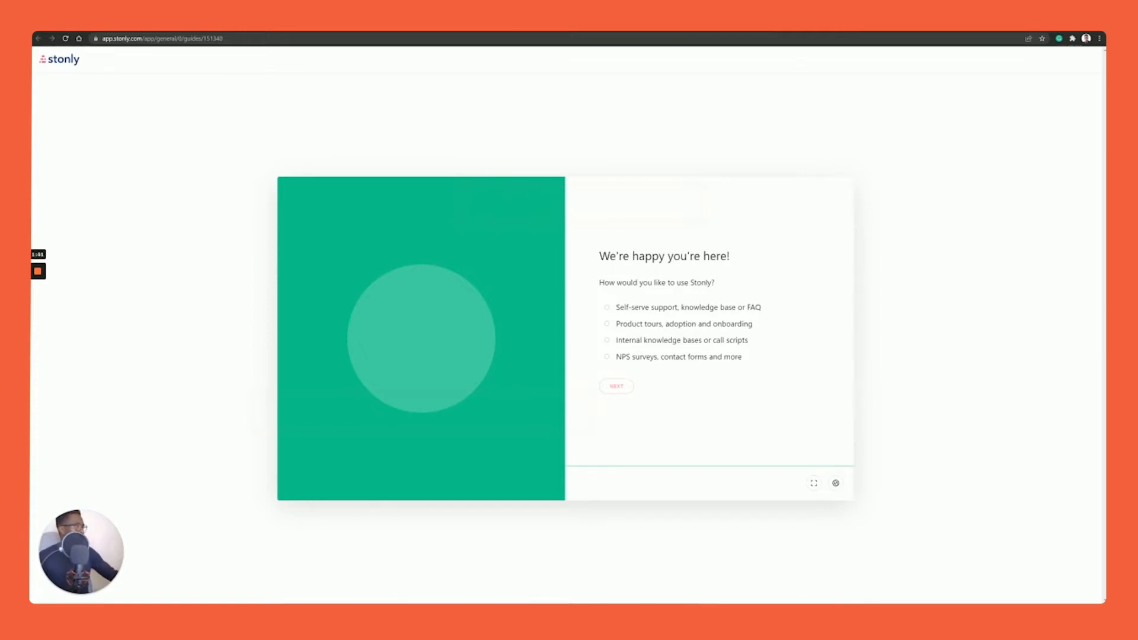
Step: Open Stonly's free account sign-up form, view its required fields, and return to the onboarding page
key(ctrl+t)
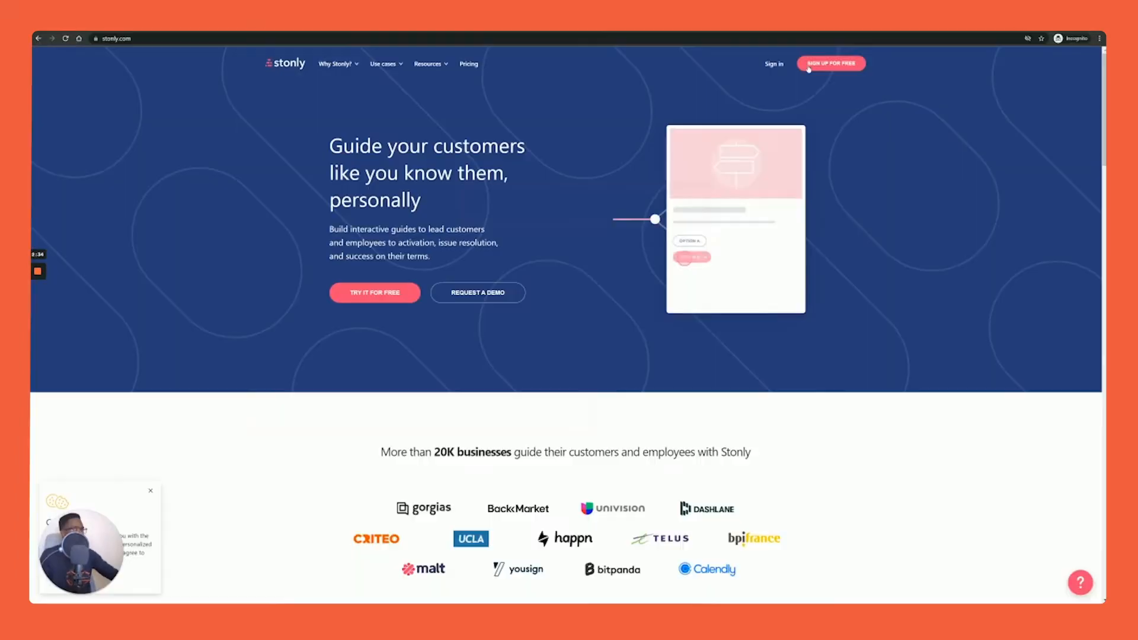
click(768, 63)
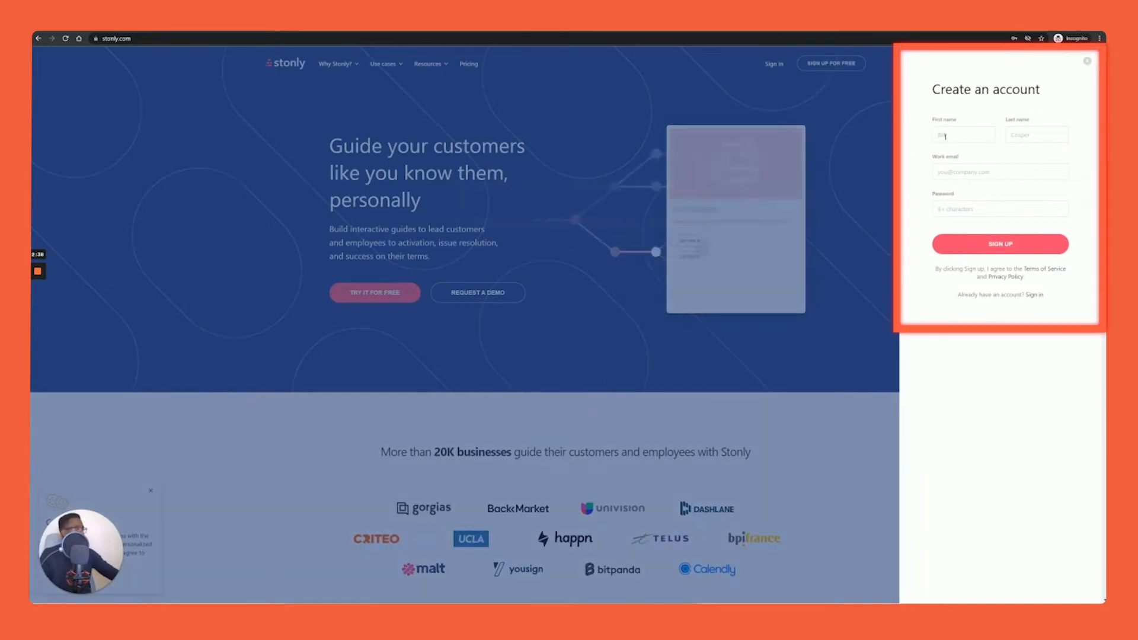
click(949, 136)
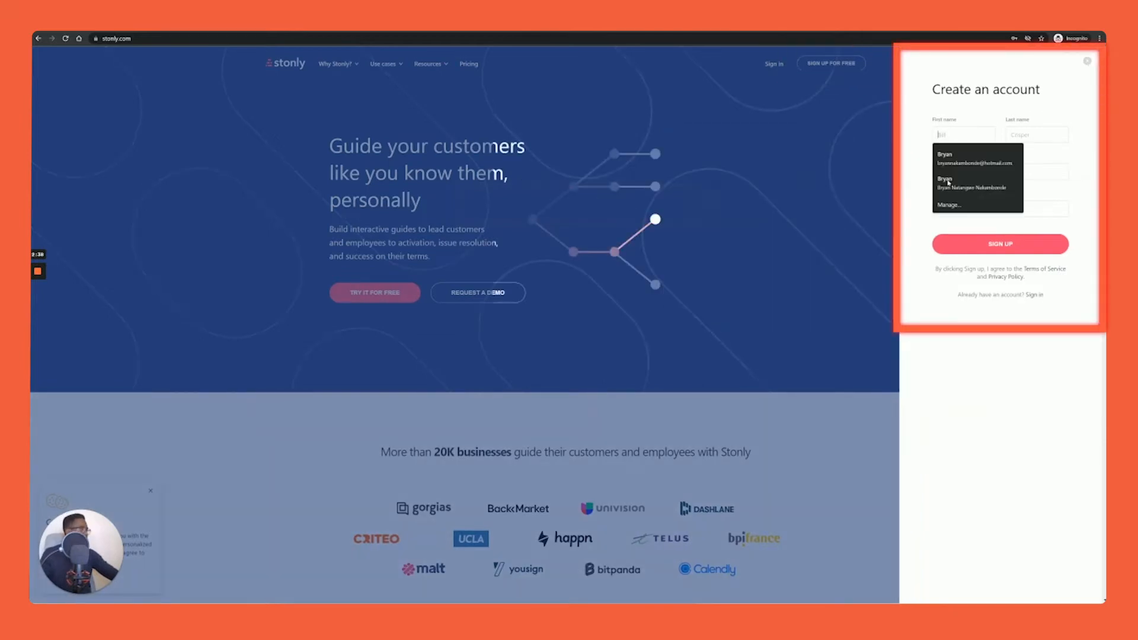
click(1040, 171)
click(1097, 230)
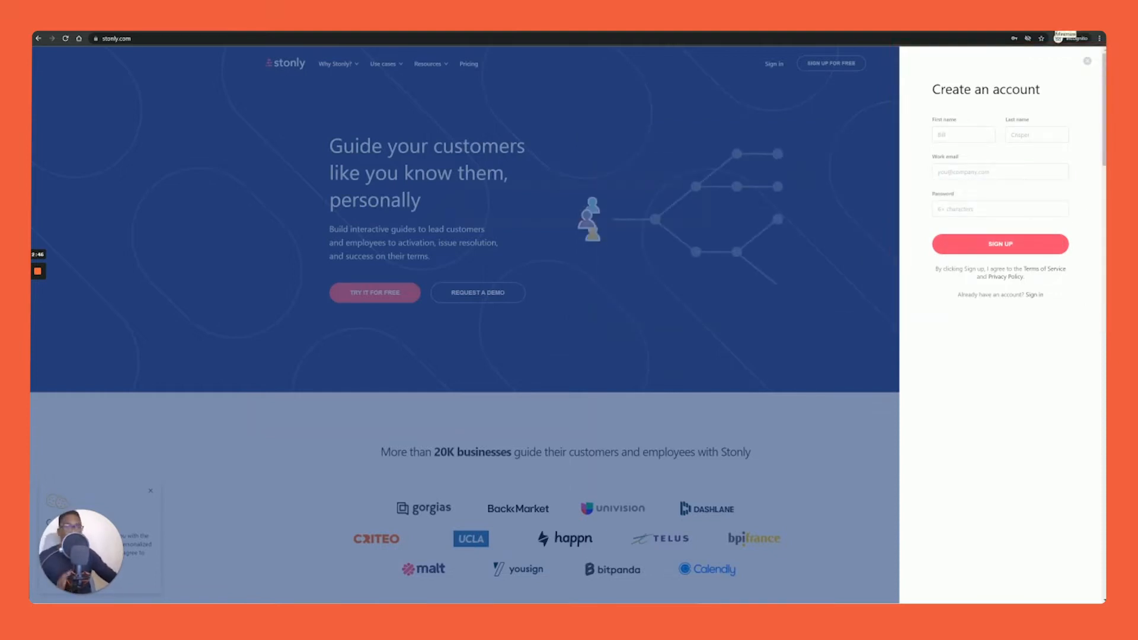
click(1057, 24)
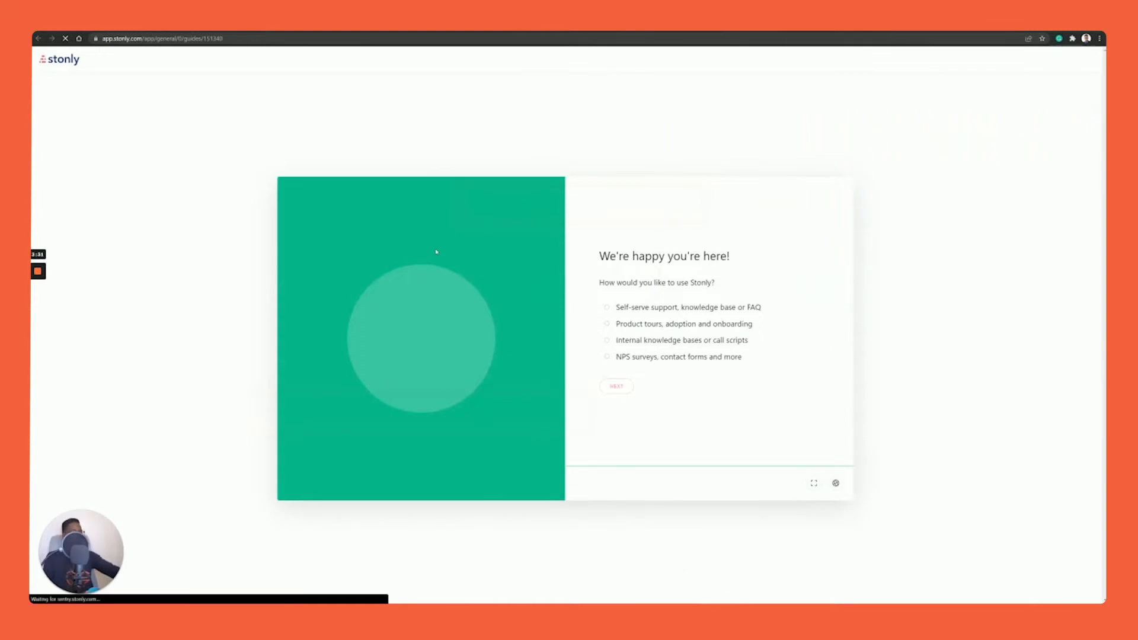
Step: Choose product tours, adoption and onboarding as the intended use, and confirm navigatedocumentation.com as the website
click(607, 324)
click(616, 386)
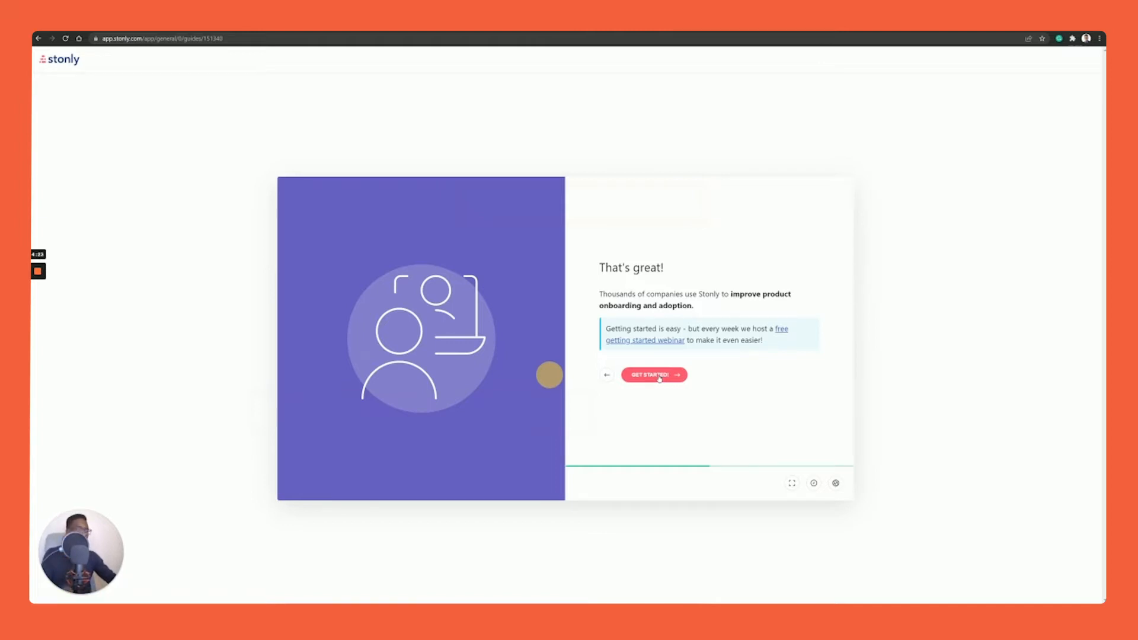
click(658, 375)
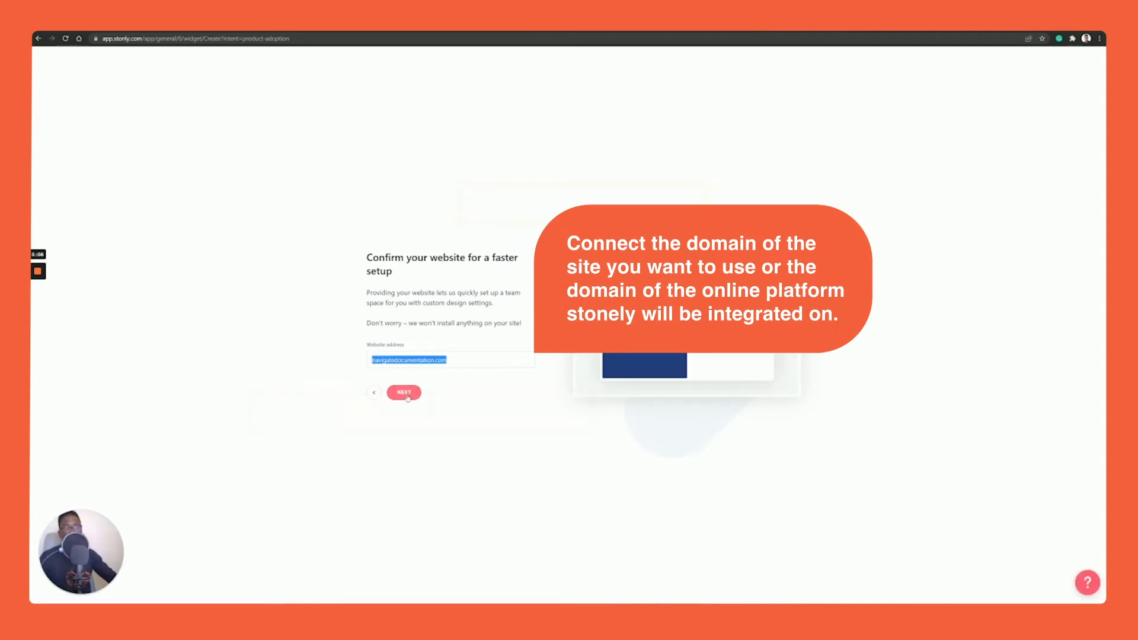
click(404, 393)
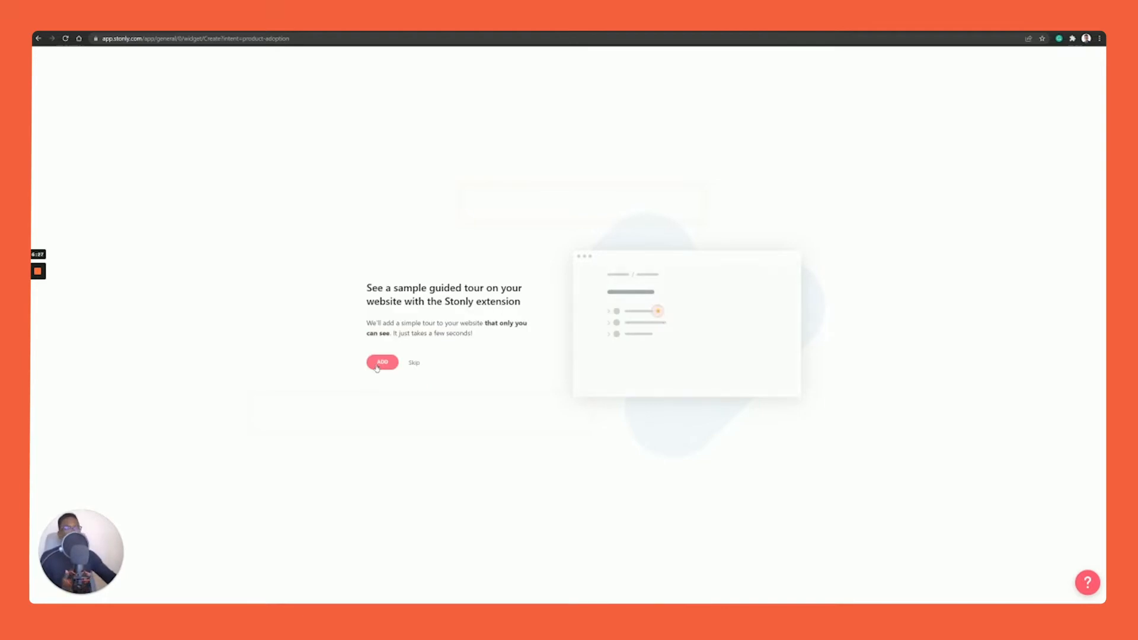
Step: Add the Stonly Browser Extension to Chrome for the sample guided tour and continue to the Stonly app
click(377, 367)
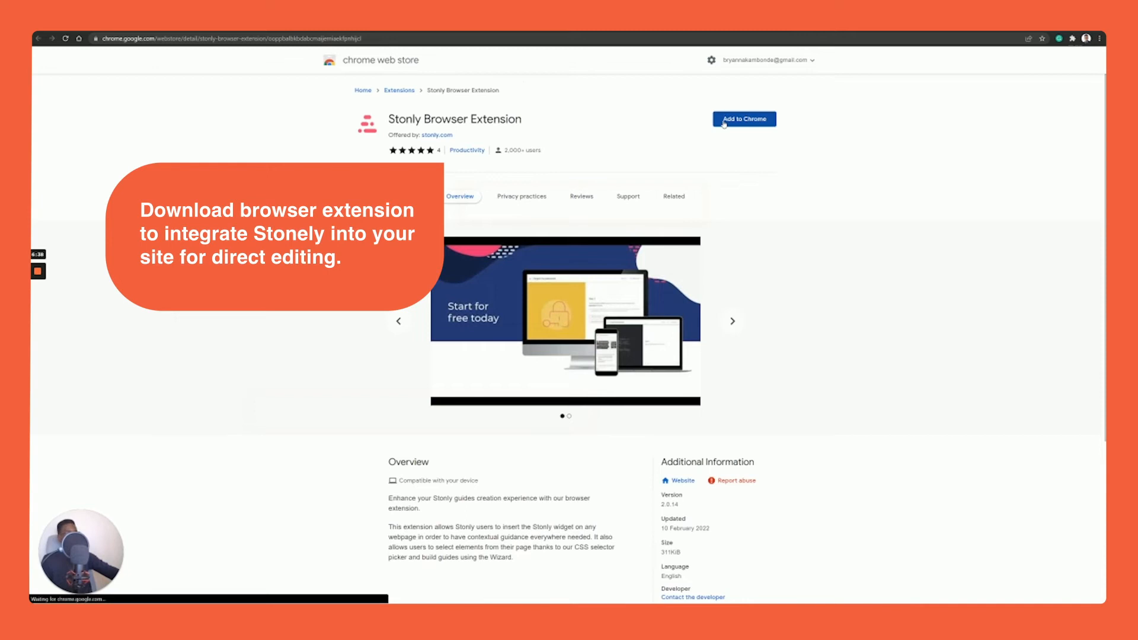
click(724, 122)
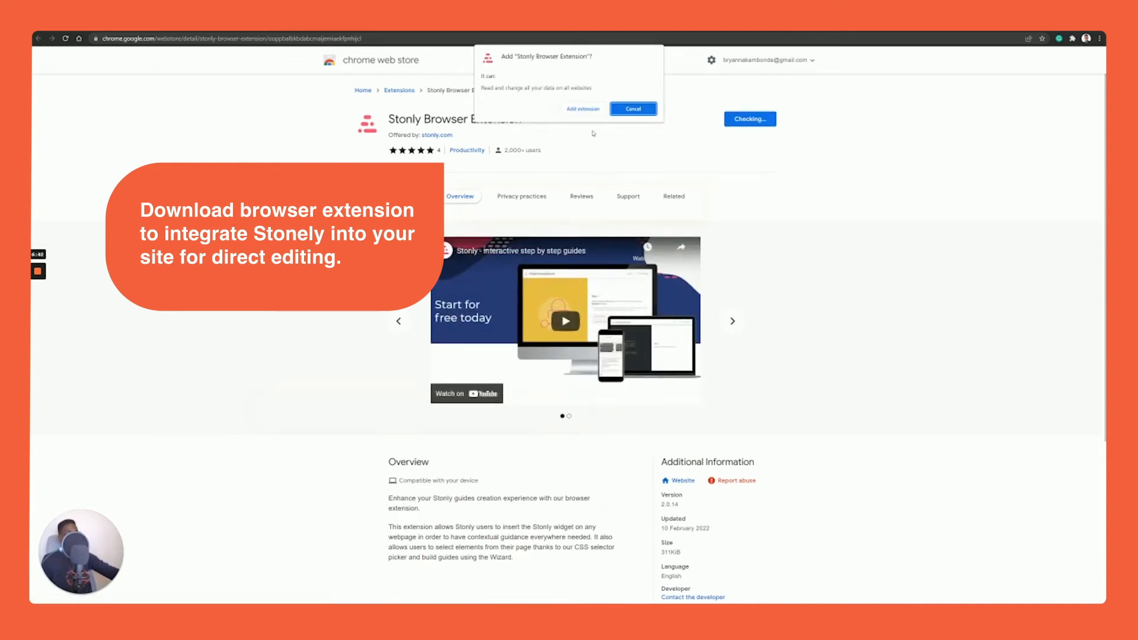
click(597, 111)
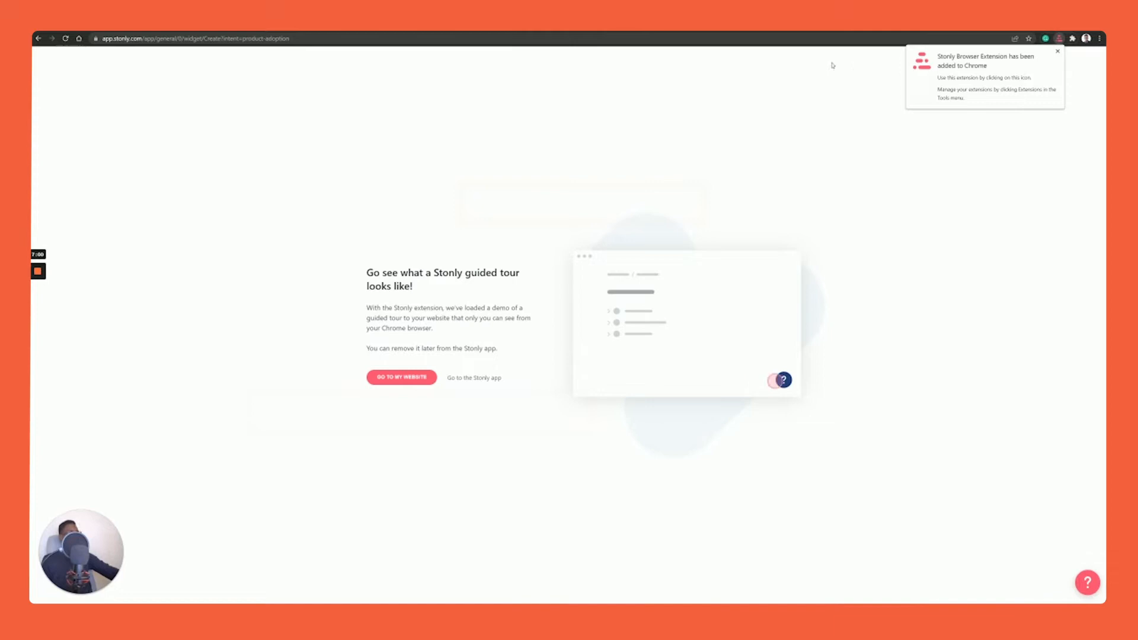
click(430, 379)
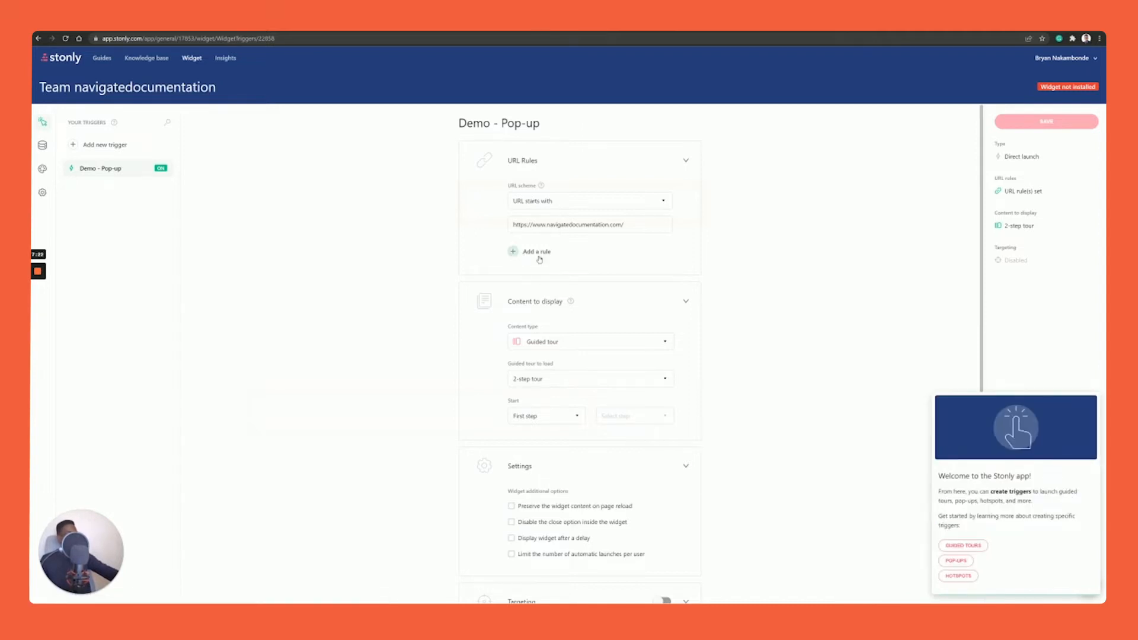
Step: Add a second URL rule to the Demo - Pop-up trigger: AND, URL starts with sales.navigatedocumentation.com
click(513, 252)
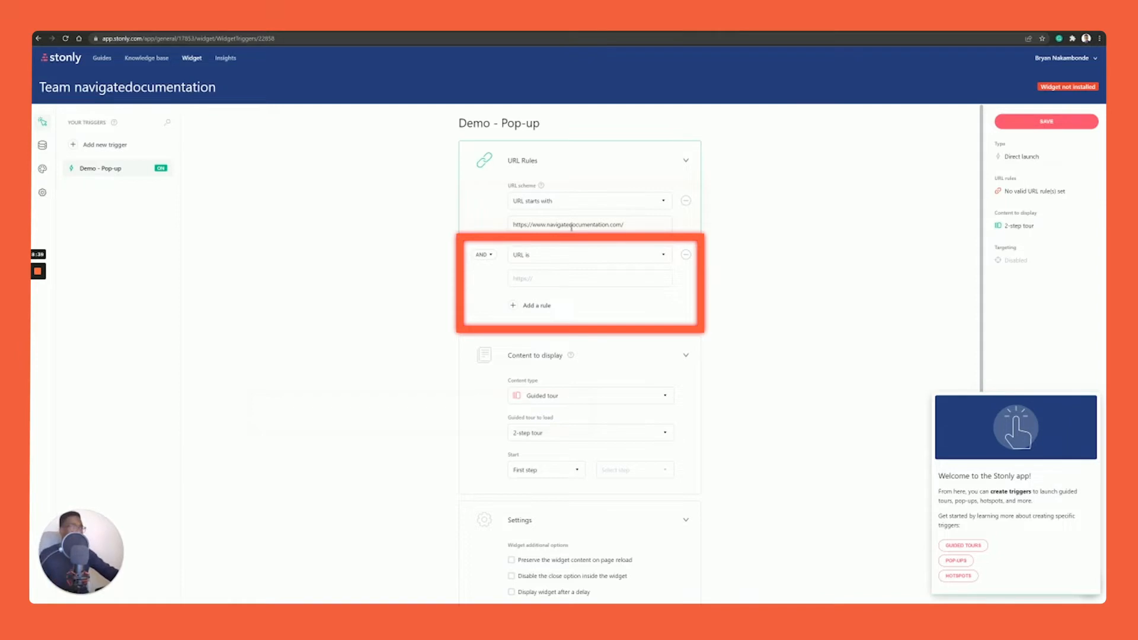
click(521, 256)
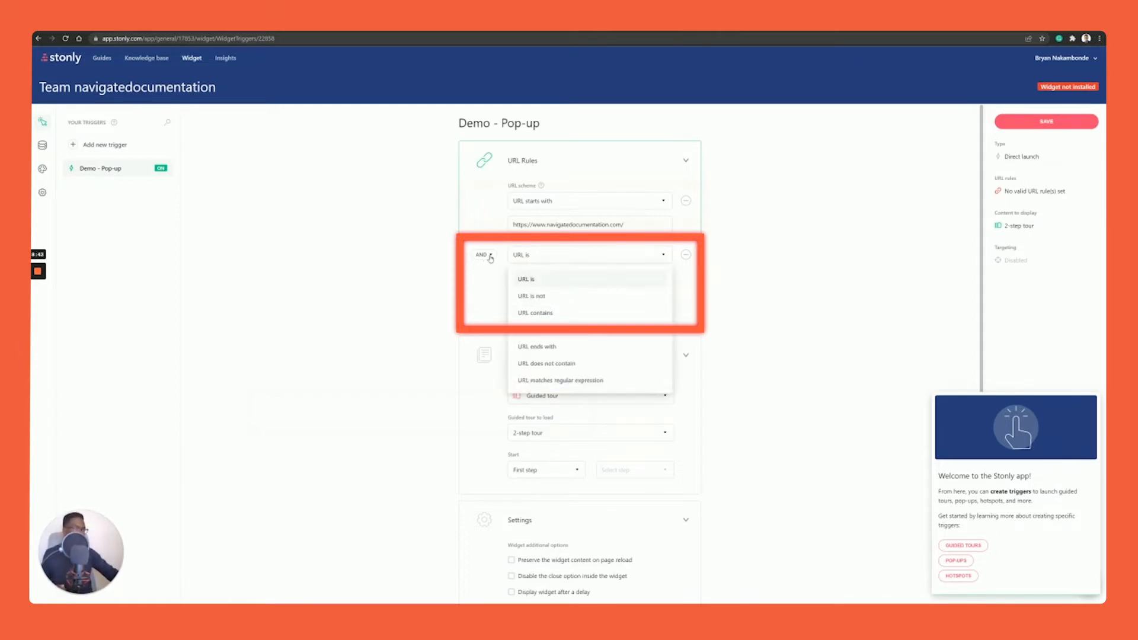
click(491, 258)
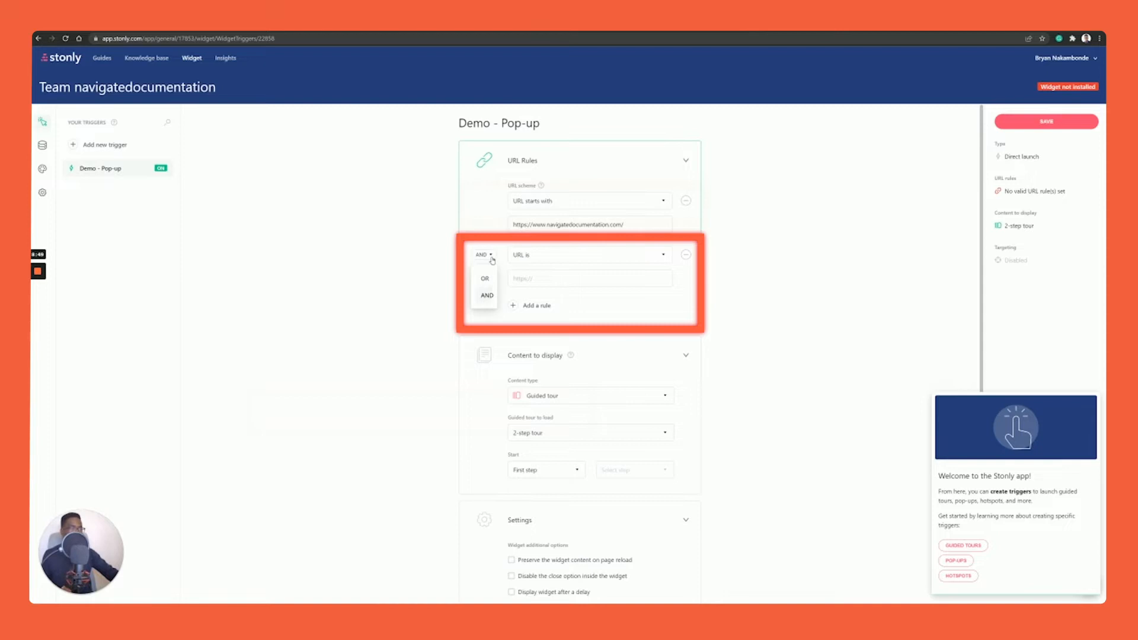
click(564, 259)
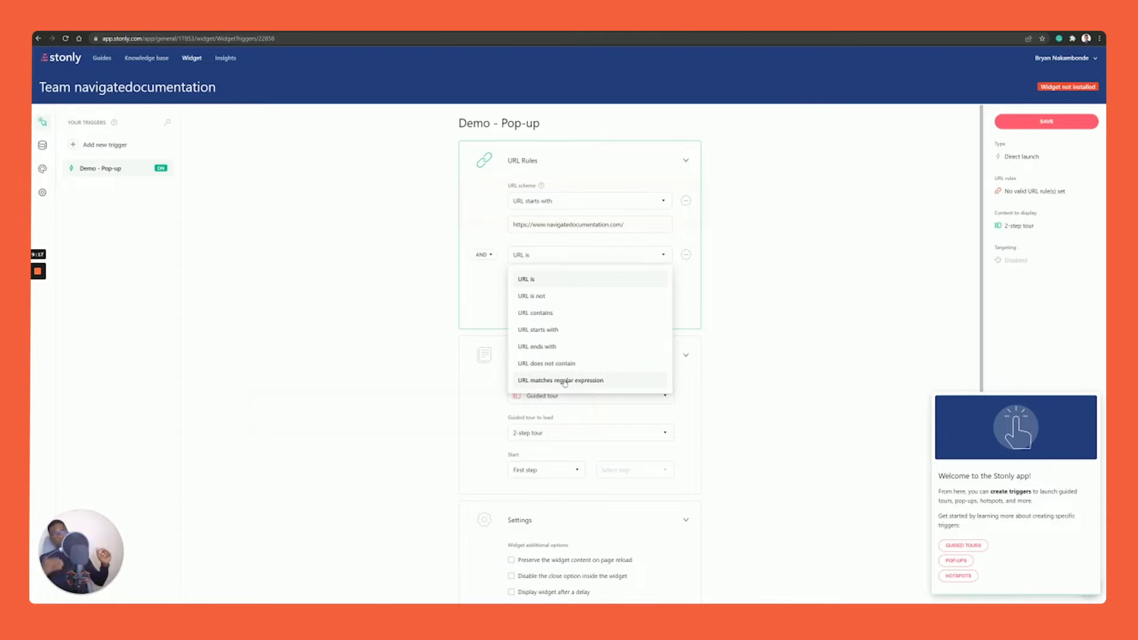
click(585, 332)
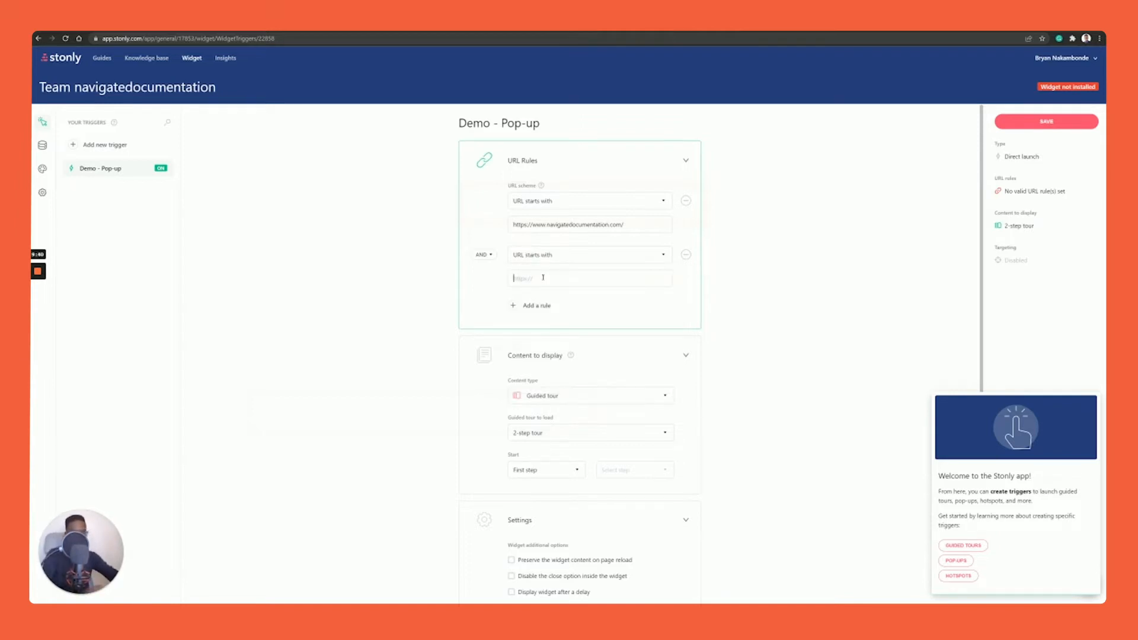
text(sales.navigatedocumentation.com)
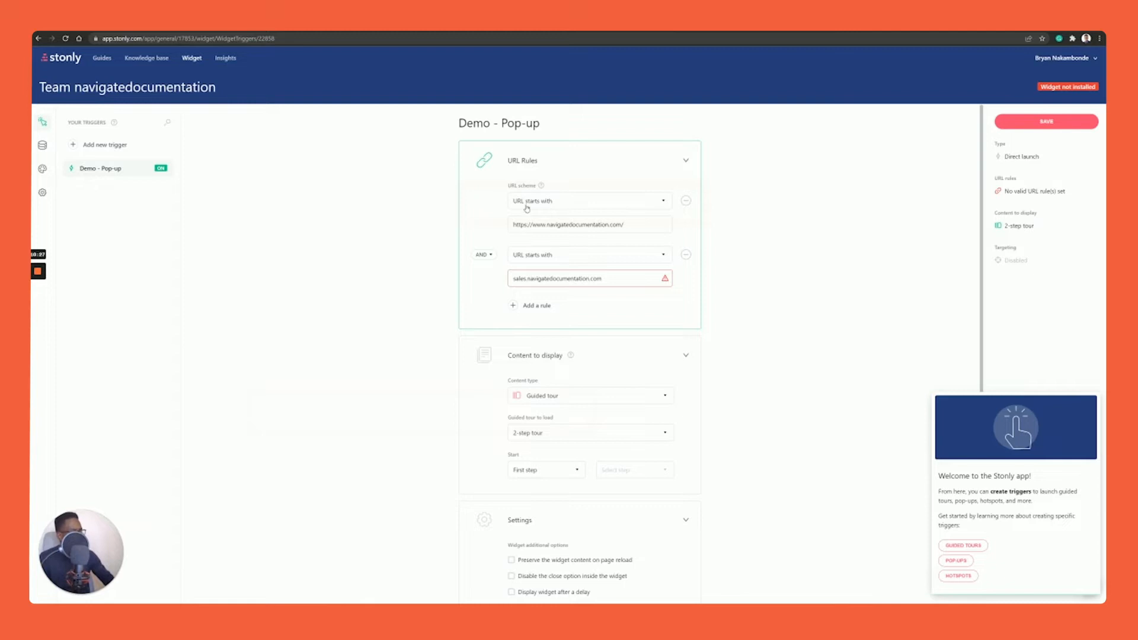
Step: Add a third URL rule to the trigger and review its available match conditions, leaving the rule blank
click(521, 308)
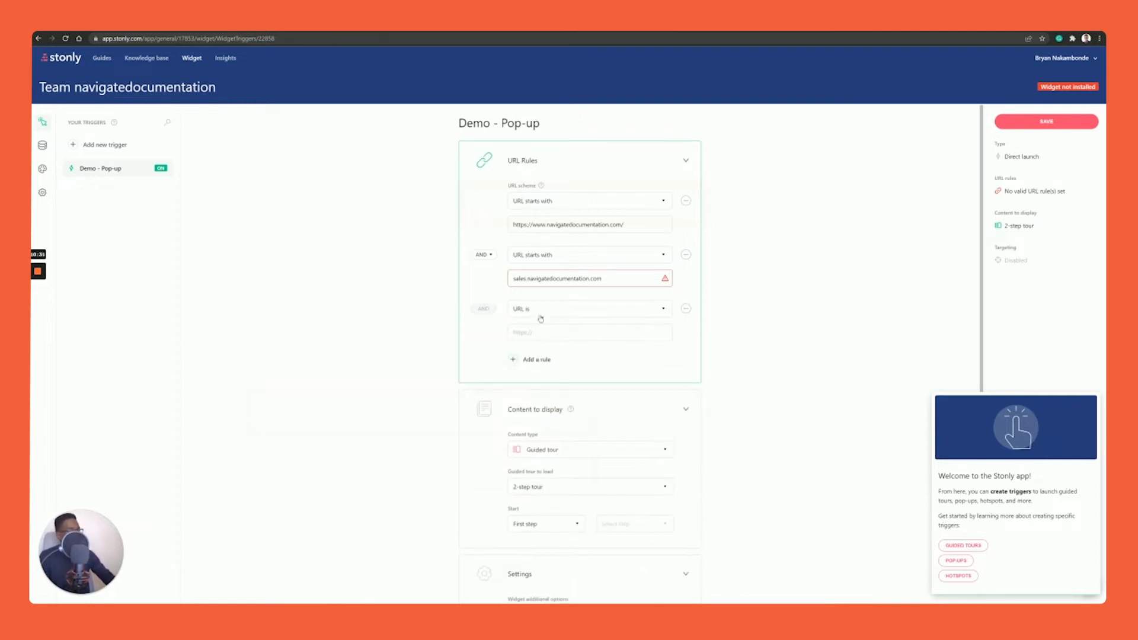
click(544, 310)
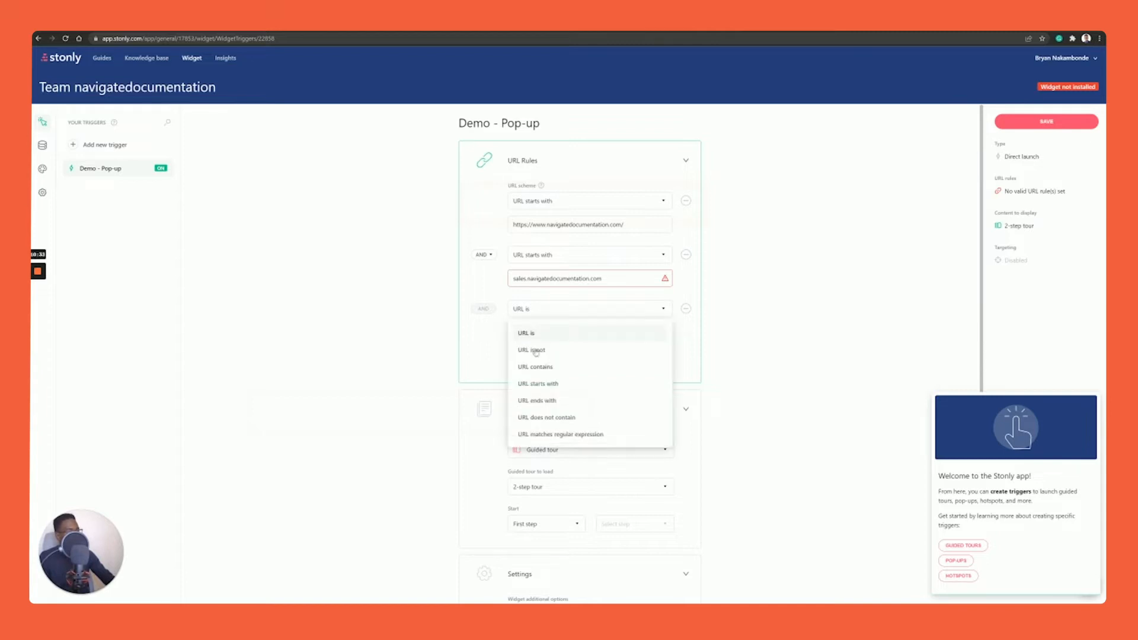
click(657, 319)
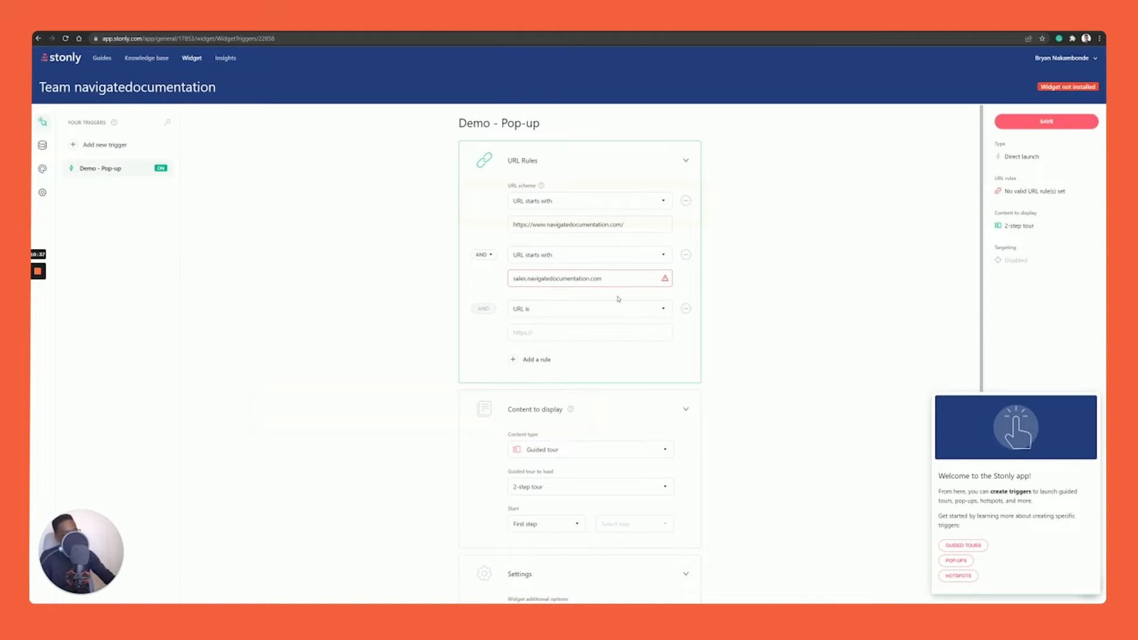
scroll(592, 309, down, 2)
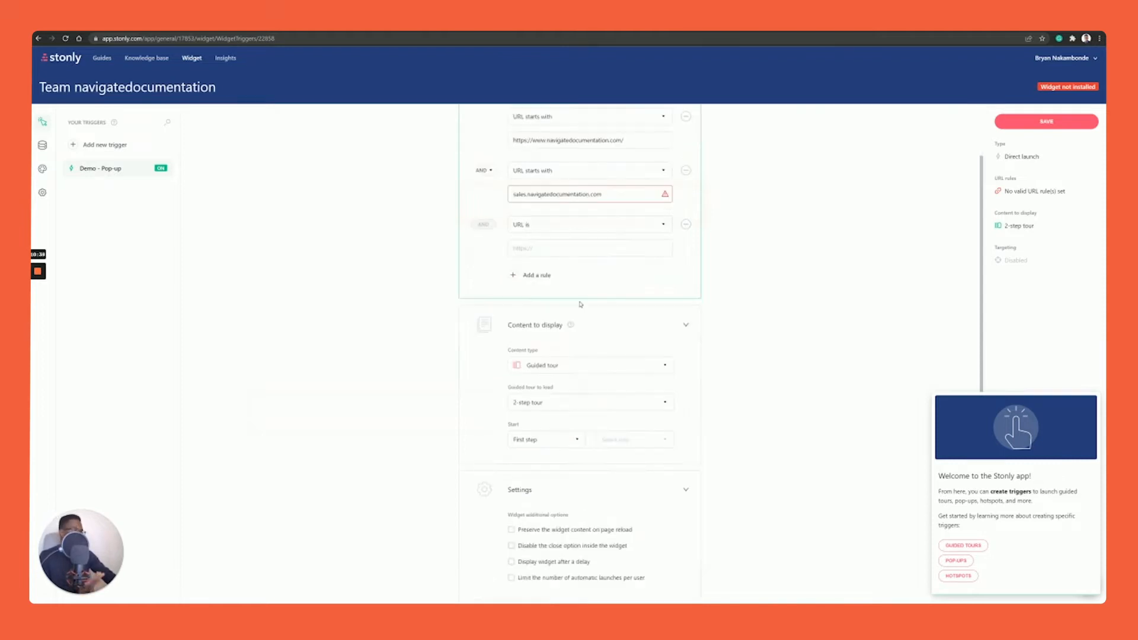
scroll(604, 276, up, 2)
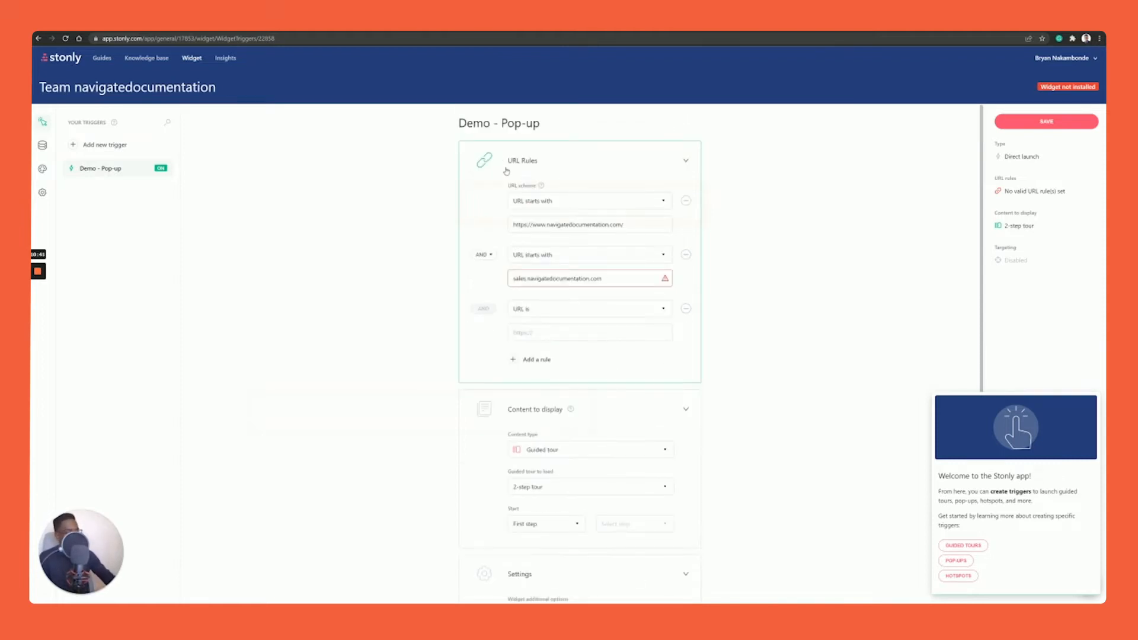
Step: Collapse the URL Rules, Content to display, Settings and Targeting sections of the trigger
click(687, 163)
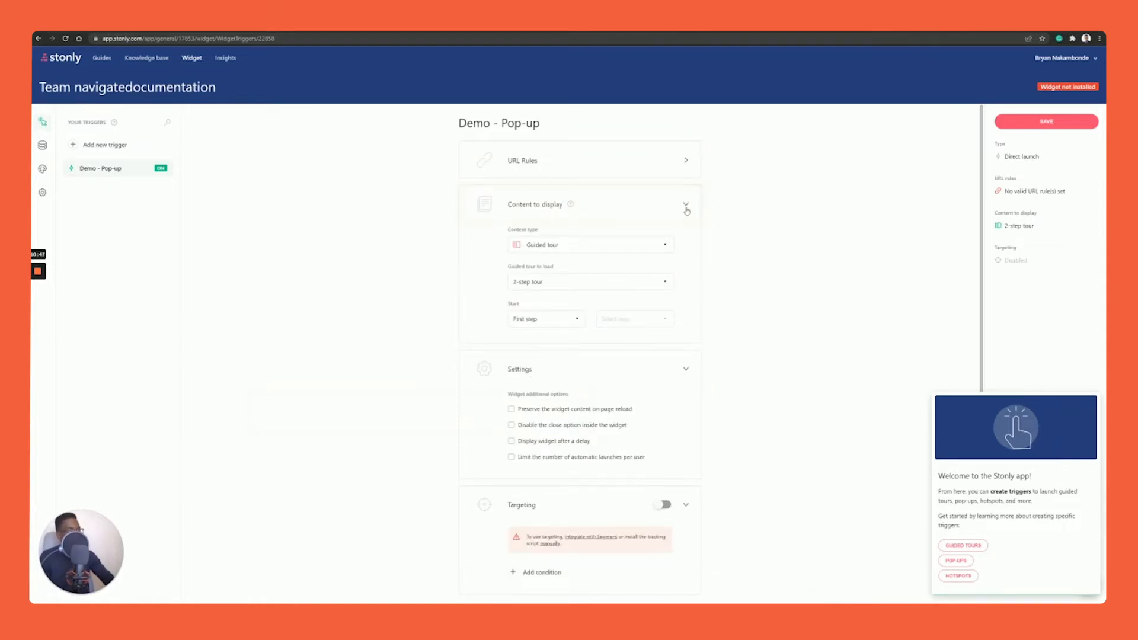
click(686, 209)
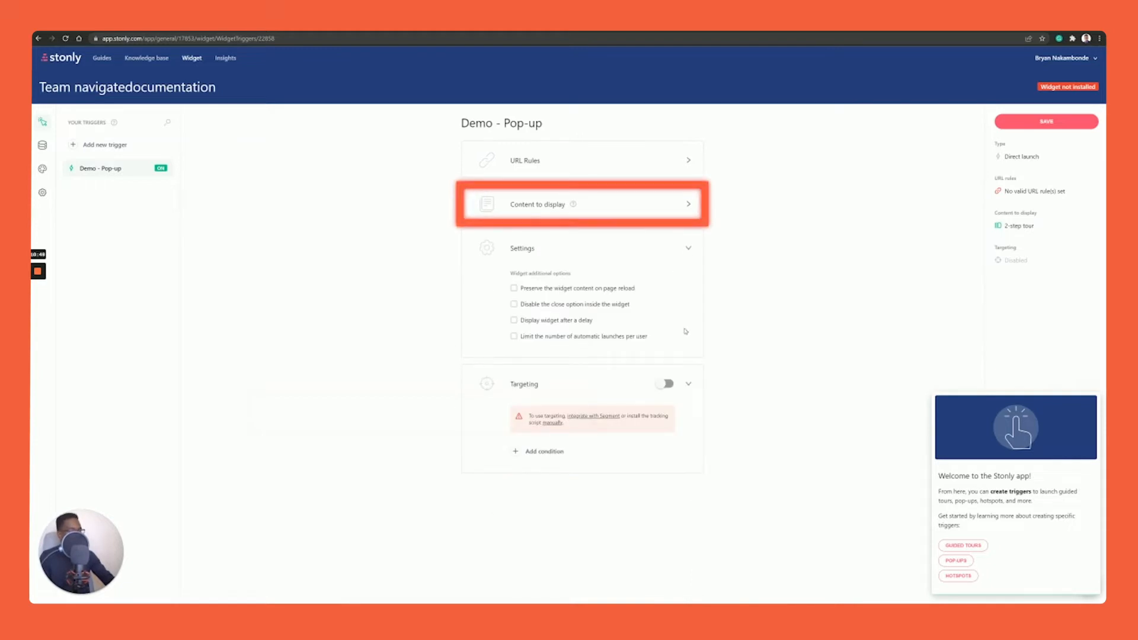
click(689, 248)
click(690, 293)
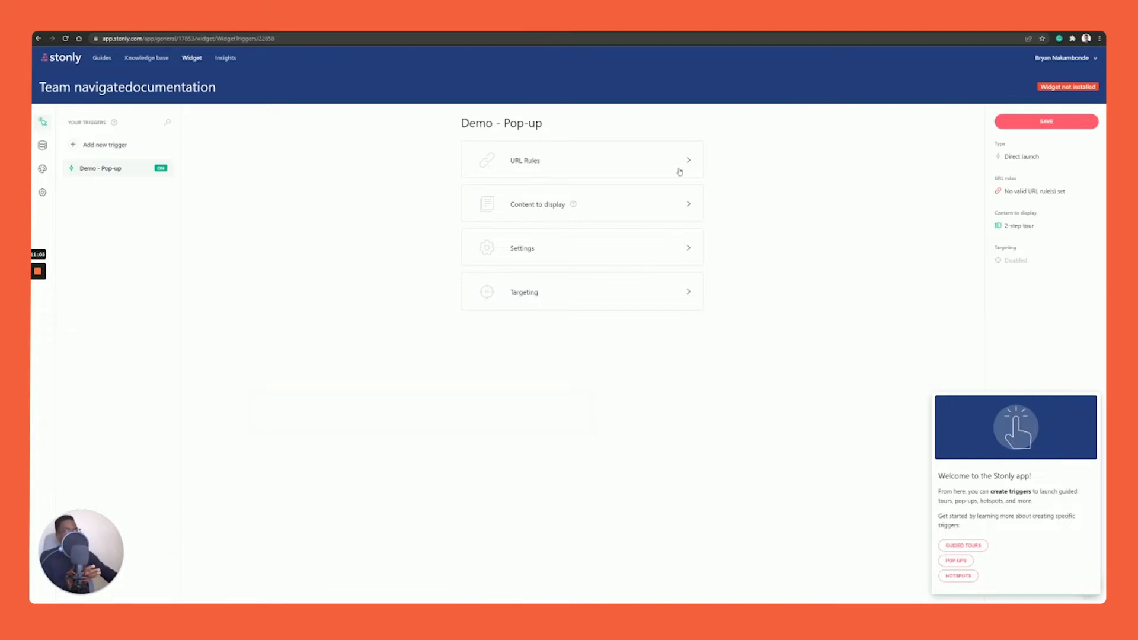
Step: Expand Content to display, review the content types, and load the 2-step tour starting from the first step
click(678, 207)
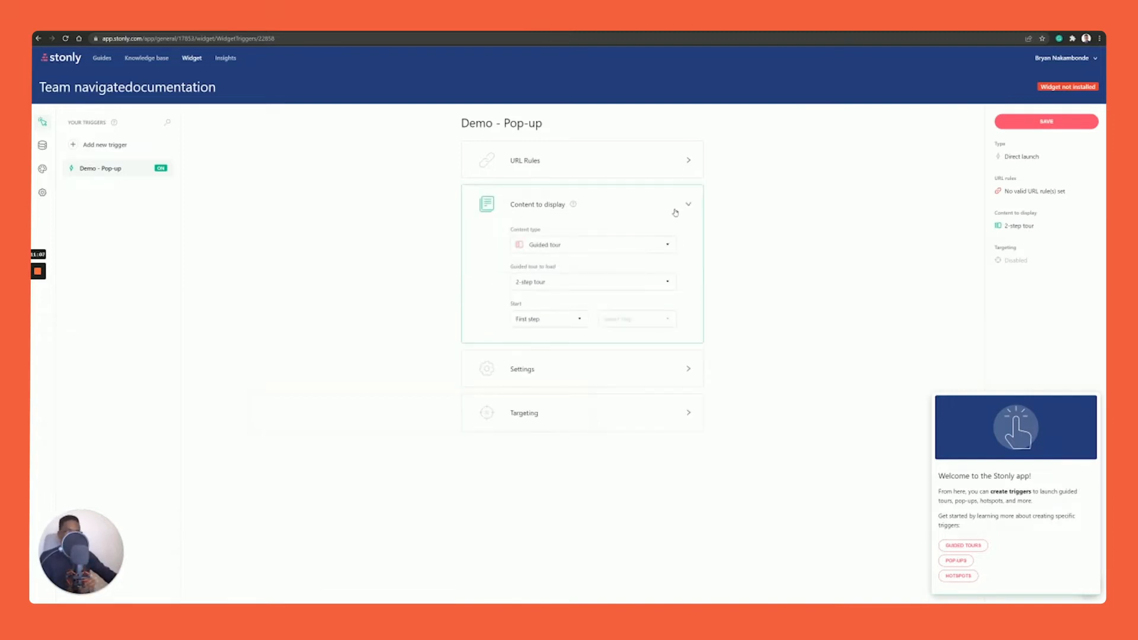
click(648, 247)
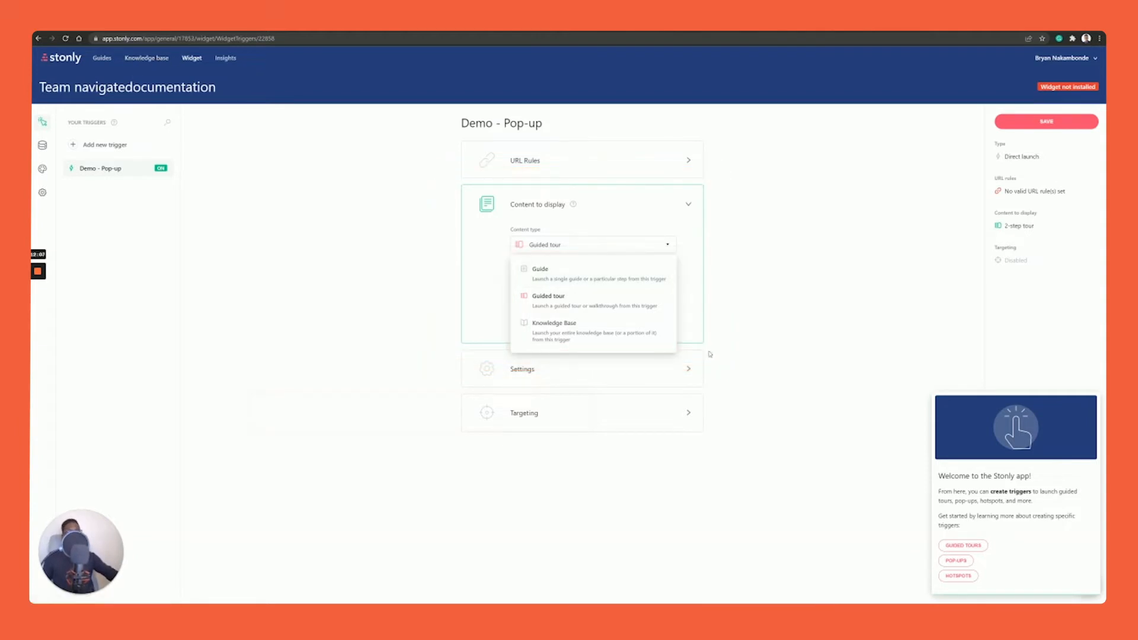
click(766, 335)
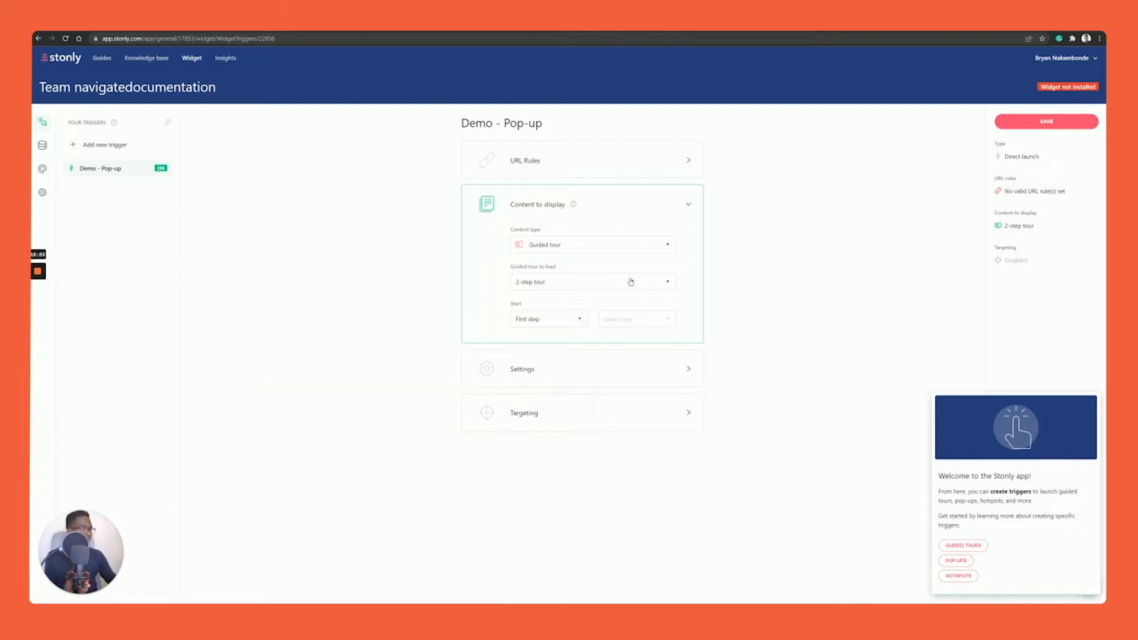
click(631, 282)
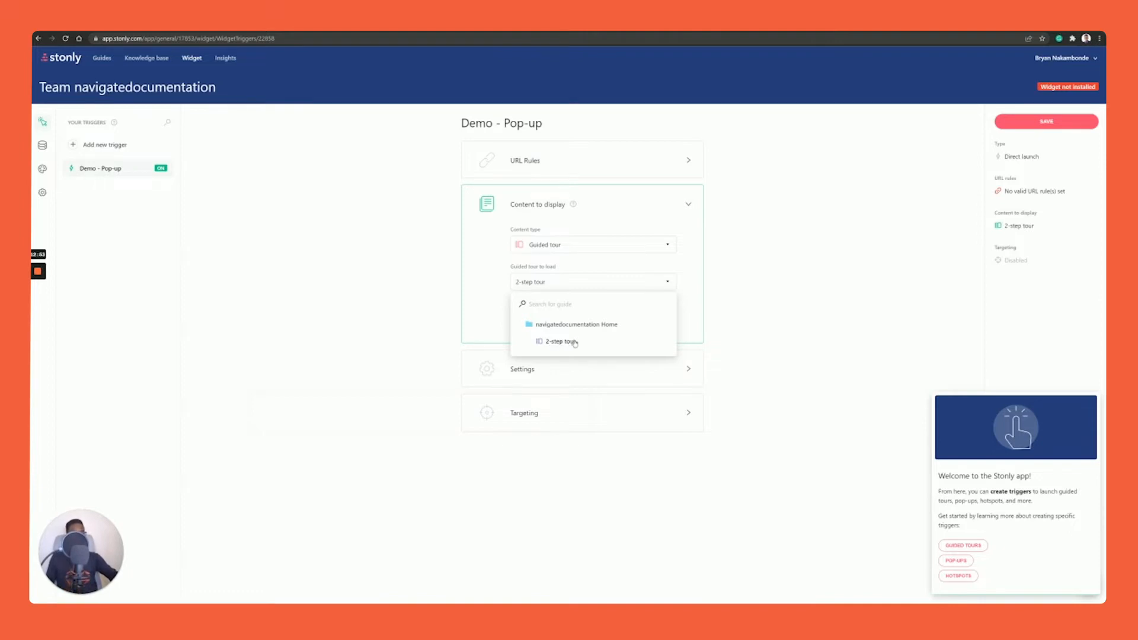
click(572, 343)
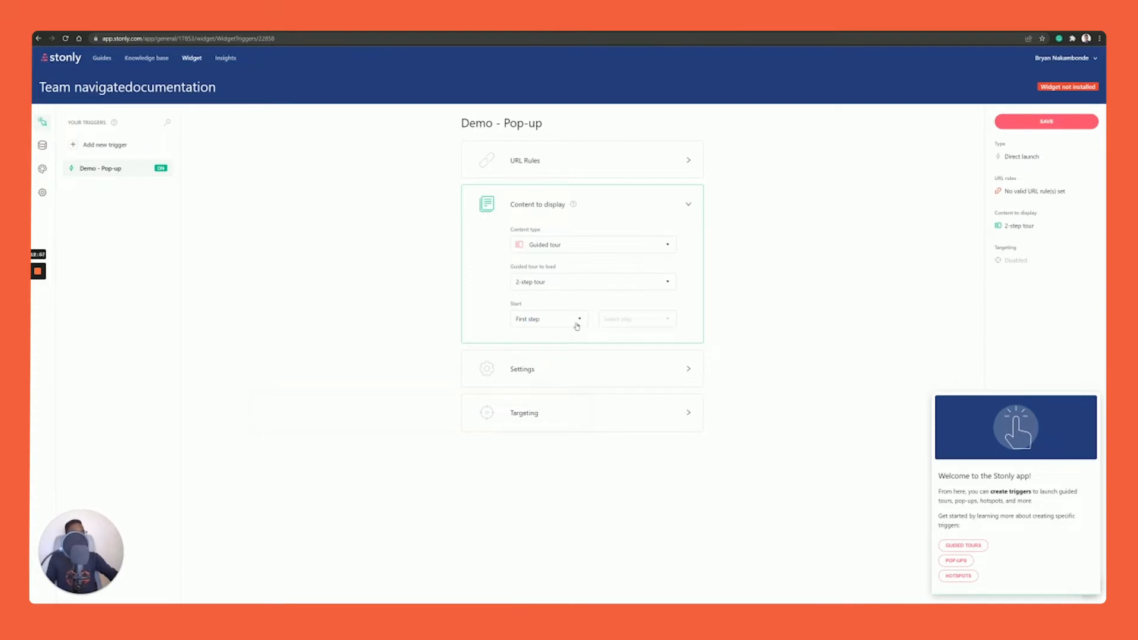
click(578, 328)
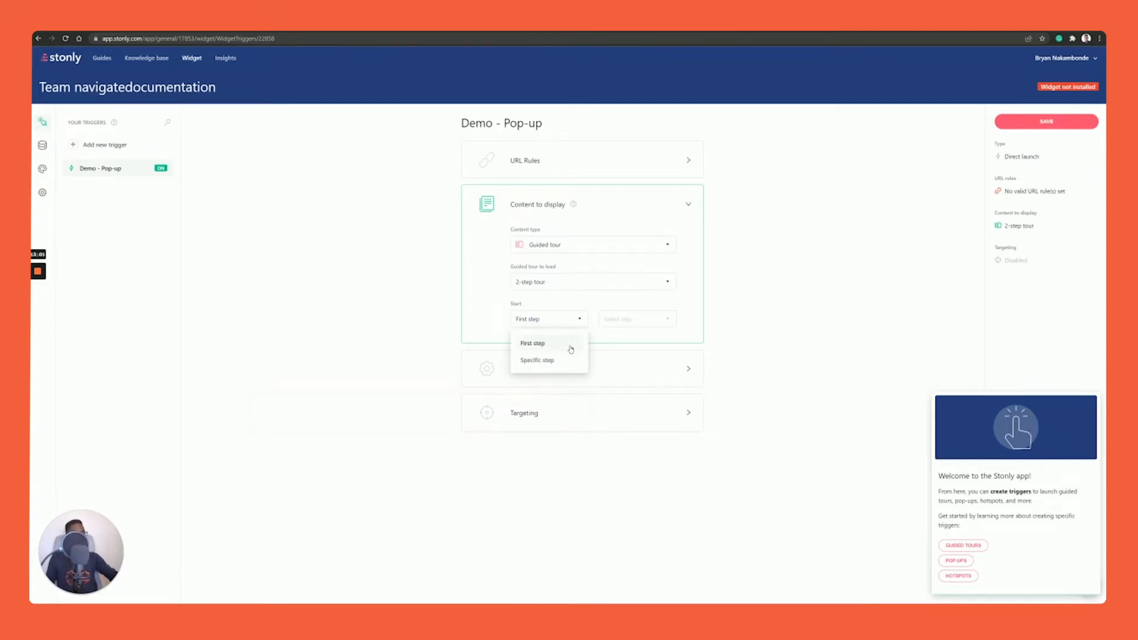
click(571, 347)
Step: Try the Specific step start option, check its selectable steps, and set the start back to First step
click(569, 323)
click(563, 360)
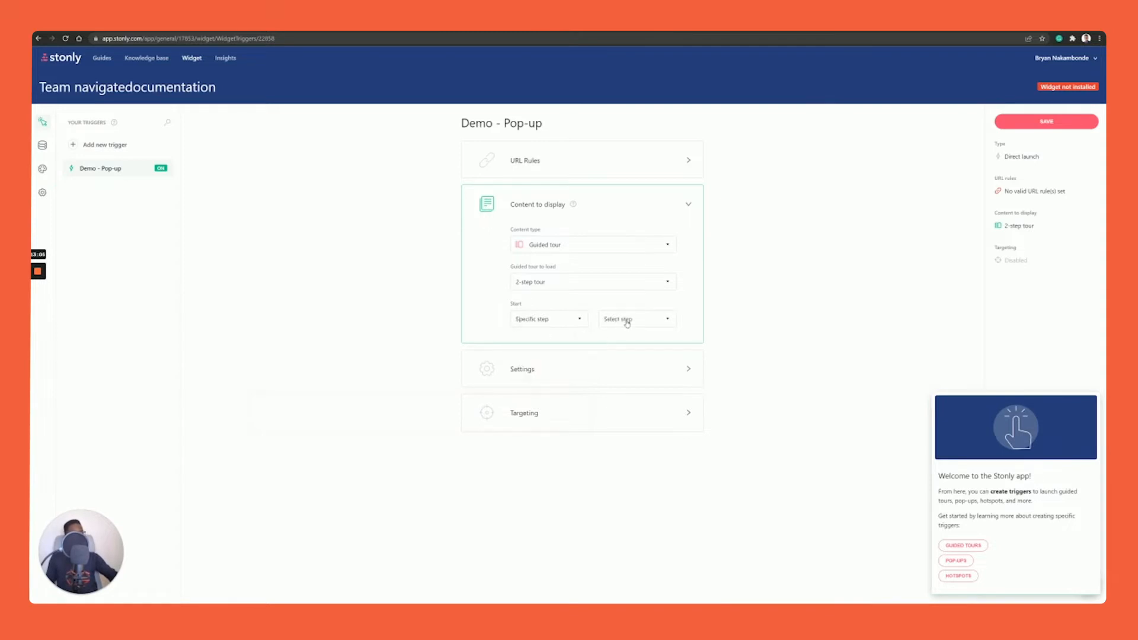
click(627, 326)
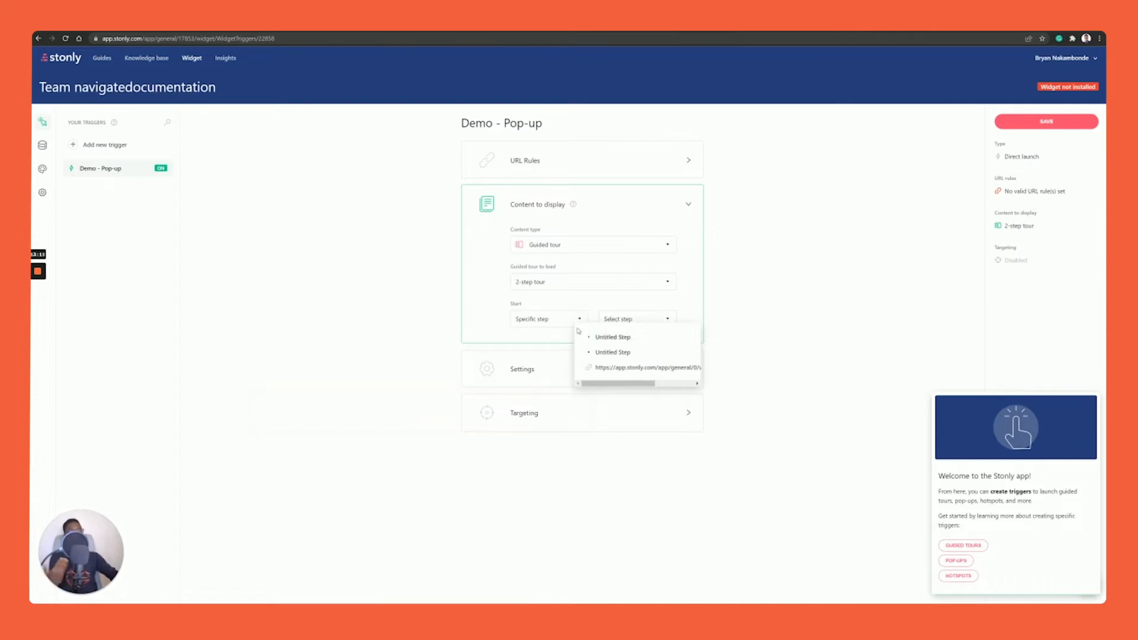
click(557, 319)
click(552, 338)
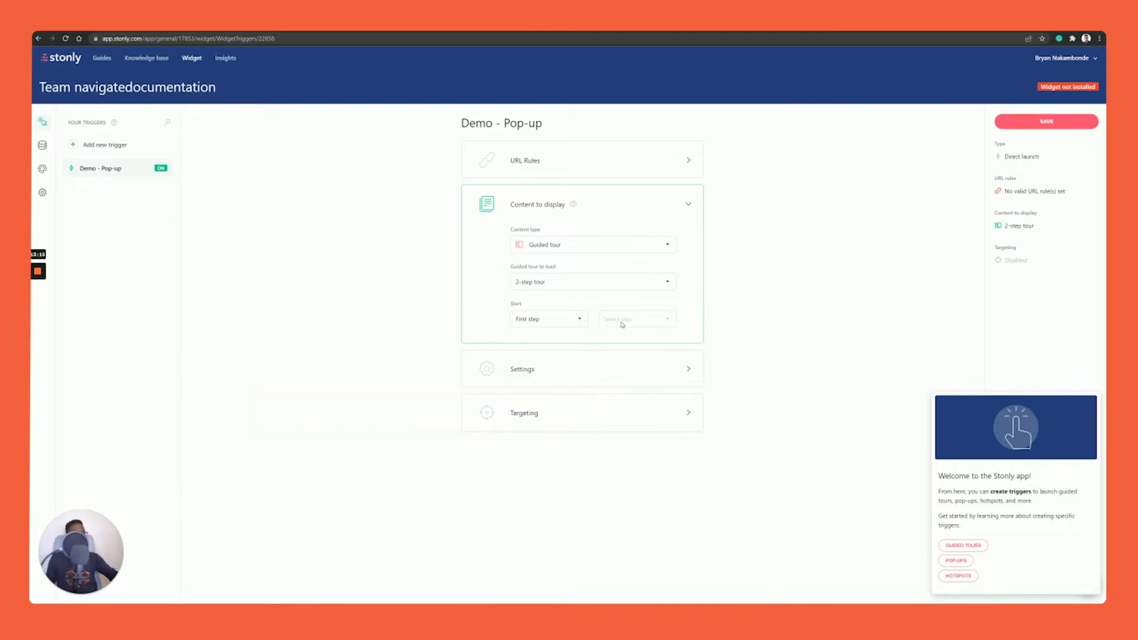
Step: Expand the trigger's Settings and enable displaying the widget after a delay of 40 seconds
click(566, 373)
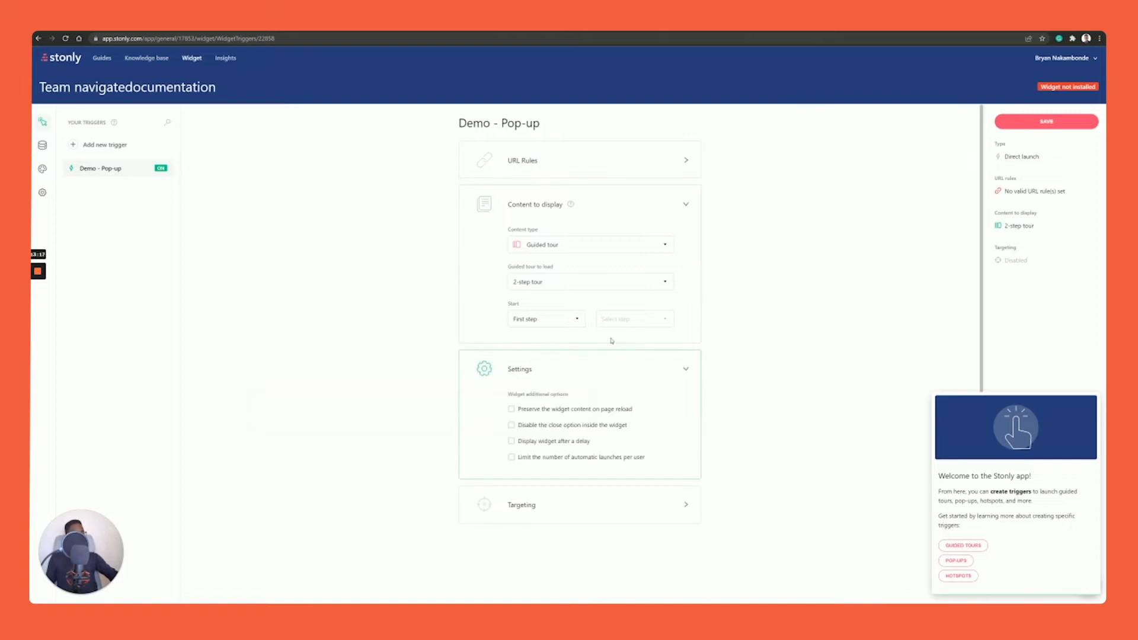
scroll(565, 374, down, 1)
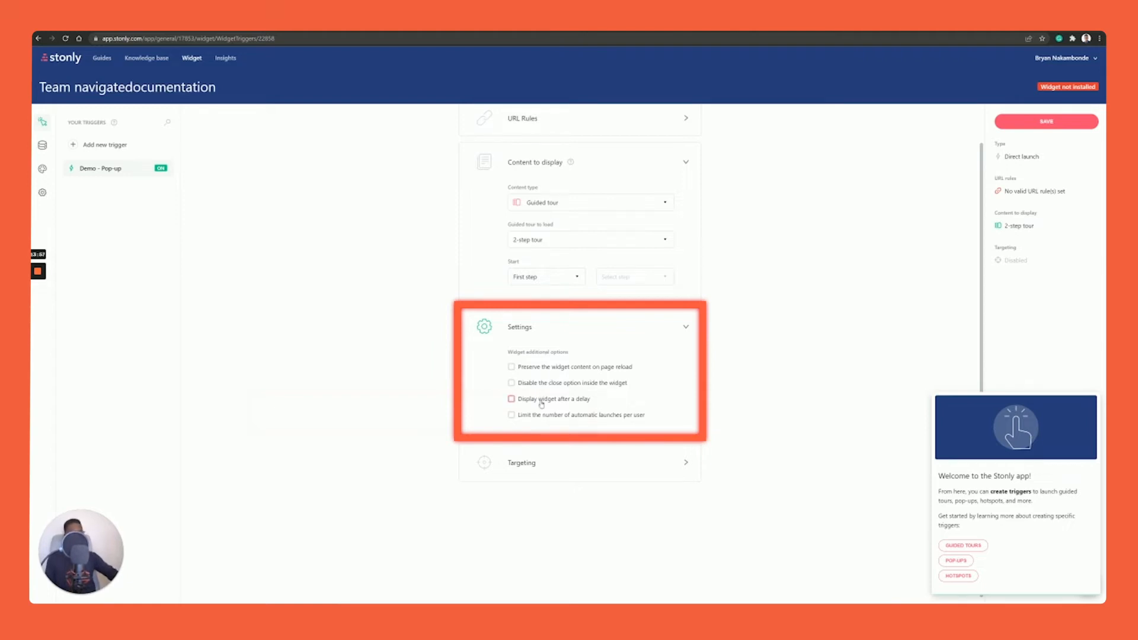
click(540, 400)
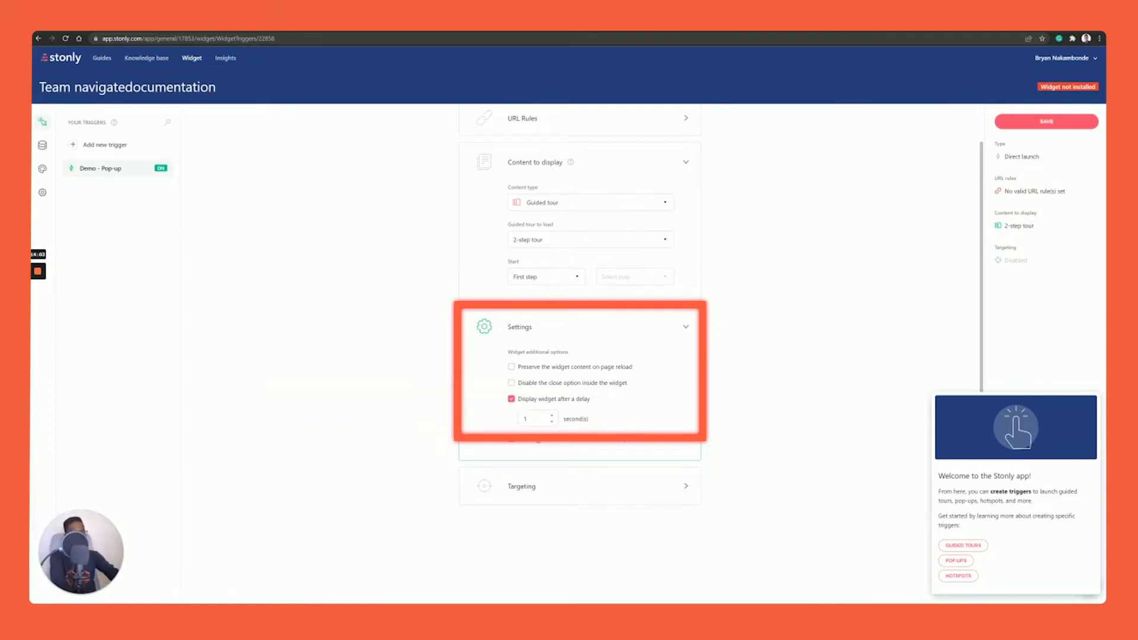
text(40)
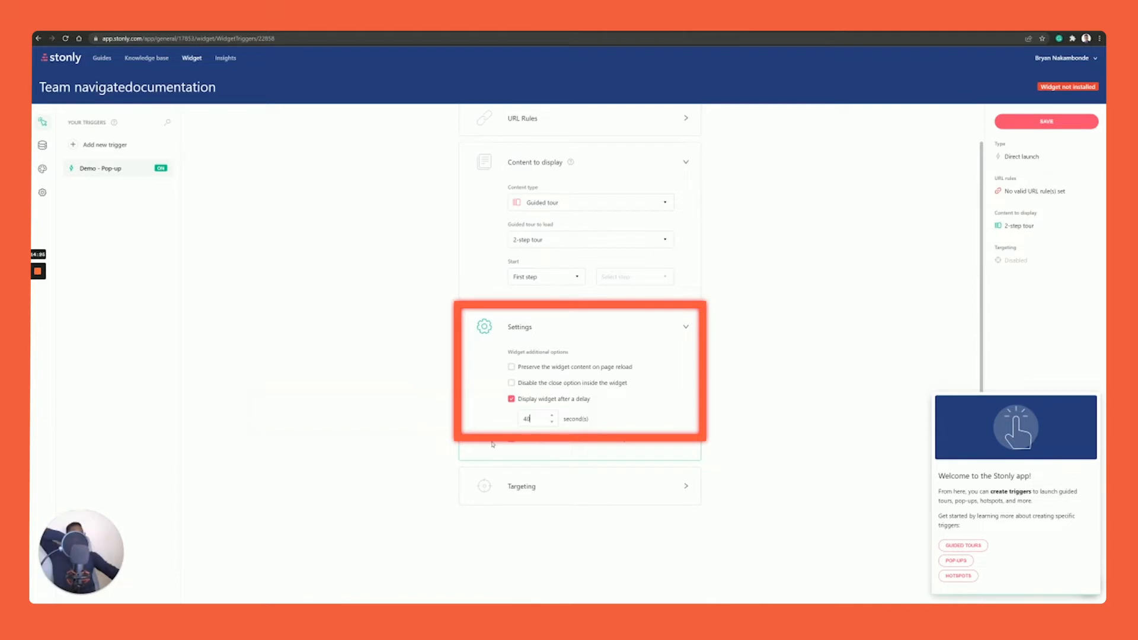
Step: Expand the Targeting section and add a condition, reviewing the available properties and events without choosing one
click(524, 492)
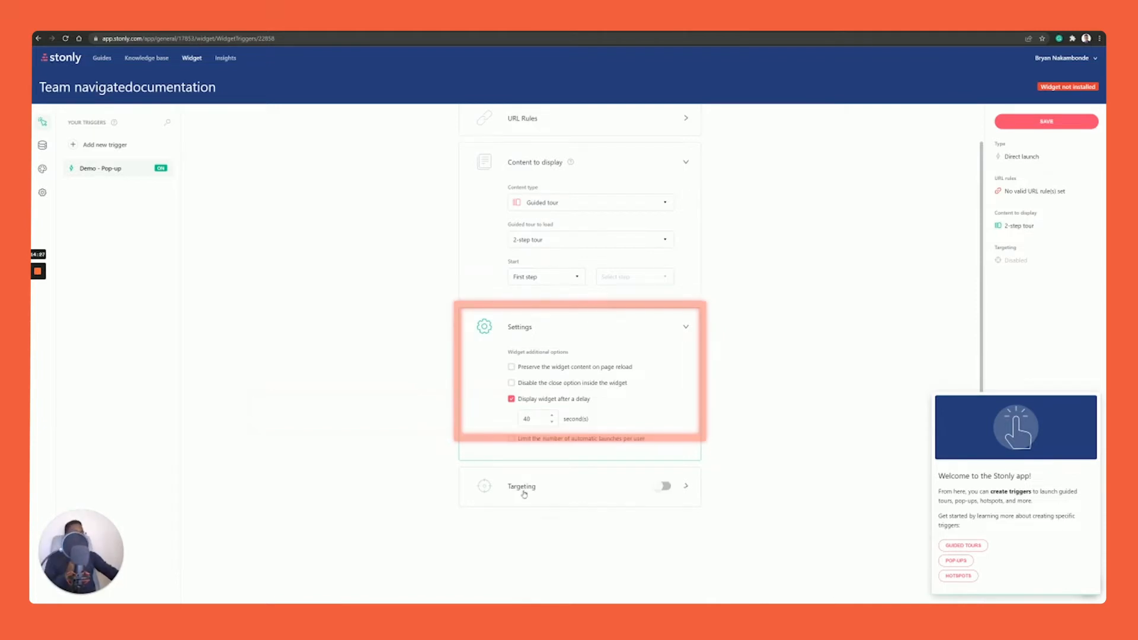
scroll(527, 501, down, 2)
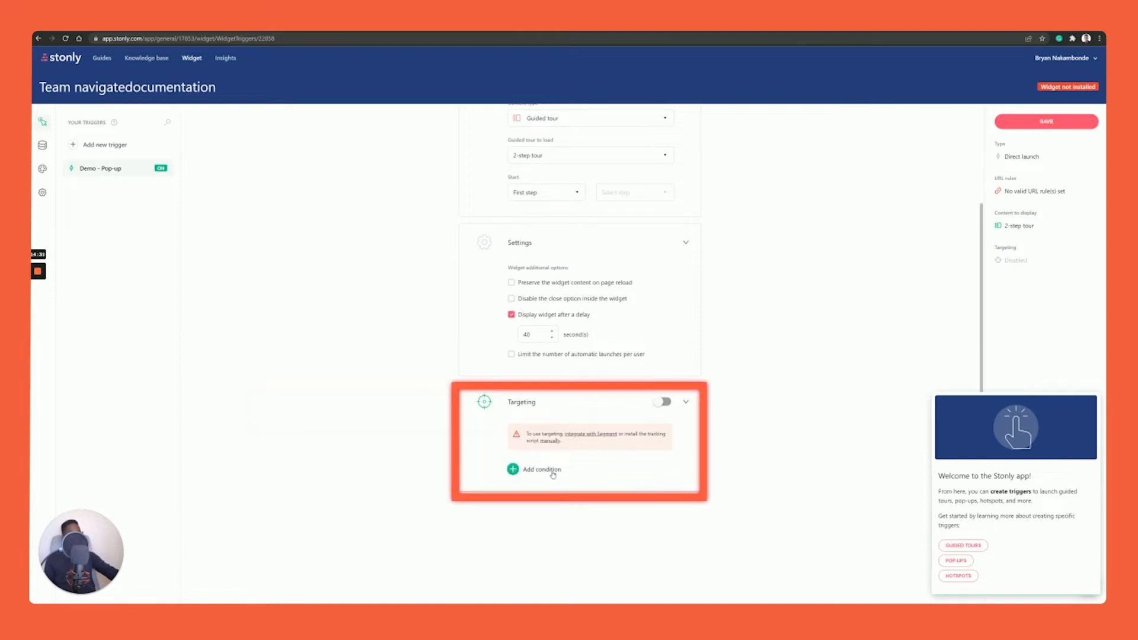
click(551, 473)
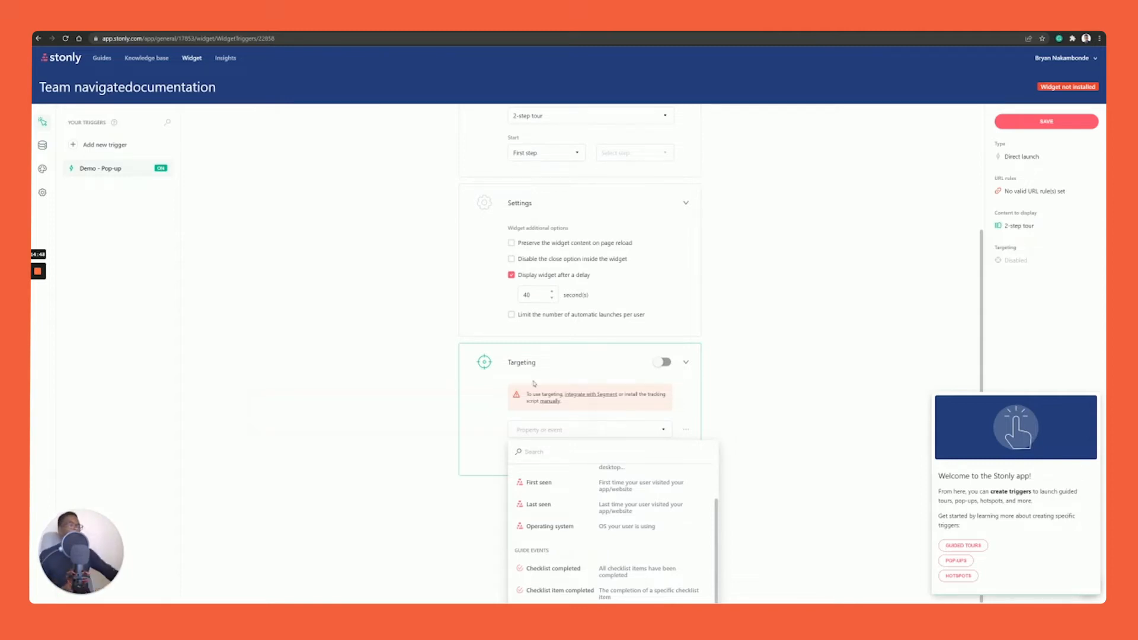
Step: Open the Segment integration guide linked from the targeting notice and start reading it
click(603, 394)
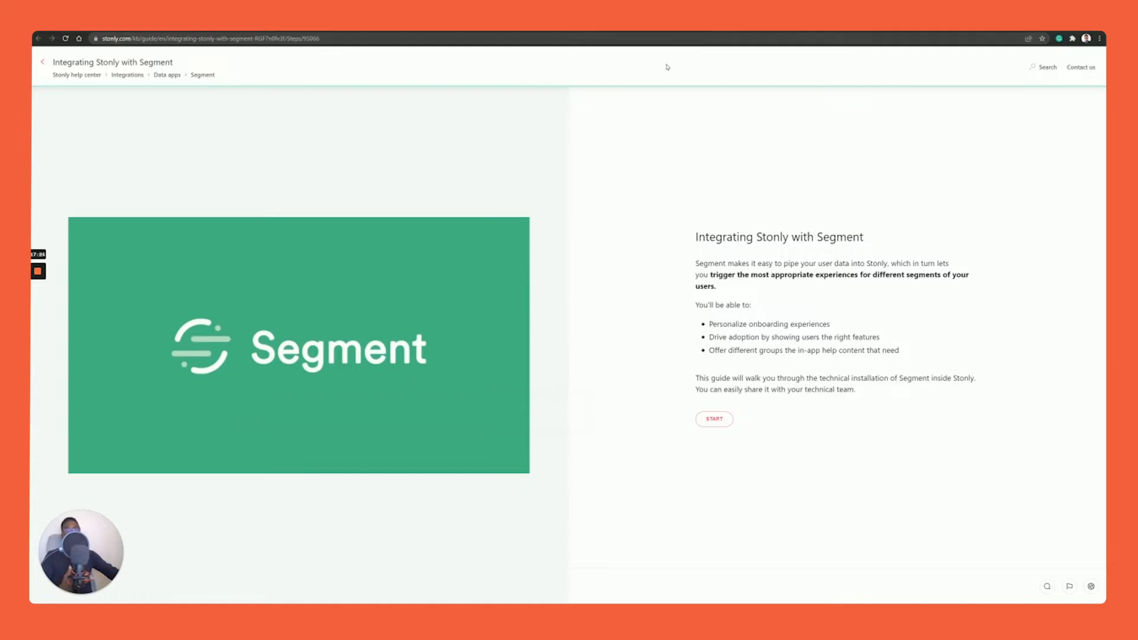
click(723, 422)
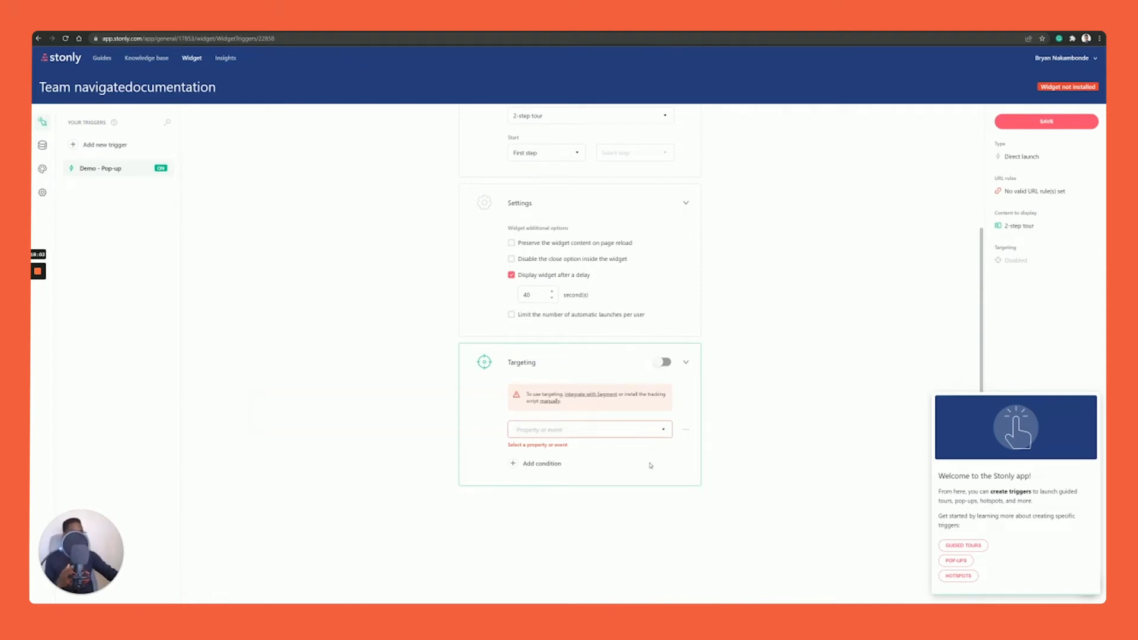
Step: Try to turn on Targeting with the condition's property left blank, and dismiss the dialog
scroll(670, 416, down, 1)
click(666, 352)
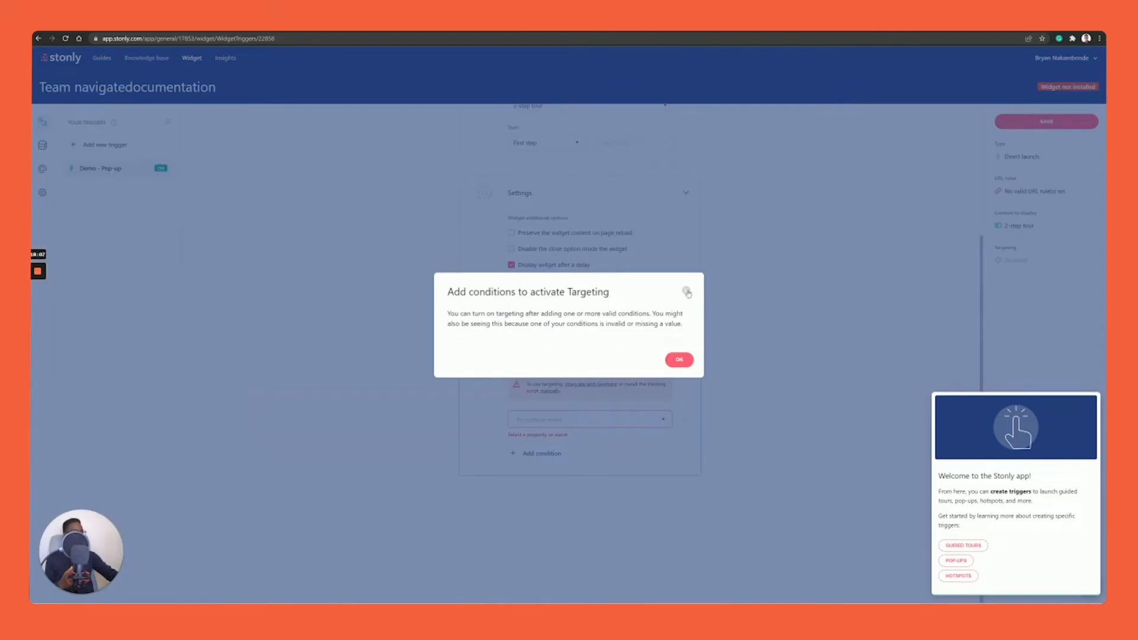
click(686, 292)
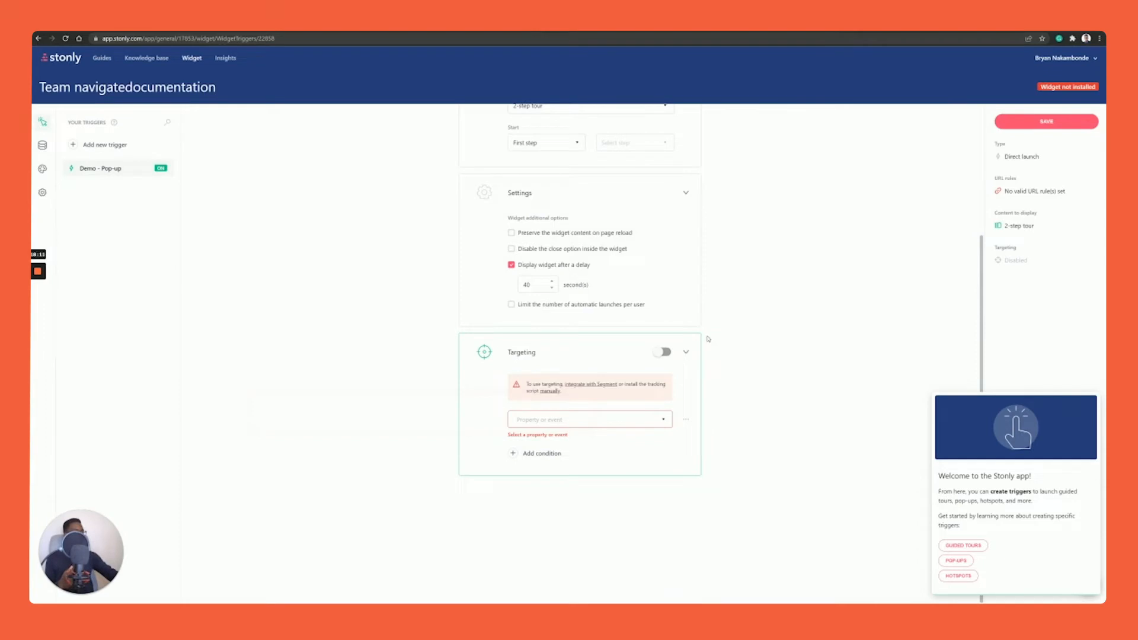
scroll(686, 357, up, 3)
scroll(755, 304, down, 2)
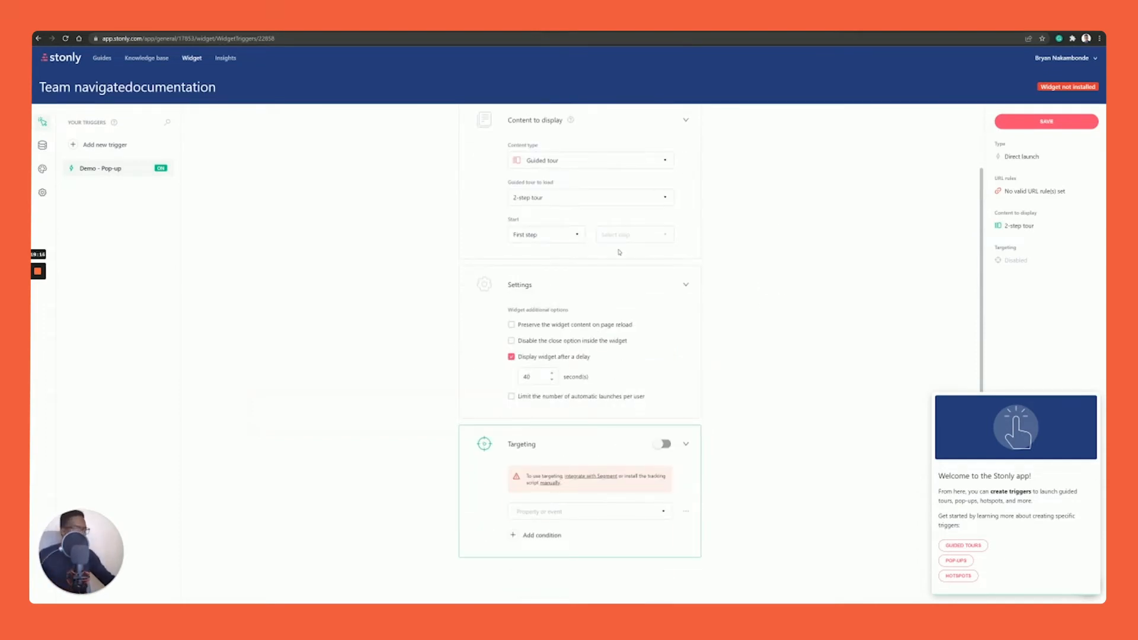
scroll(968, 198, up, 2)
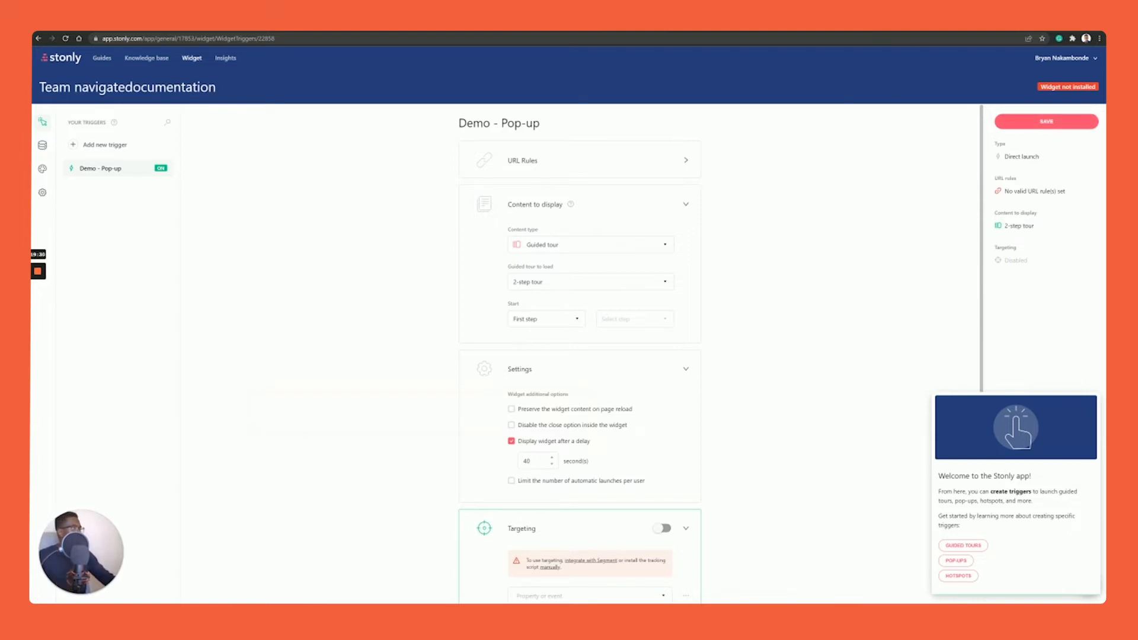
Step: Switch to the navigatedocumentation.com site and reload it to preview the 2-step tour
click(819, 31)
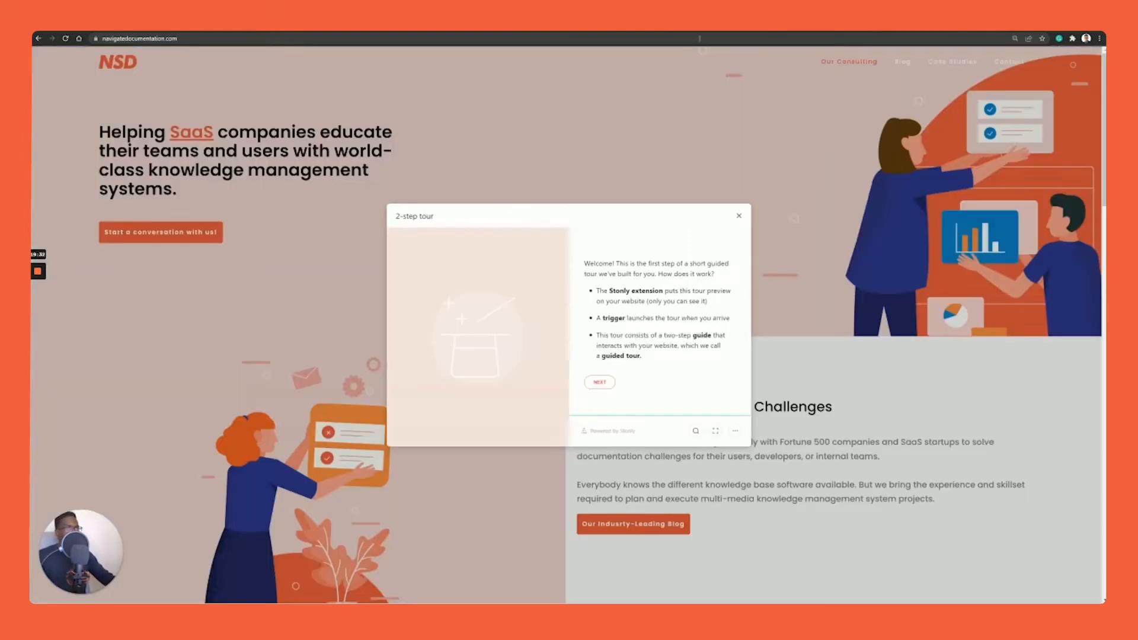
click(698, 40)
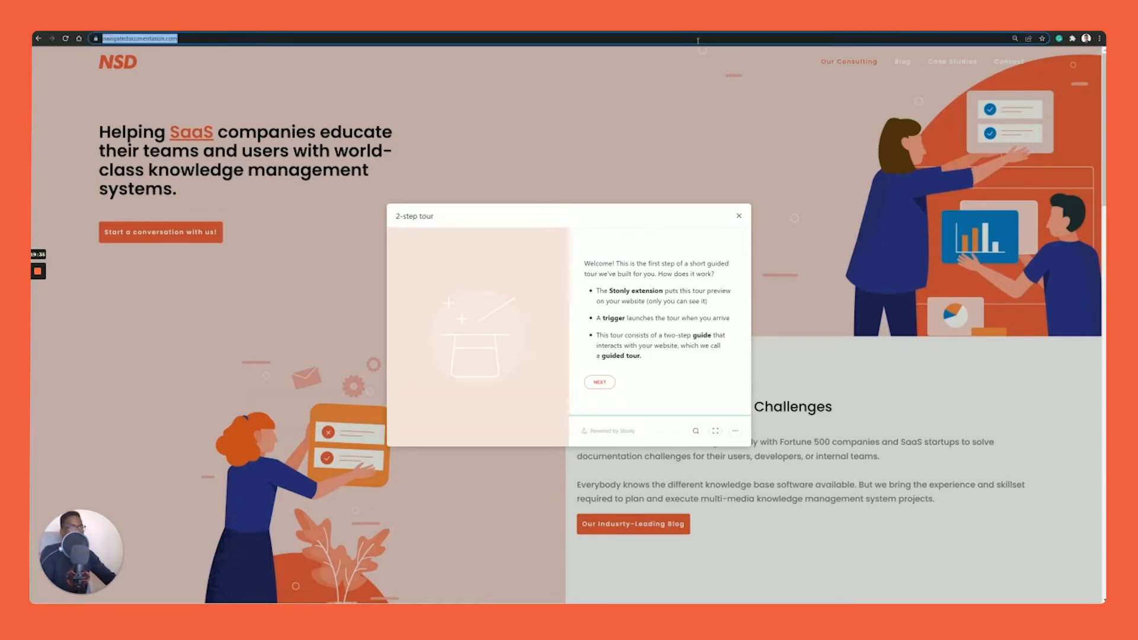
key(Return)
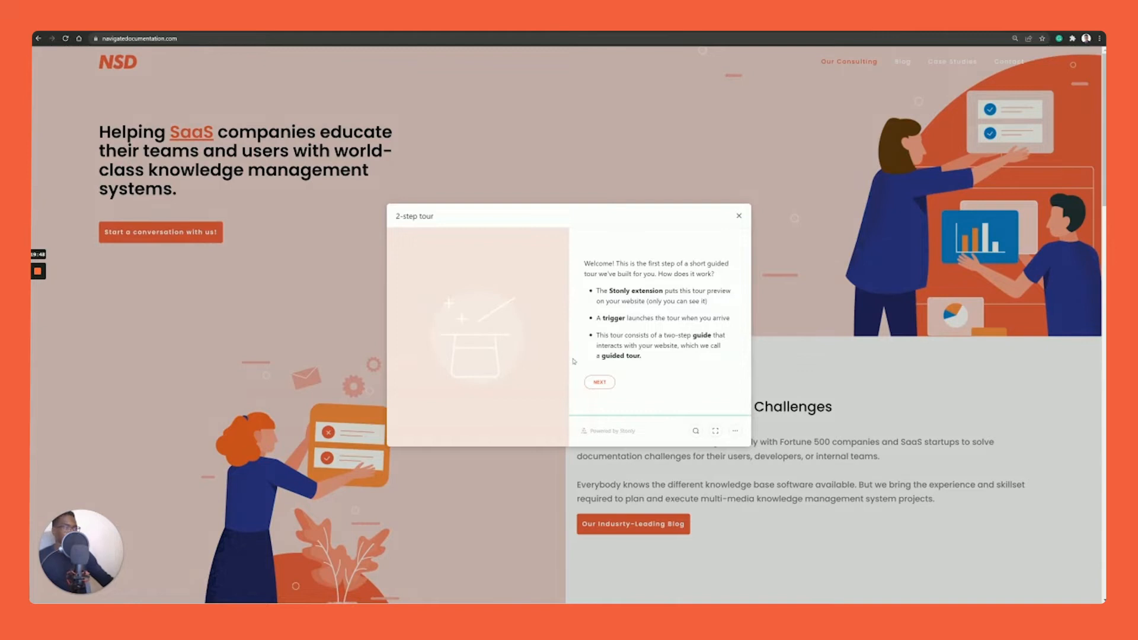
Step: Advance the guided tour to its second step, view the highlighted page element, and close the tour
click(600, 383)
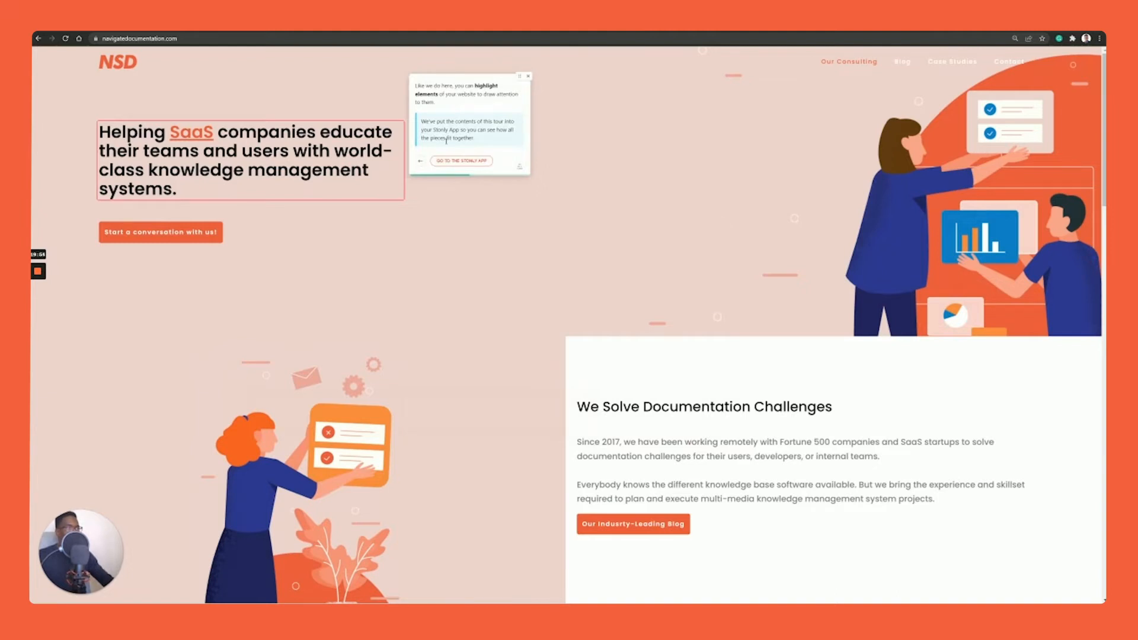
scroll(514, 55, down, 1)
click(529, 79)
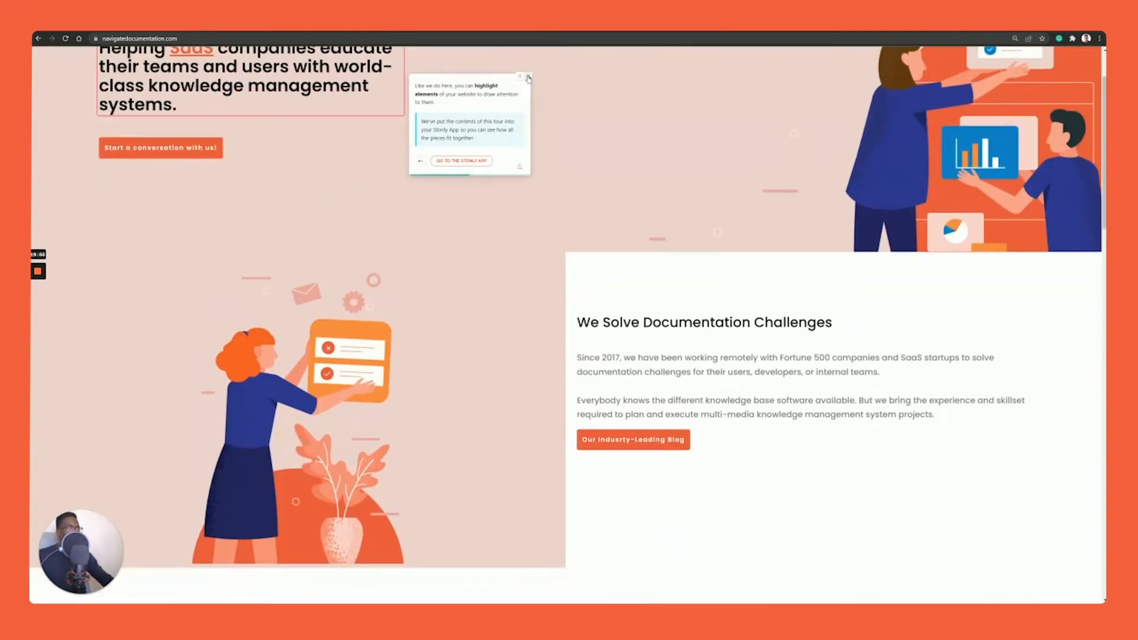
scroll(514, 102, up, 1)
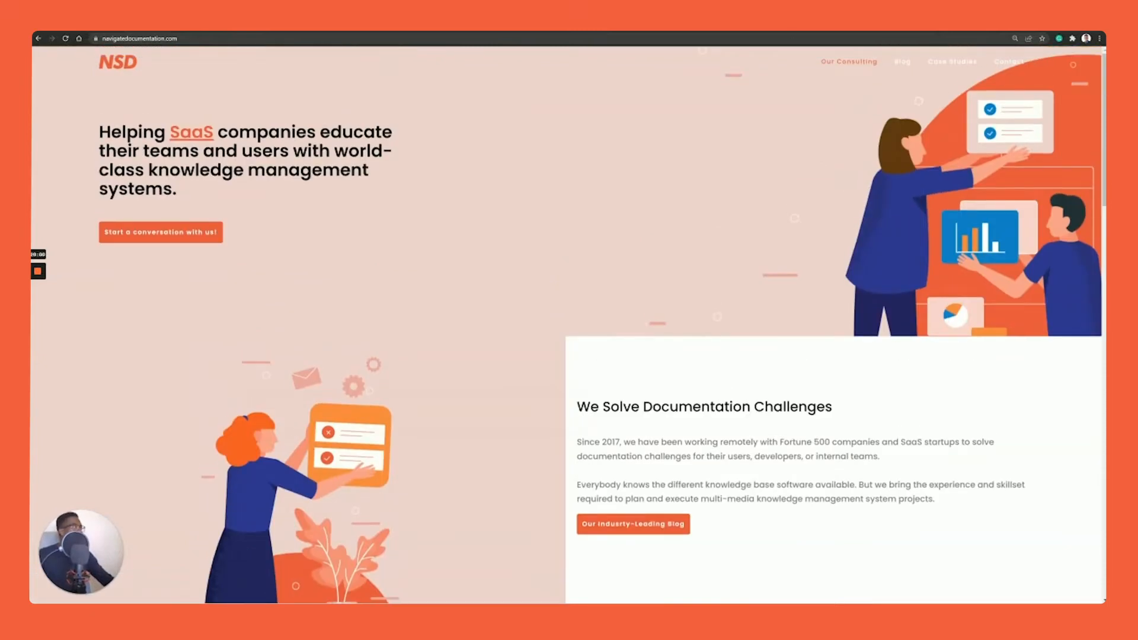
Step: Return to the Demo - Pop-up trigger and review its Content to display, Settings and Targeting sections
click(868, 28)
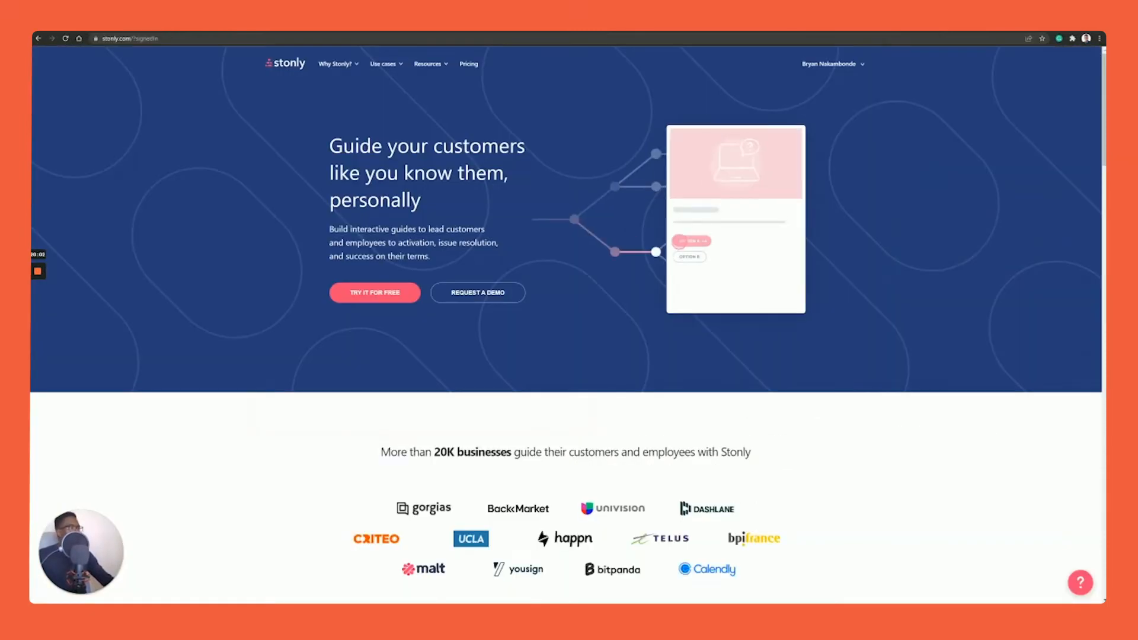
click(660, 29)
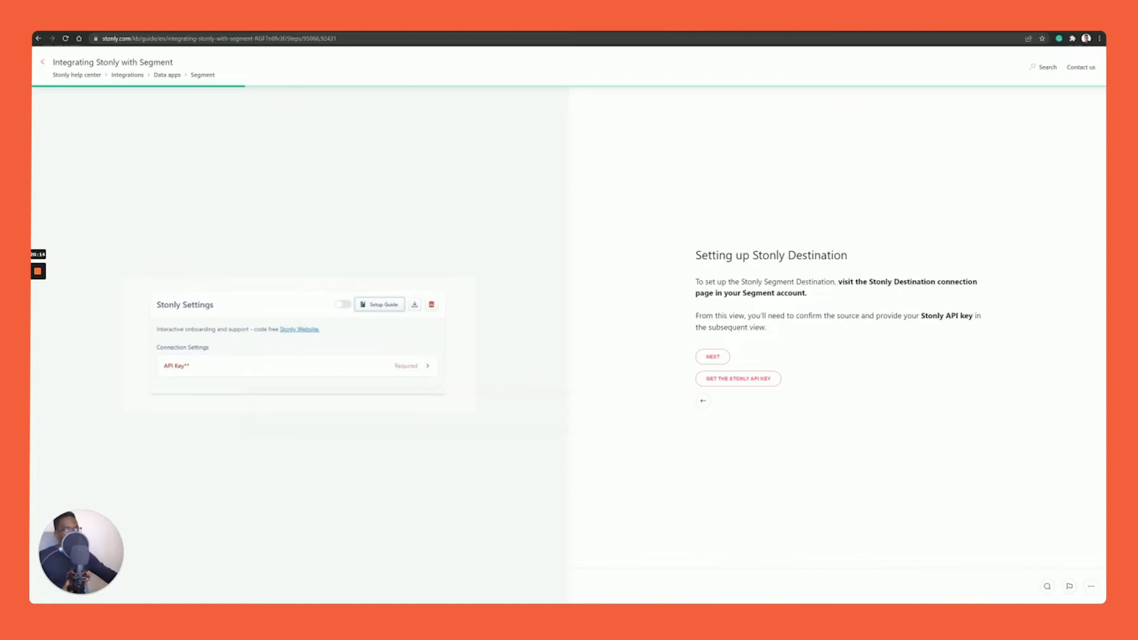
key(ctrl+shift+Tab)
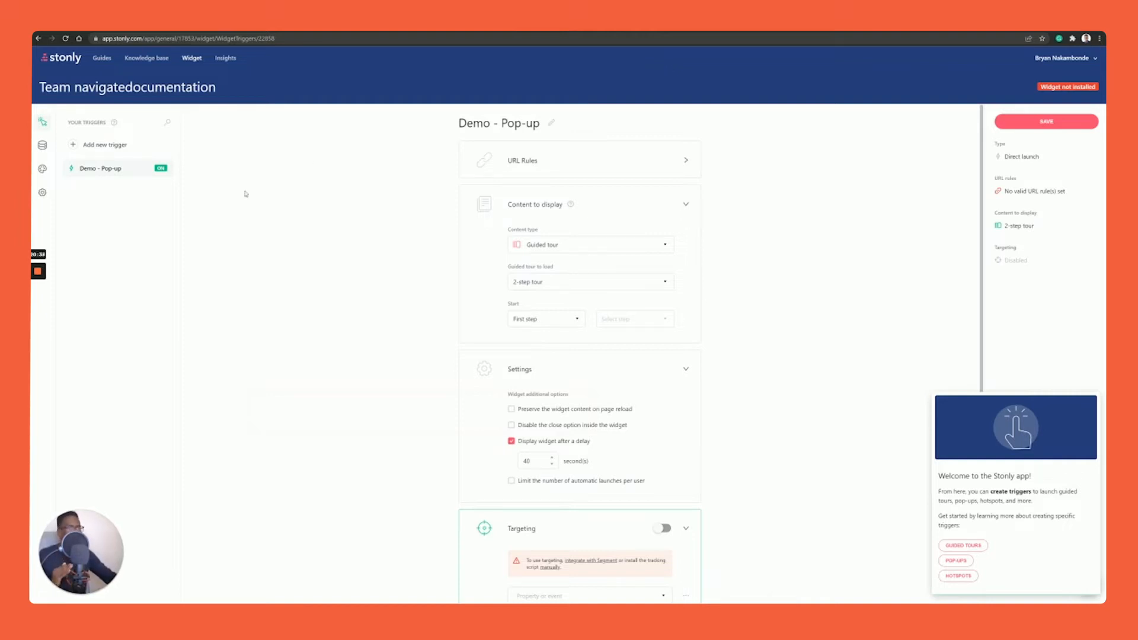
scroll(383, 226, down, 3)
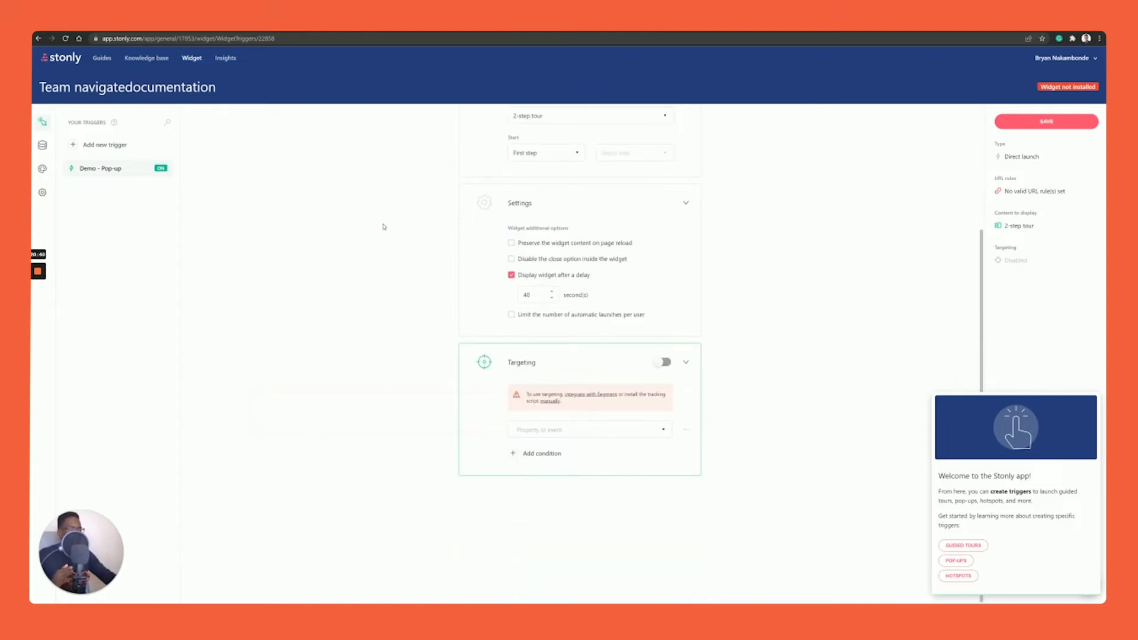
scroll(383, 227, up, 3)
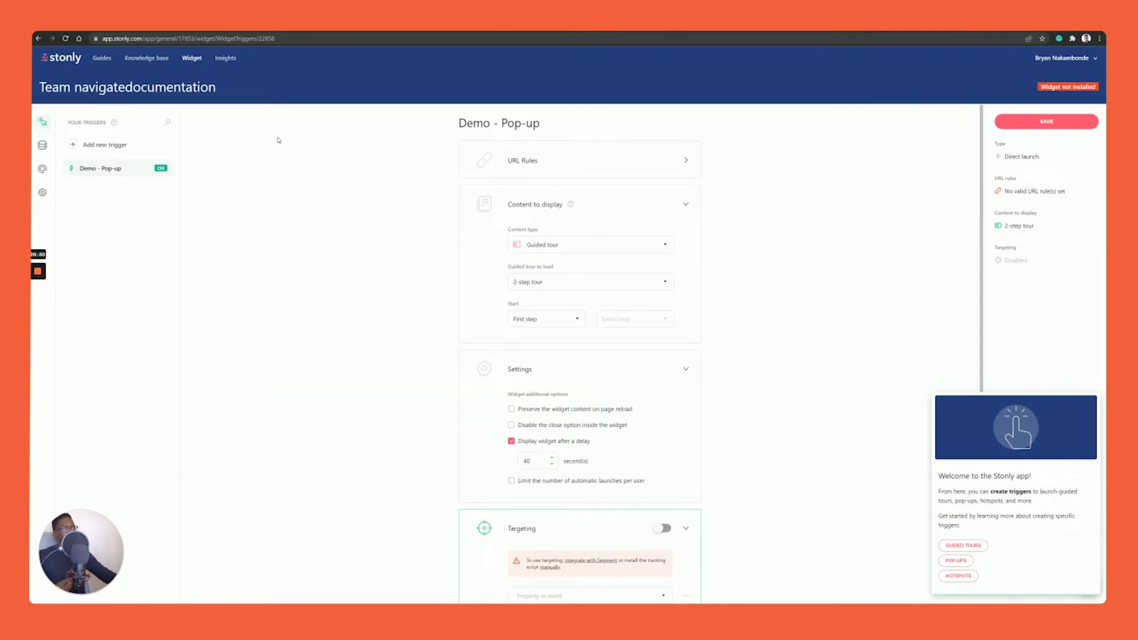
scroll(529, 294, down, 1)
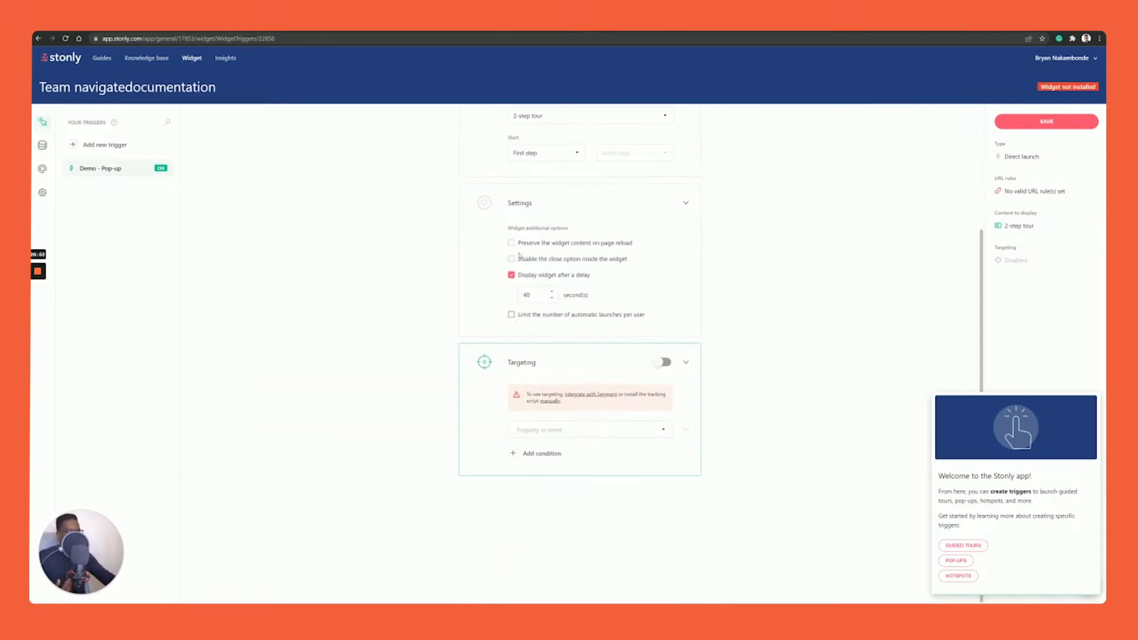
scroll(519, 255, up, 1)
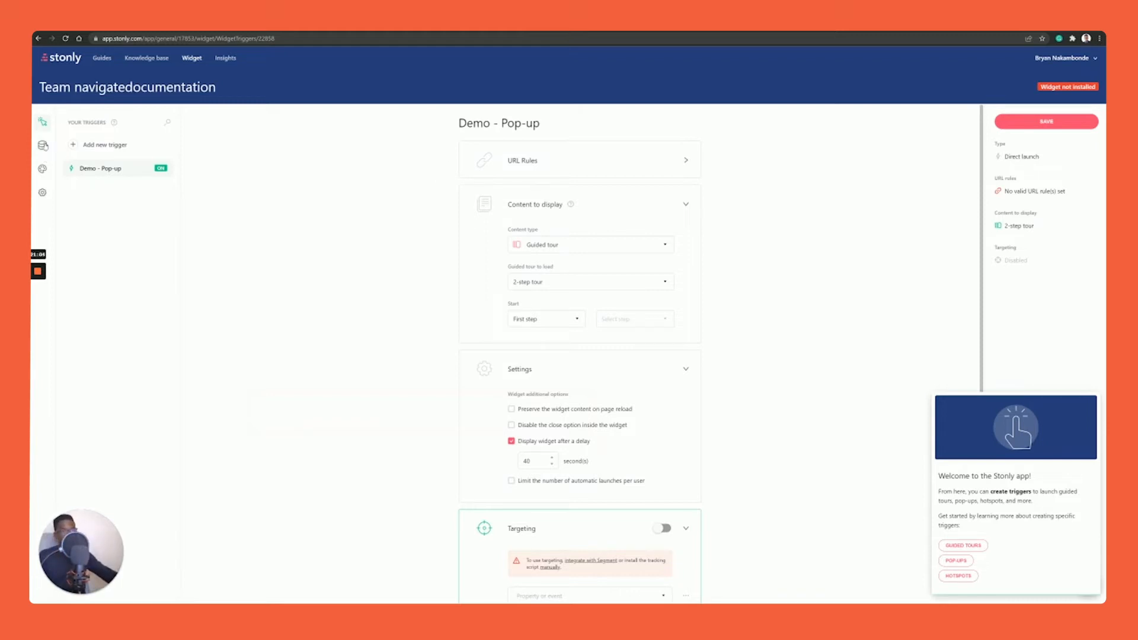
Step: Open the widget design, try the question mark pill icon, and switch back to the Stonly logo icon
click(42, 169)
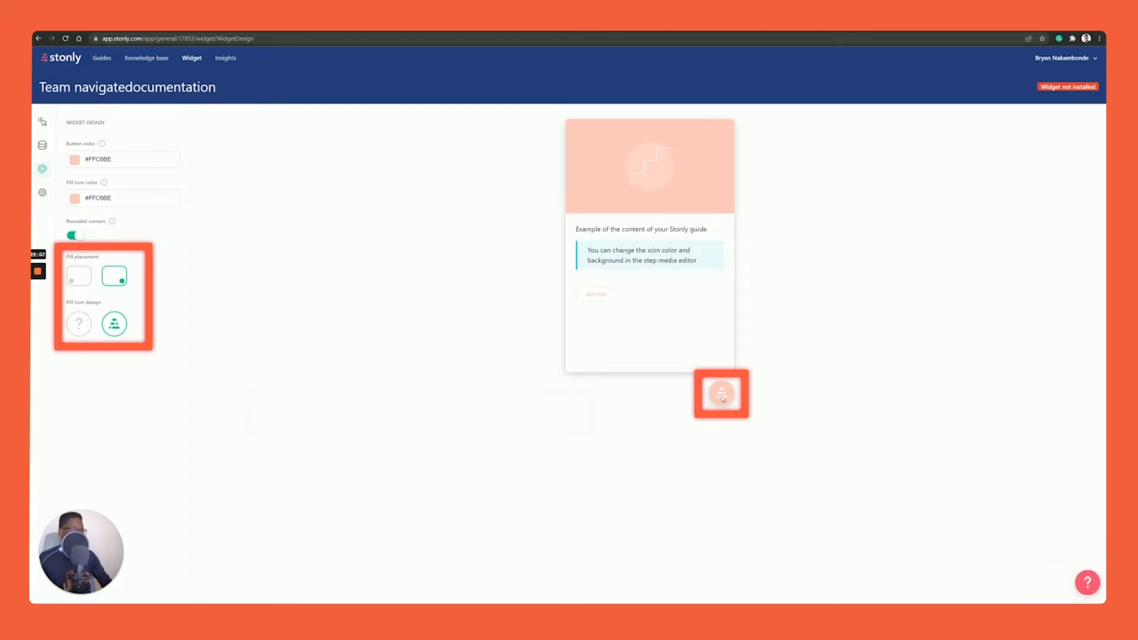
click(73, 333)
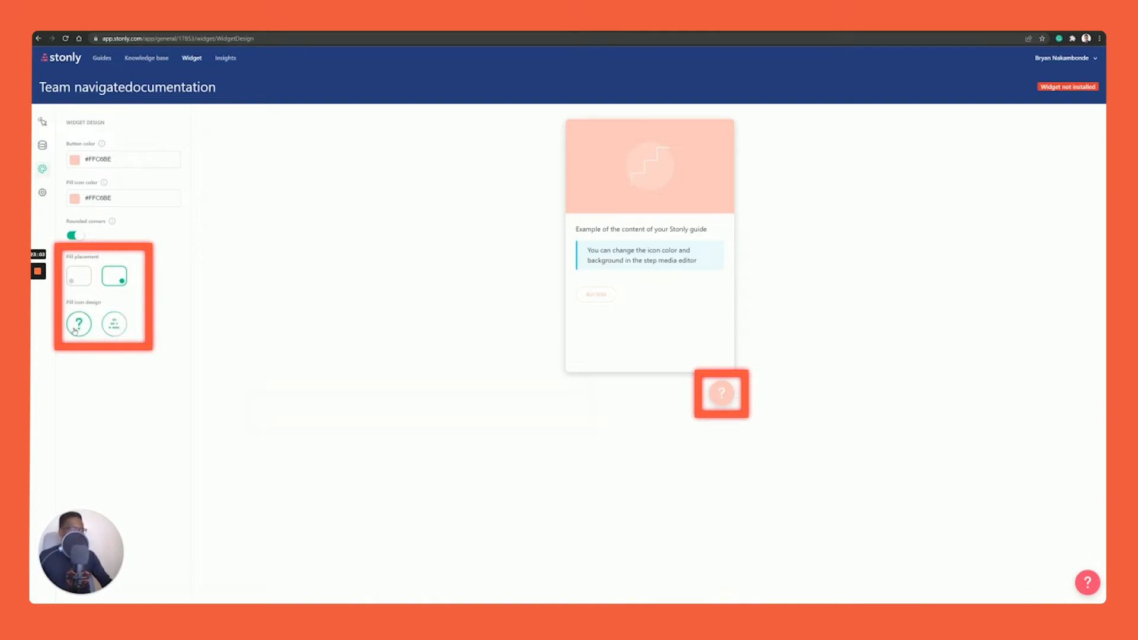
click(124, 328)
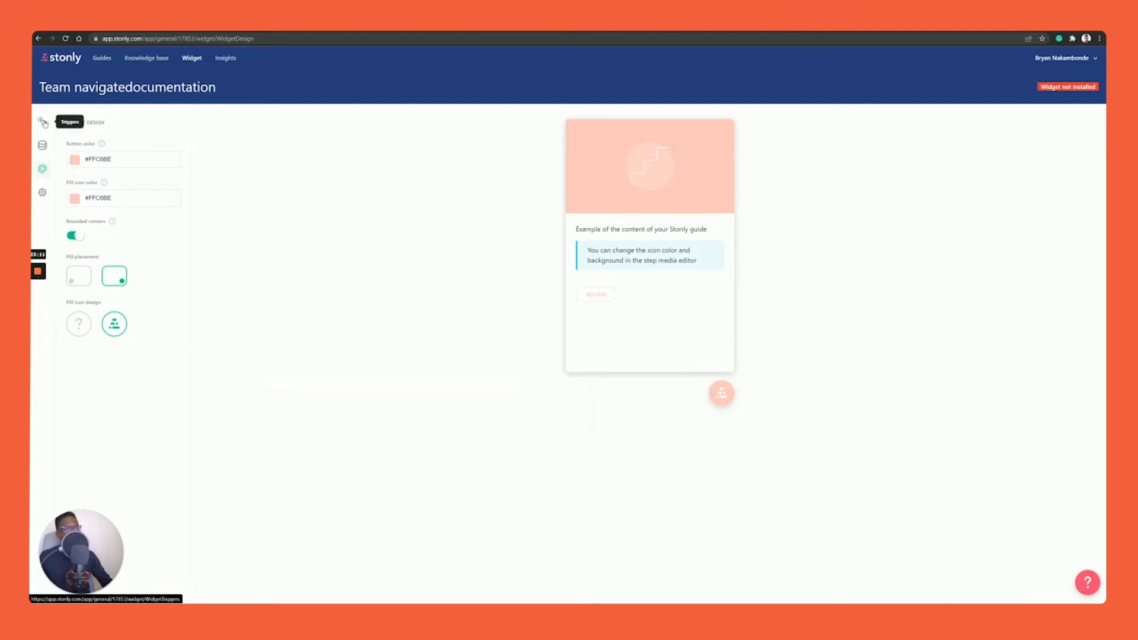
Step: Open the widget's Installation settings and examine the ?stonlyPreview=true URL parameter and the installation script
click(42, 192)
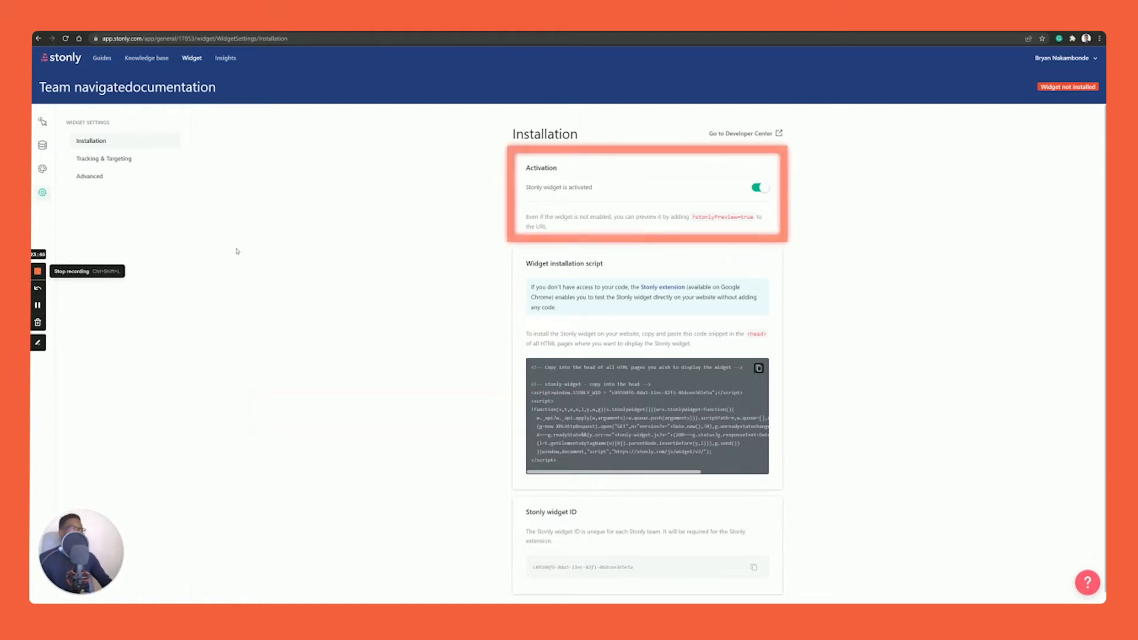
drag(692, 217, 756, 219)
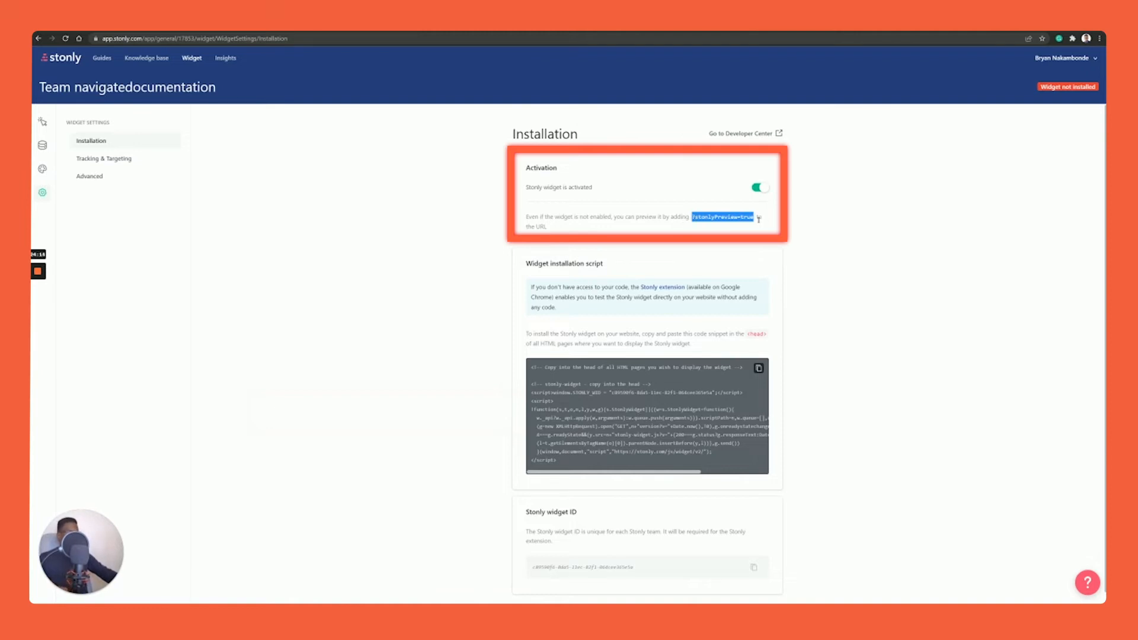
scroll(761, 155, down, 1)
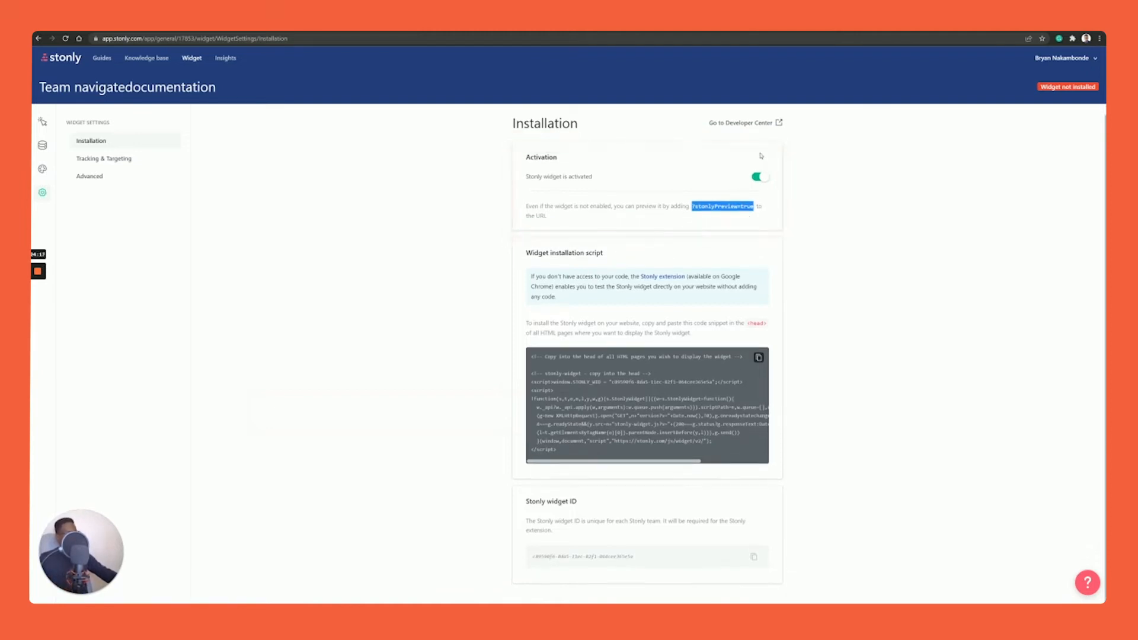
Step: Open the Developer Center in a separate browser tab, look over its help topics, and return to the widget settings
right_click(737, 125)
click(750, 134)
key(ctrl+Tab)
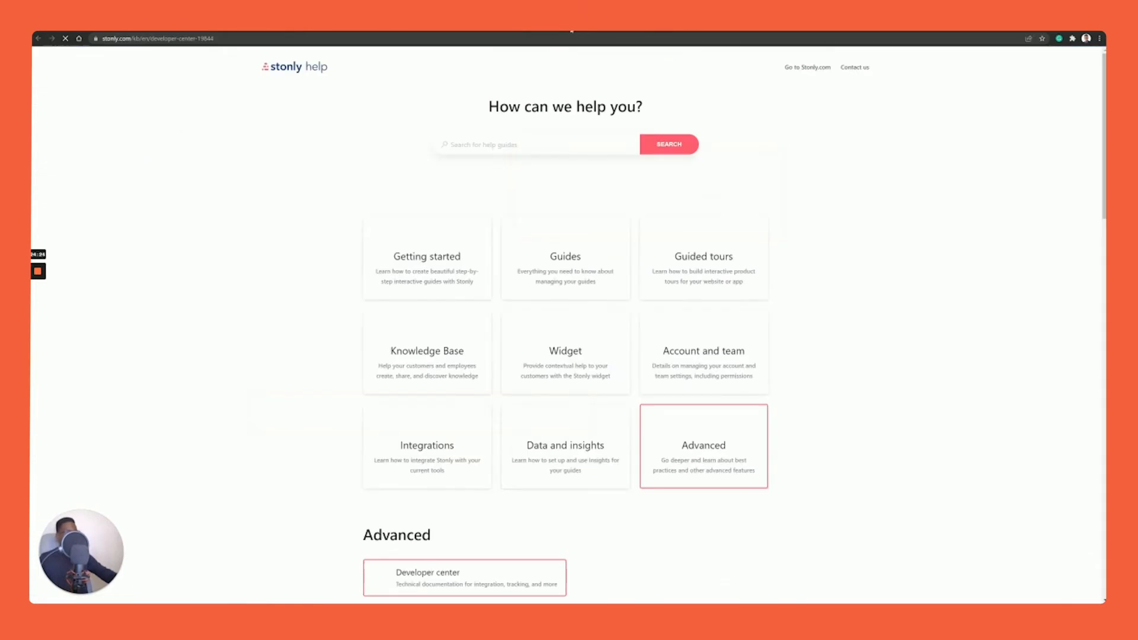
scroll(658, 232, up, 15)
scroll(674, 233, up, 2)
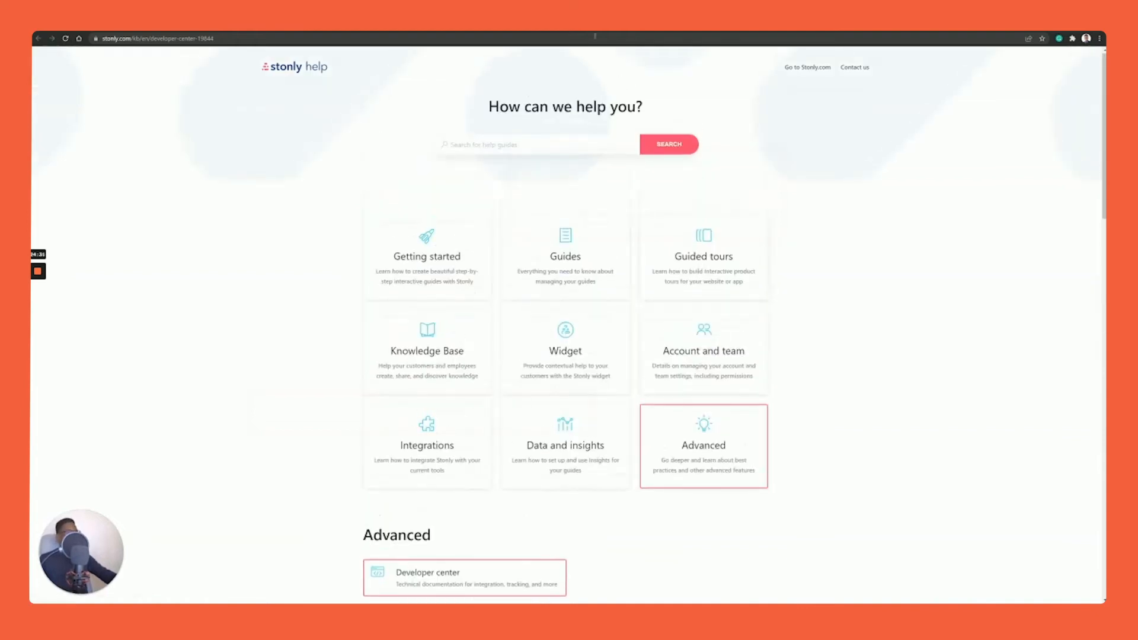
key(ctrl+shift+Tab)
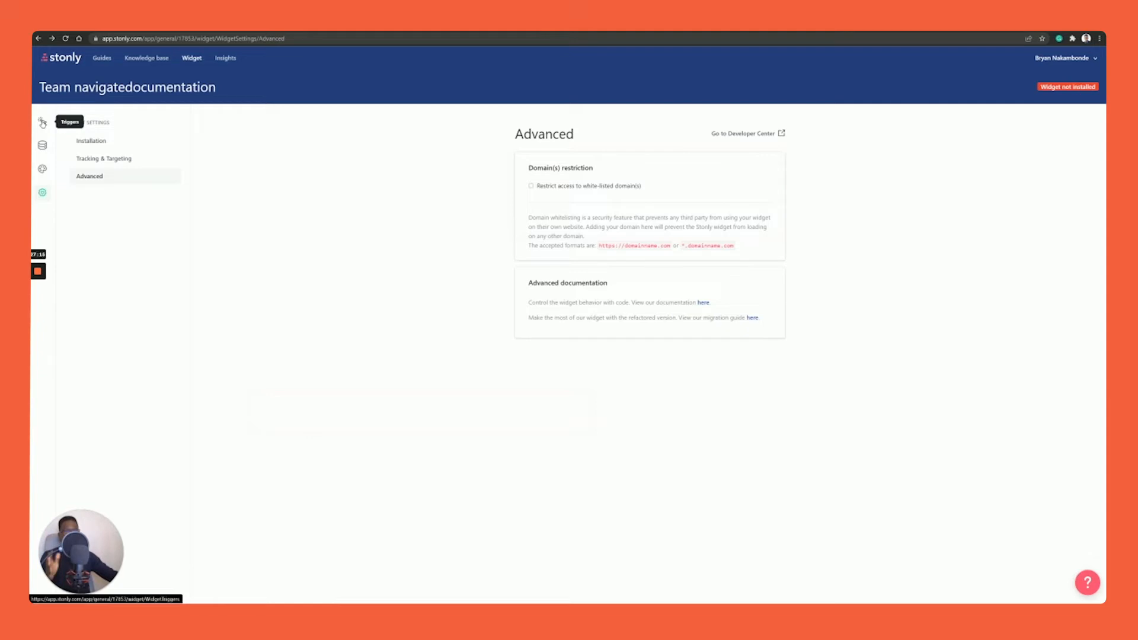
Step: Return to the widget's triggers and add a new trigger of the Direct launch type
click(43, 123)
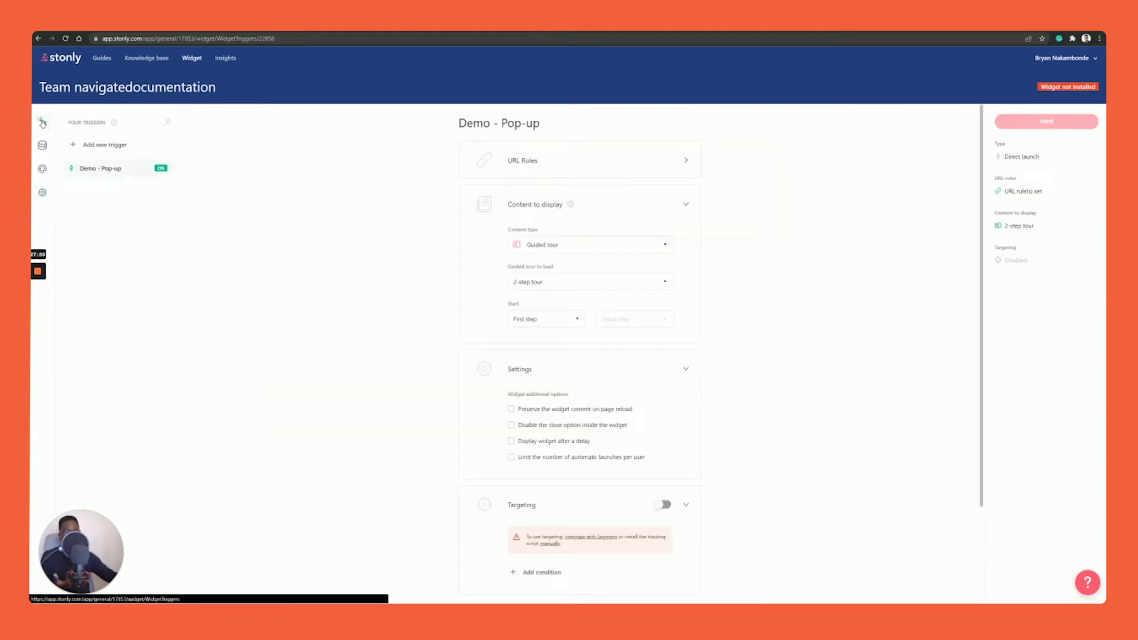
click(81, 148)
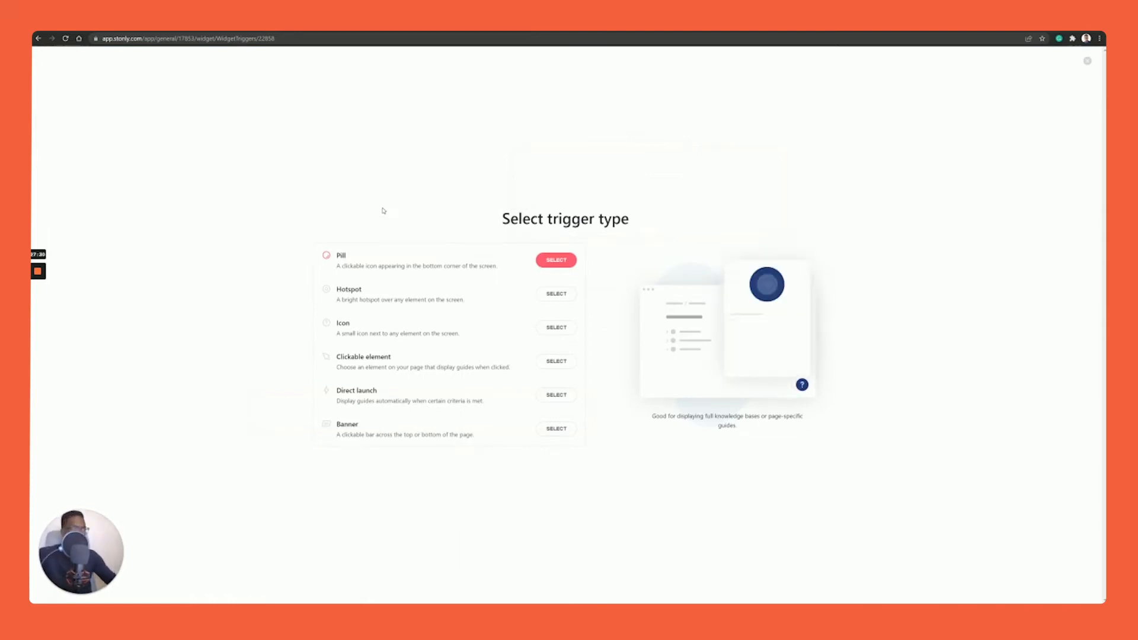
key(ctrl+plus)
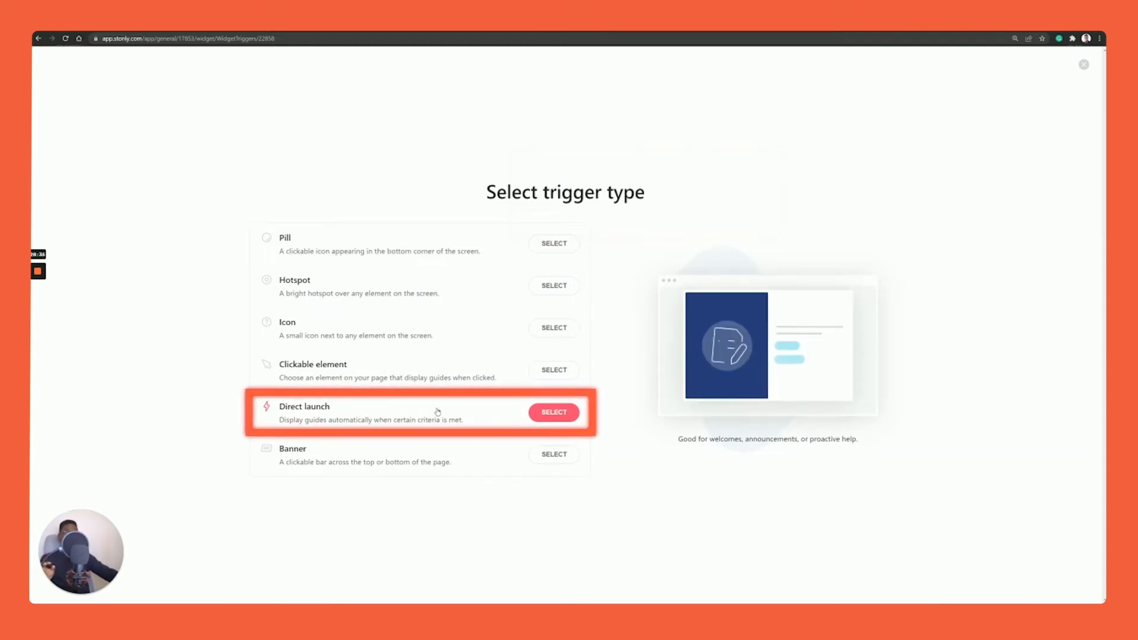
click(538, 413)
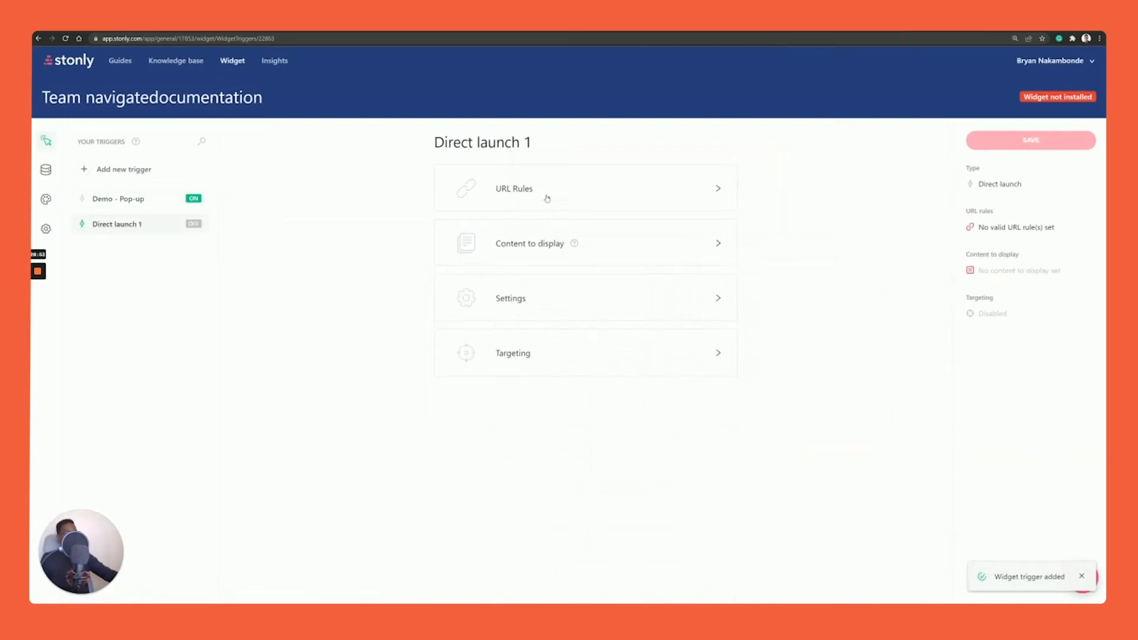
click(548, 199)
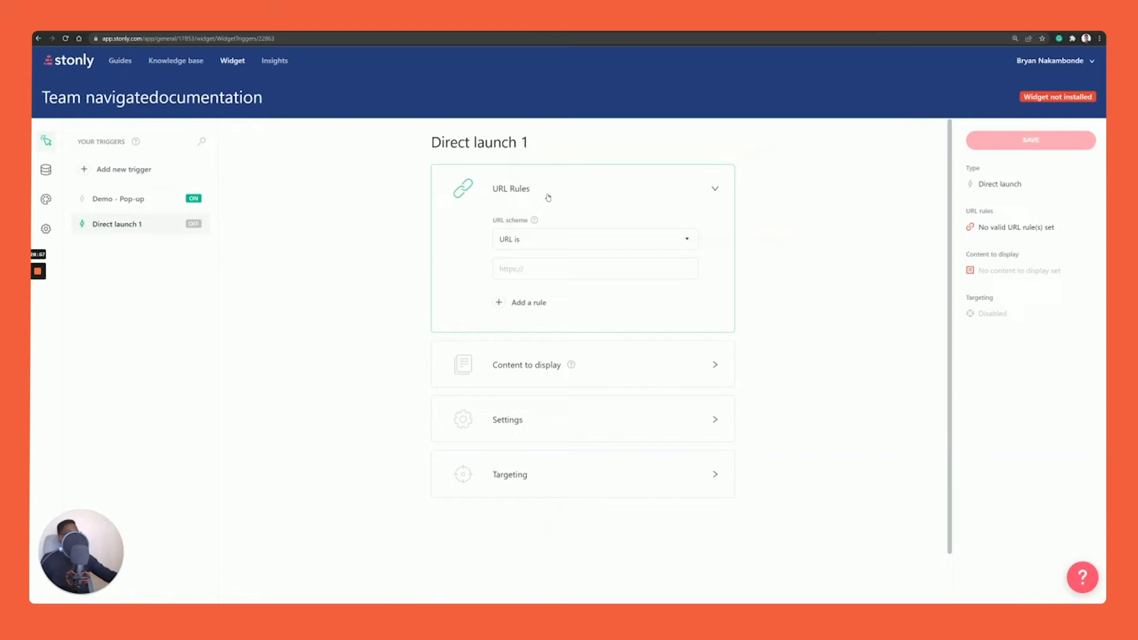
click(587, 275)
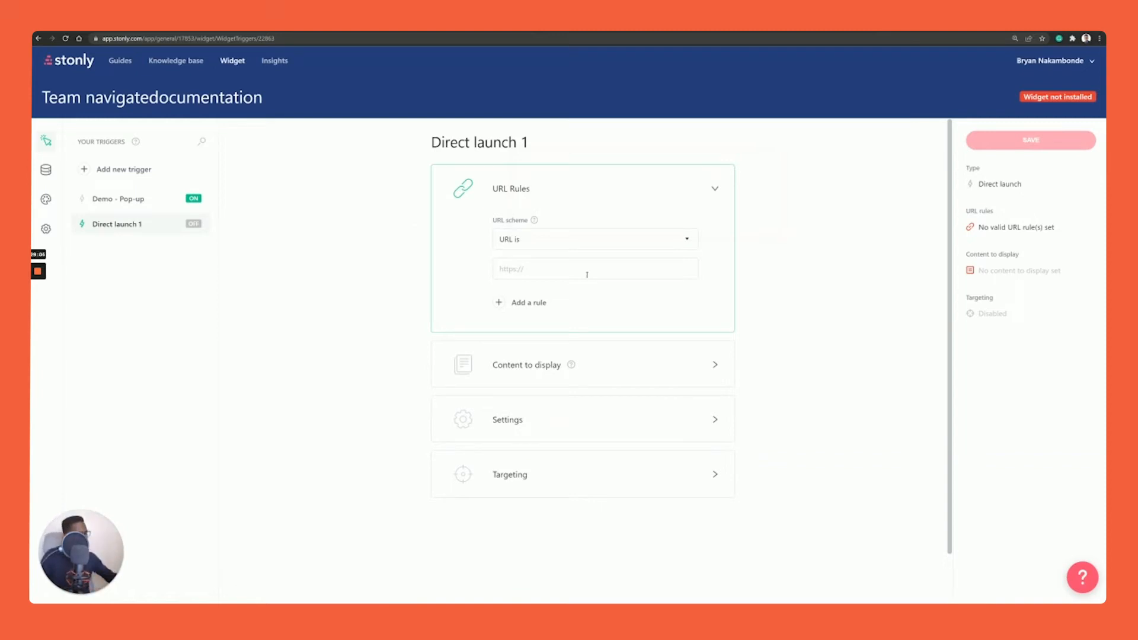
text(navigatedocumentation.com)
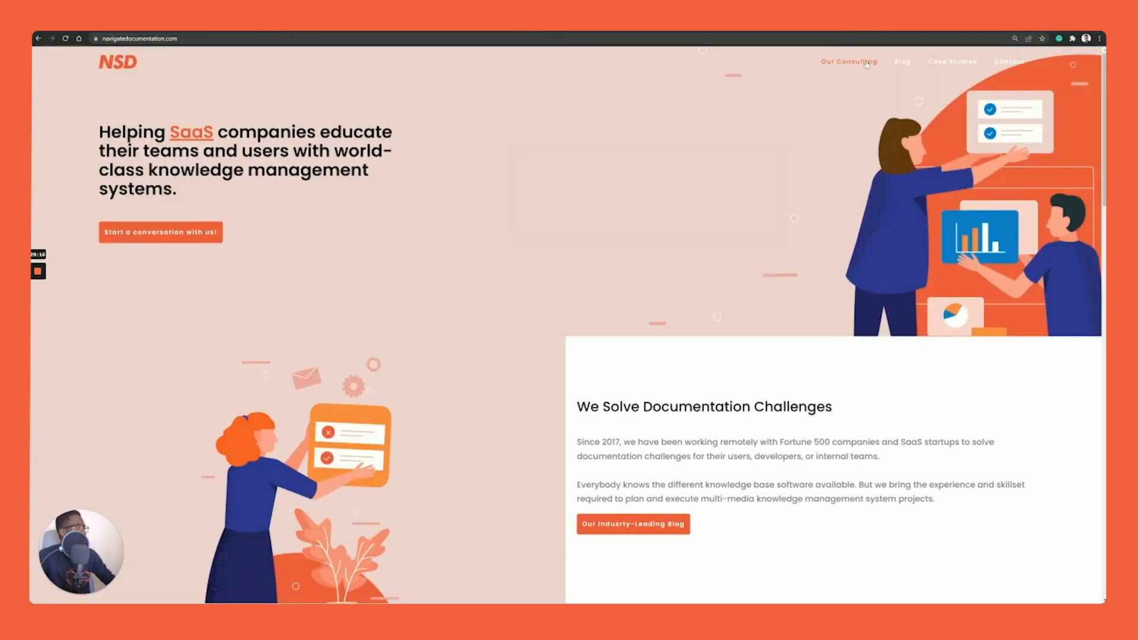
click(957, 64)
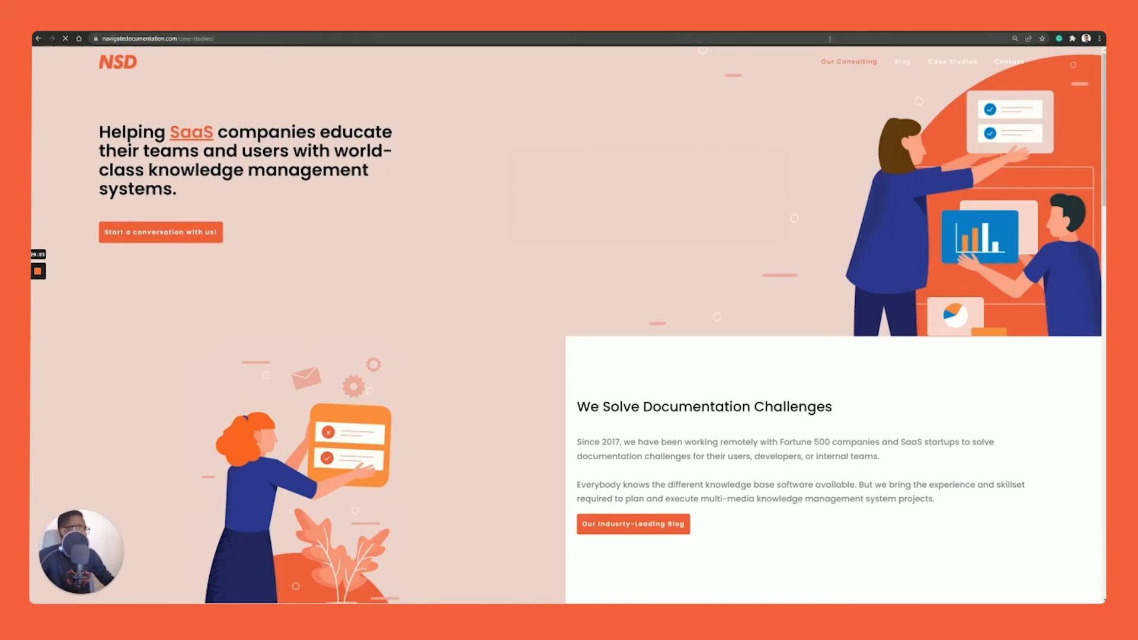
click(830, 39)
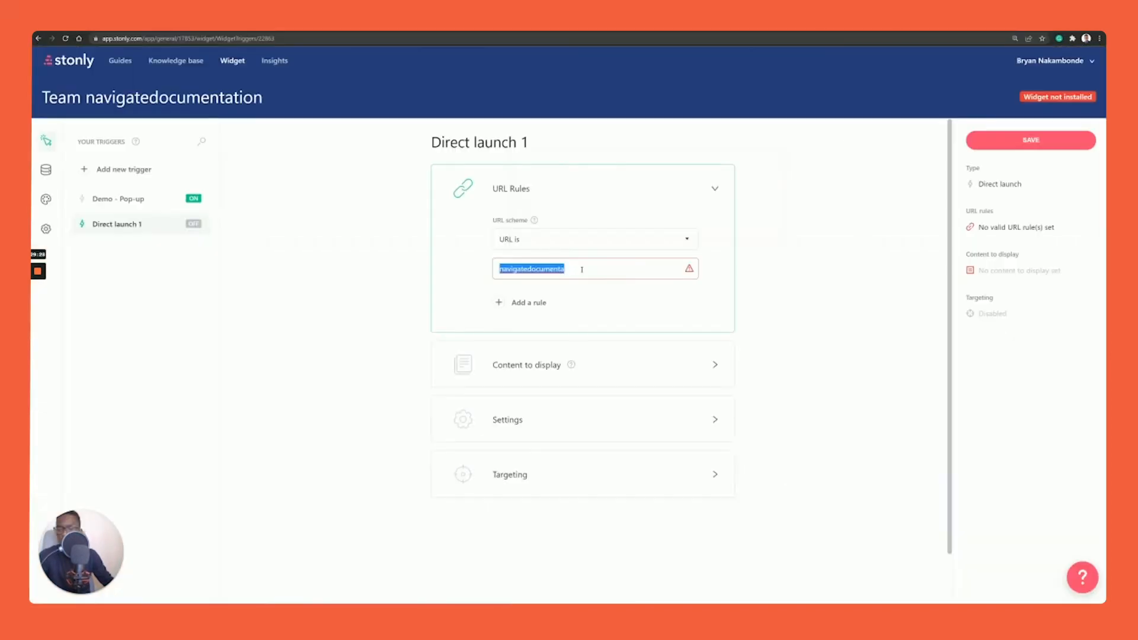
text(https://www.navigatedocumentation.com/case-studies/)
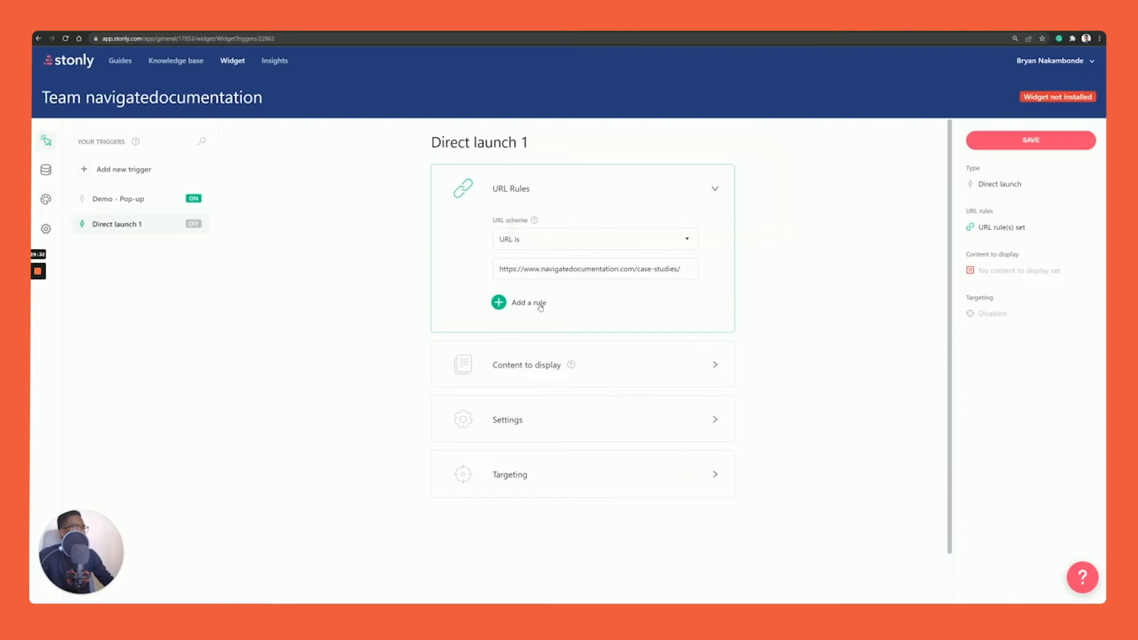
Step: Expand Content to display for the Direct launch 1 trigger and open the choice of guide to load
click(530, 378)
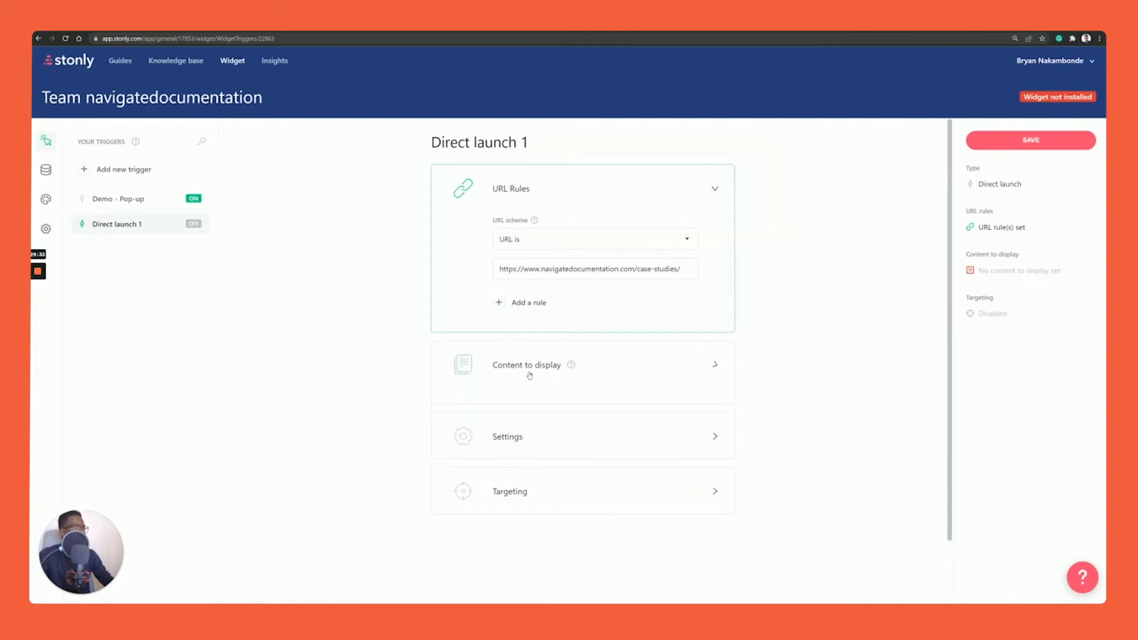
scroll(546, 338, down, 2)
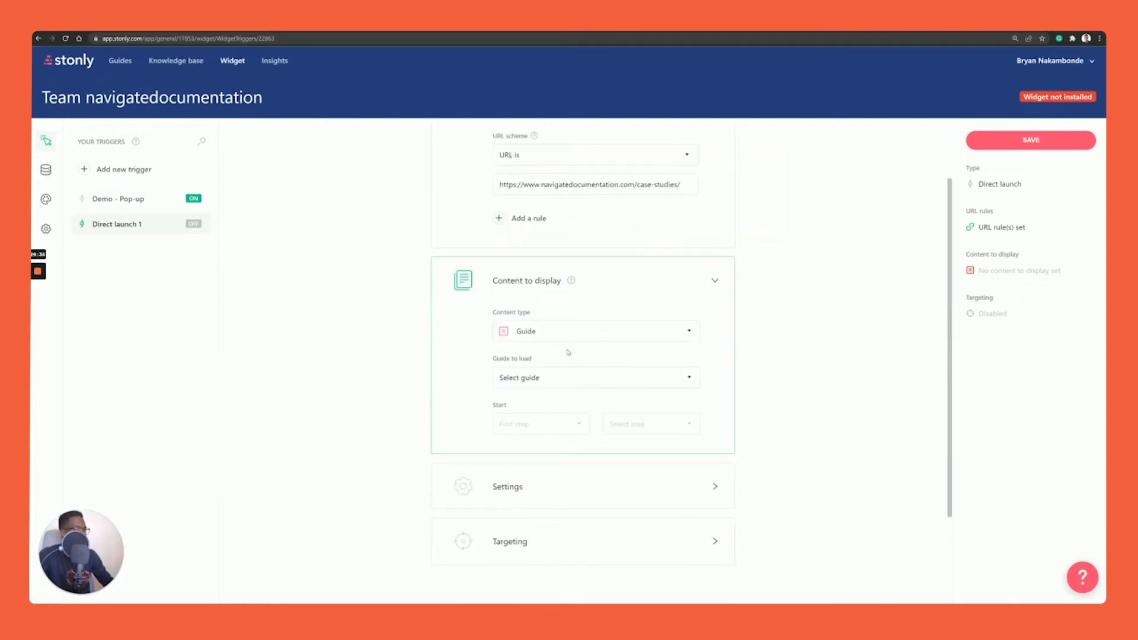
click(557, 377)
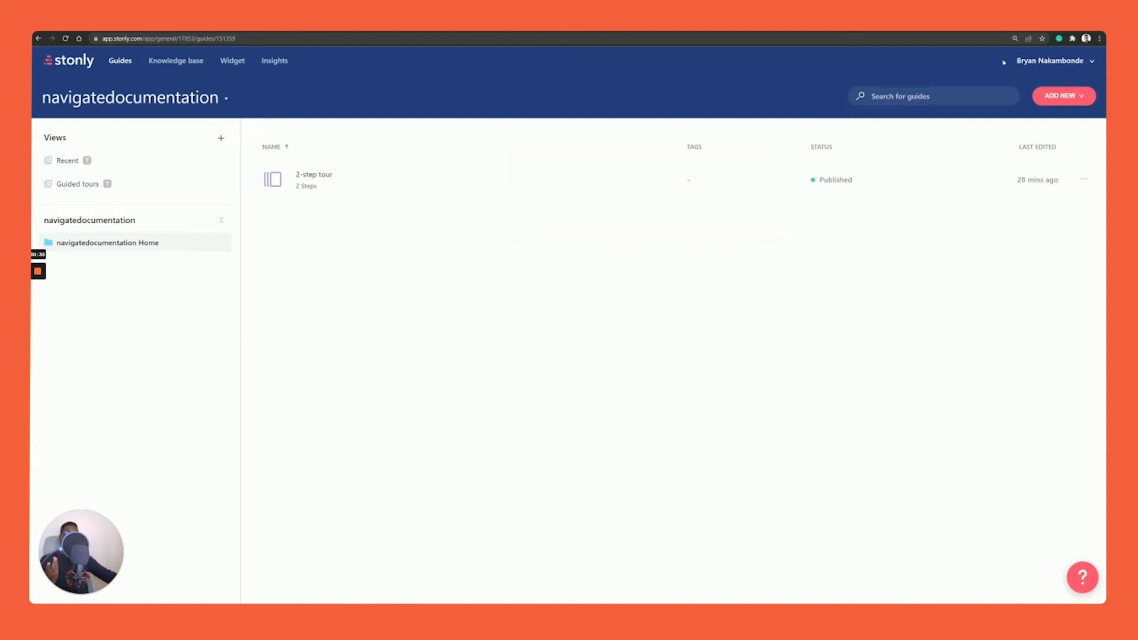
Step: Check the account options, look through the 2-step tour guide's content in the editor, and return to the guides list
click(1027, 62)
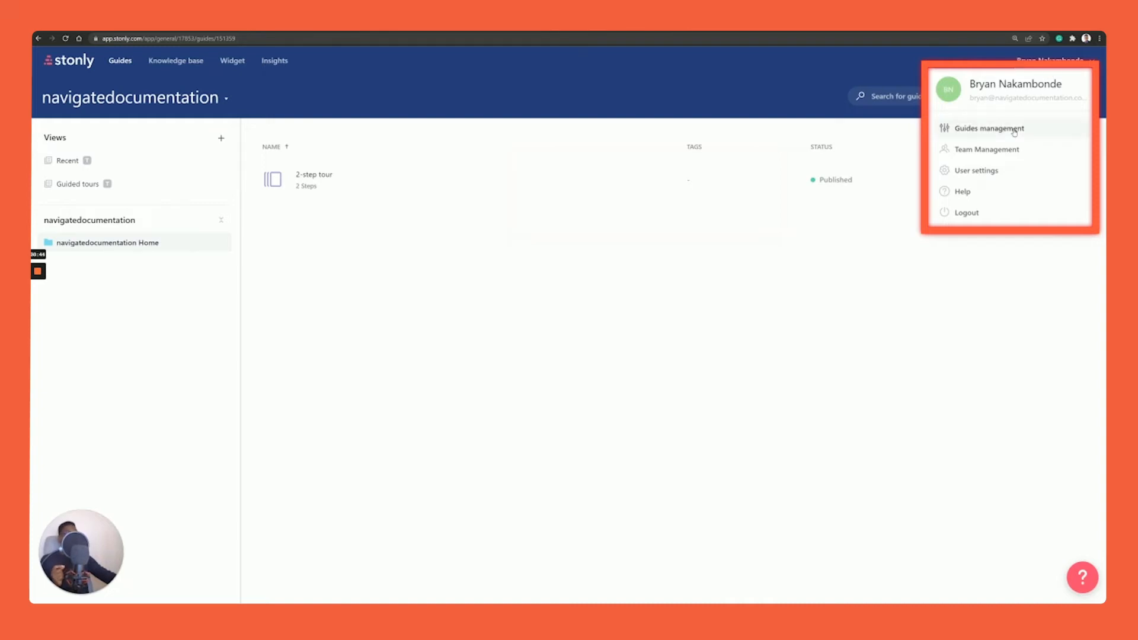
click(308, 190)
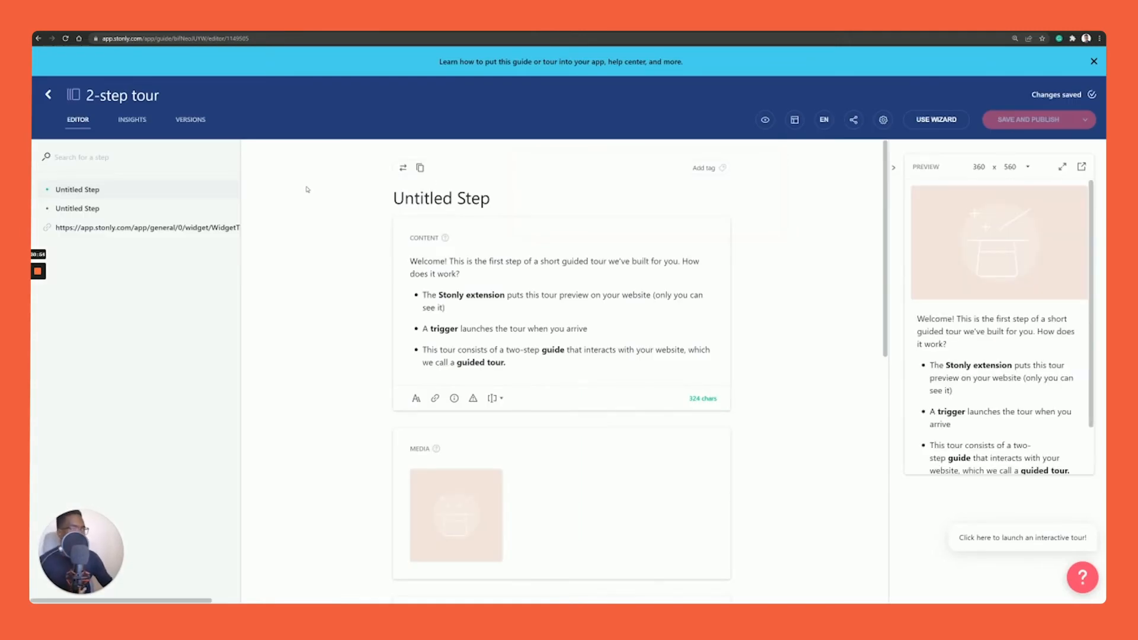
scroll(560, 246, down, 3)
scroll(561, 245, up, 3)
click(50, 95)
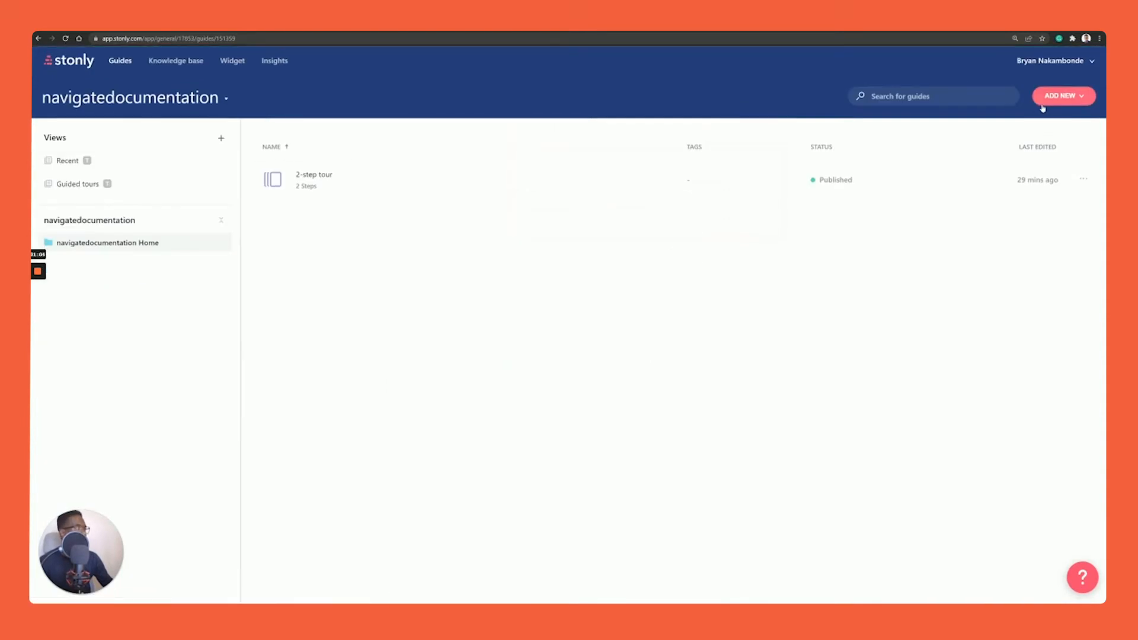
Step: Duplicate the 2-step tour guide and open the copy in the editor
click(1085, 181)
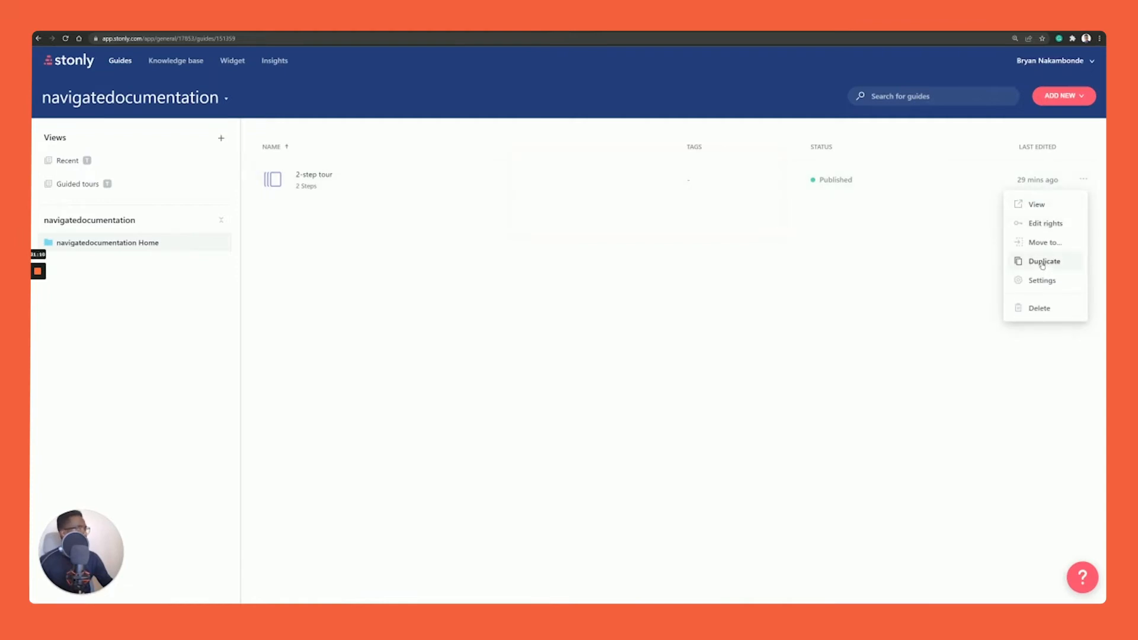
click(1043, 265)
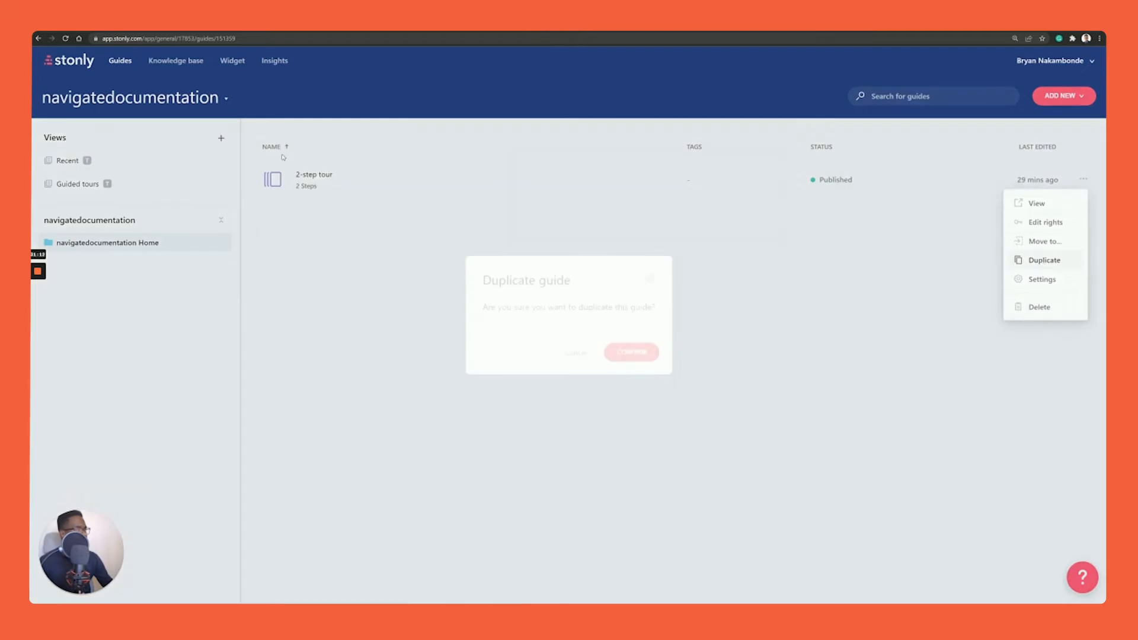
click(633, 363)
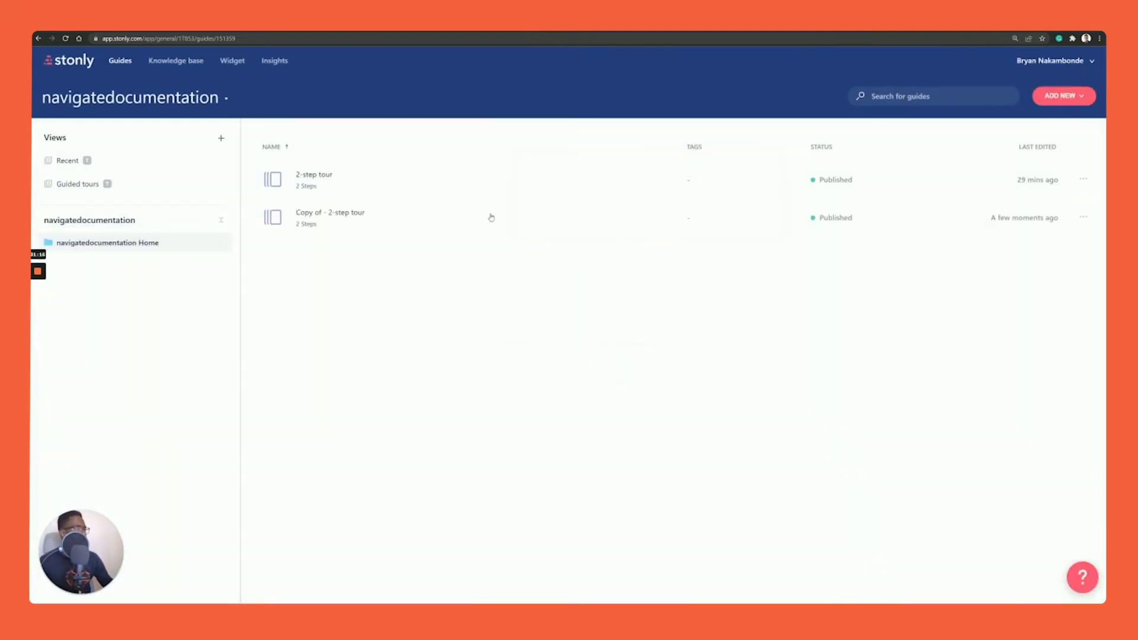
click(368, 215)
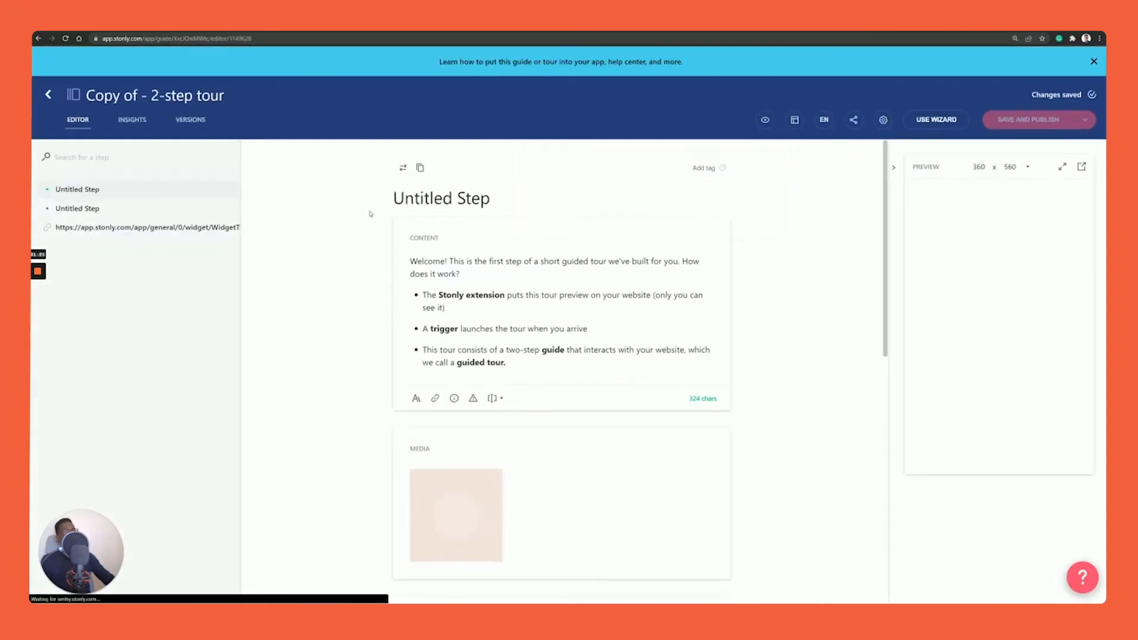
Step: Title the copied tour's first step "You like our work..."
click(478, 198)
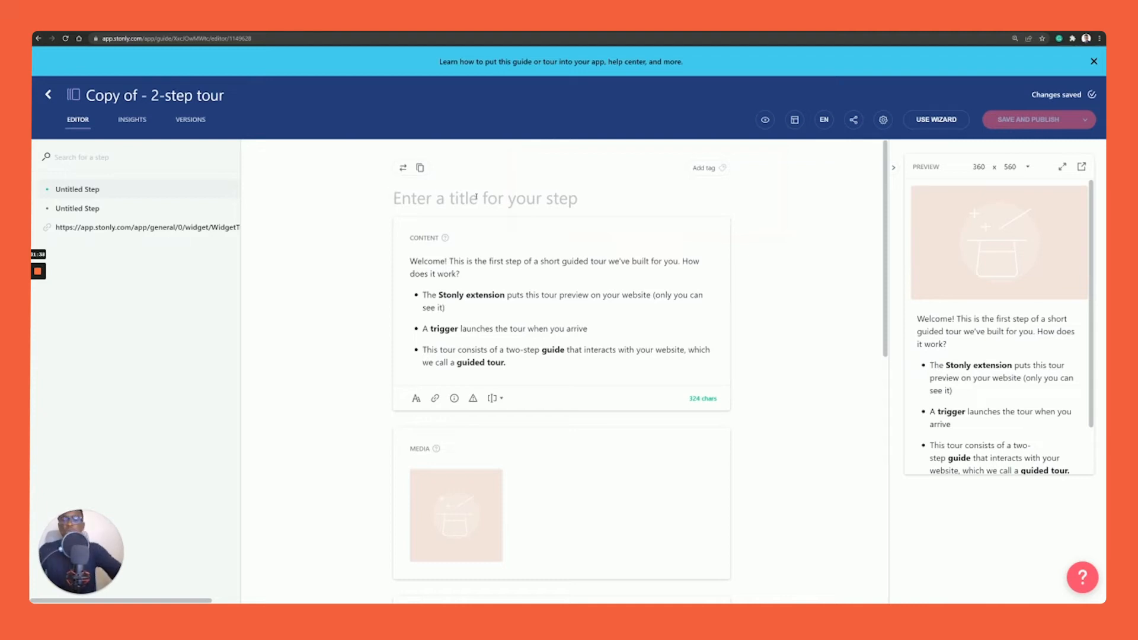
text(We know you like our work...)
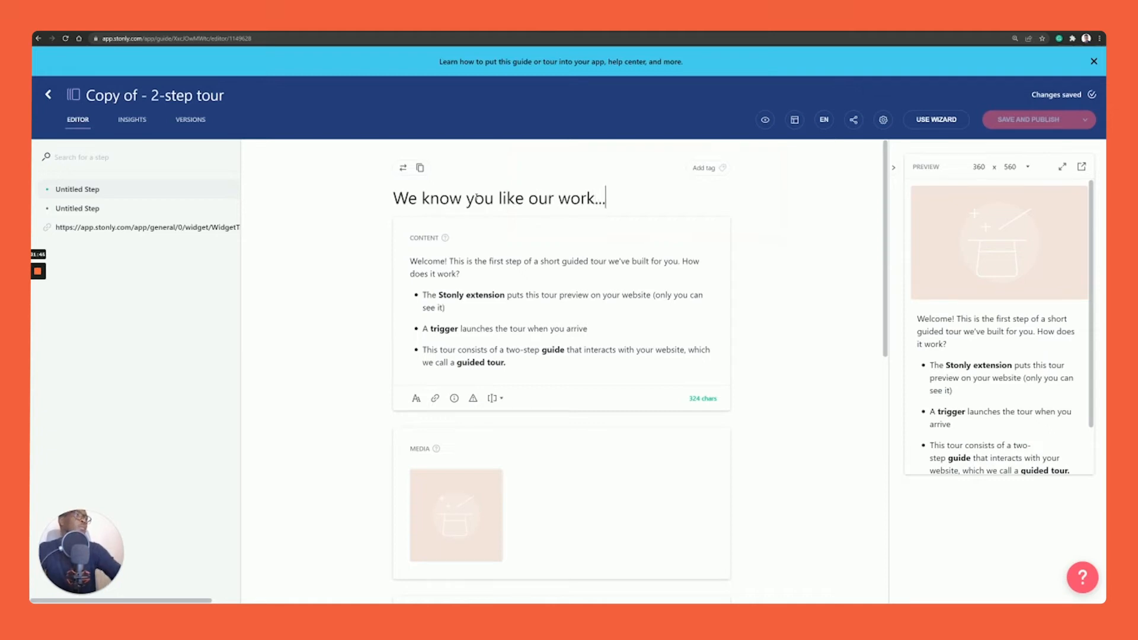
drag(477, 198, 394, 199)
text(Y)
drag(427, 194, 376, 188)
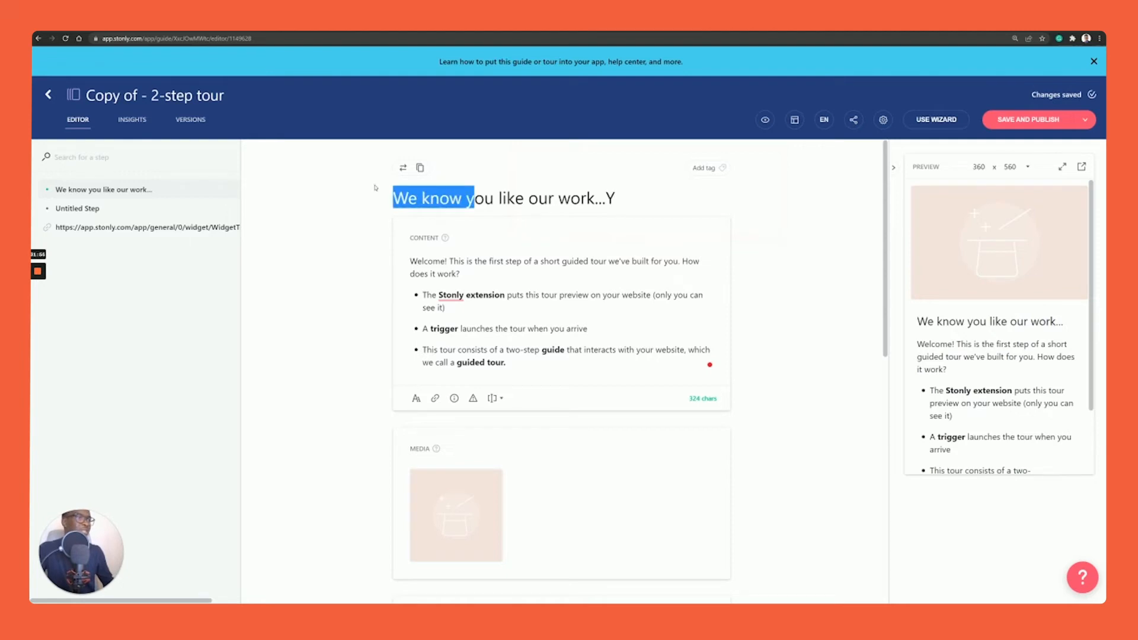
text(T)
key(BackSpace)
text(Y)
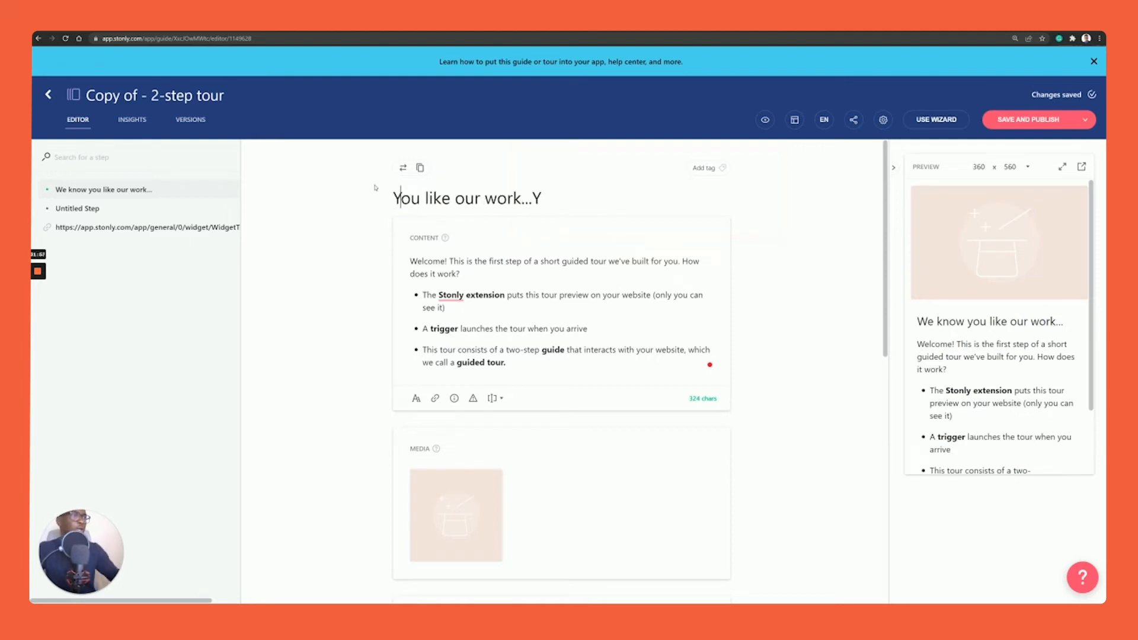
Step: Extend the first step's title to read "You like our work... let's chat about yours"
key(BackSpace)
text(Le')
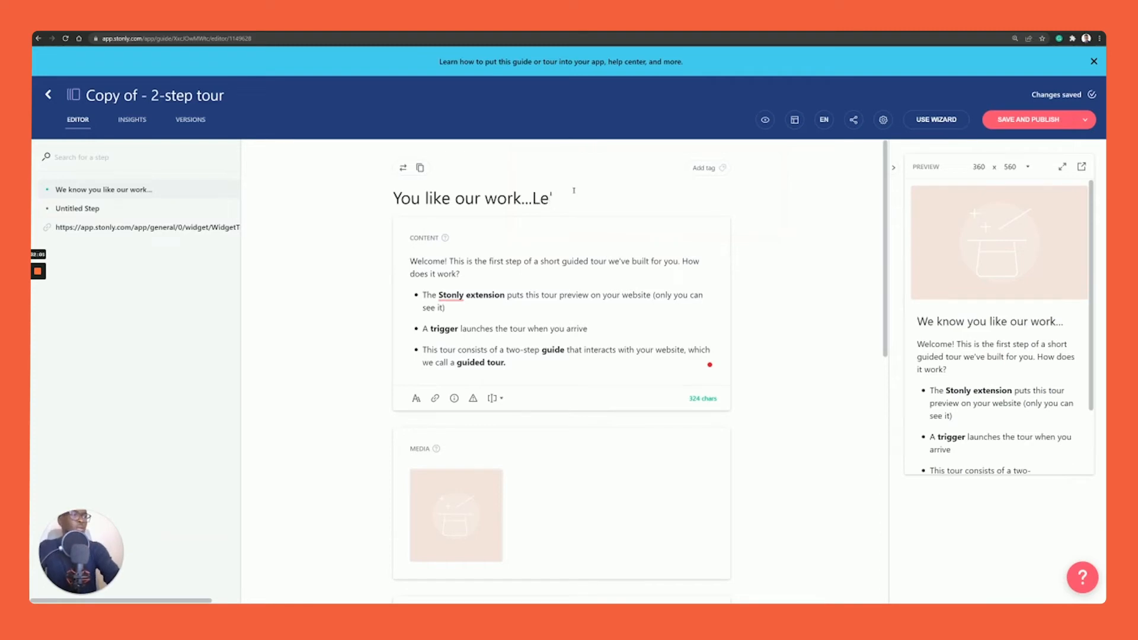
key(BackSpace)
text(t's cja)
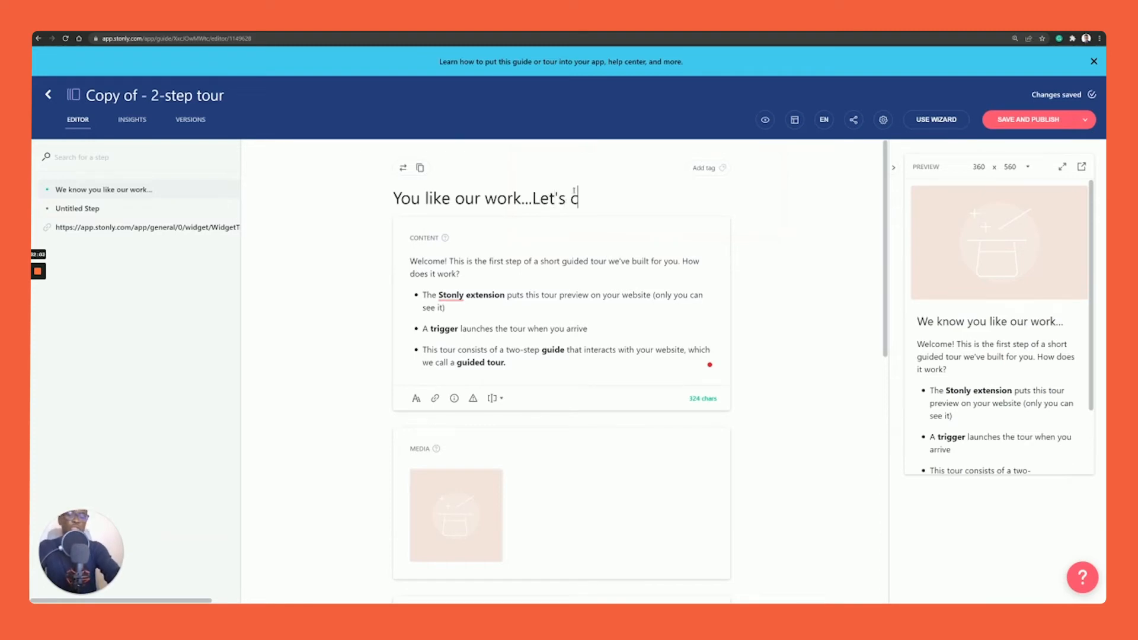
key(BackSpace)
key(BackSpace)
text(hat abpit)
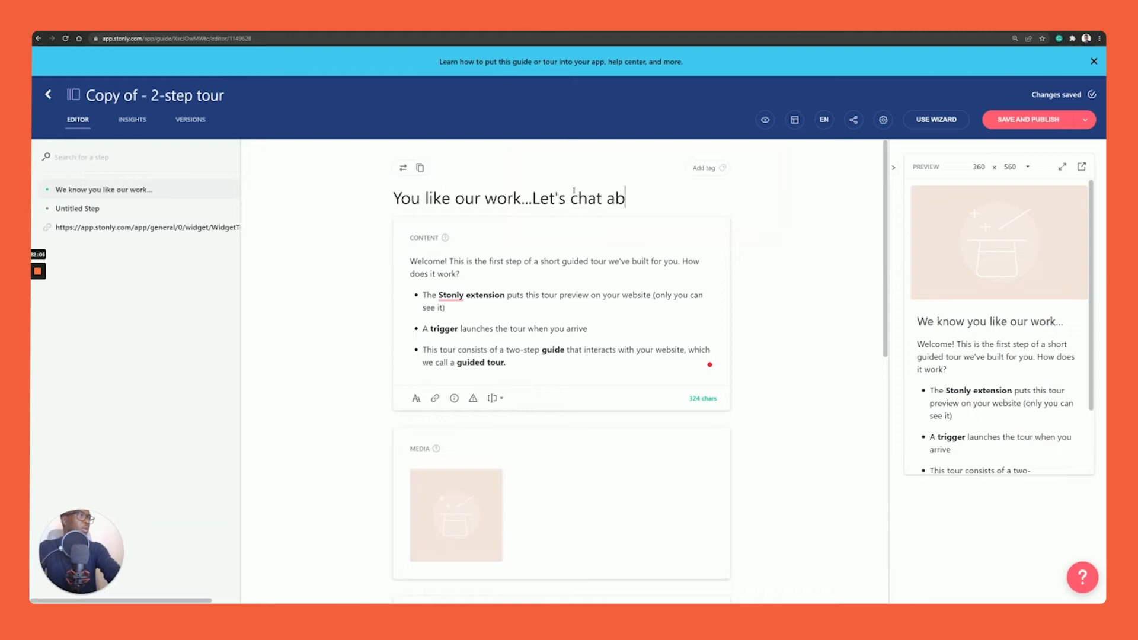
key(BackSpace)
key(BackSpace)
key(BackSpace)
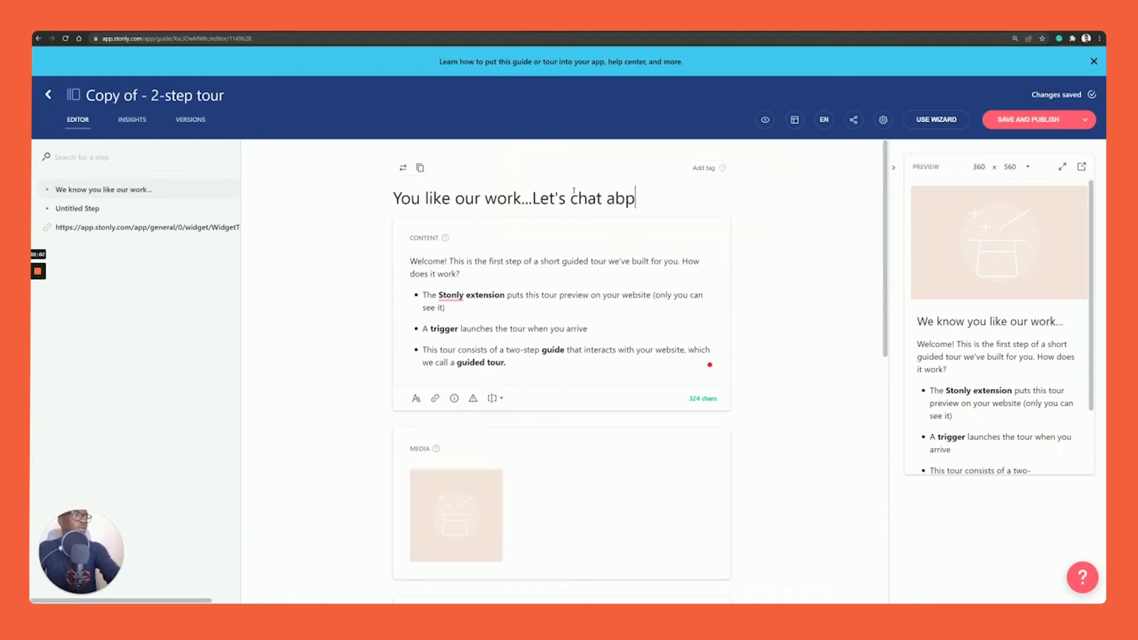
text(out yours)
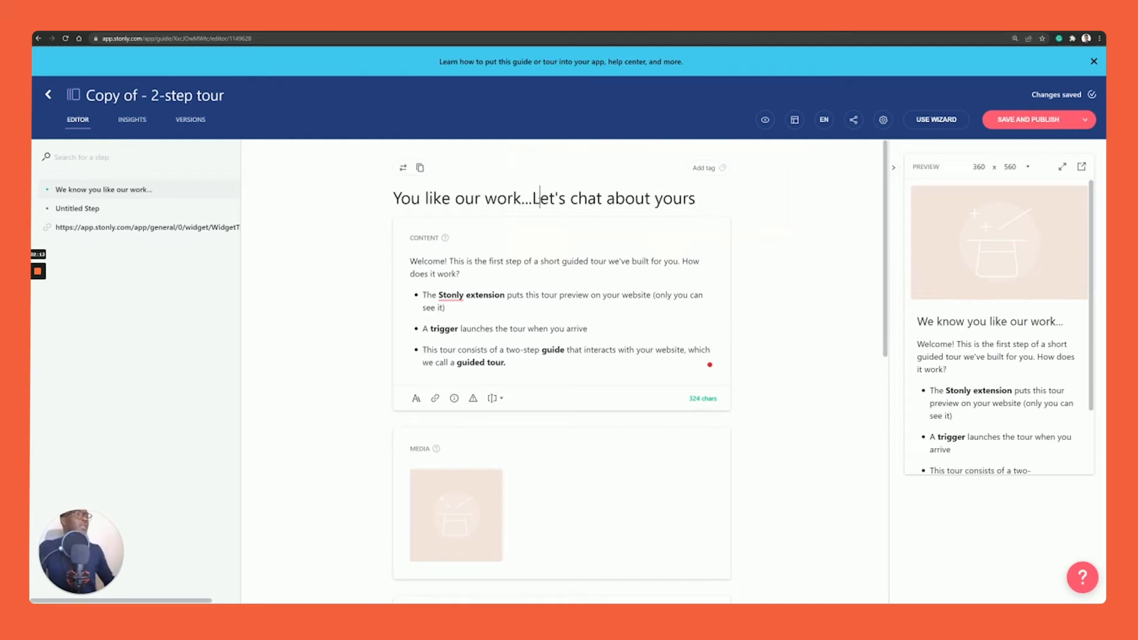
click(540, 200)
key(BackSpace)
text(l)
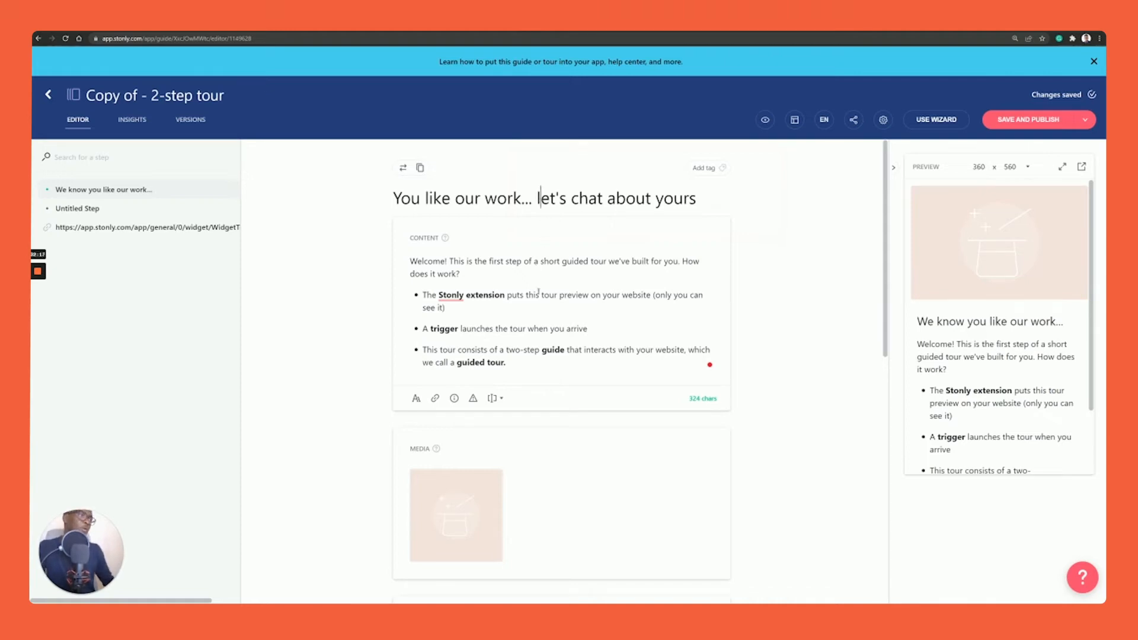
Step: Replace the intro paragraph with "Hi there! You are here because you probably have an exhausting documentation or technical writing problem."
drag(510, 362, 410, 261)
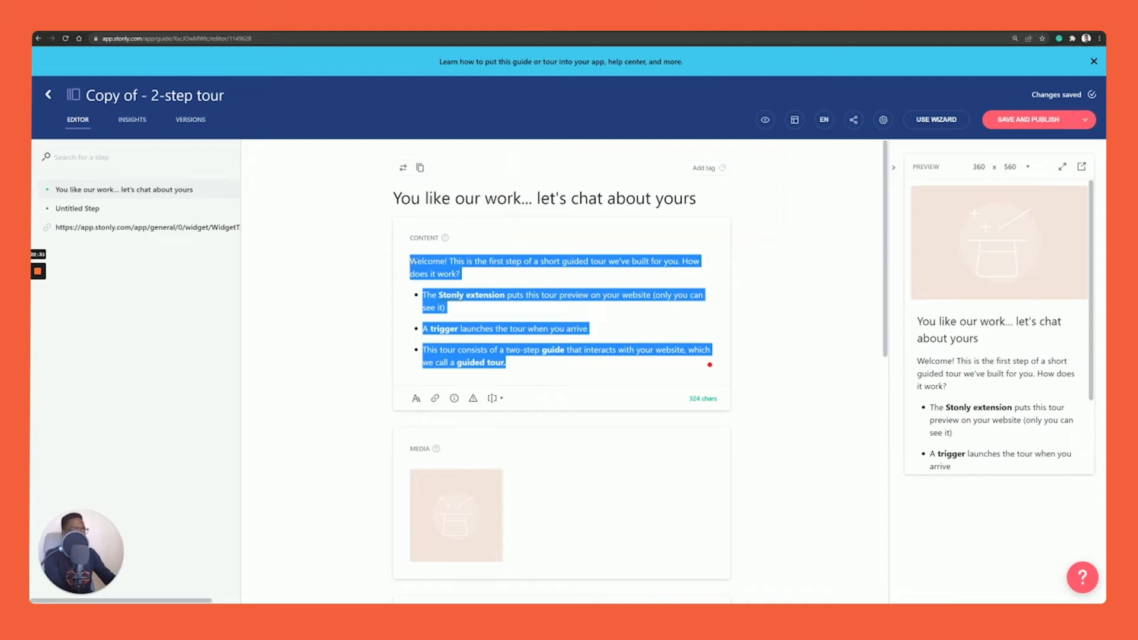
click(439, 274)
drag(463, 278, 410, 261)
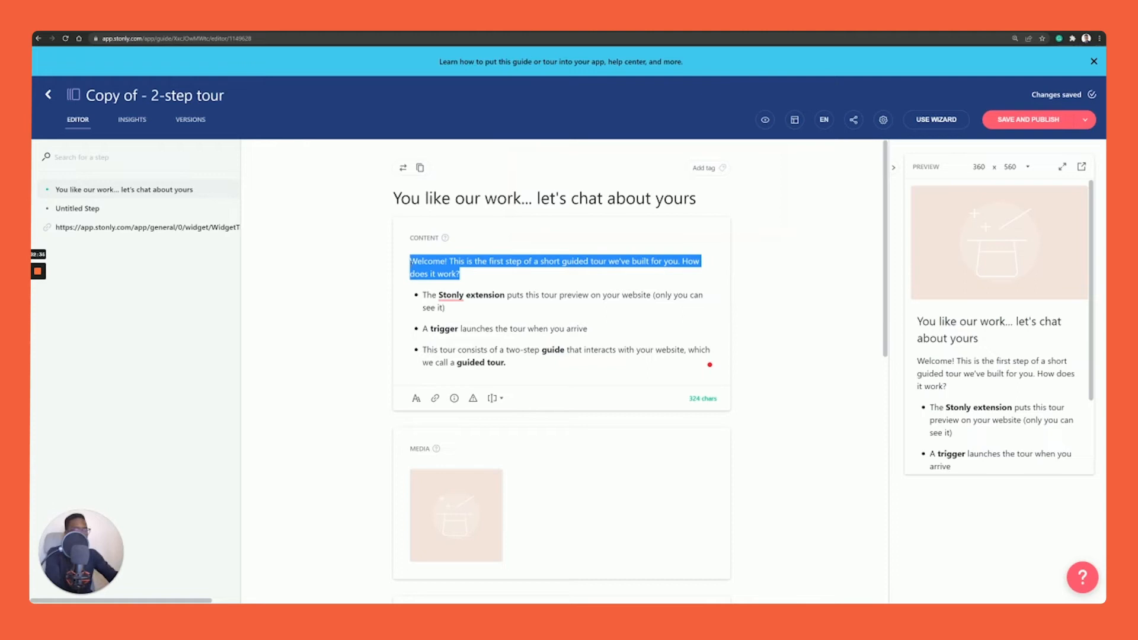
text(Hi there! )
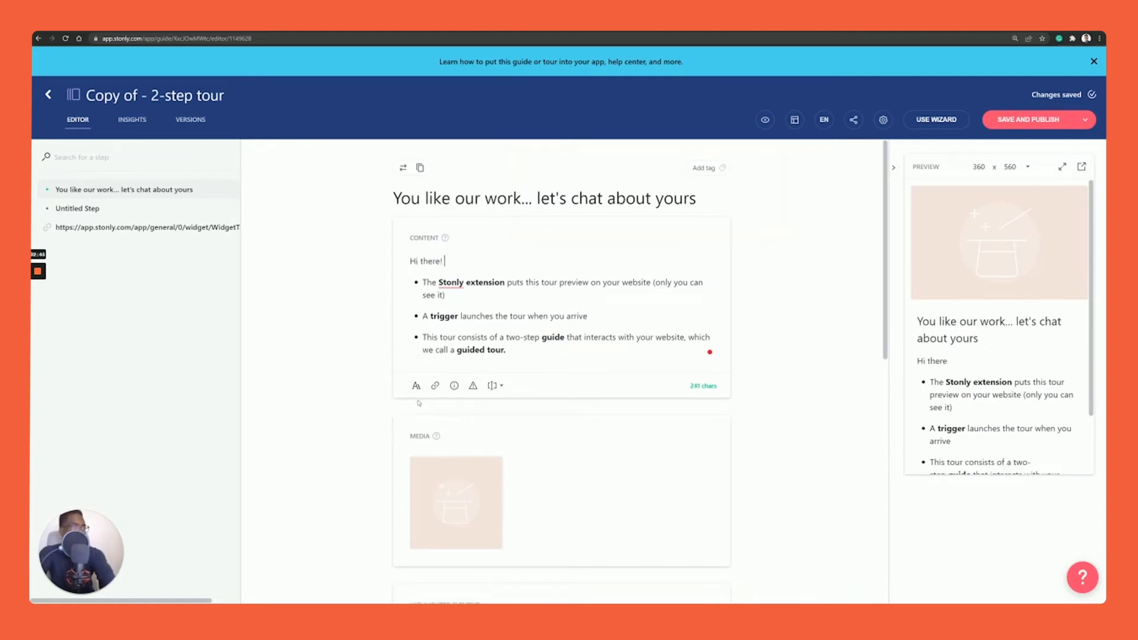
text(You are here because )
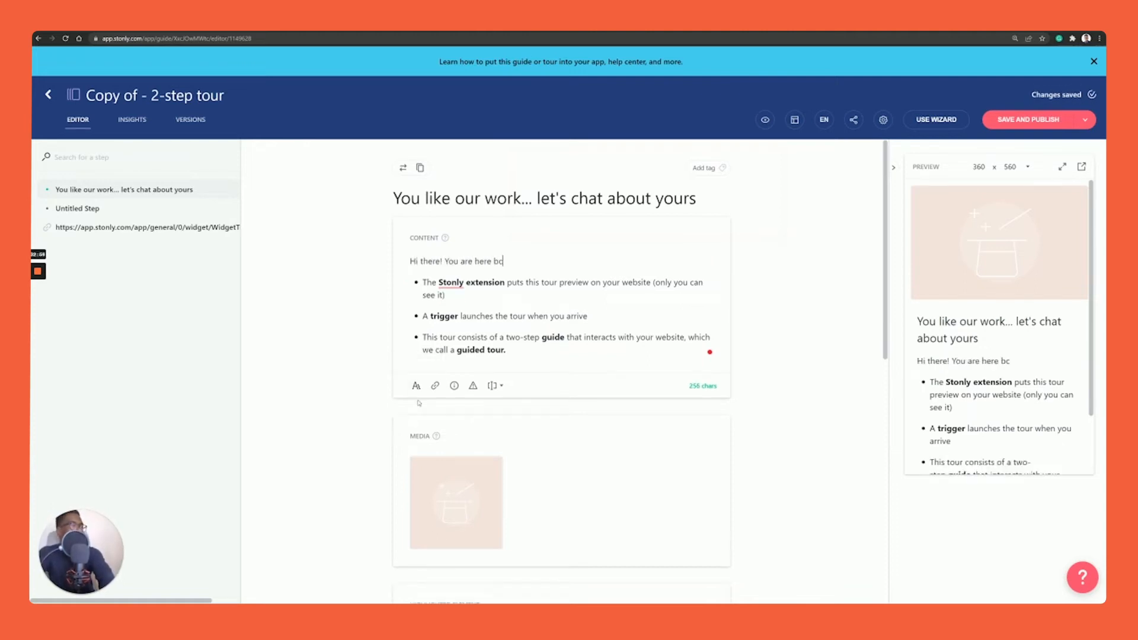
text(you probably have an exh)
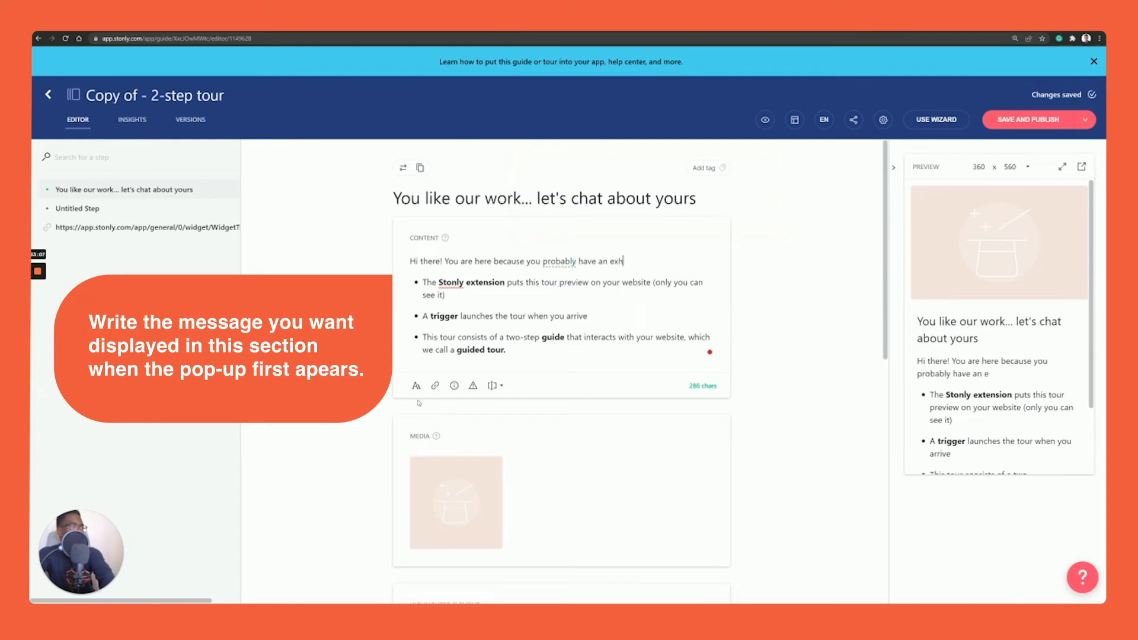
text(austing documentation or tec)
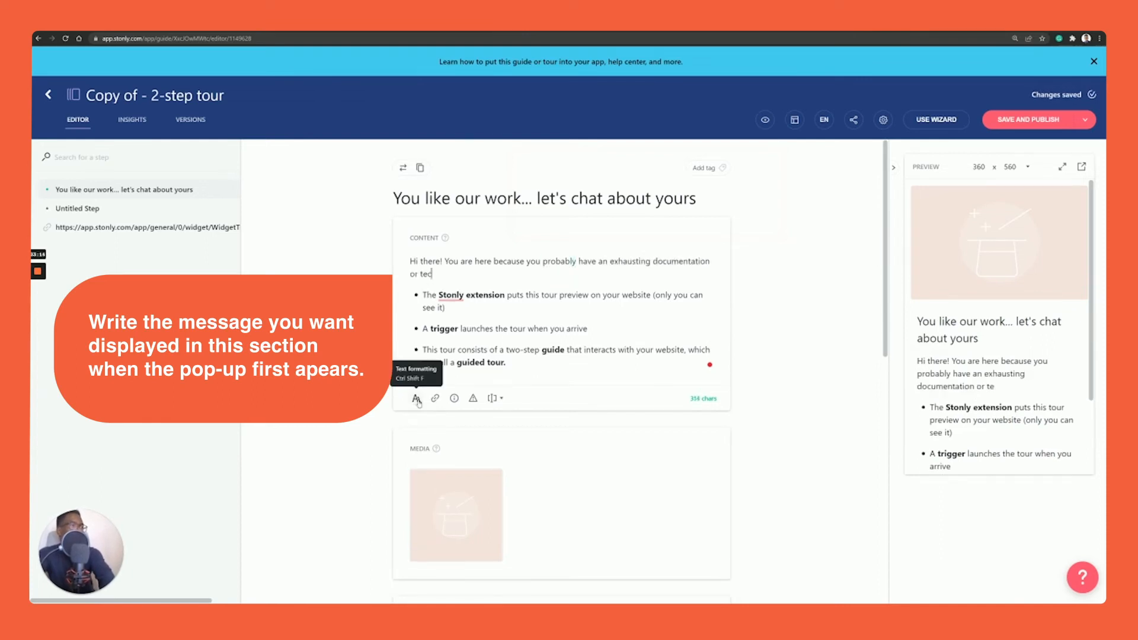
text(hnical writing problem. )
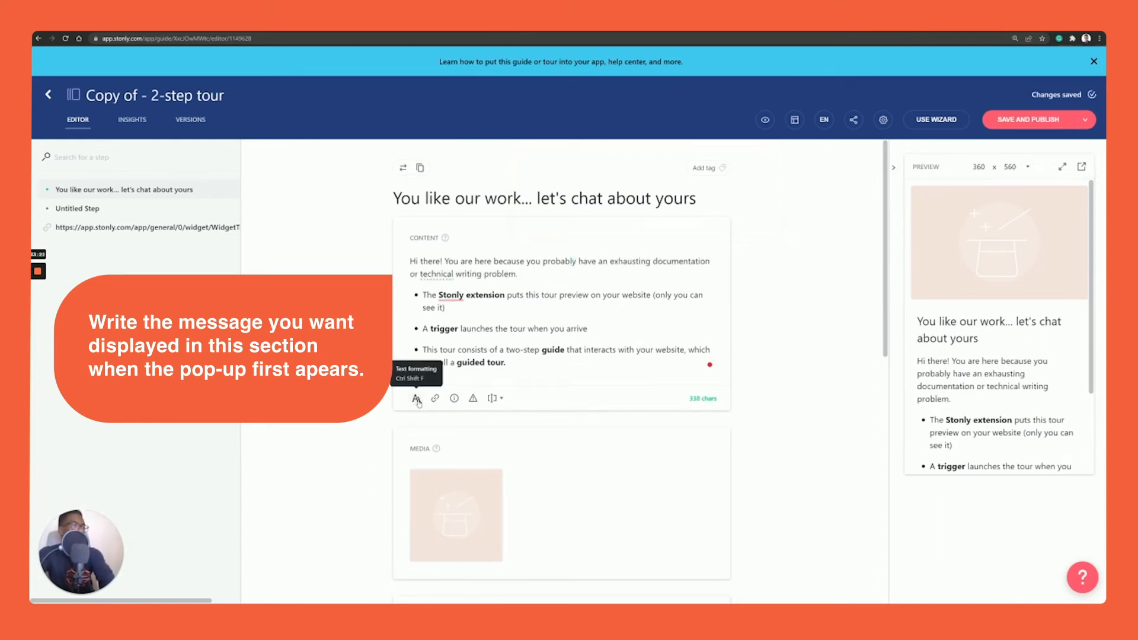
Step: Append "Schedule a call here so we can:" to the intro and link the word "here" to the Calendly booking URL
text(Schedule a call here)
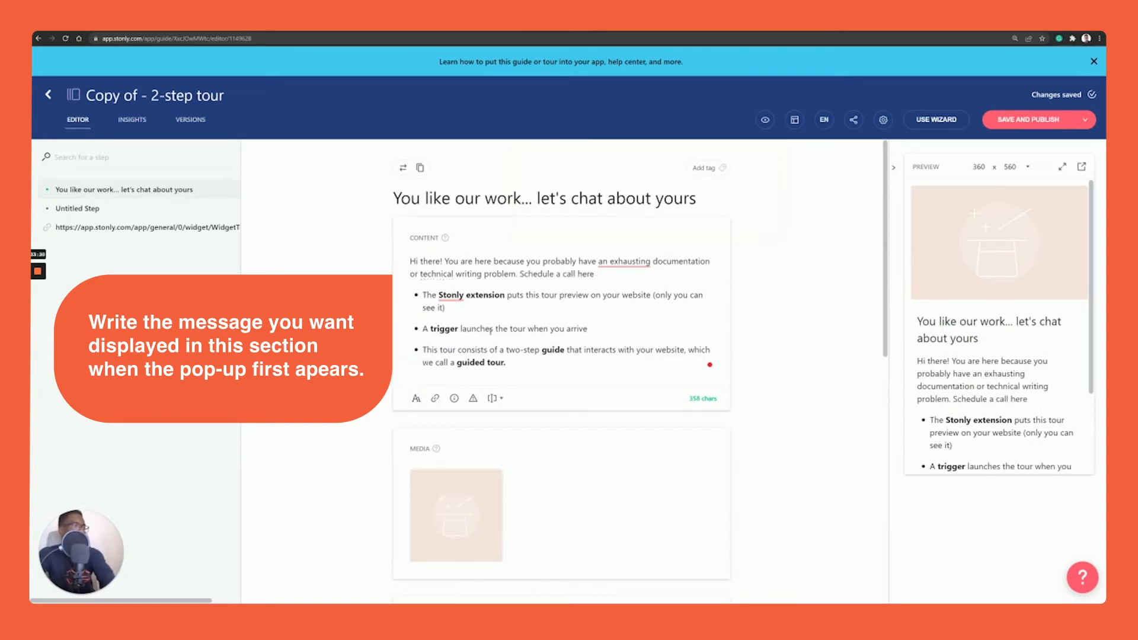
text( so we can:)
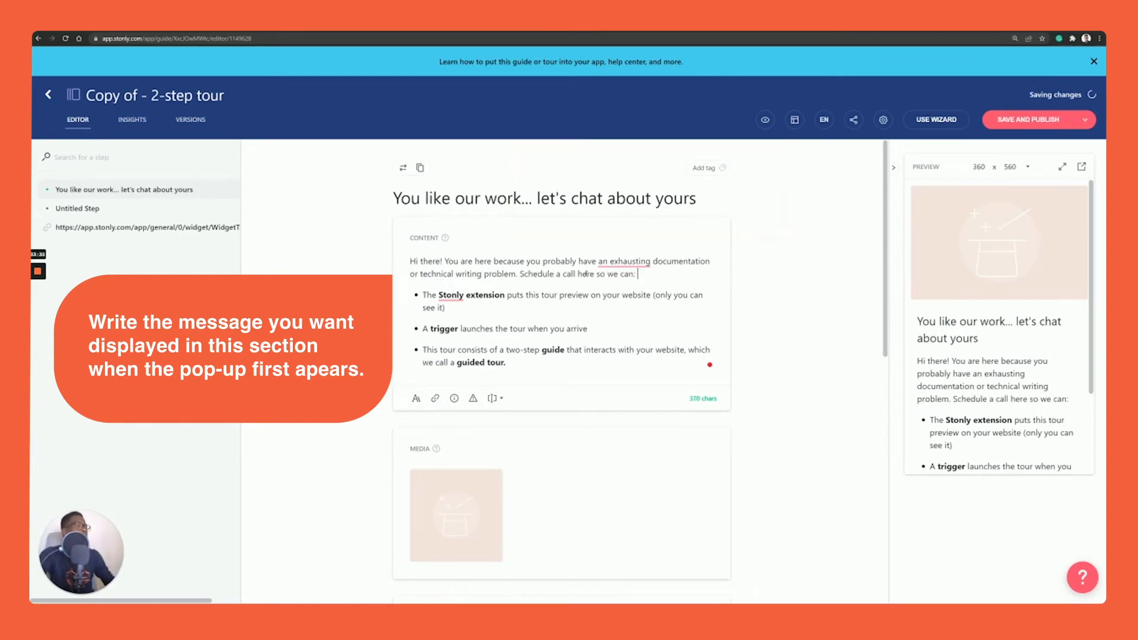
double_click(585, 274)
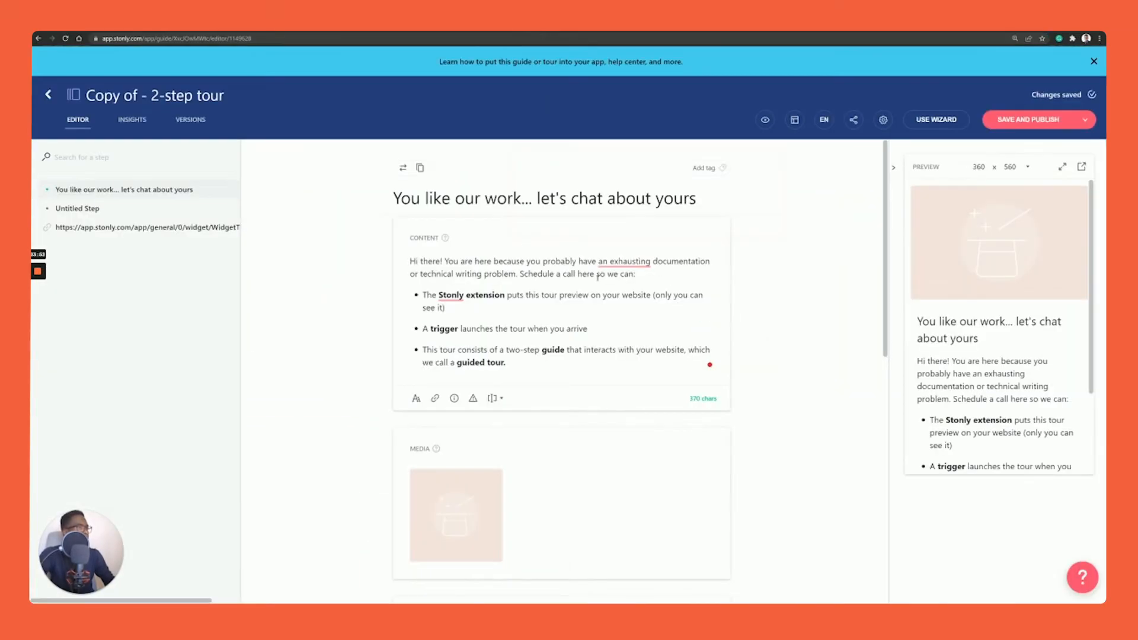
double_click(585, 274)
click(437, 402)
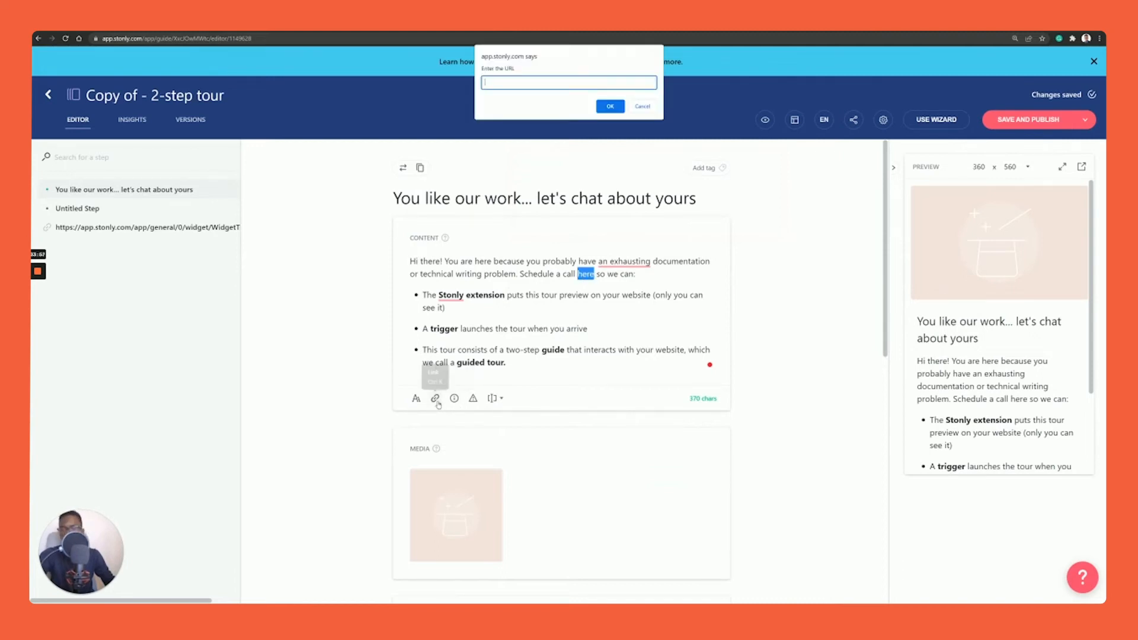
text(https://calendly.com/bryanmsd)
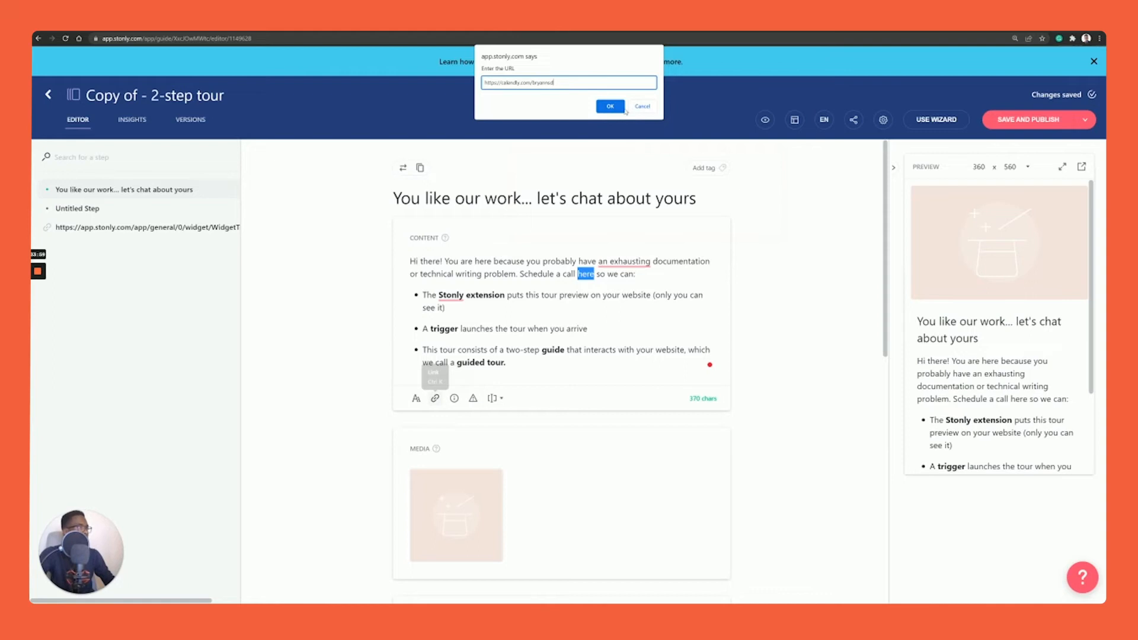
key(Return)
Step: Replace the first bullet with "Analysis of key knowledge gaps and topics to be understood."
click(511, 306)
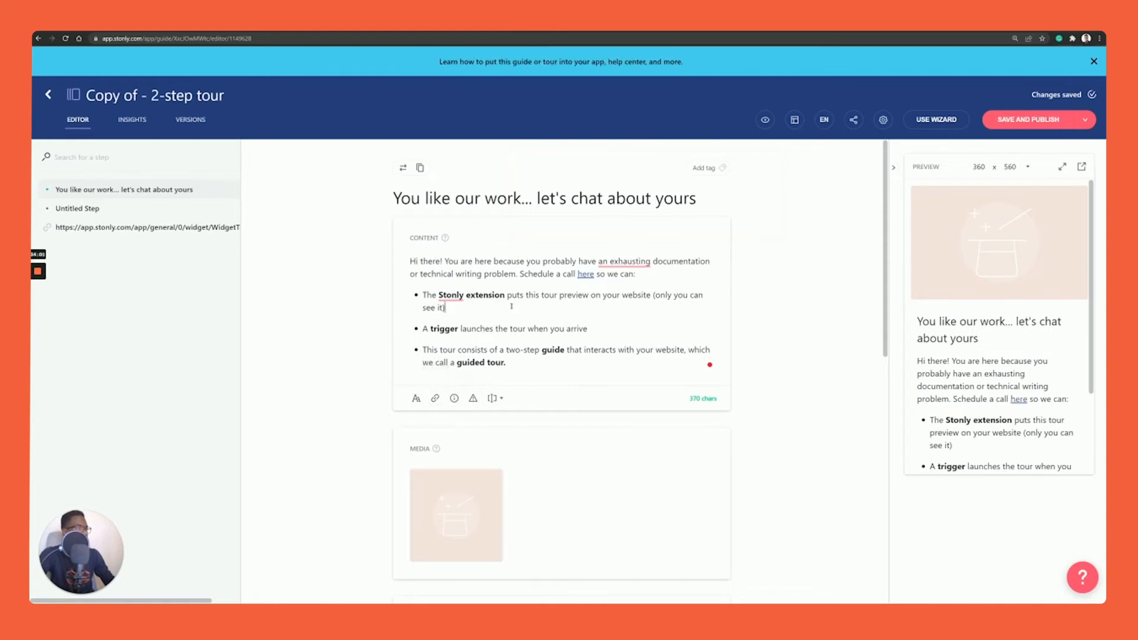
drag(489, 308, 422, 295)
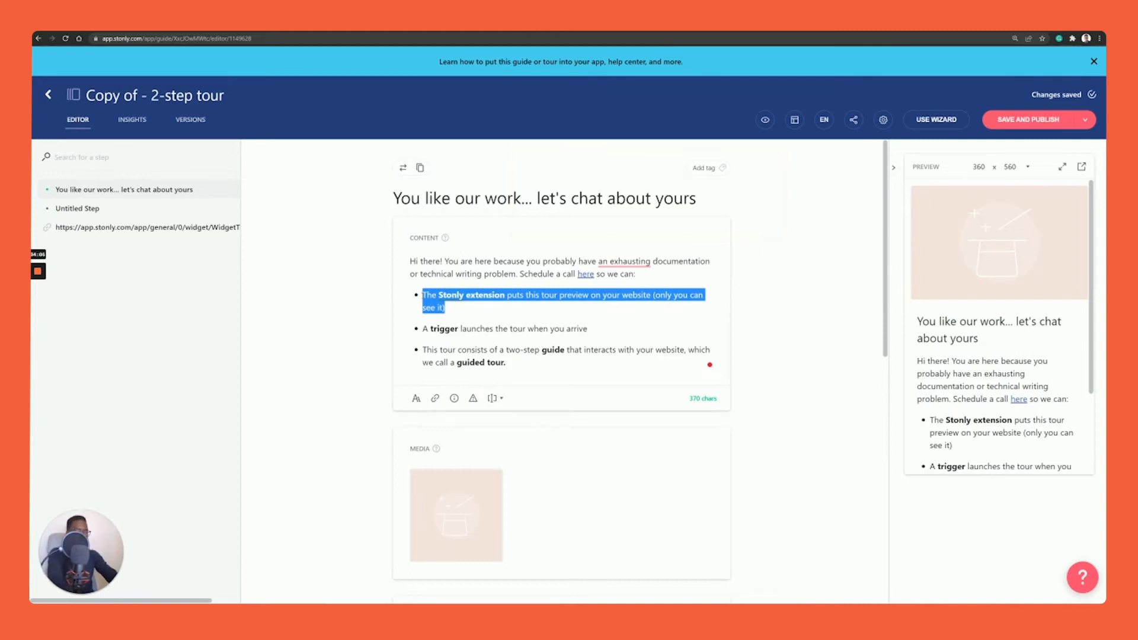
text(Analysis of key kn)
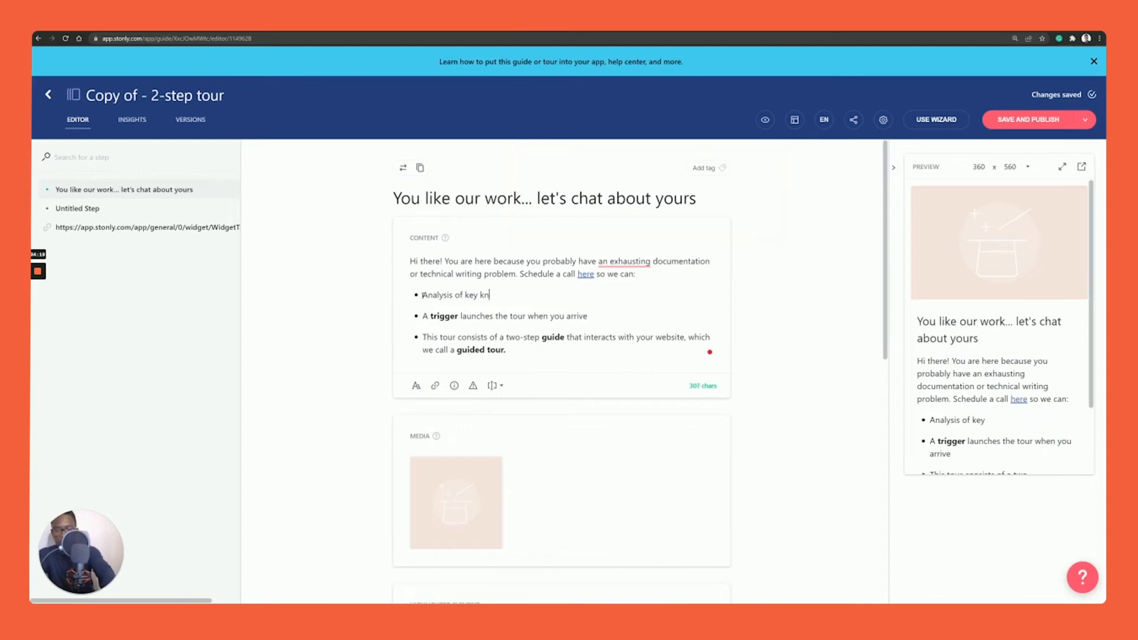
text(owledge gaps and topics to be understood.)
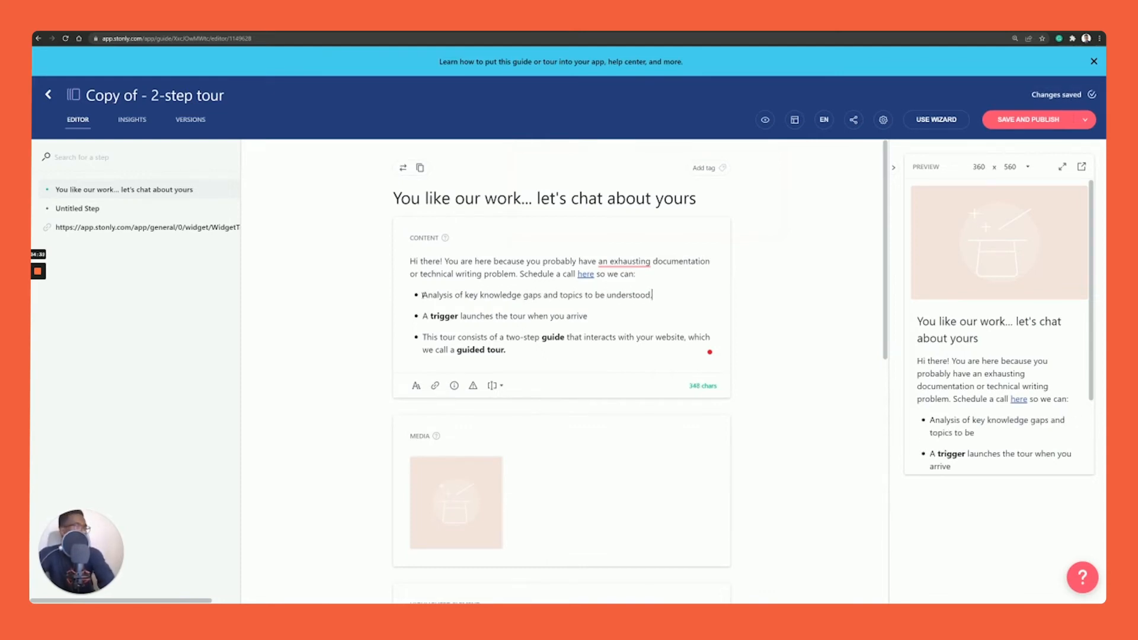
Step: Replace the second bullet with "Advice on customer support and documentation tools + configuration."
drag(596, 319, 423, 316)
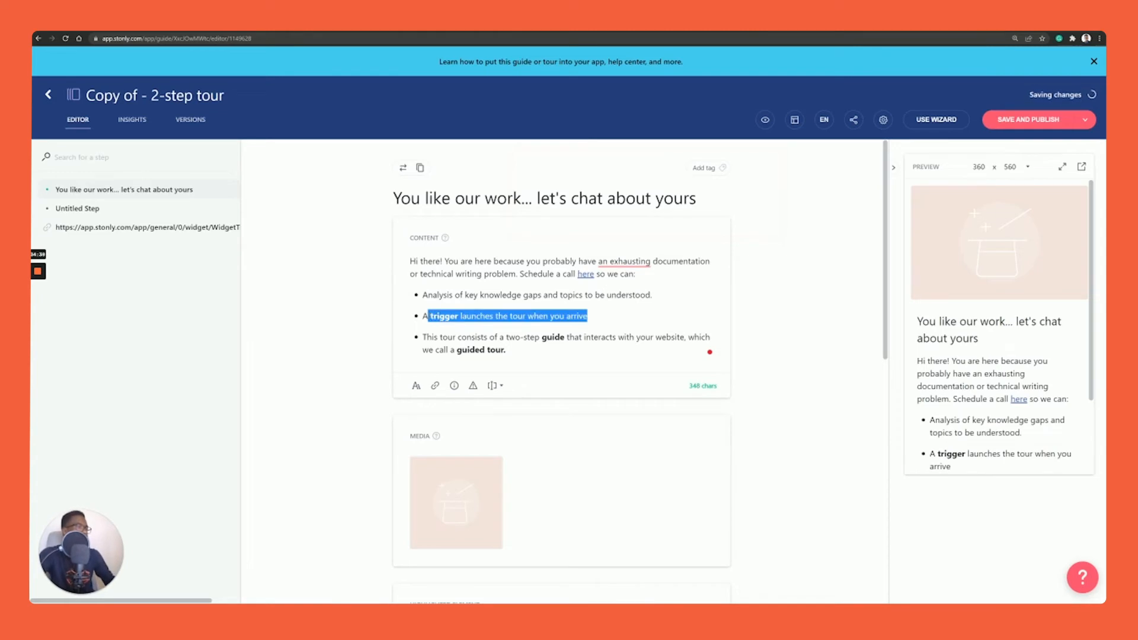
text(Advice on customer support and documentation tools,)
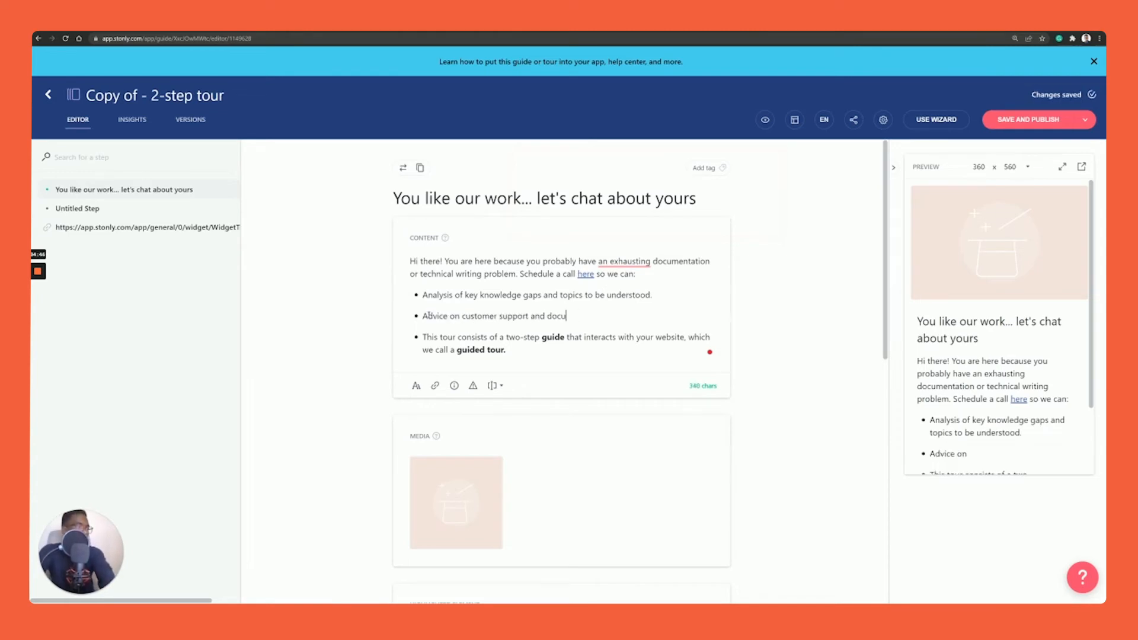
key(BackSpace)
key(BackSpace)
text(+ configuration.)
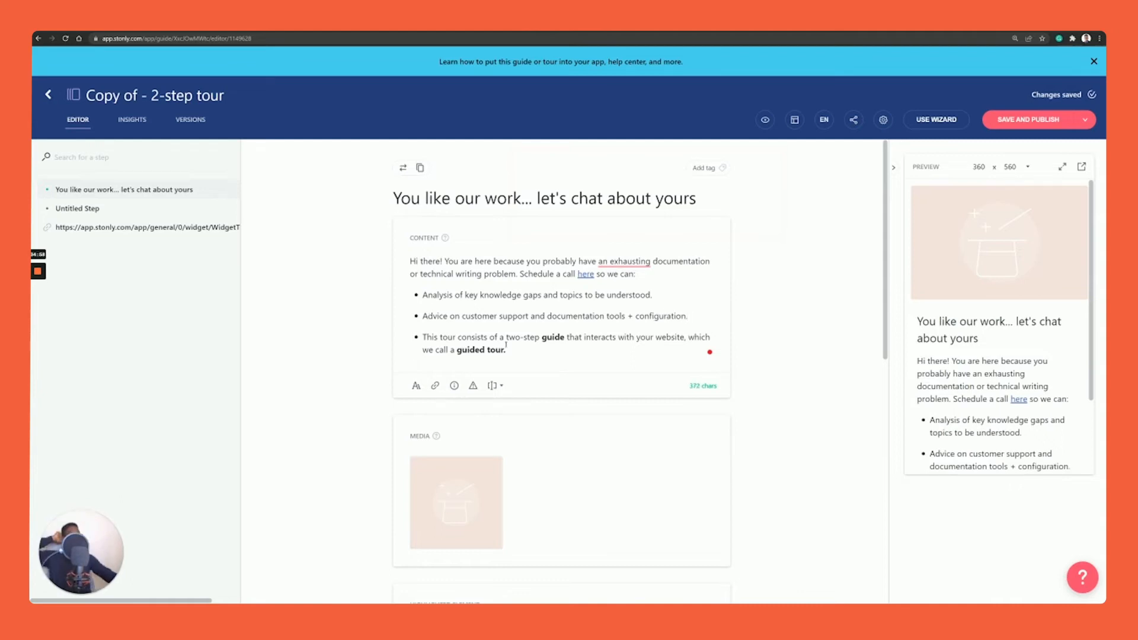
Step: Replace the third bullet with "Project cost estimation or plans."
drag(506, 349, 423, 337)
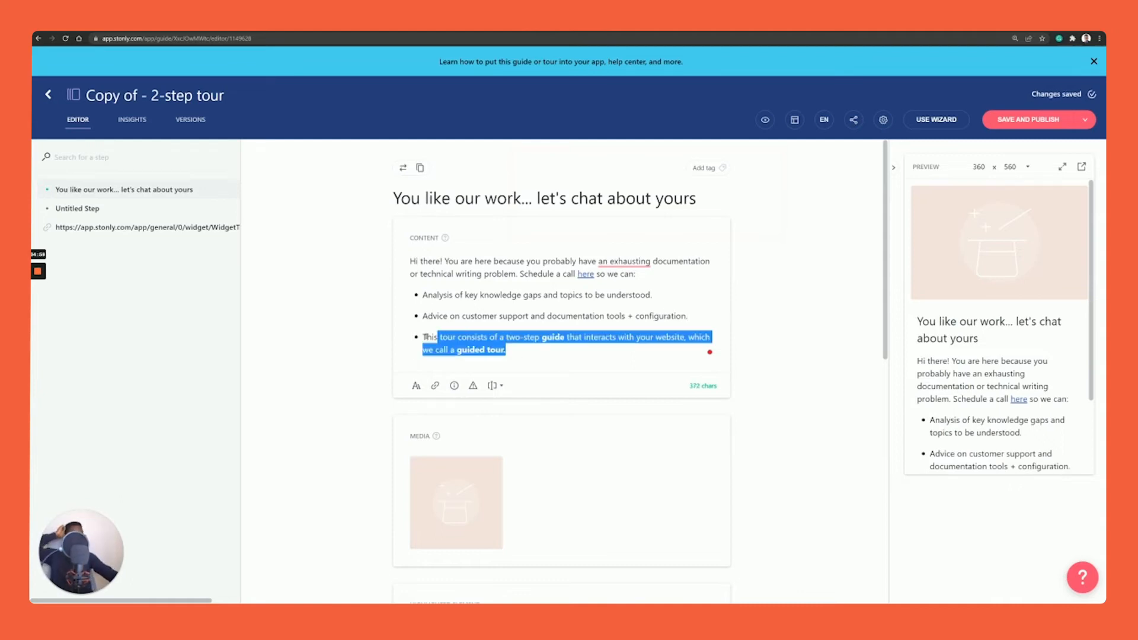
text(Project cost estimation)
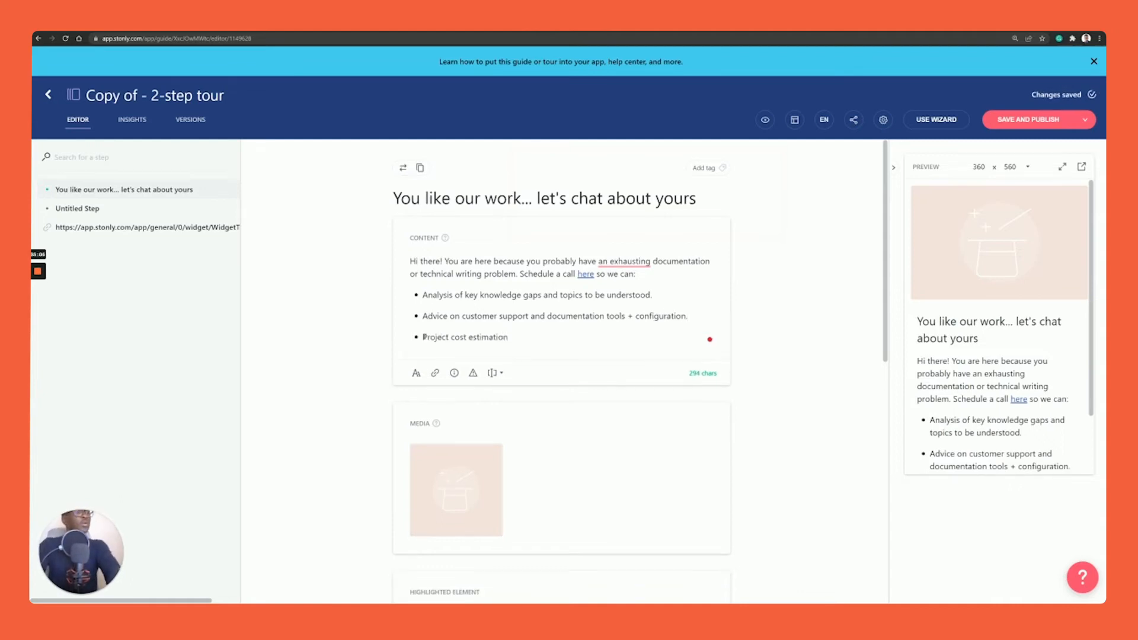
text( or and)
key(BackSpace)
key(BackSpace)
key(BackSpace)
key(BackSpace)
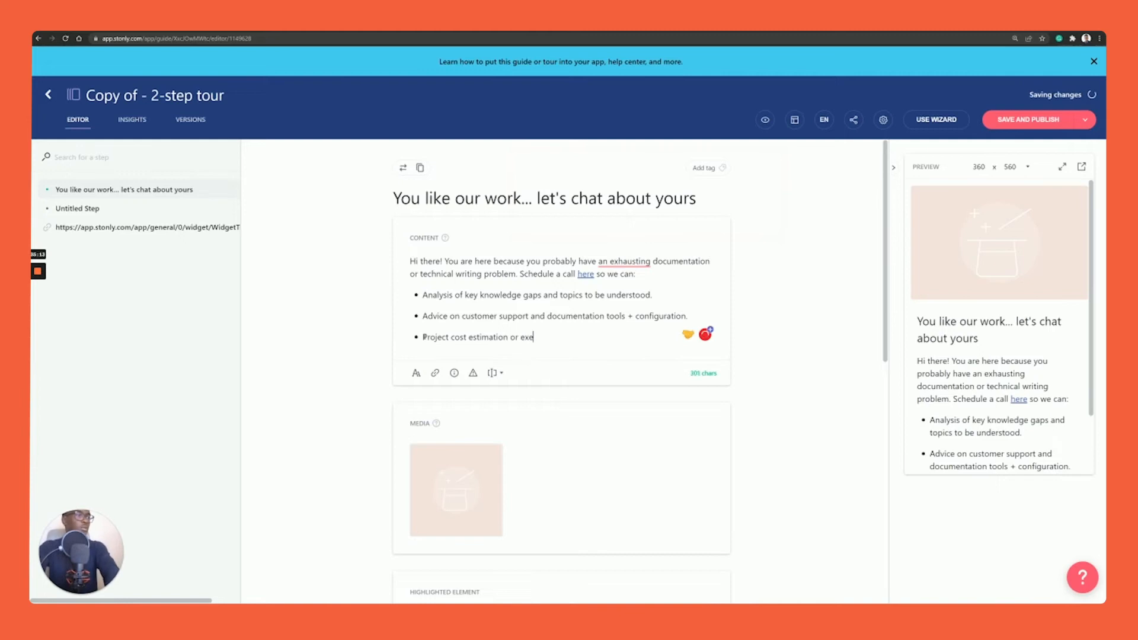
text(pla)
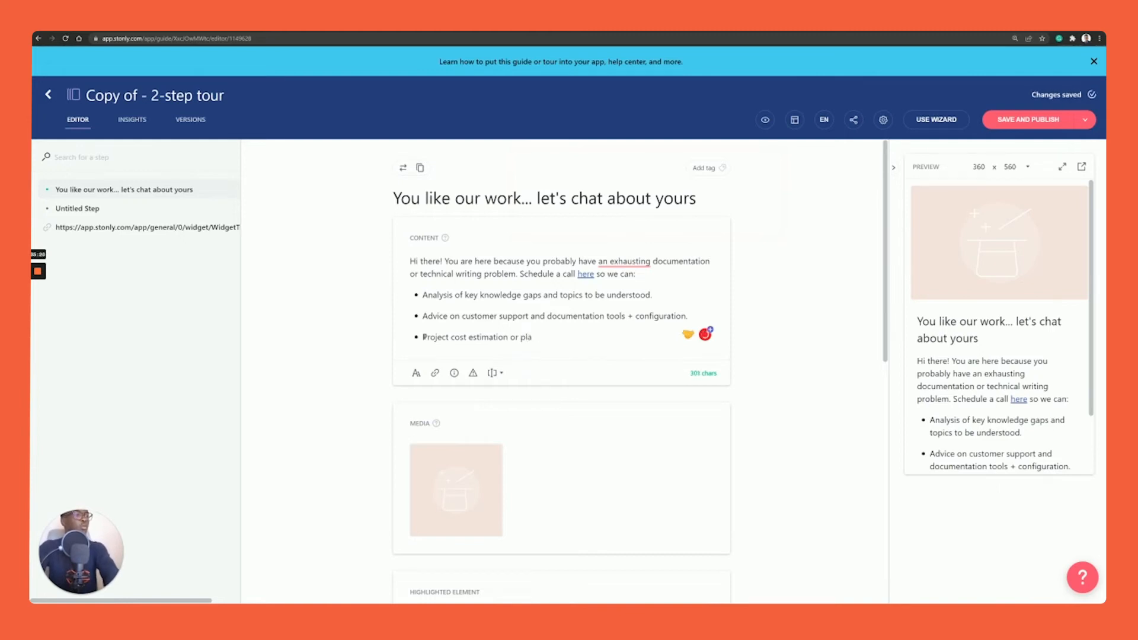
text(bsns.)
mouse_move(629, 261)
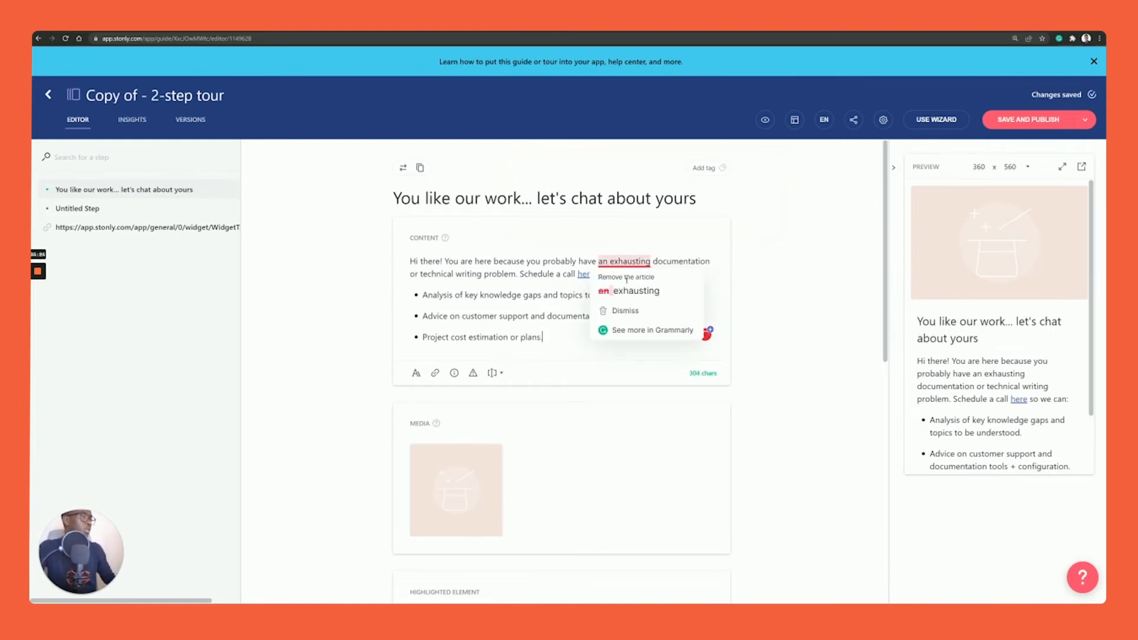
double_click(603, 261)
key(BackSpace)
text(s)
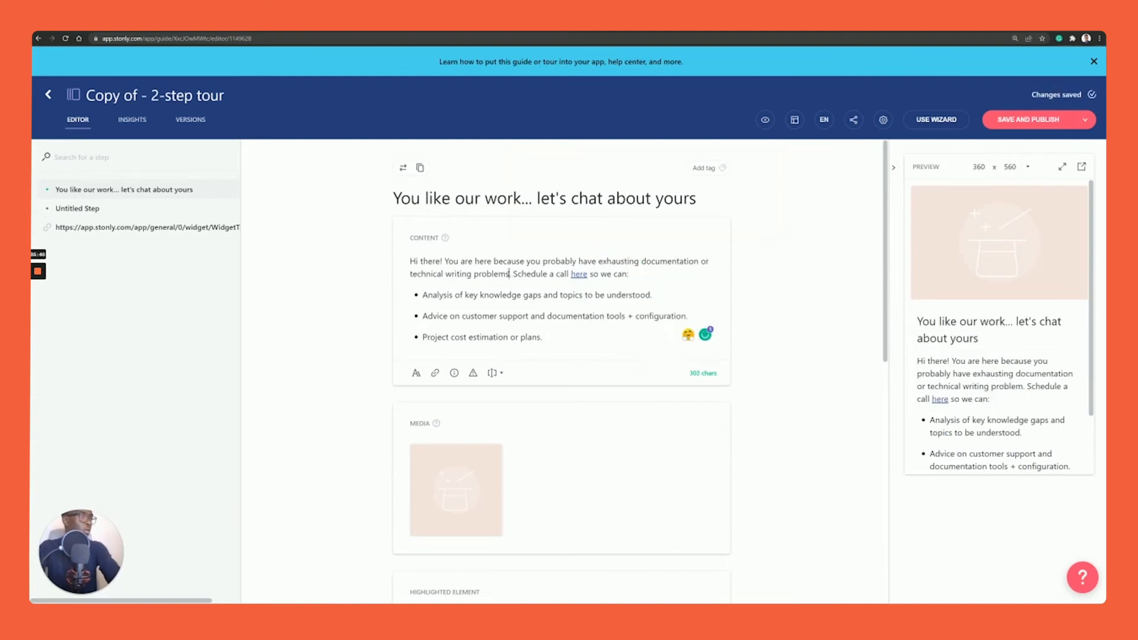
click(599, 261)
text(an)
click(519, 274)
key(BackSpace)
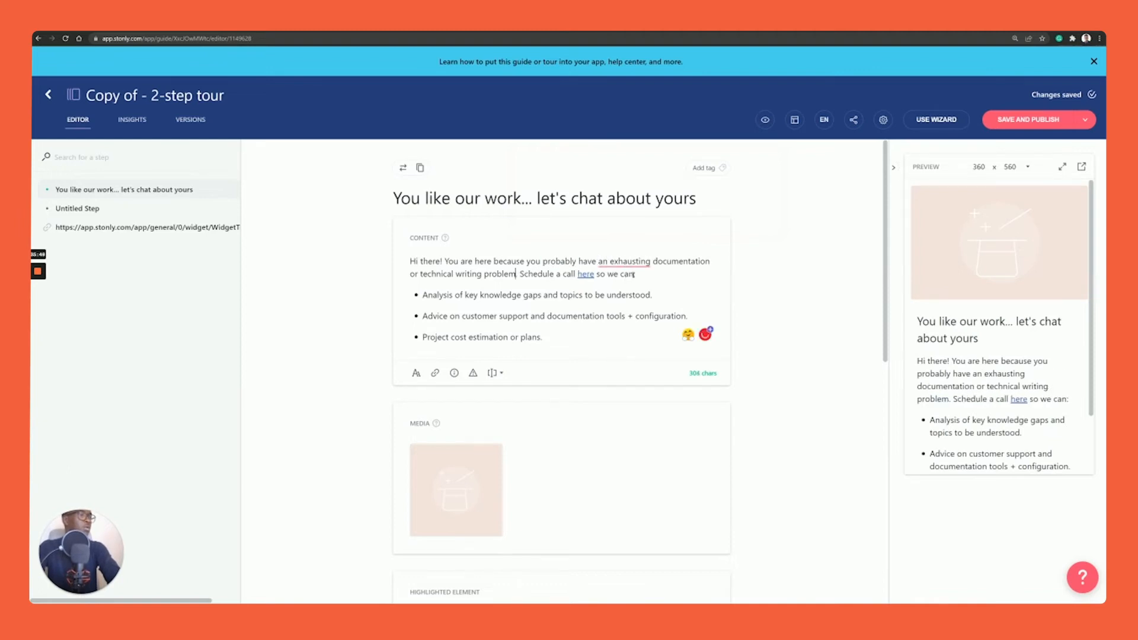
Step: Extend the end of the intro paragraph to read "so we can discuss:"
text(discuss)
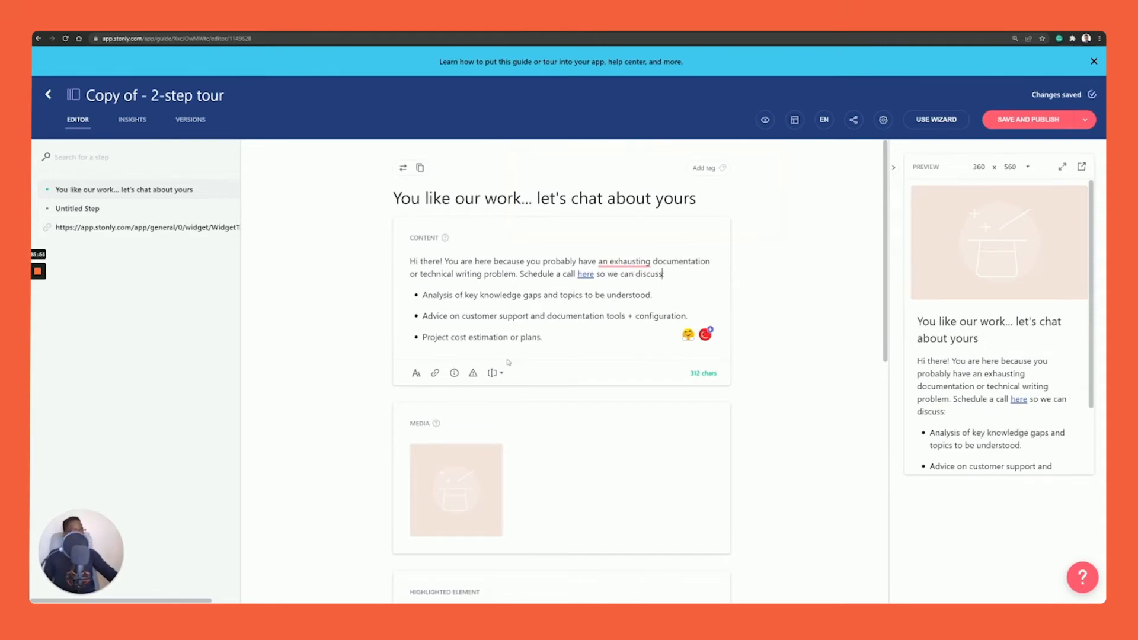
Step: Change the first step's media illustration to the folder icon from the Files and folders group and save it
scroll(508, 362, down, 3)
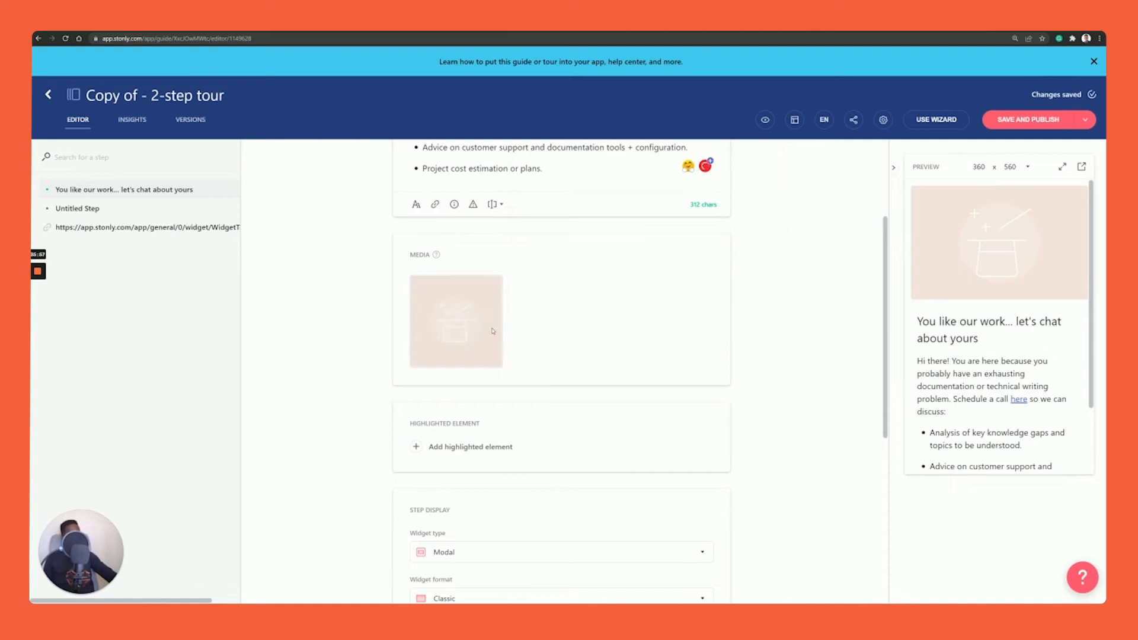
click(492, 286)
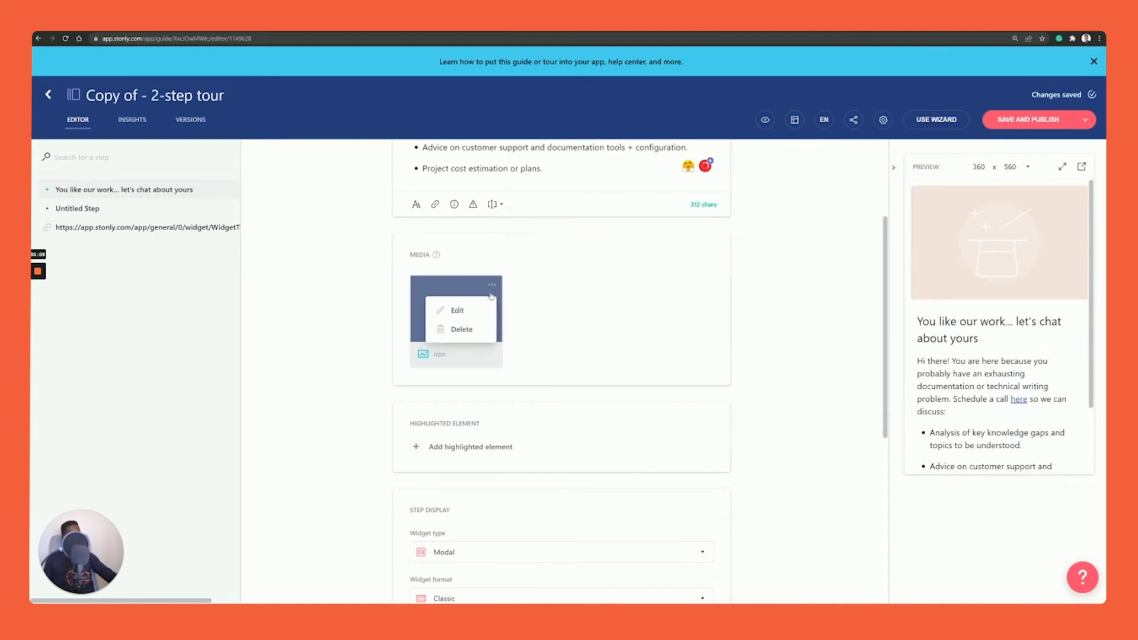
click(479, 311)
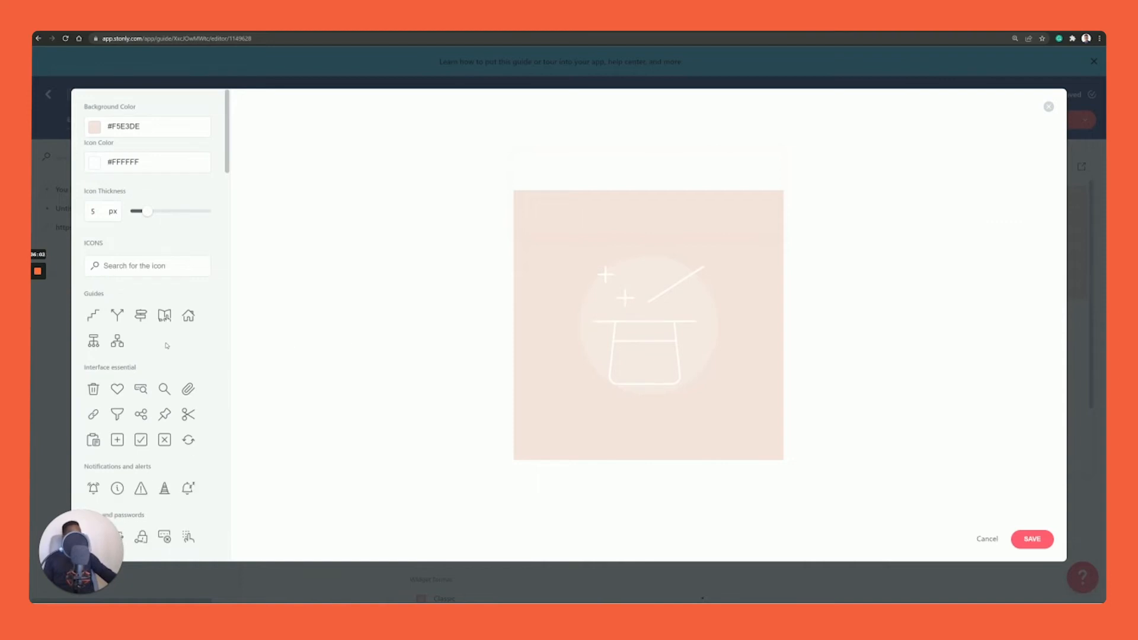
scroll(177, 341, down, 4)
scroll(168, 346, down, 6)
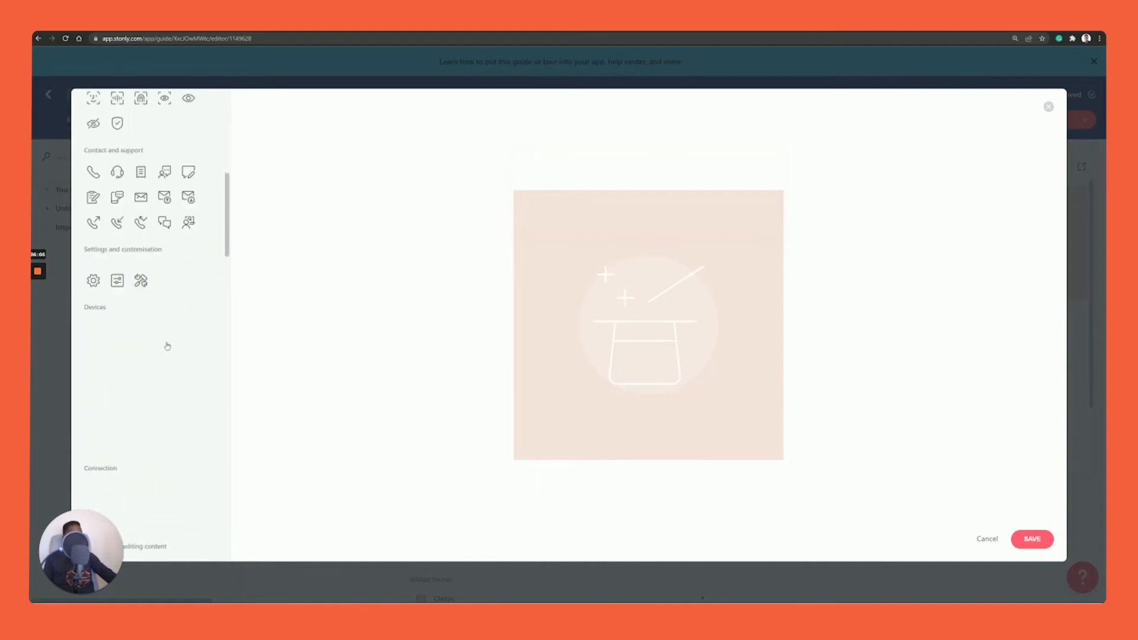
scroll(168, 345, down, 4)
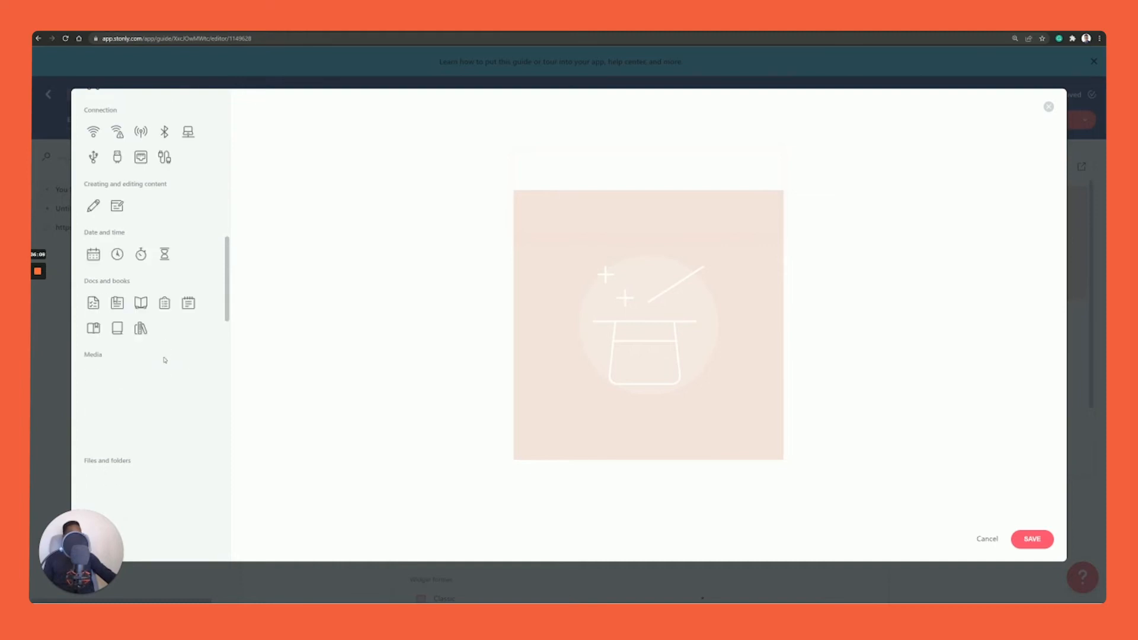
scroll(168, 354, down, 1)
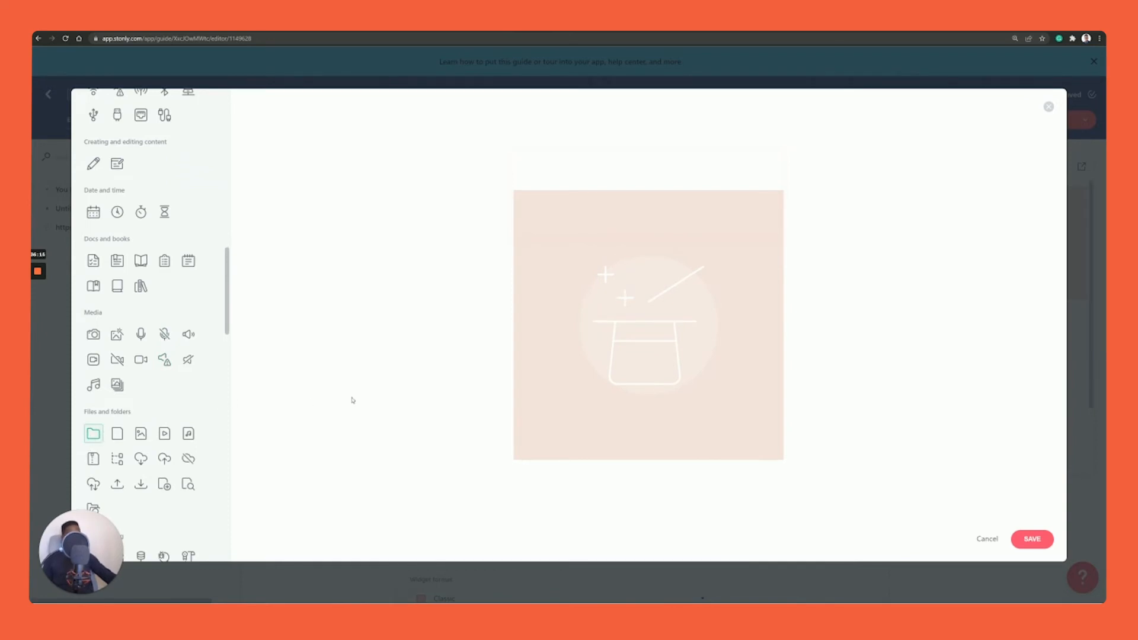
click(1033, 540)
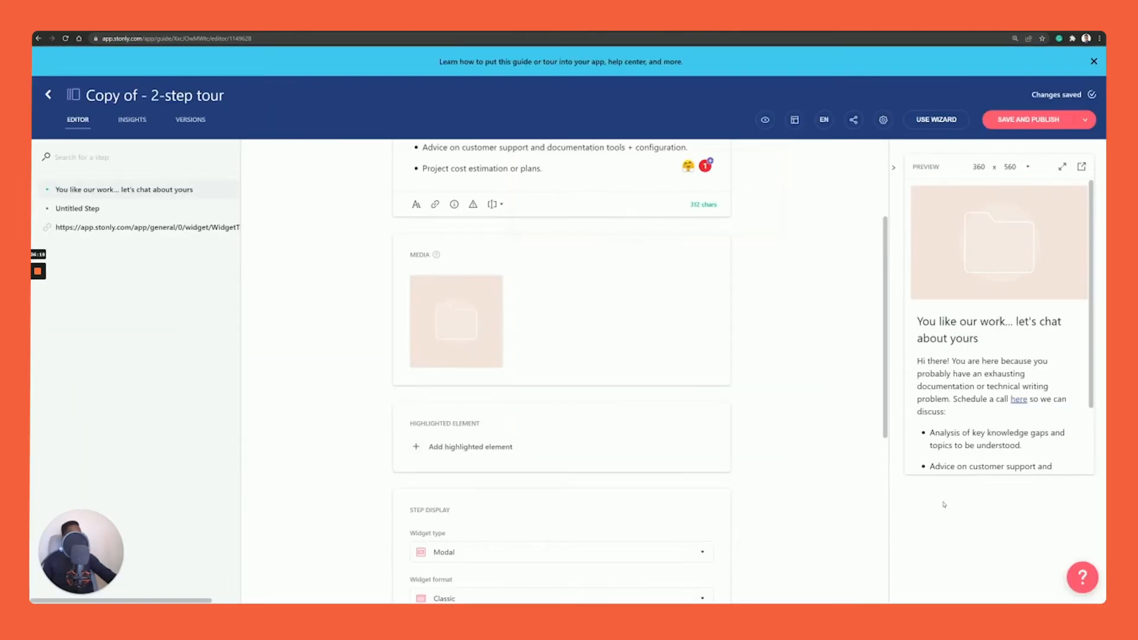
scroll(604, 352, down, 2)
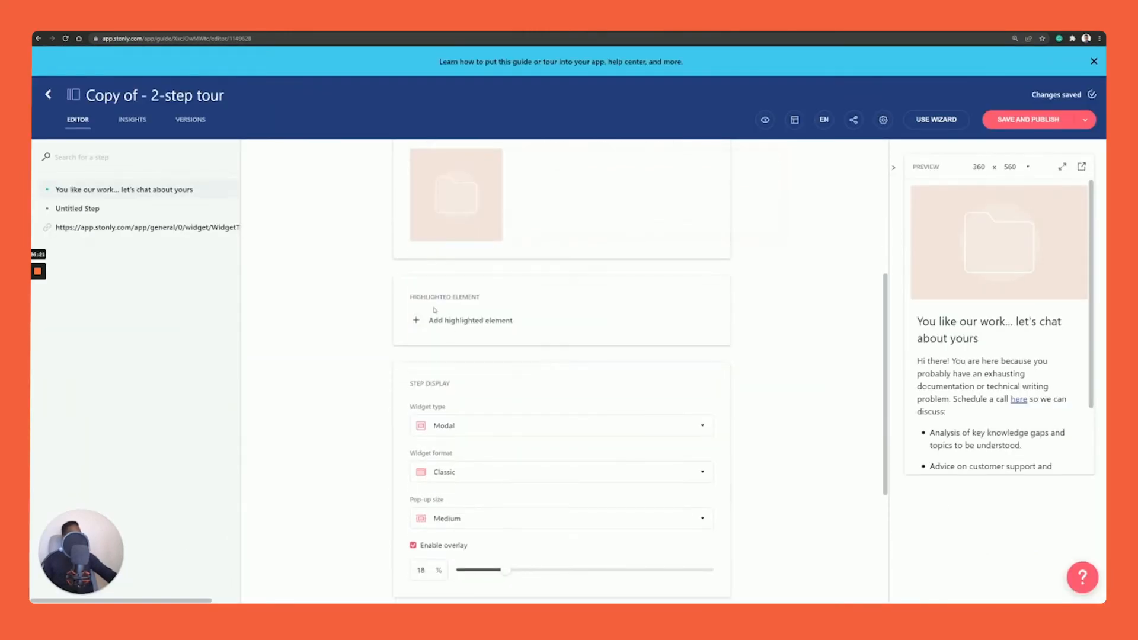
Step: Add a highlighted element to the first step and check the options for choosing its UI element
click(451, 321)
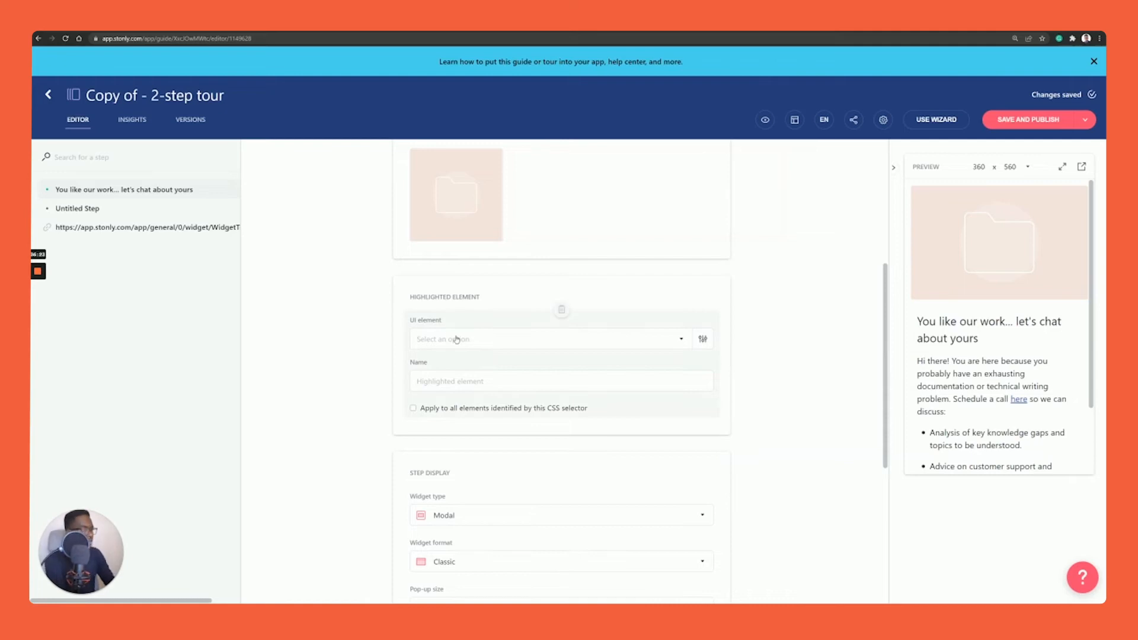
click(457, 339)
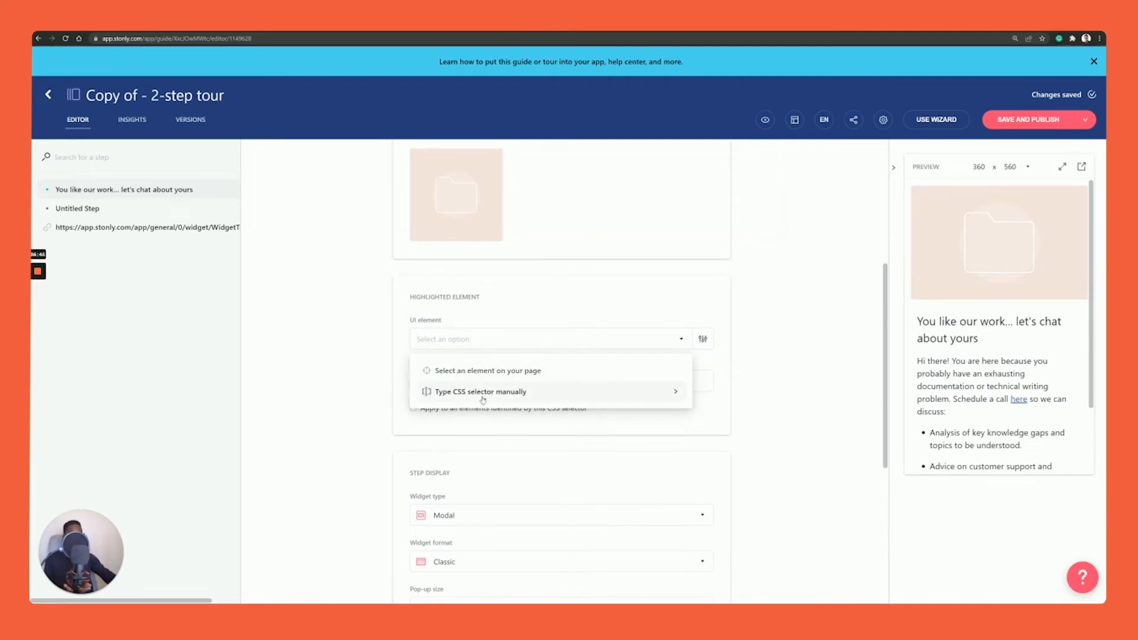
click(391, 308)
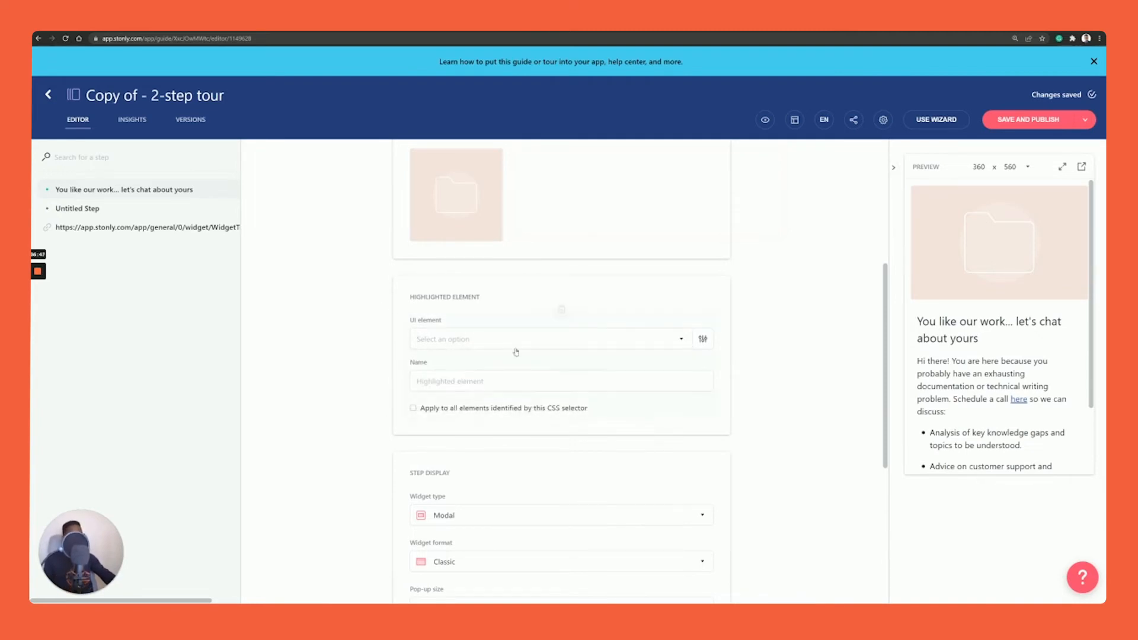
Step: Check the available widget types and set the first step's widget format to Light
scroll(563, 365, down, 3)
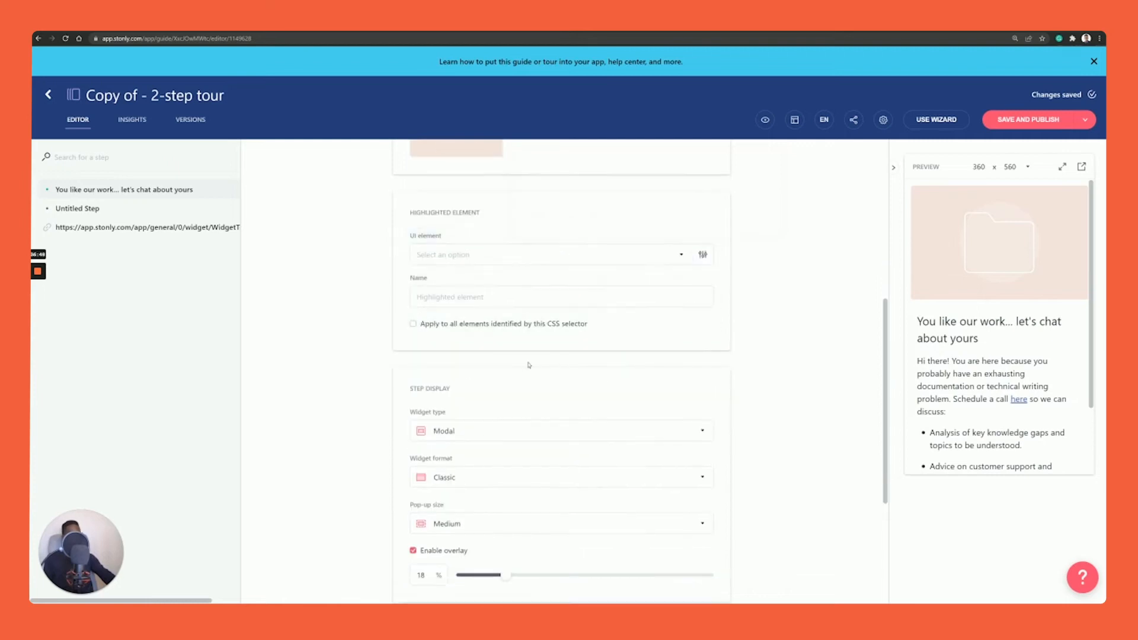
scroll(528, 360, down, 2)
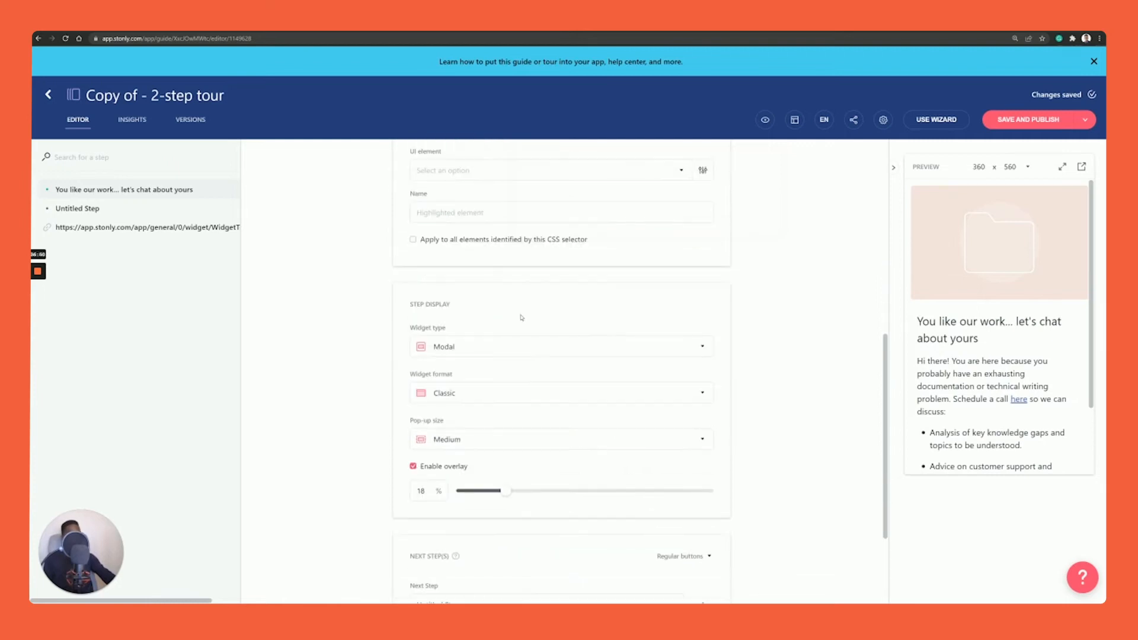
click(509, 351)
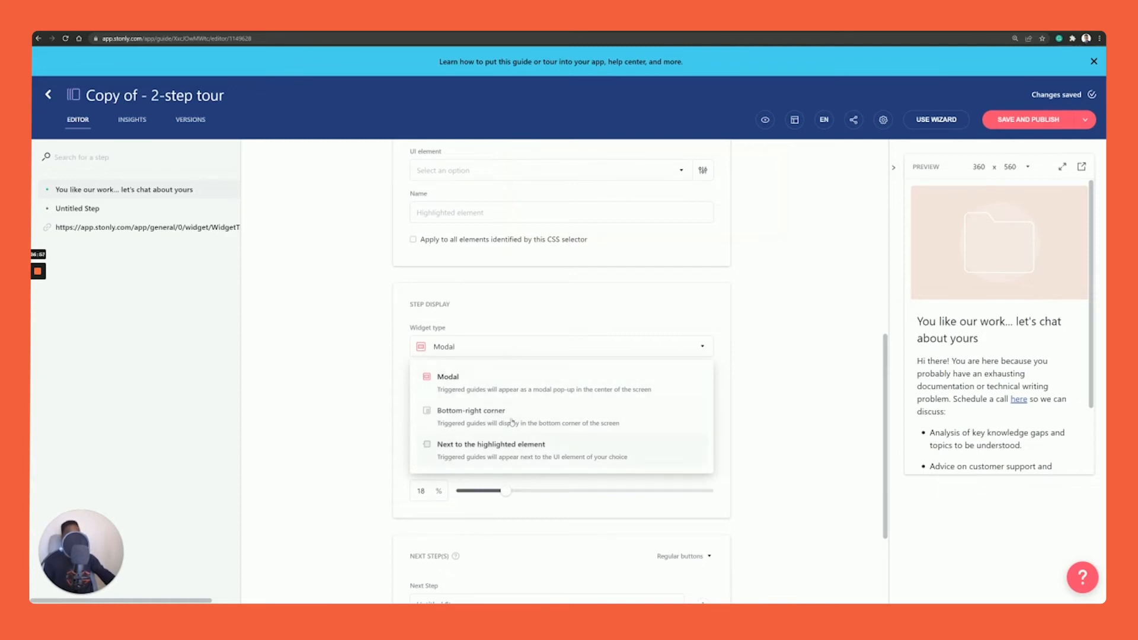
click(315, 323)
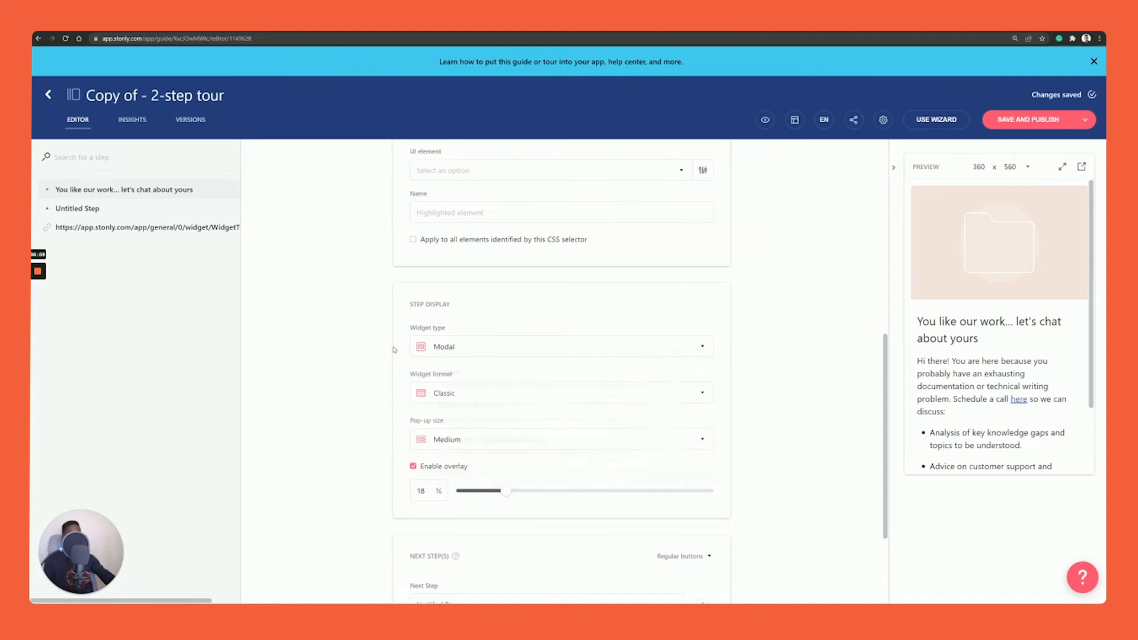
click(449, 398)
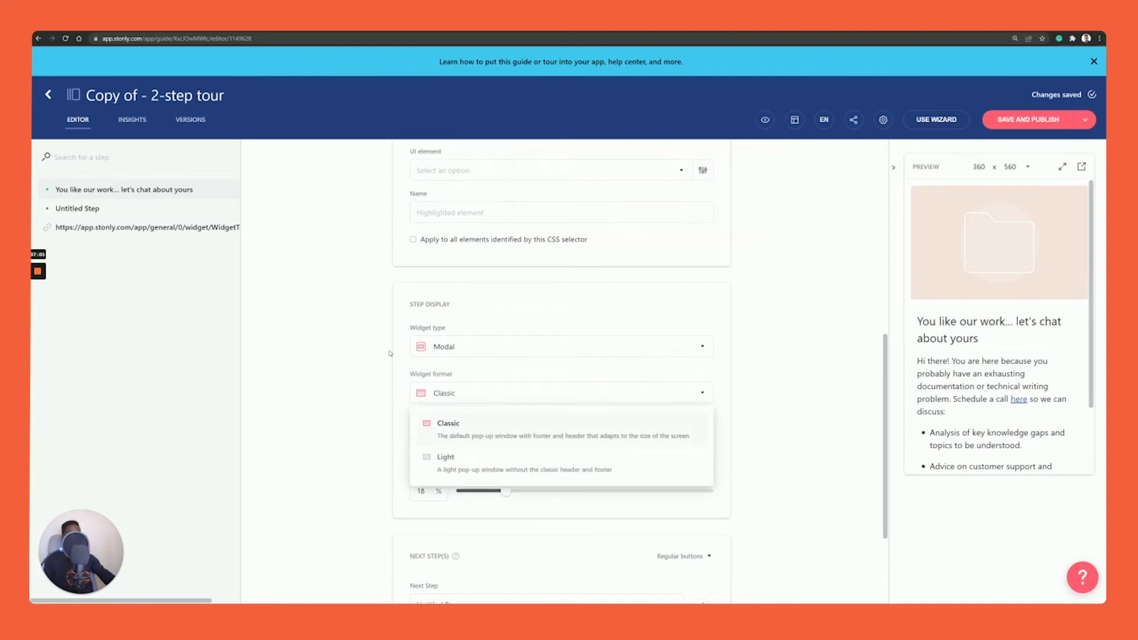
click(359, 346)
click(445, 393)
click(463, 463)
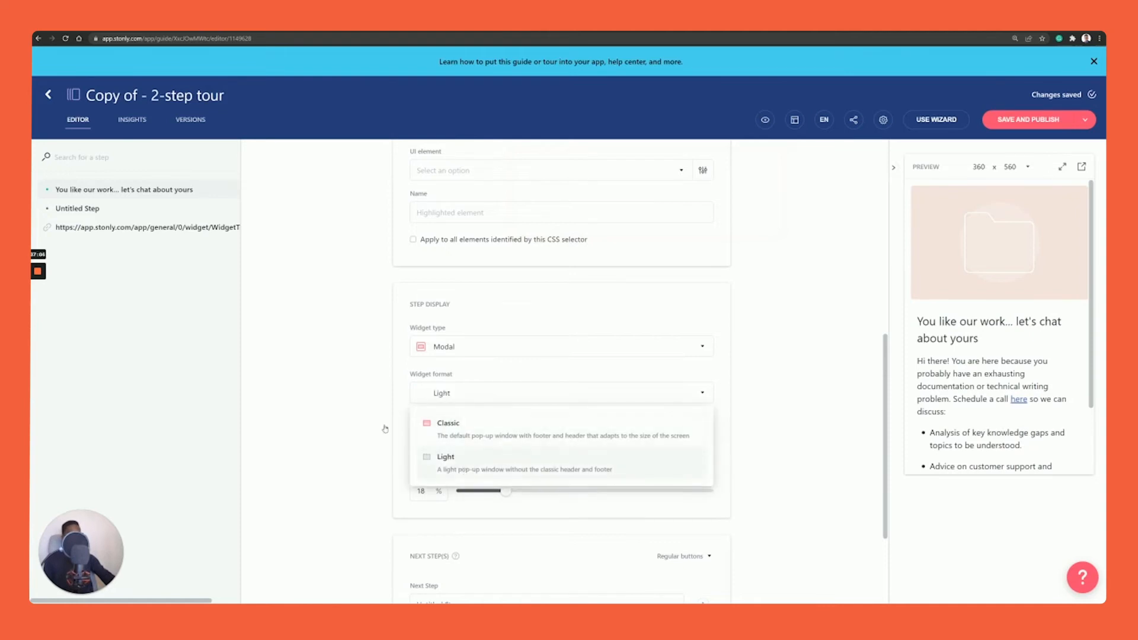
Step: Add a second possible choice to the first step's next steps
scroll(479, 451, down, 3)
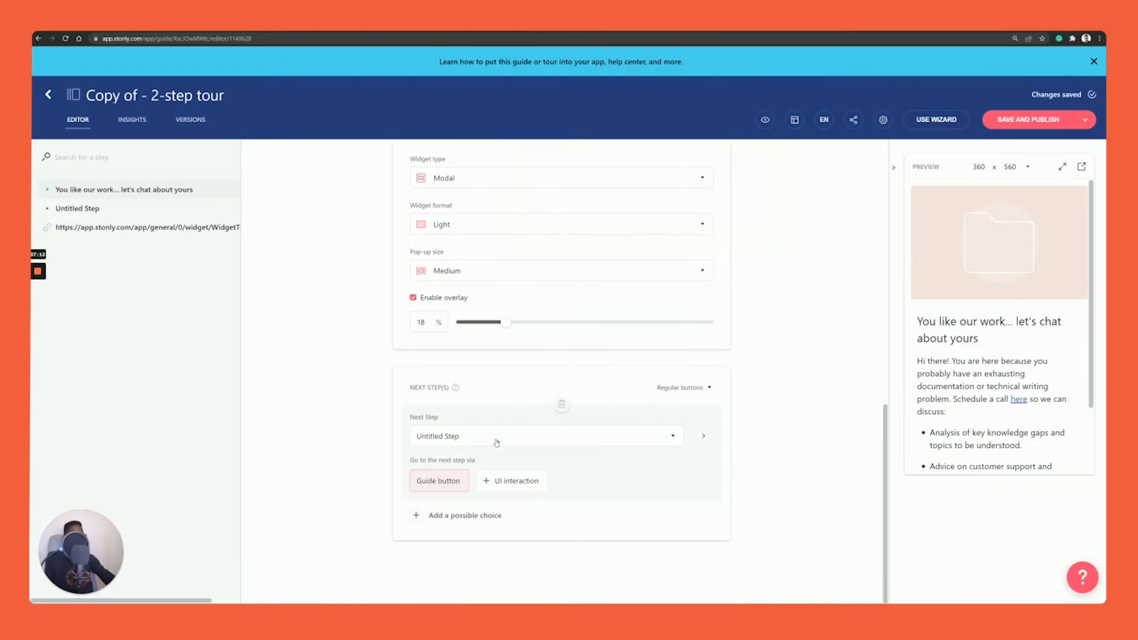
click(416, 516)
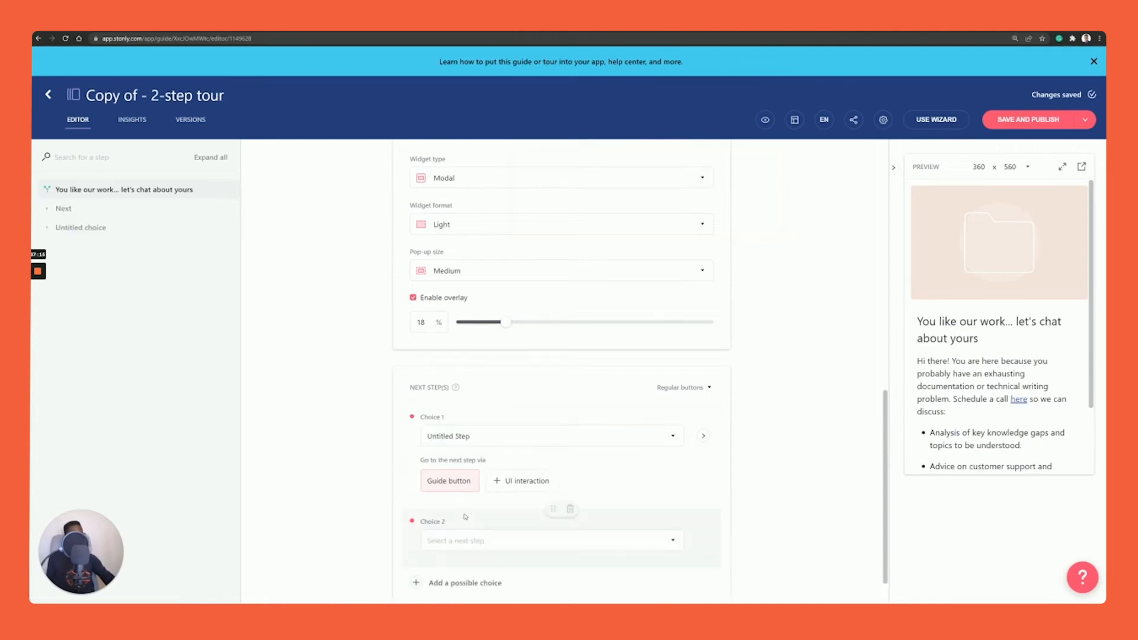
scroll(470, 503, down, 1)
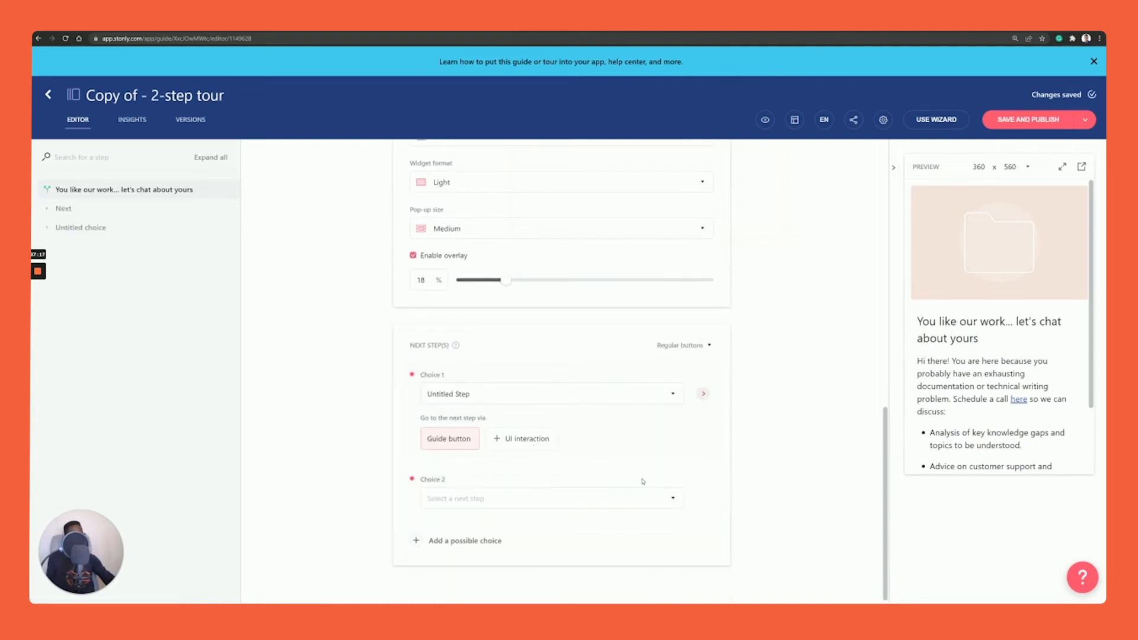
scroll(503, 358, down, 2)
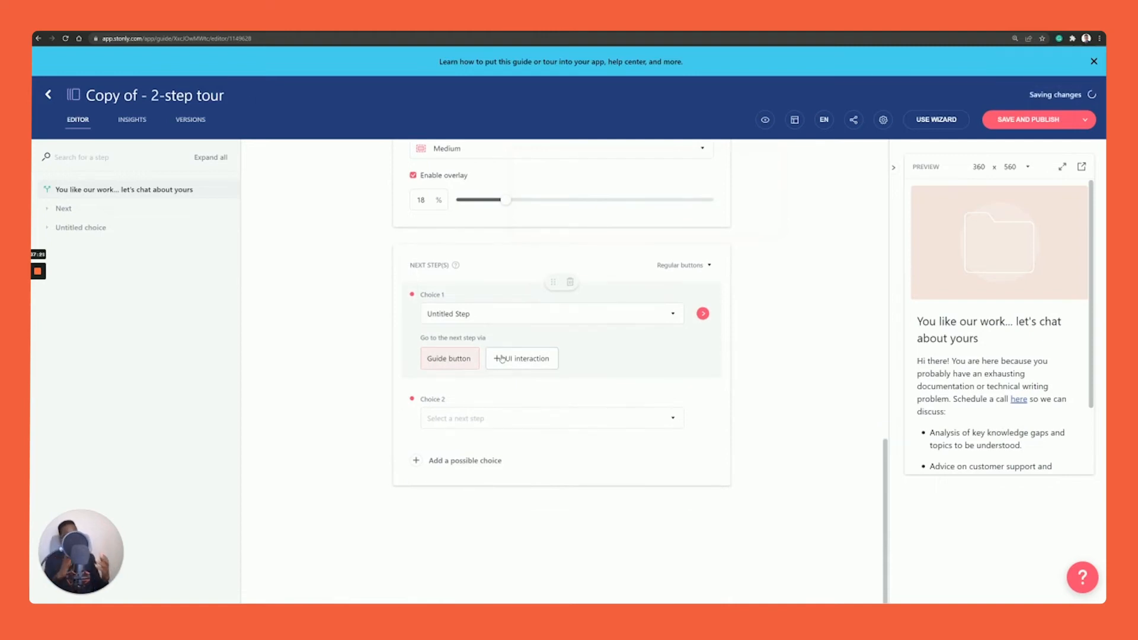
Step: Review the first step's preview, text content, media and display settings
scroll(1011, 299, down, 3)
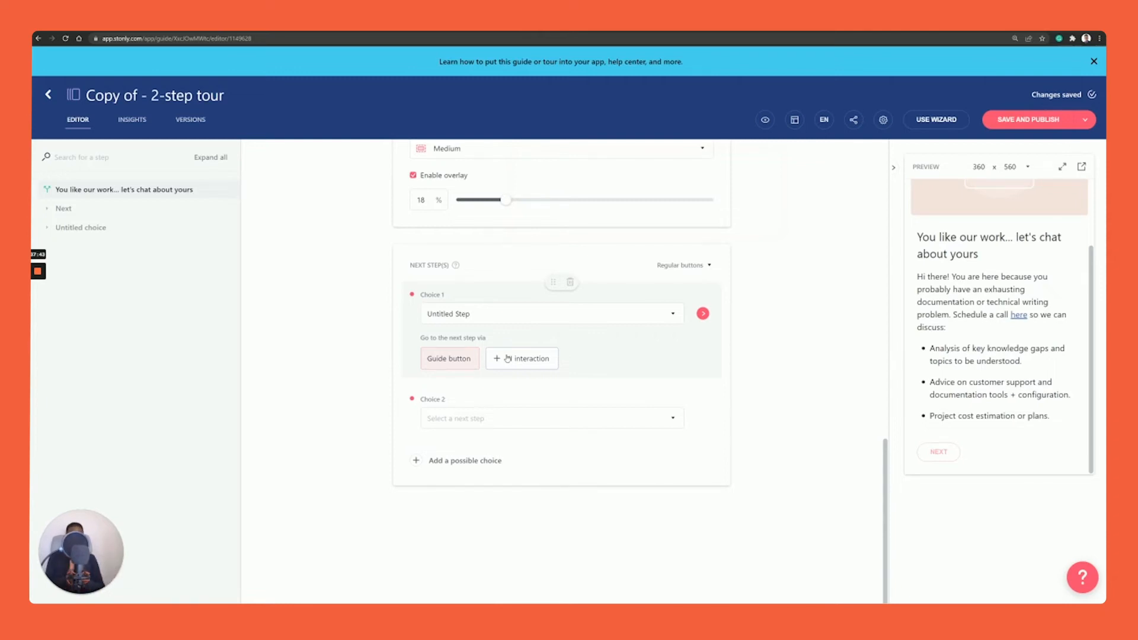
scroll(507, 356, up, 2)
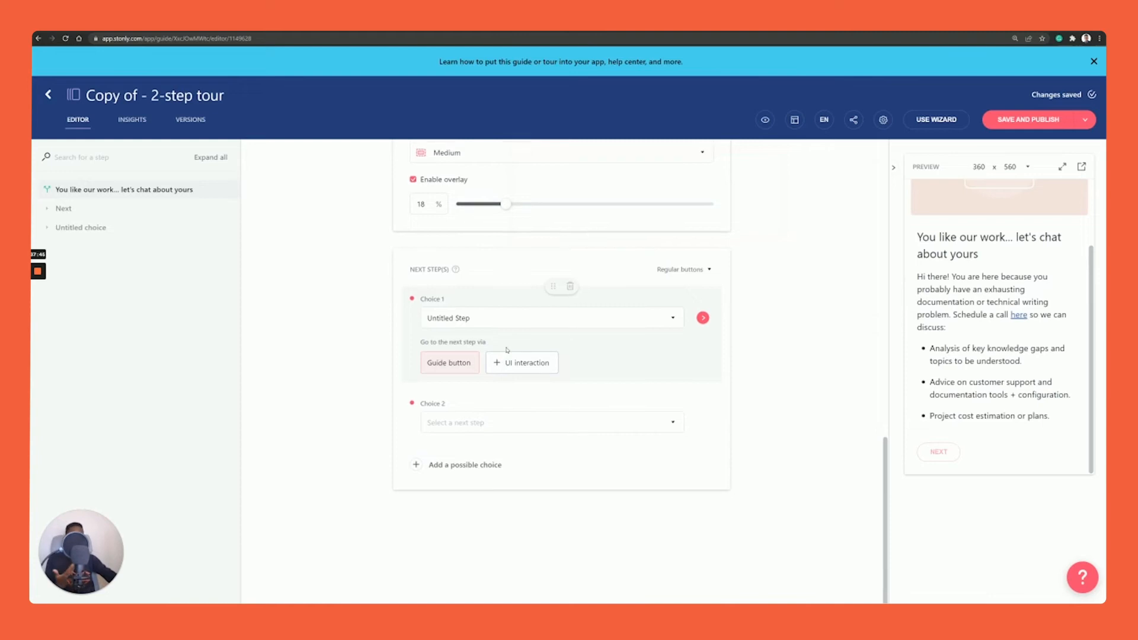
scroll(506, 350, up, 5)
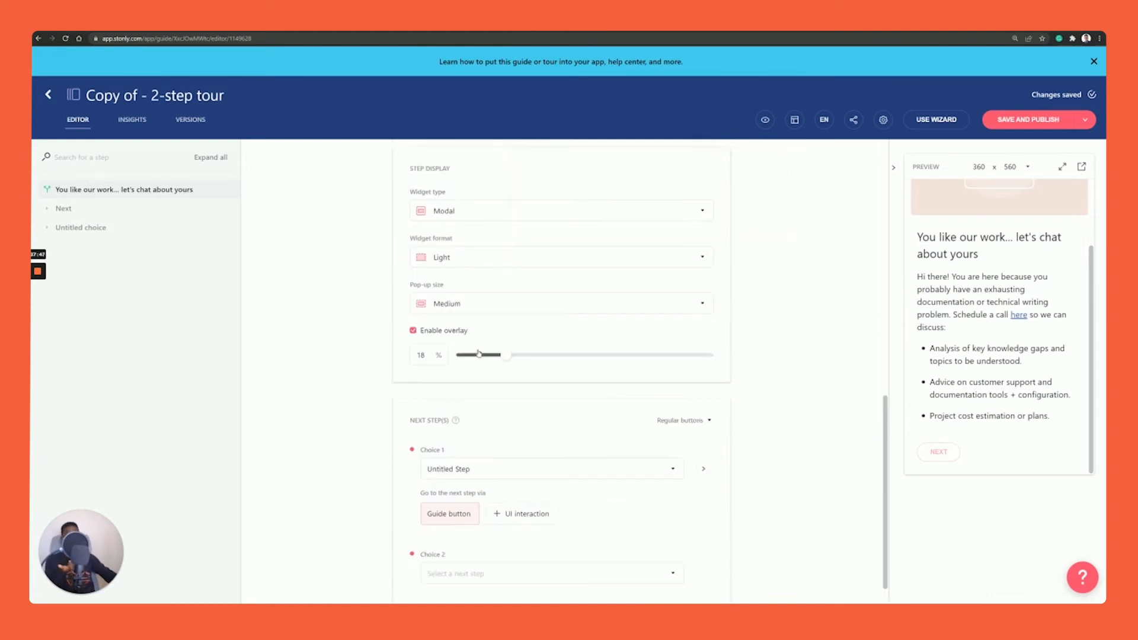
scroll(464, 352, up, 4)
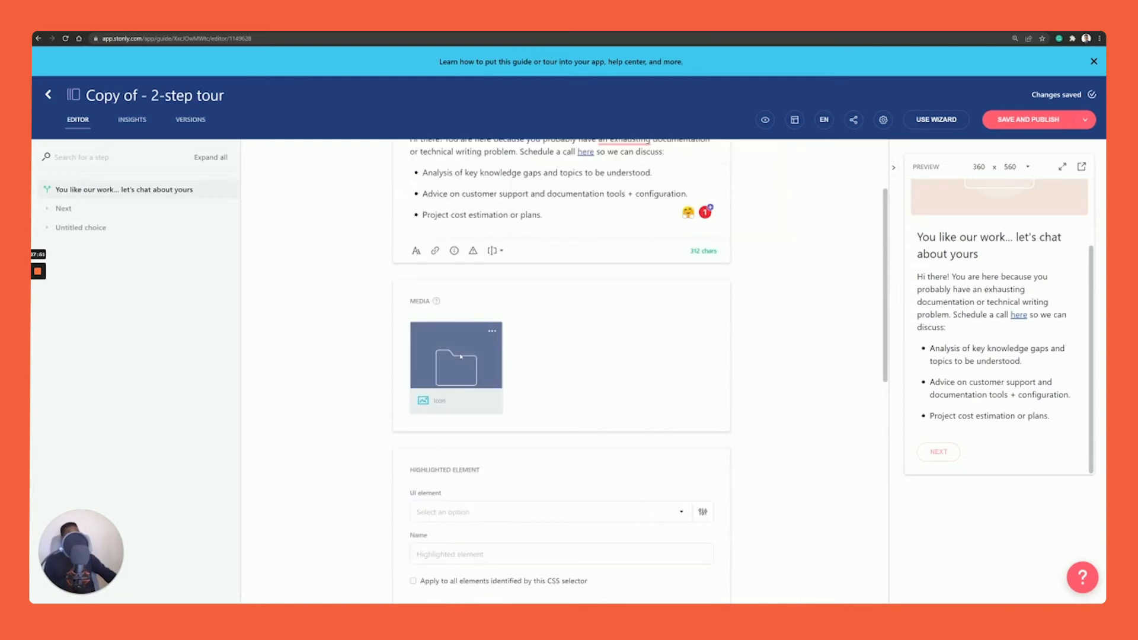
scroll(468, 332, up, 2)
scroll(480, 351, down, 1)
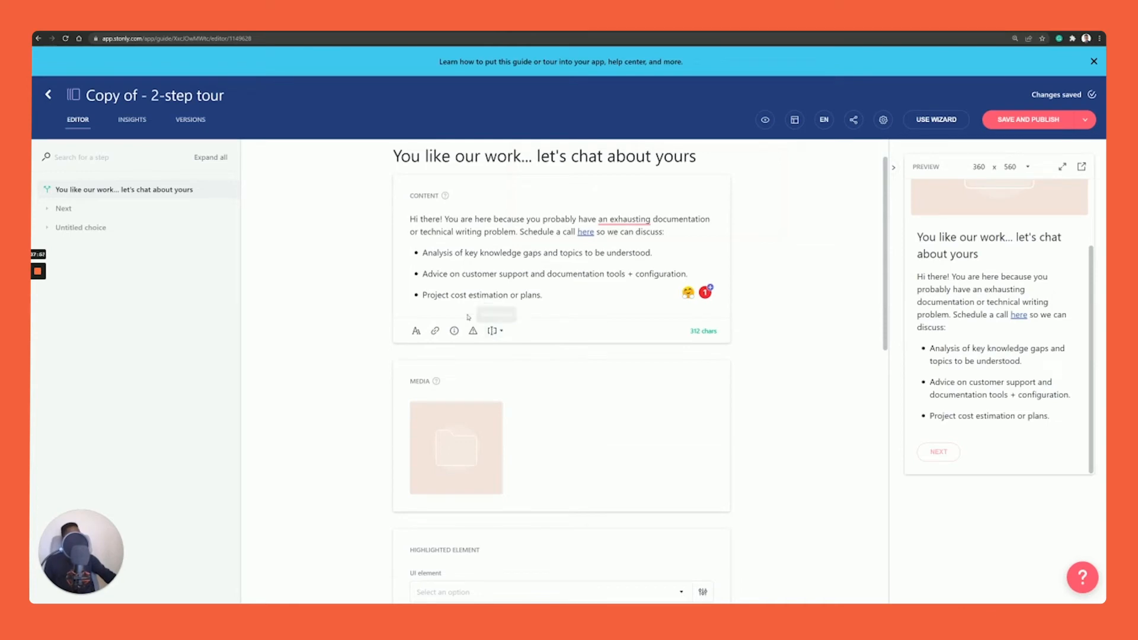
scroll(479, 278, down, 2)
scroll(479, 279, down, 2)
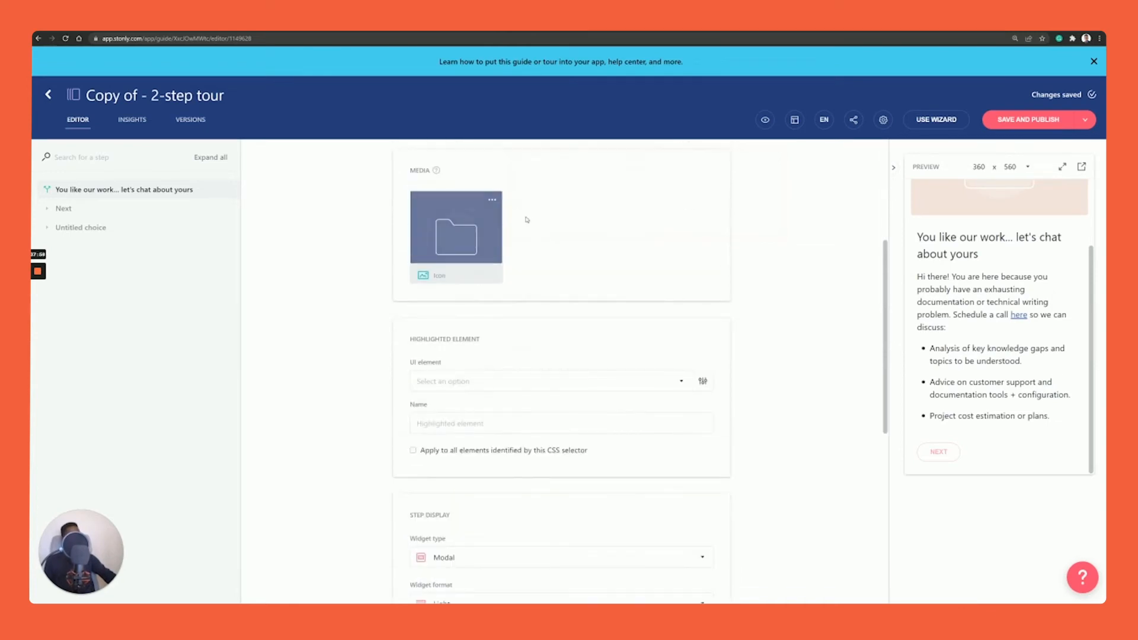
scroll(486, 265, down, 3)
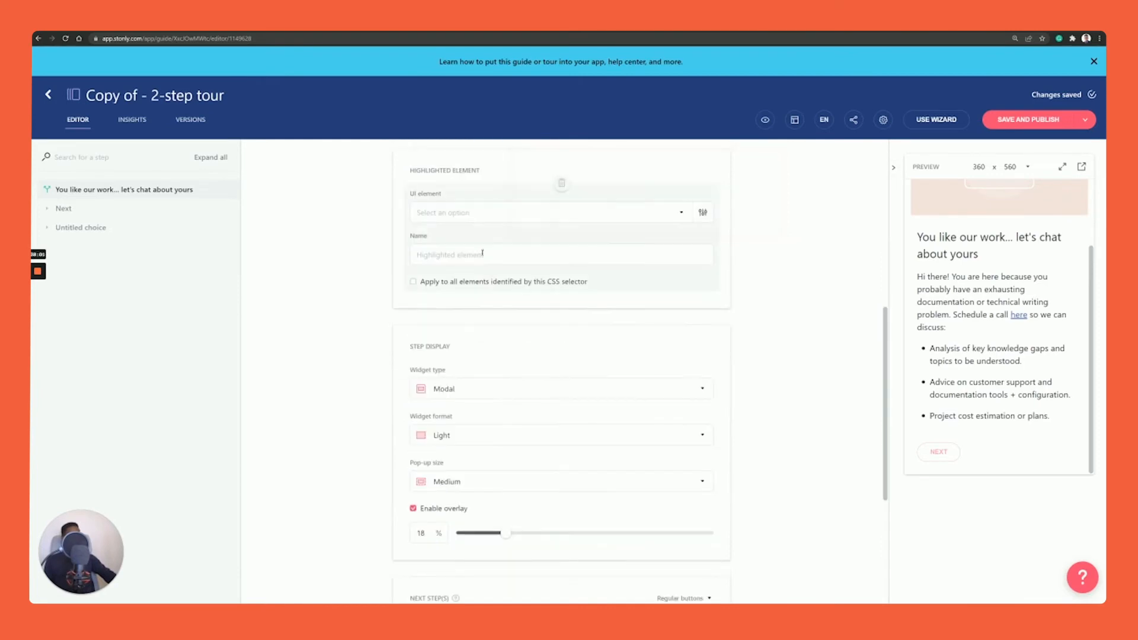
click(481, 214)
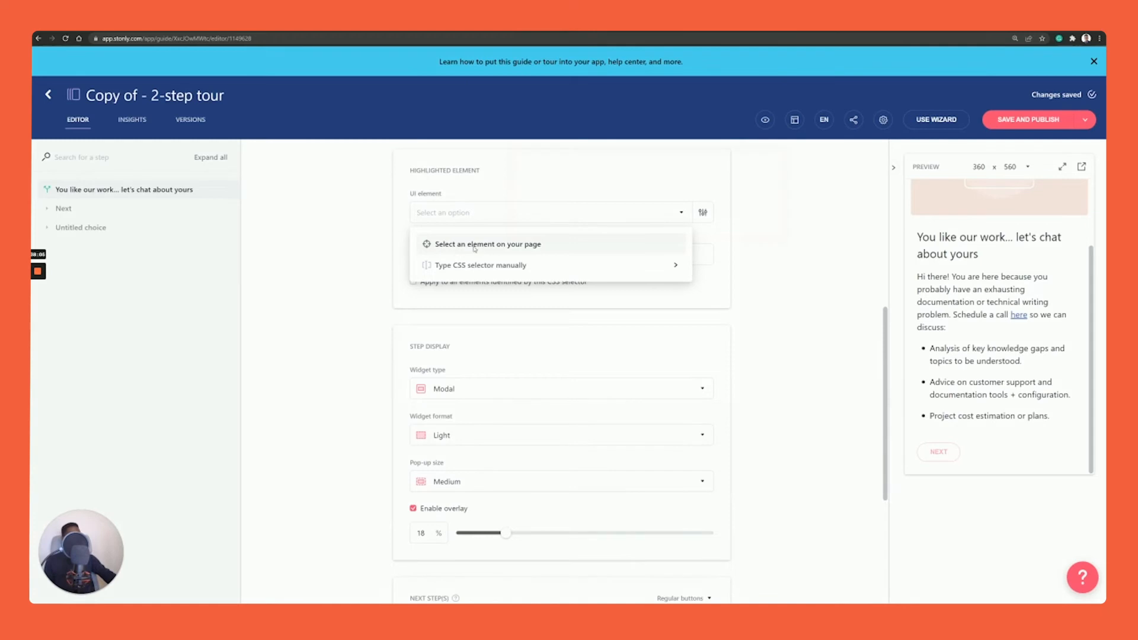
click(475, 245)
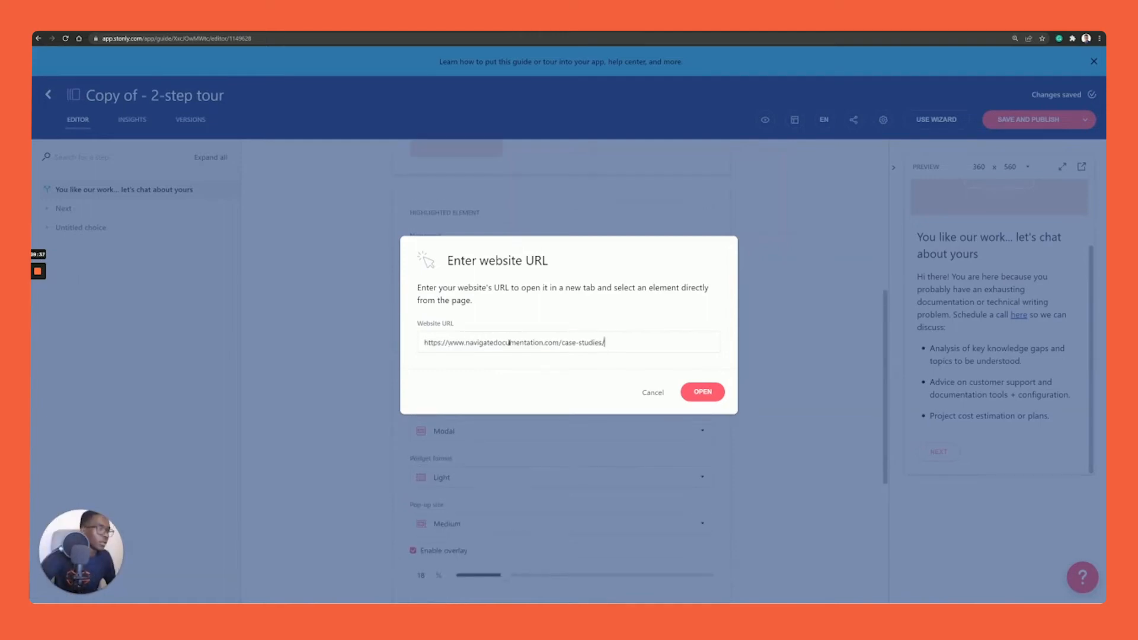
click(709, 398)
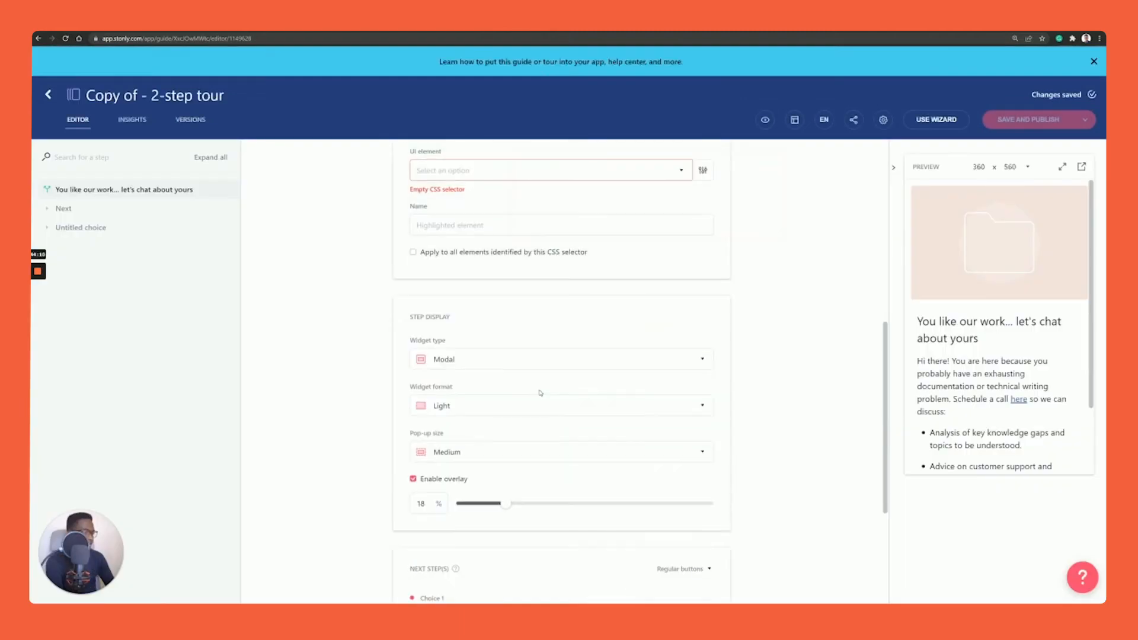
scroll(532, 279, down, 5)
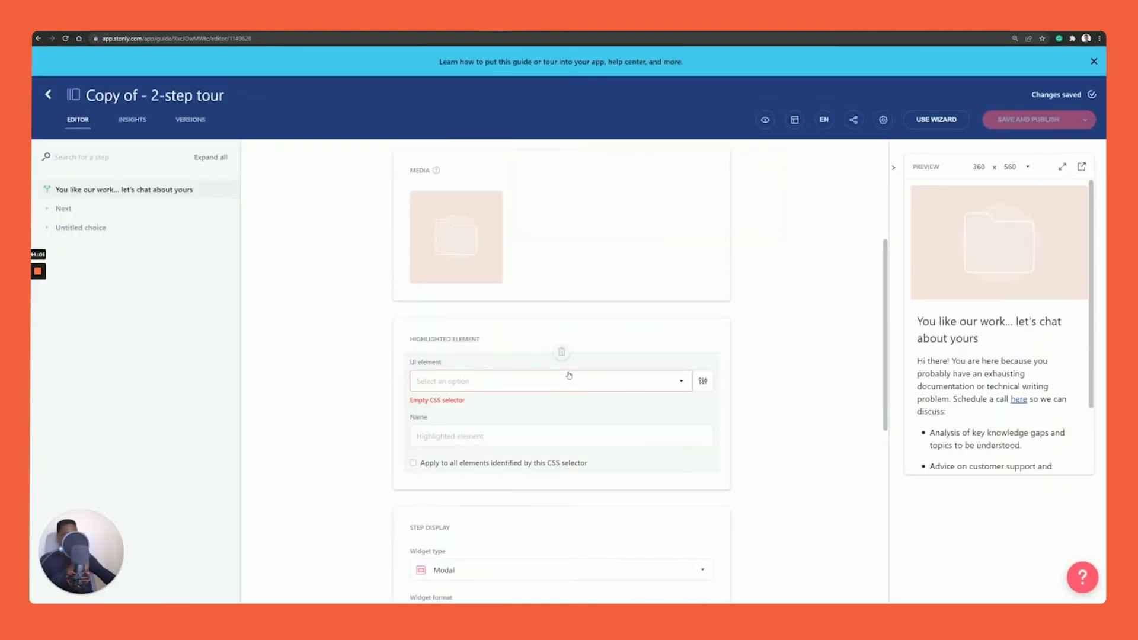
click(568, 376)
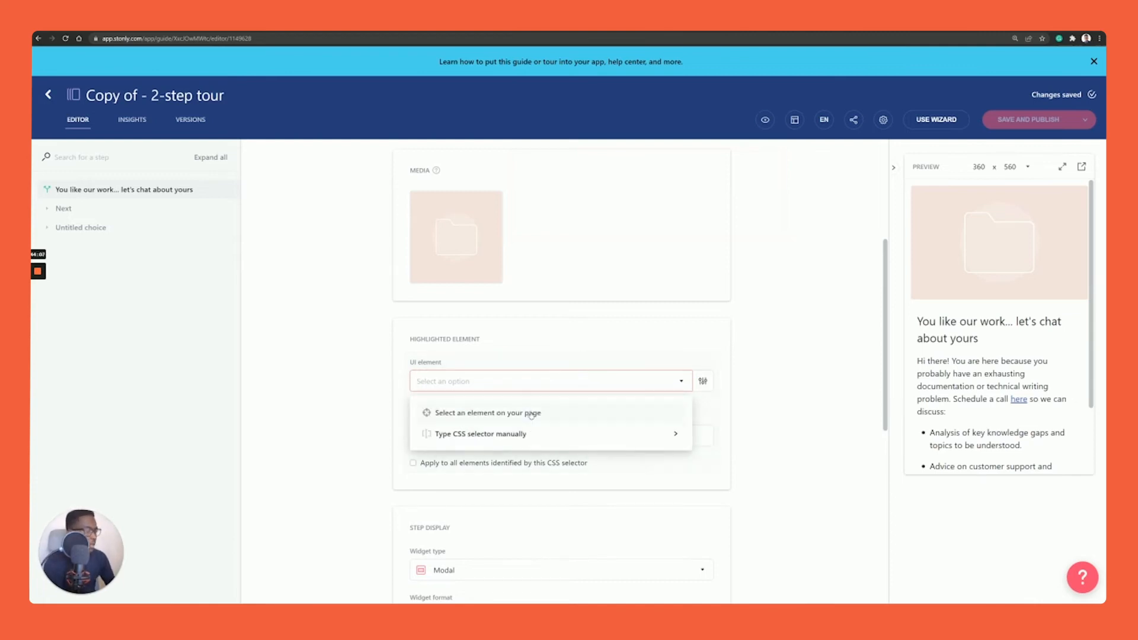
click(331, 381)
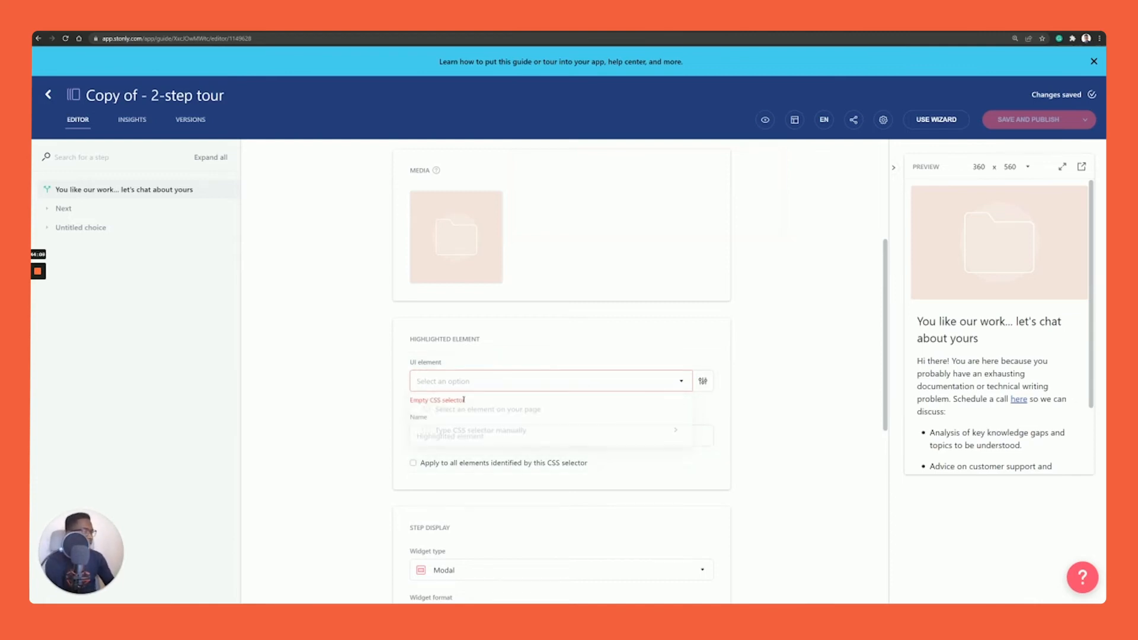
Step: Examine Choice 1's next-step options and its guide button settings without changing them
scroll(540, 392, down, 3)
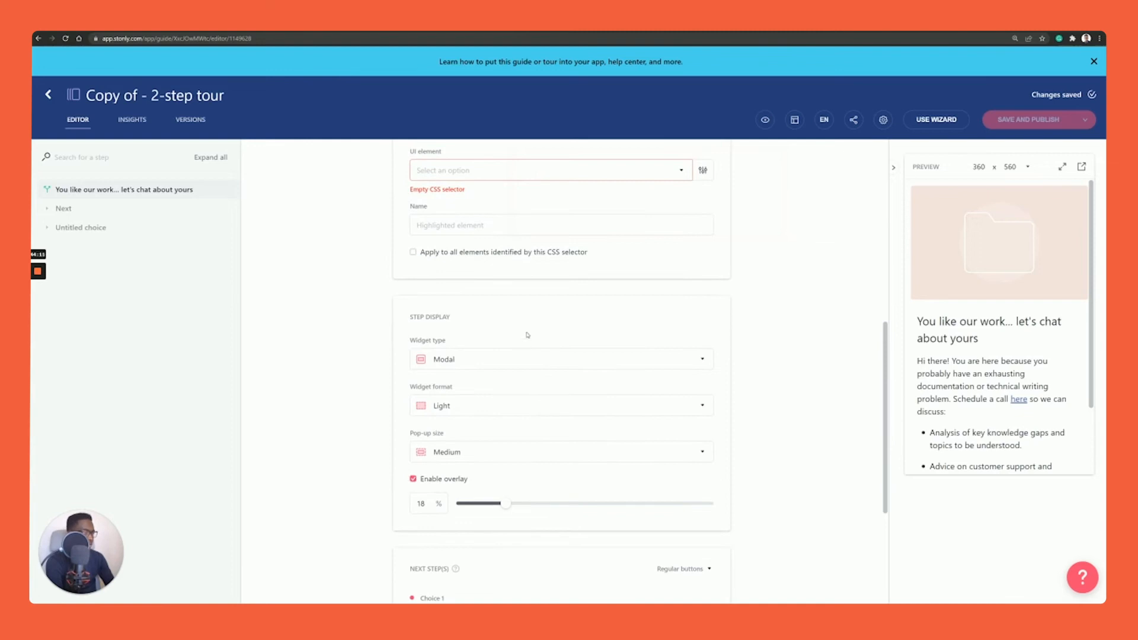
scroll(533, 273, down, 5)
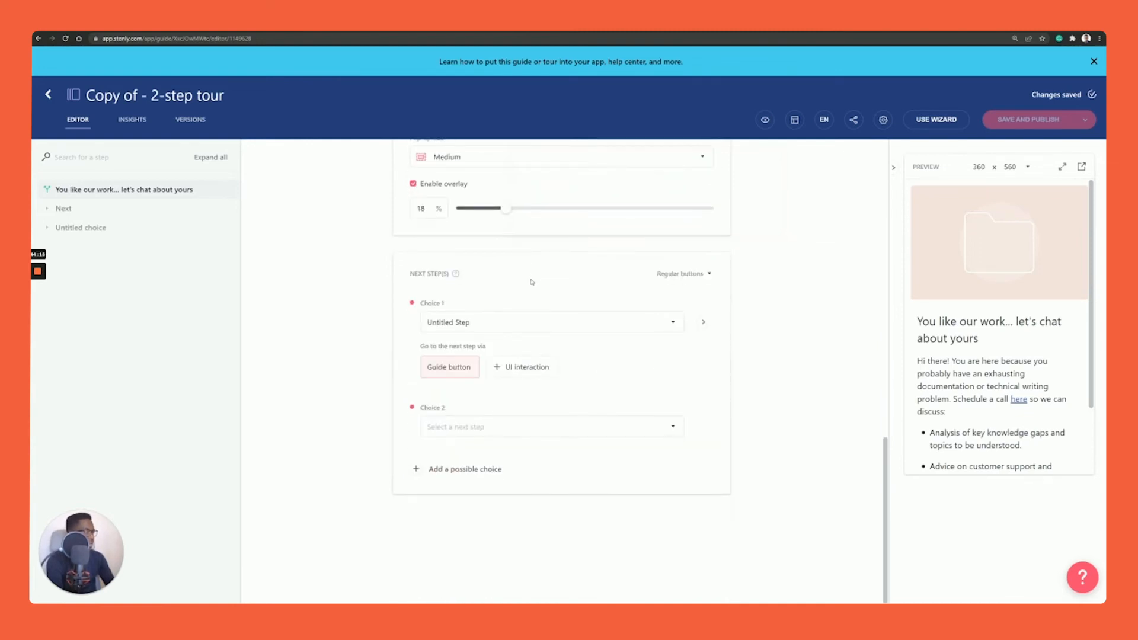
scroll(947, 351, down, 2)
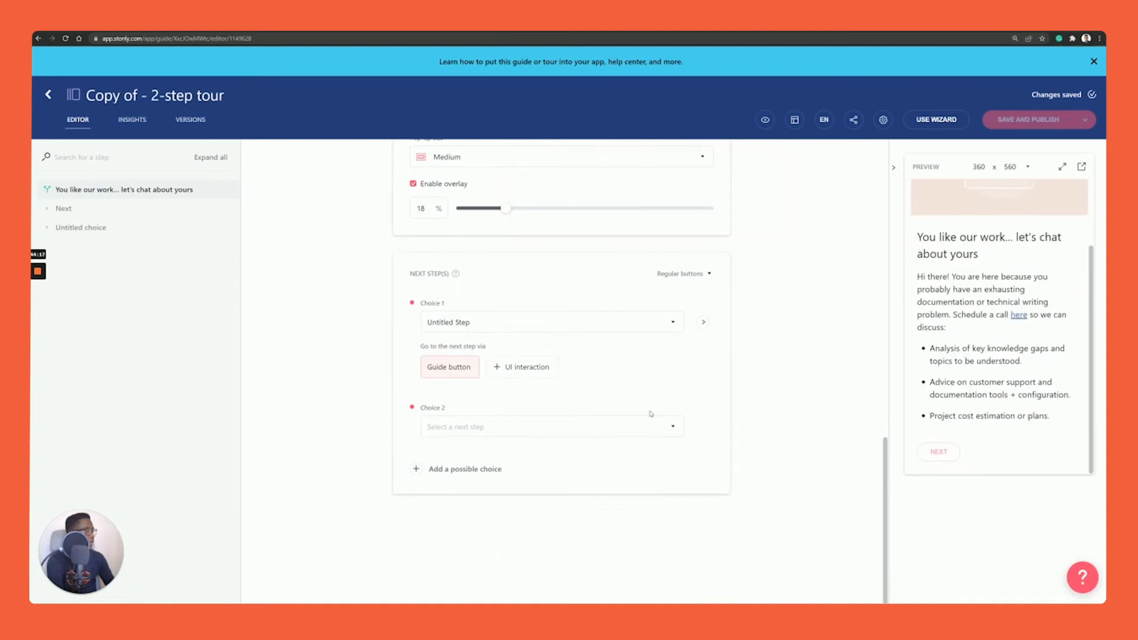
click(512, 326)
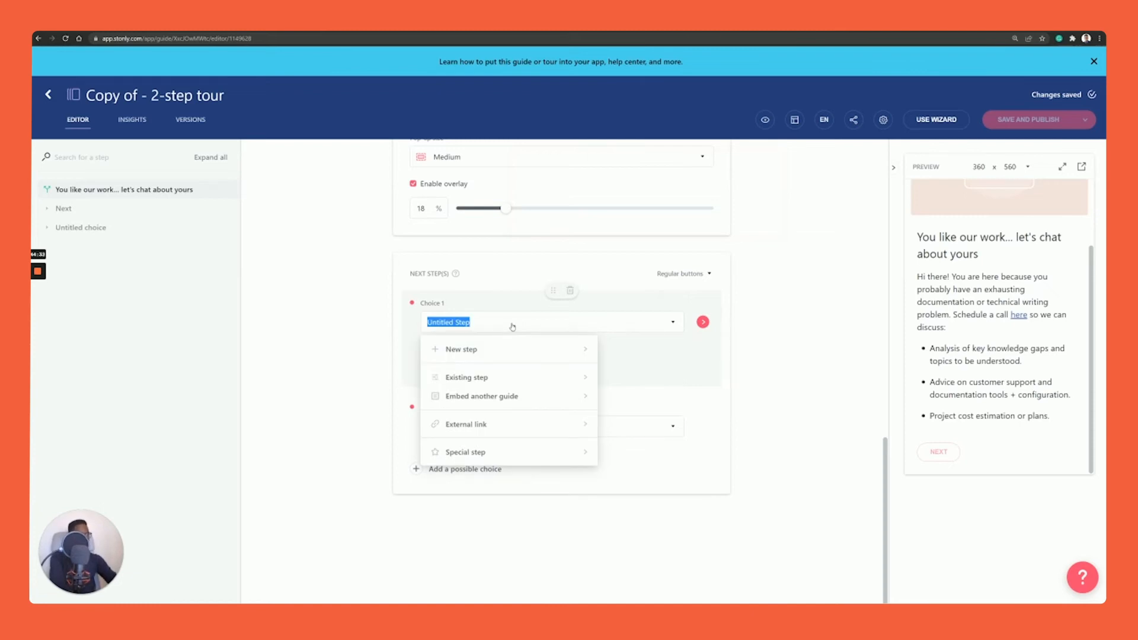
double_click(446, 323)
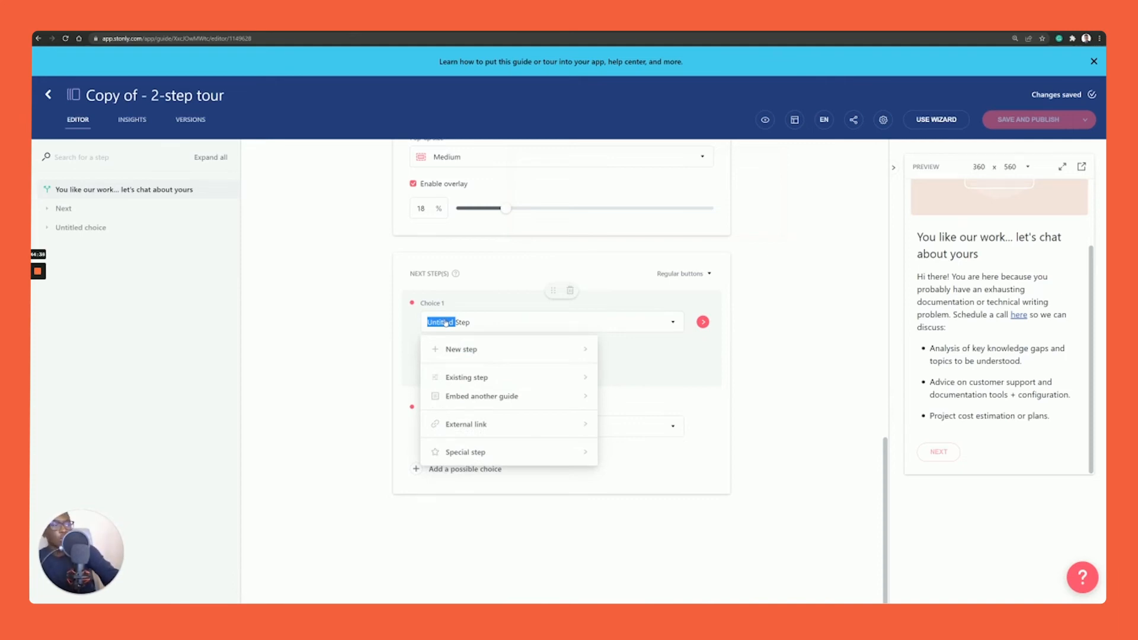
triple_click(459, 324)
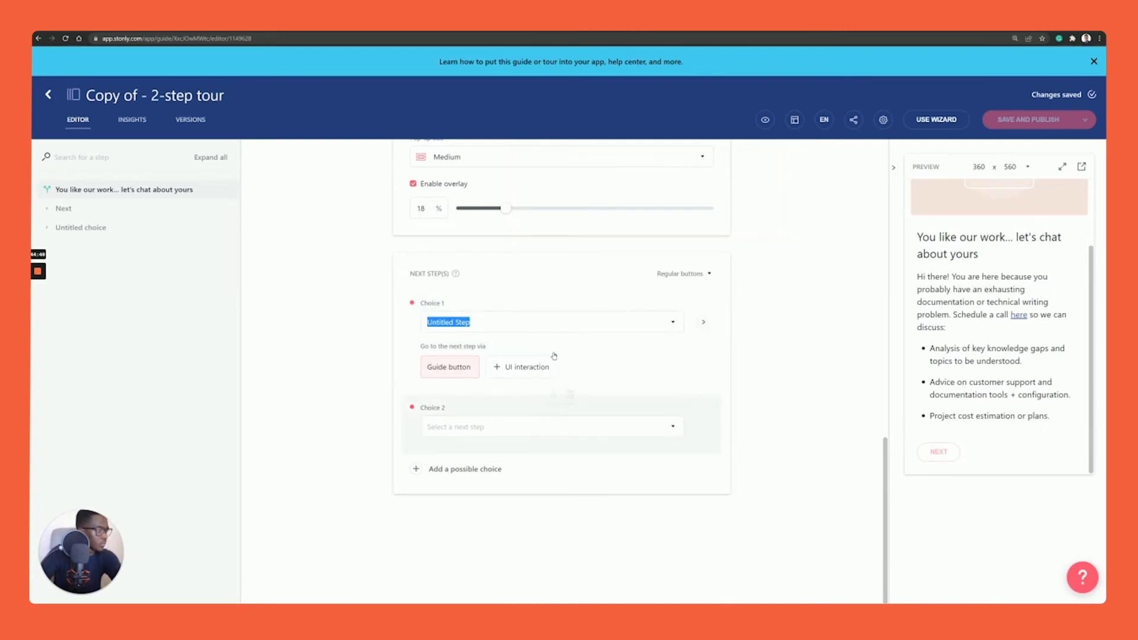
click(454, 370)
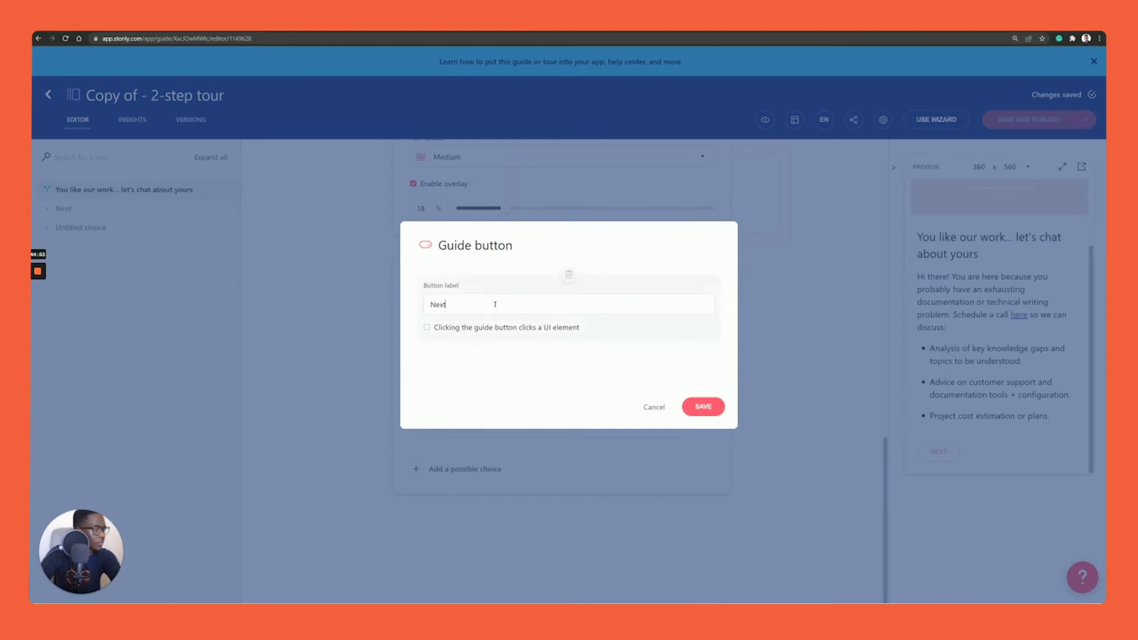
click(651, 407)
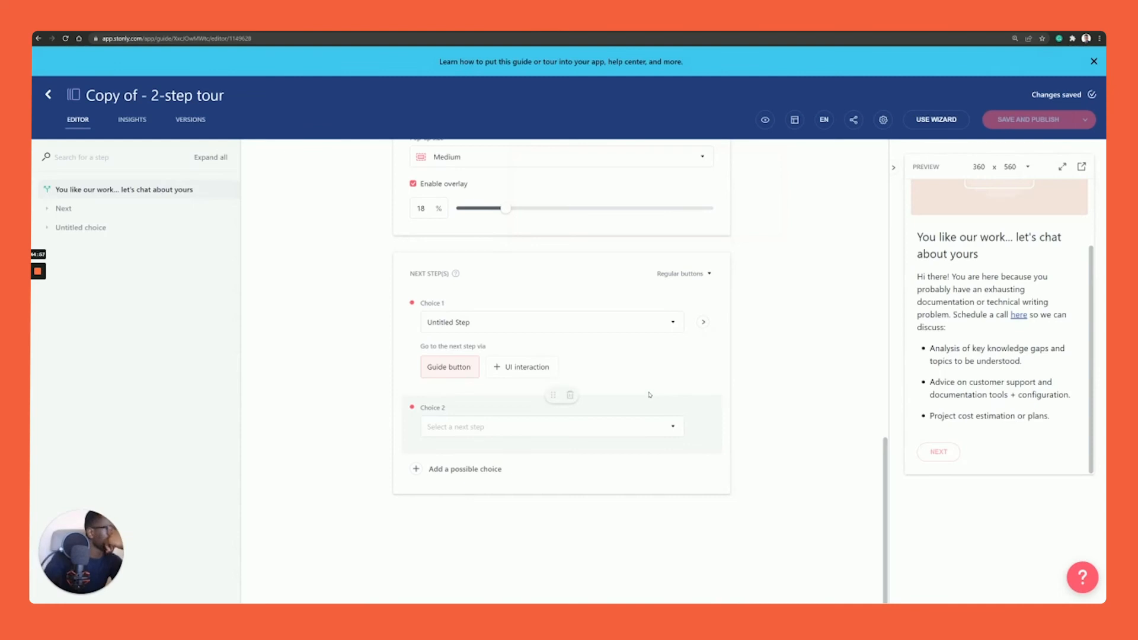
Step: Open the step linked to Choice 1 and title it "Why Trust us?"
click(702, 323)
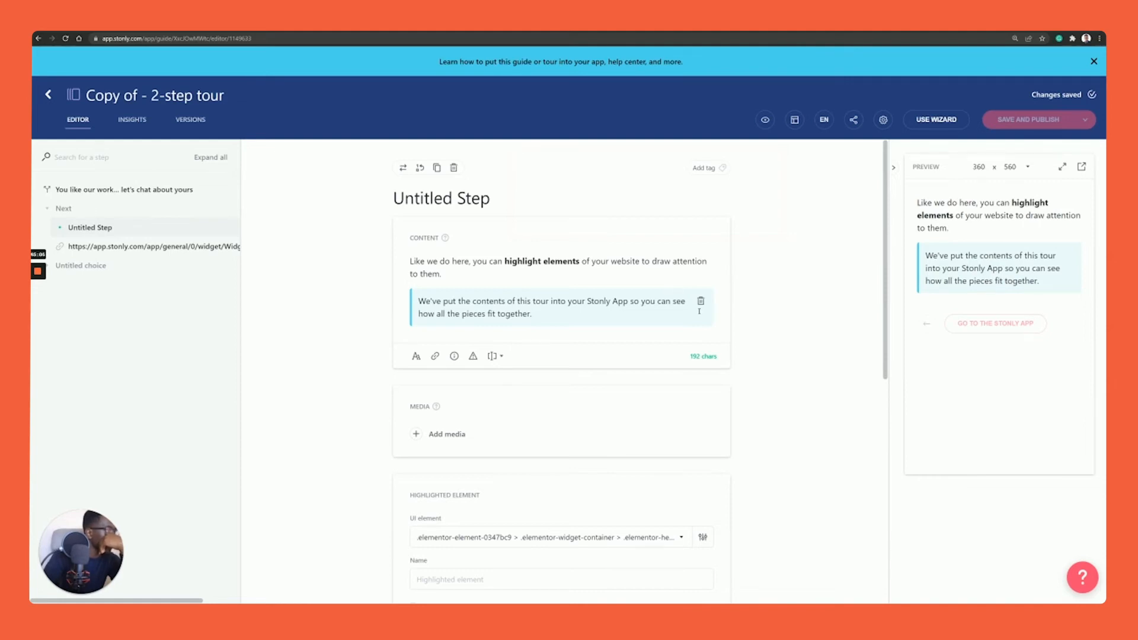
click(454, 188)
text(Why T)
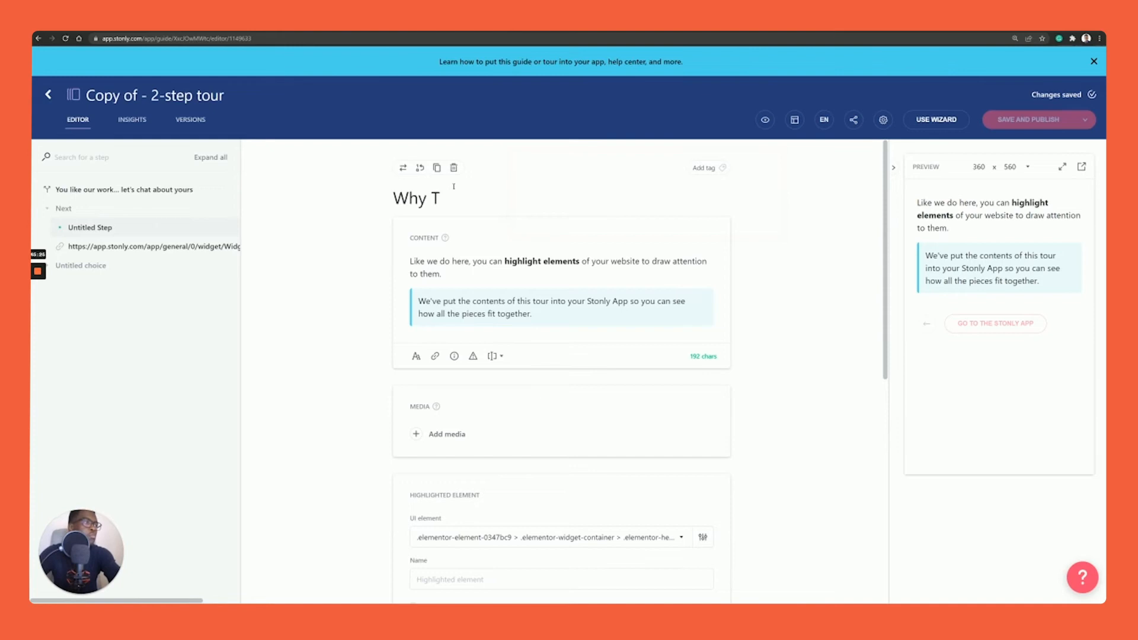
text(rust us?)
Step: Replace the opening paragraph with callout text "As you've seen, we've worked with global companies like Microsoft and Upwork, you could be next."
drag(533, 315, 438, 281)
click(442, 275)
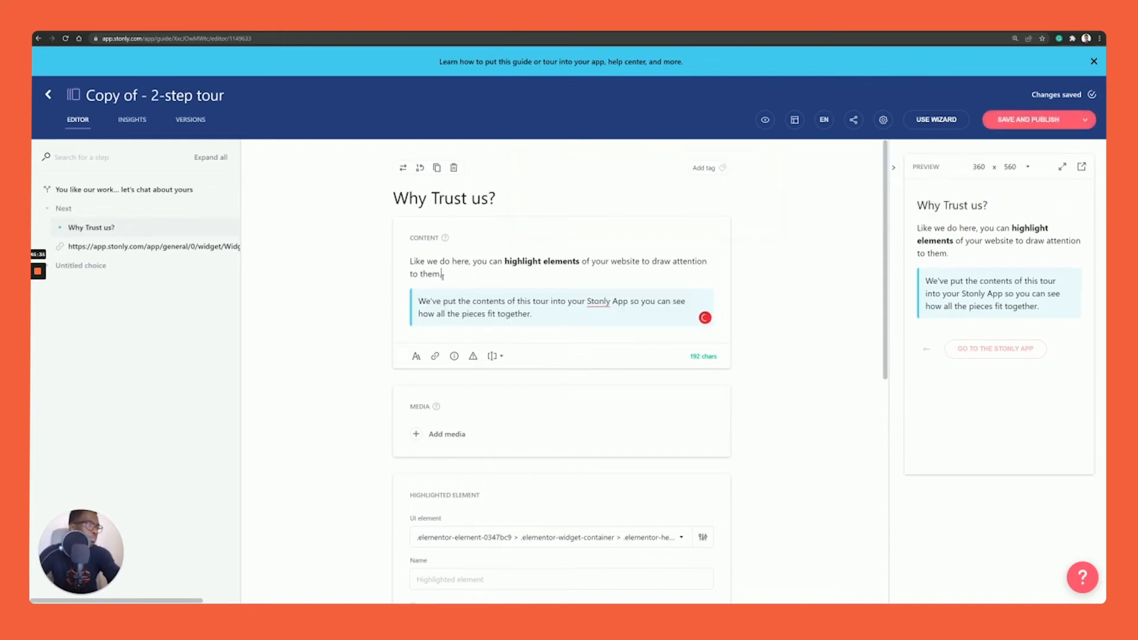
triple_click(411, 263)
key(BackSpace)
text(As you)
text('ve seen, we've worked w)
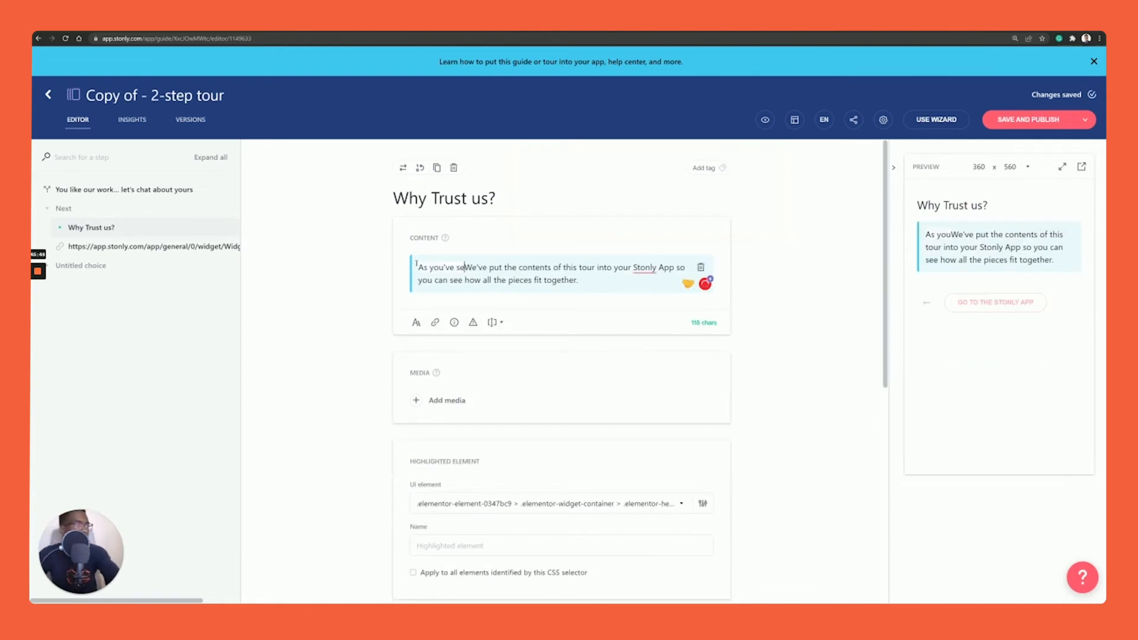
text(ith global companies like M)
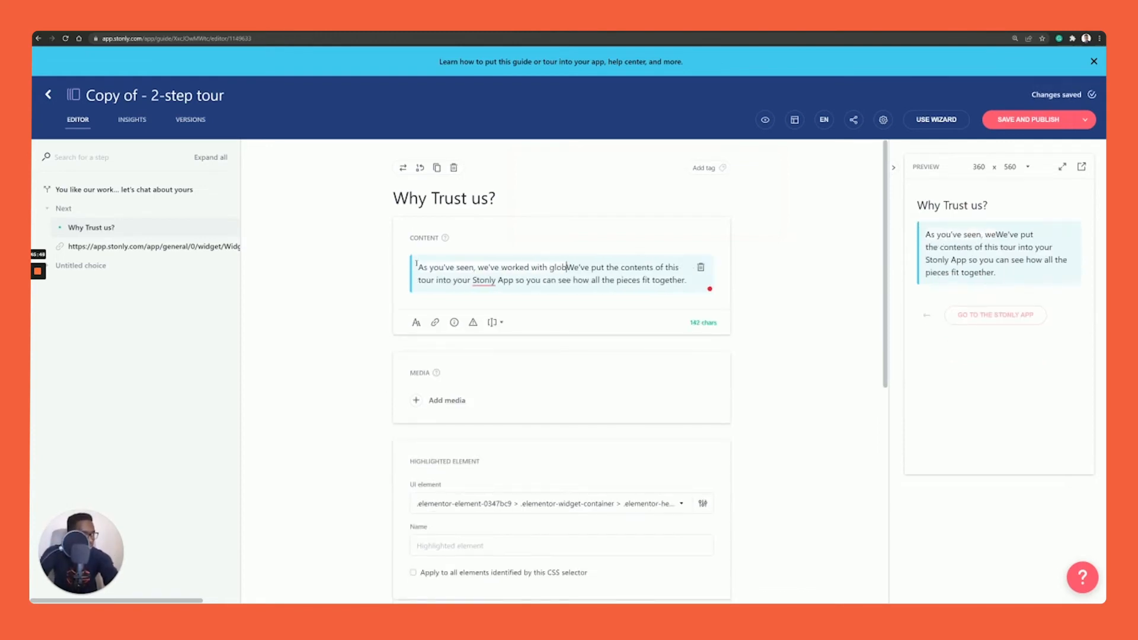
text(icrosoft and)
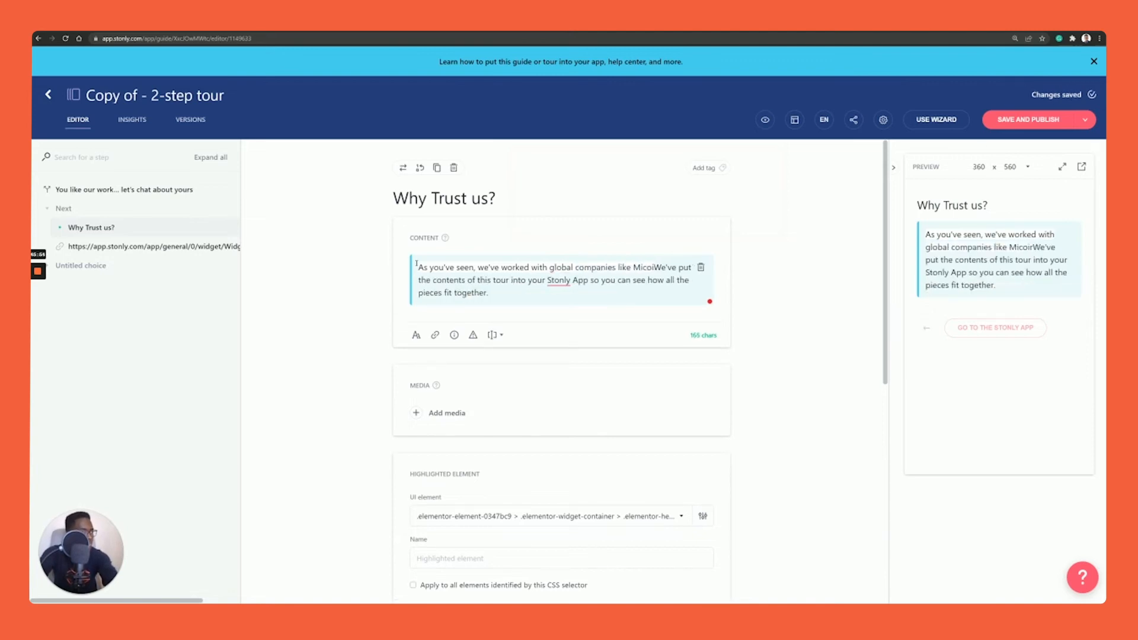
text( Upwork, you)
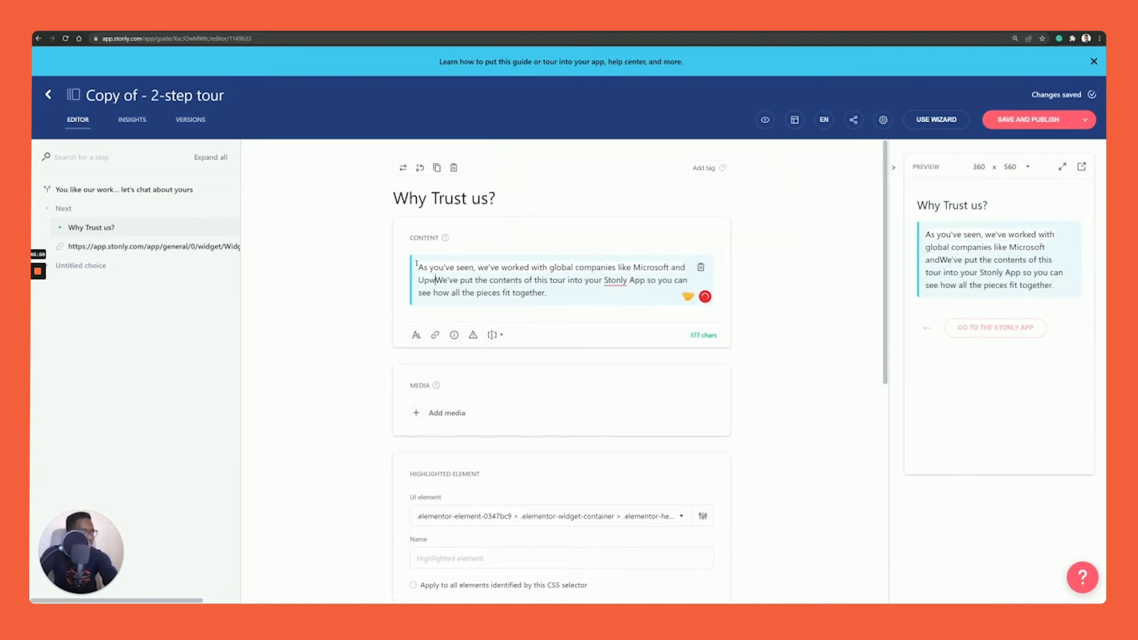
text( could be nex)
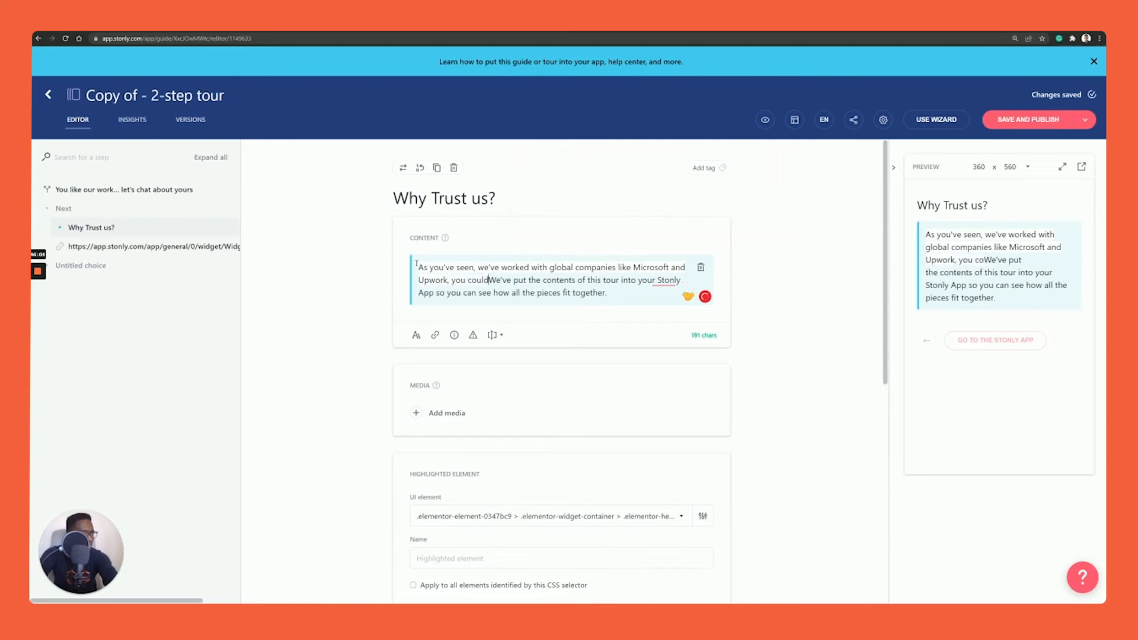
text(t.)
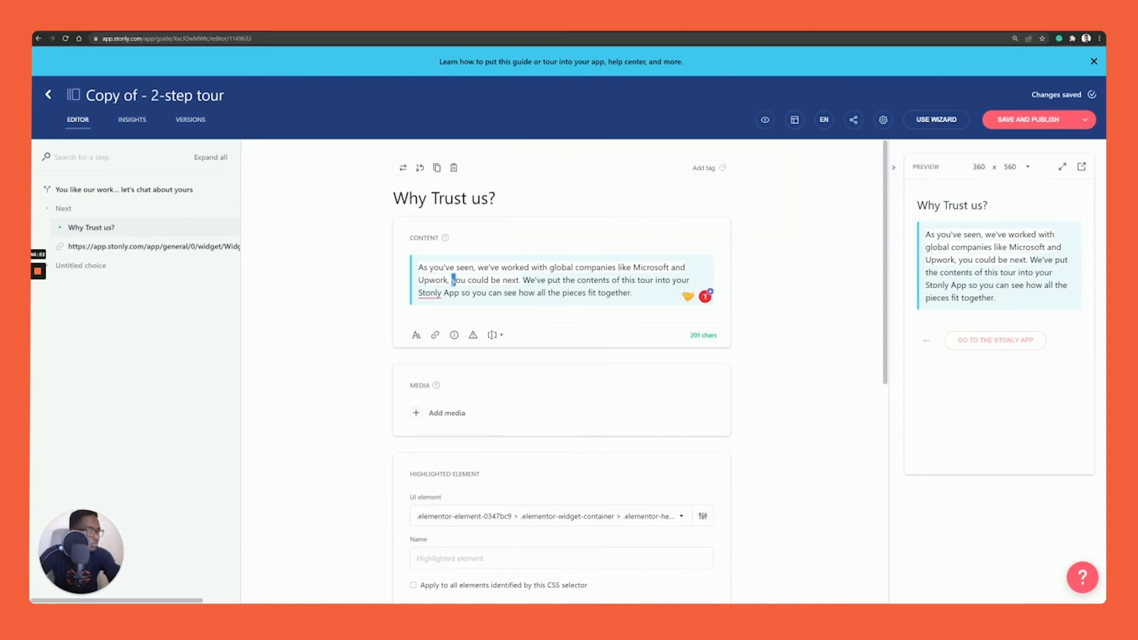
Step: Replace "you could be next" in the callout with "and even more high-growth startups like Kronologic, Safesite and Daily Connect."
key(BackSpace)
key(BackSpace)
key(BackSpace)
key(BackSpace)
key(BackSpace)
key(BackSpace)
key(BackSpace)
key(BackSpace)
key(BackSpace)
key(BackSpace)
key(BackSpace)
key(BackSpace)
key(BackSpace)
key(BackSpace)
key(BackSpace)
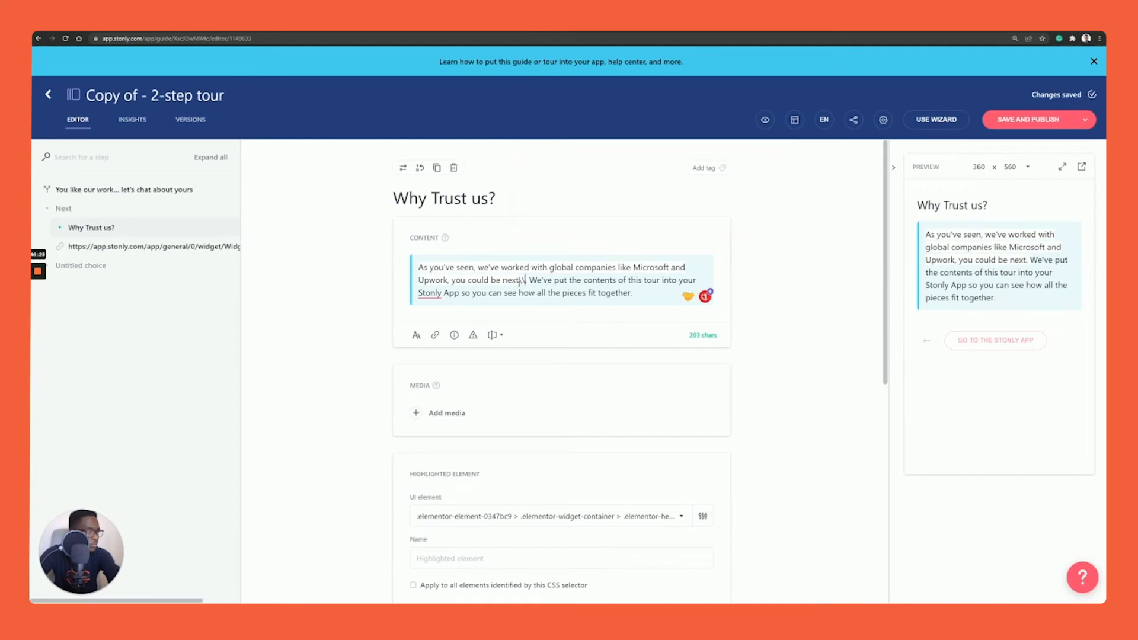
key(BackSpace)
key(BackSpace)
key(BackSpace)
key(BackSpace)
key(BackSpace)
text(and even more)
text( high-growth s)
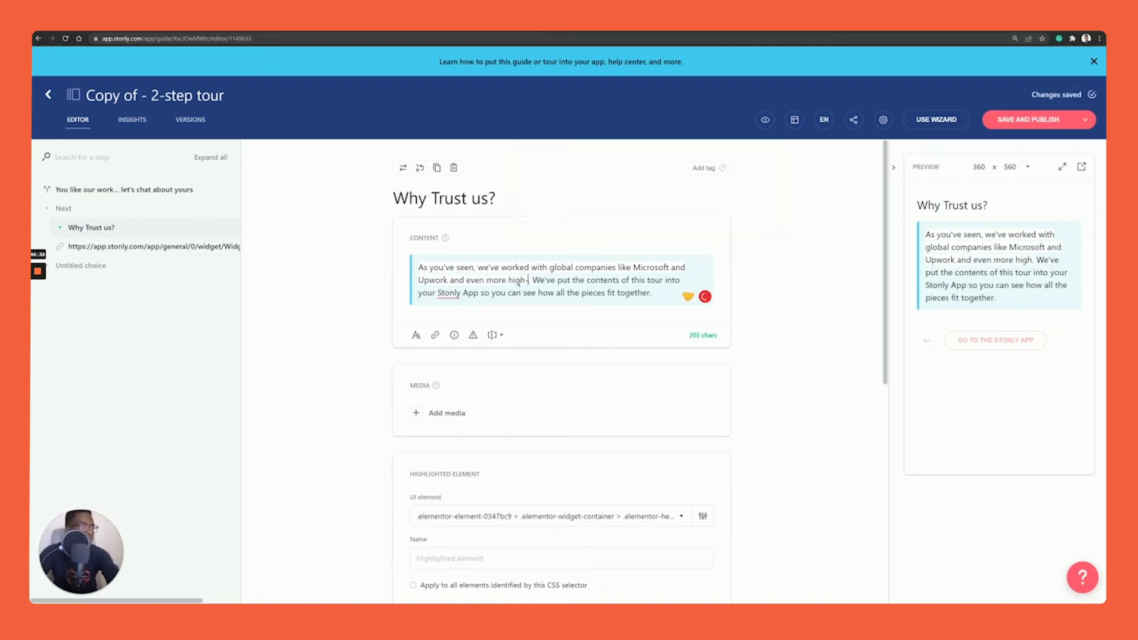
text(tartups like Kronoloig)
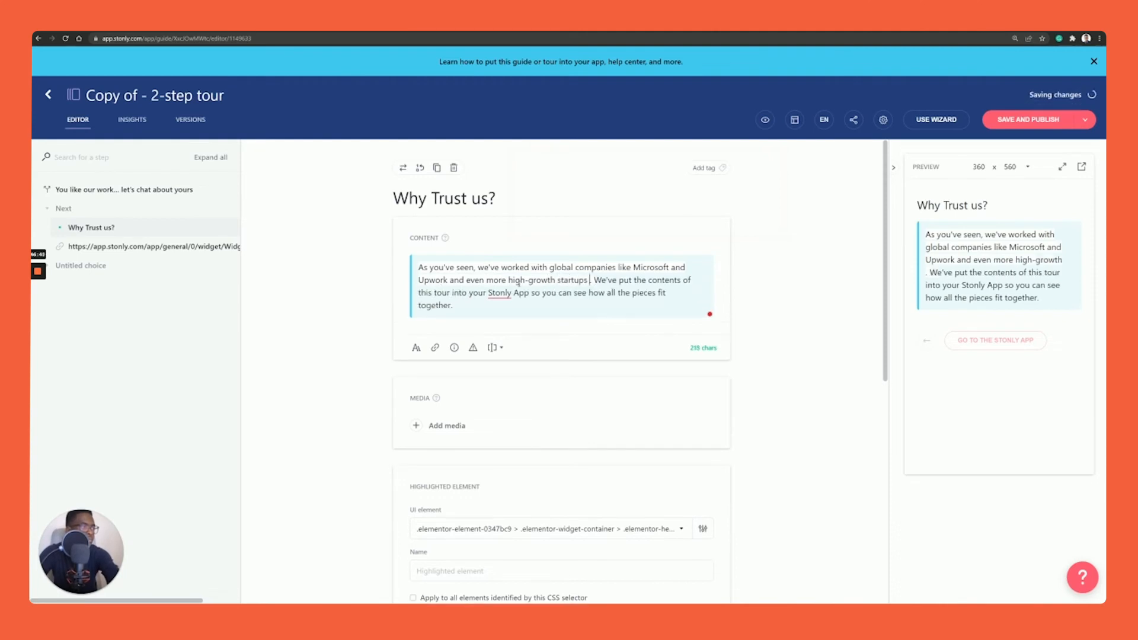
key(BackSpace)
key(BackSpace)
text(gic, Safesite and D)
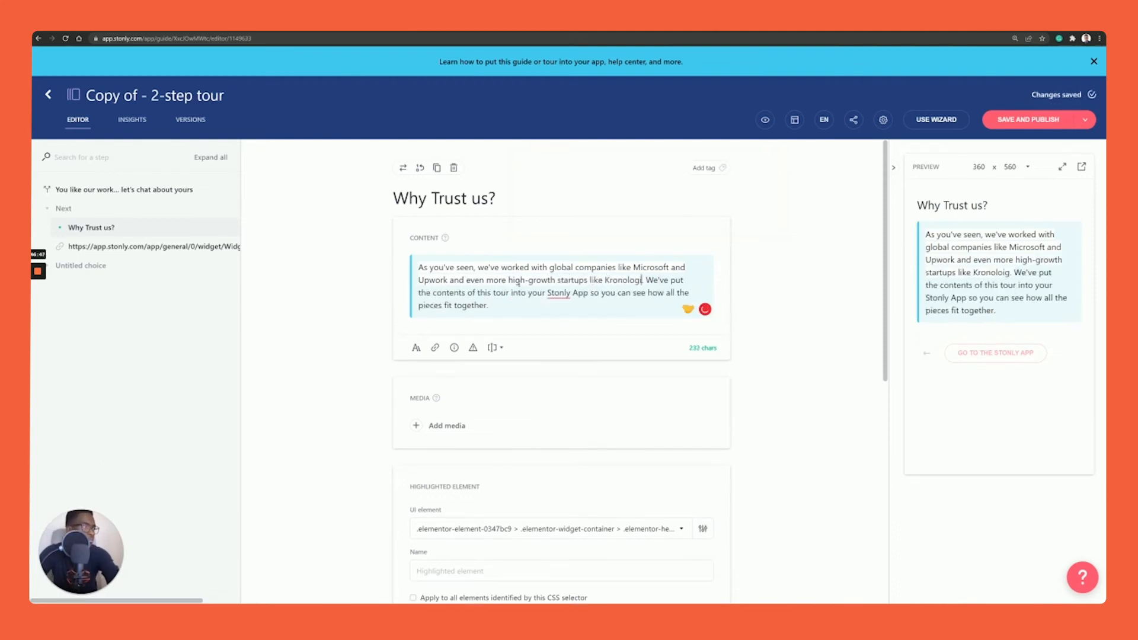
text(aily Connect.)
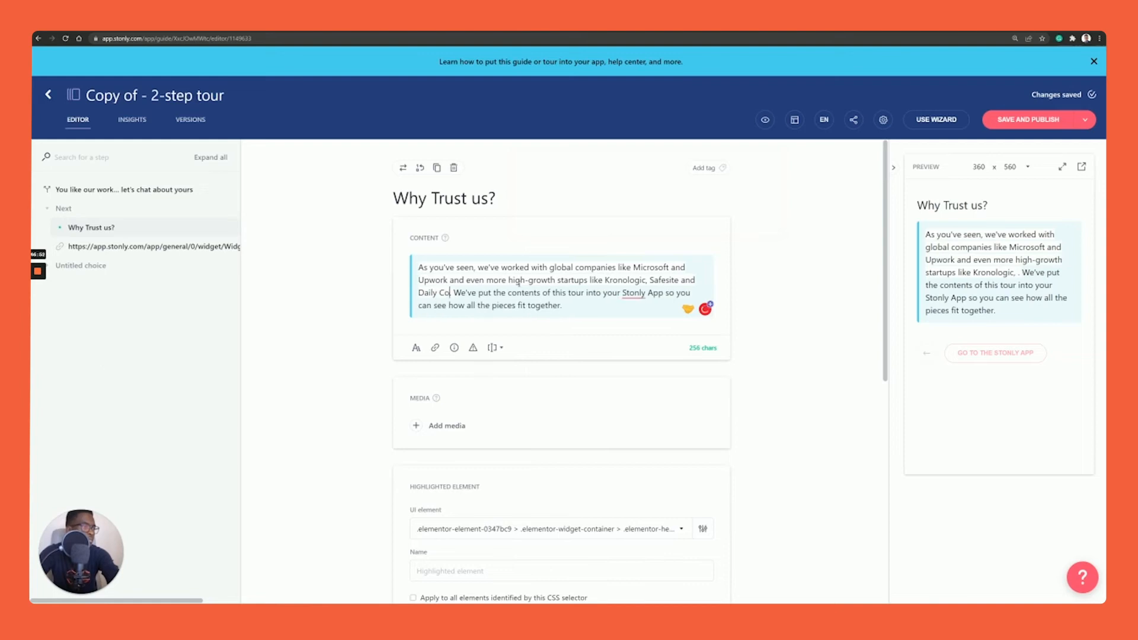
Step: Replace the callout's remaining template text with "That is 5 years of documentation and user education experience at your disposal during a free 30-minute meeting."
drag(588, 304, 475, 293)
text(That is Fi)
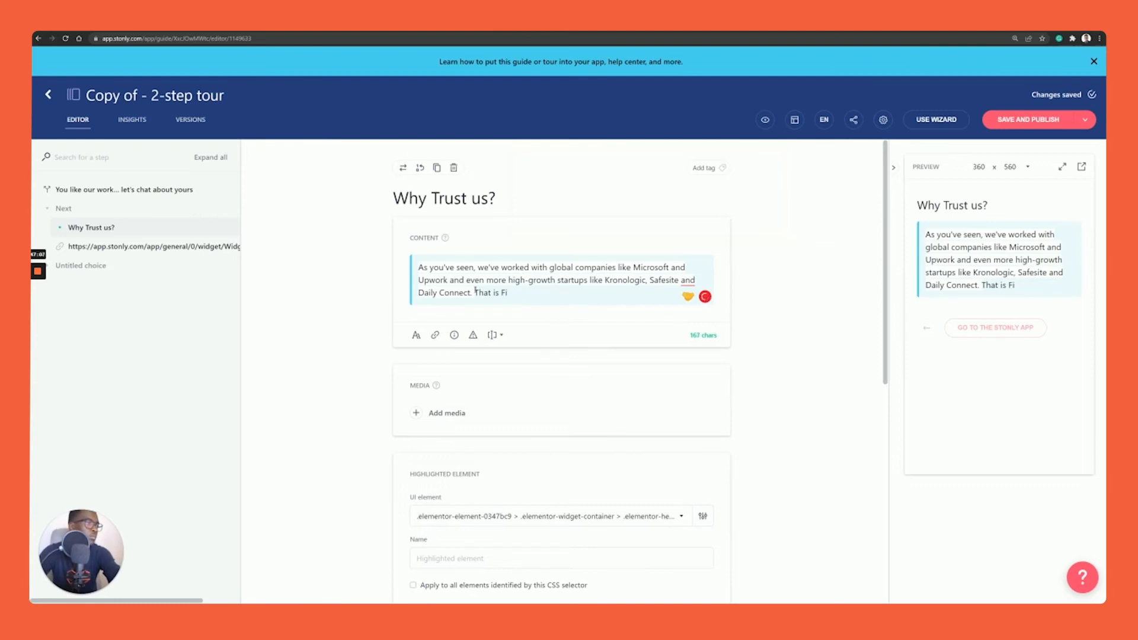
text(V5 years of documentation and user)
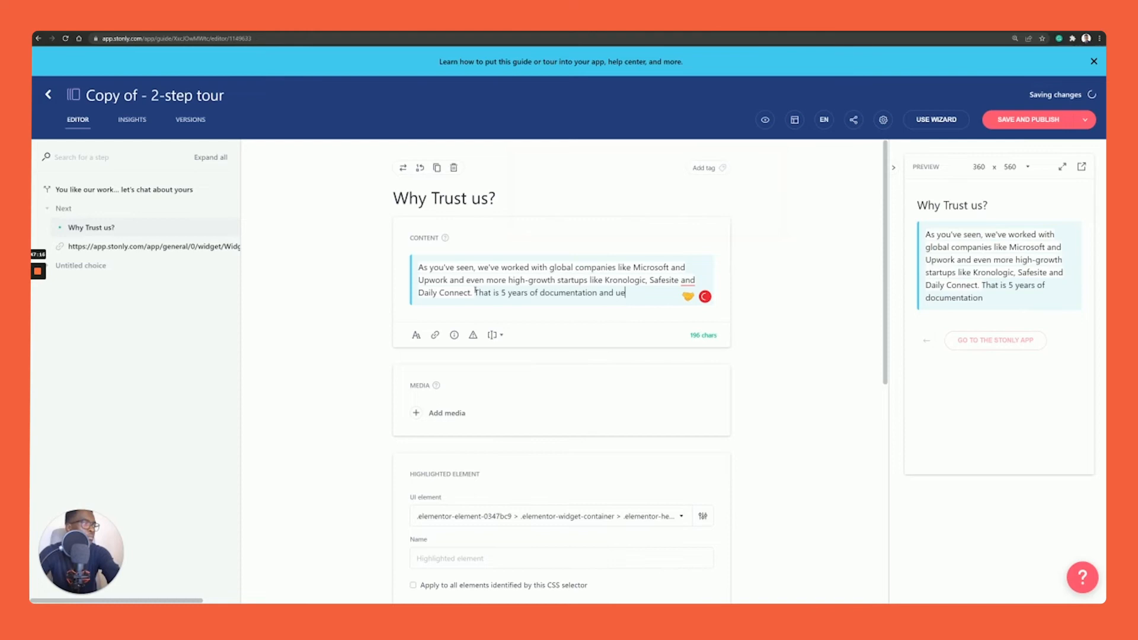
text( education experience at your d)
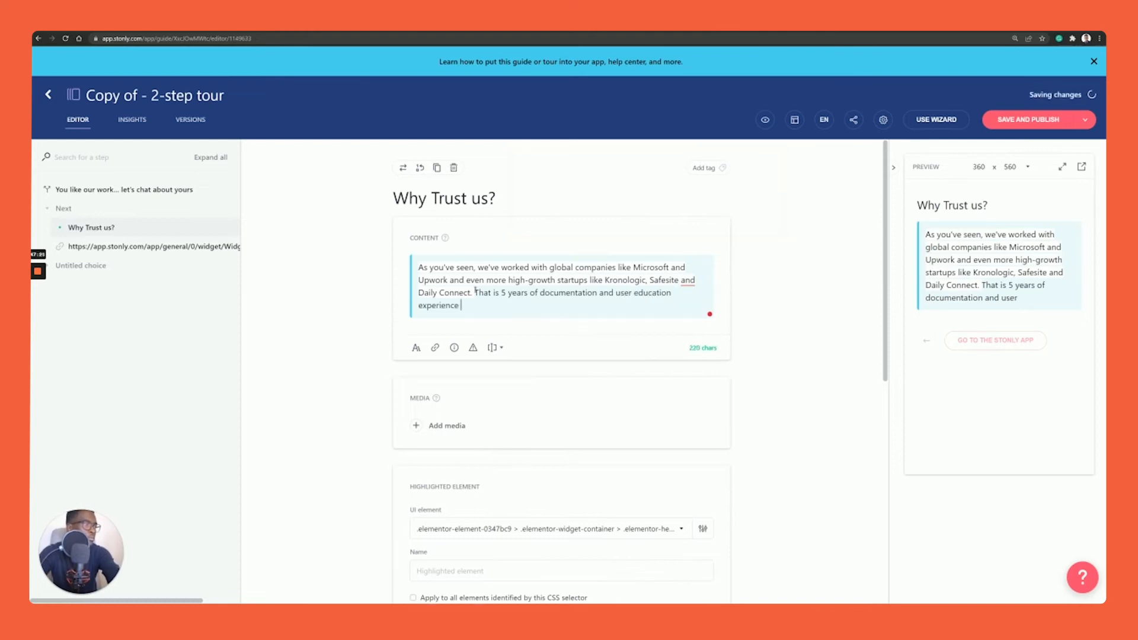
text(is)
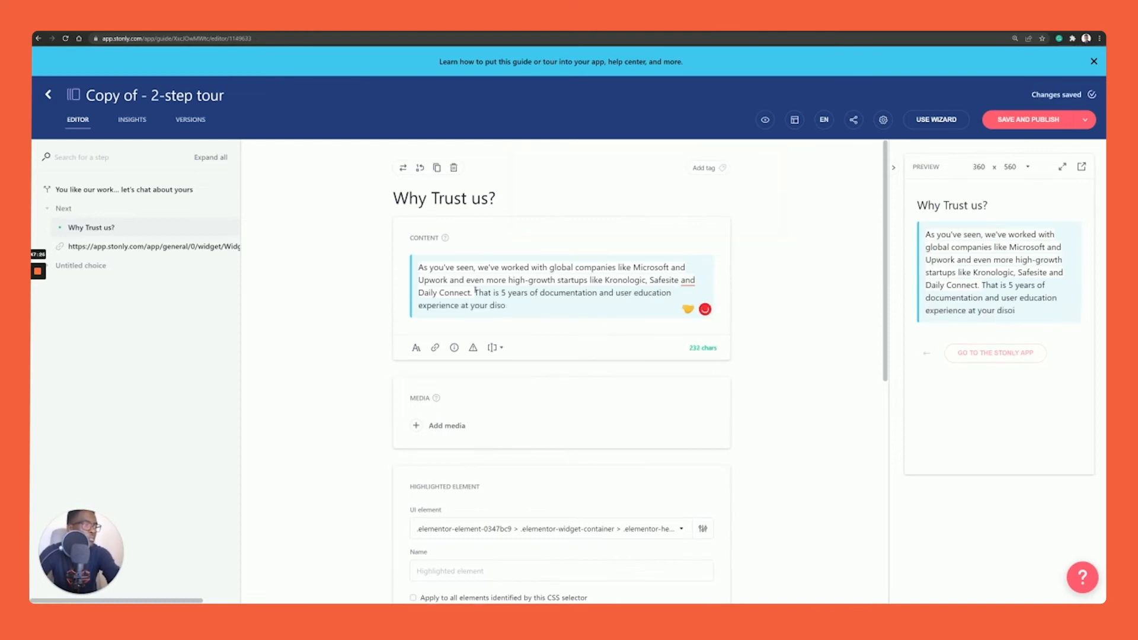
text(posal during)
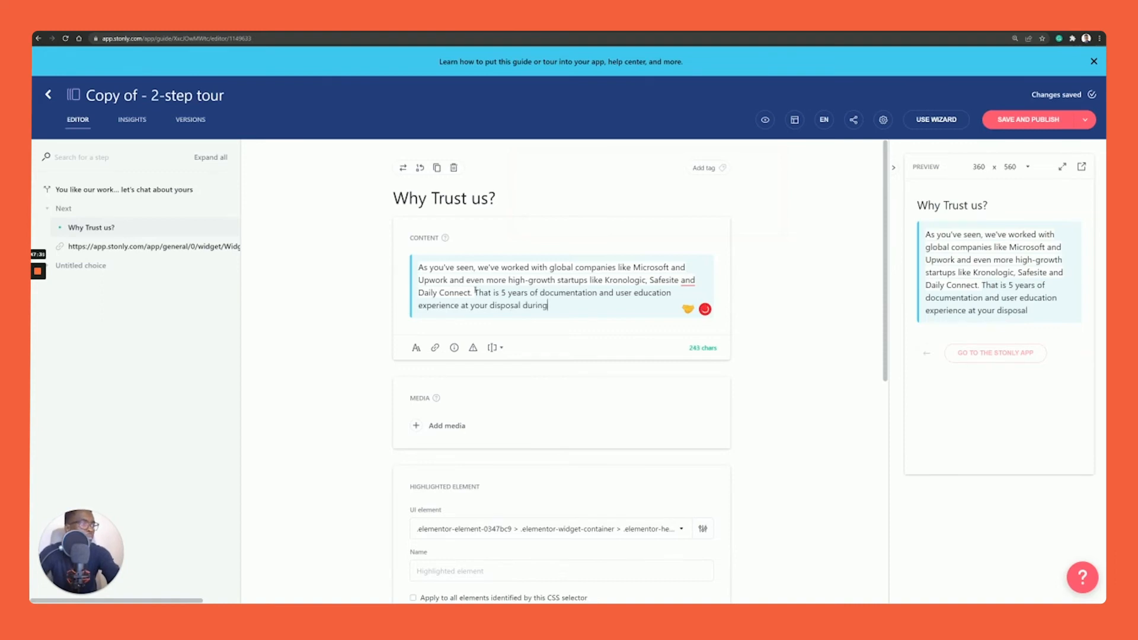
text( a free 30-m)
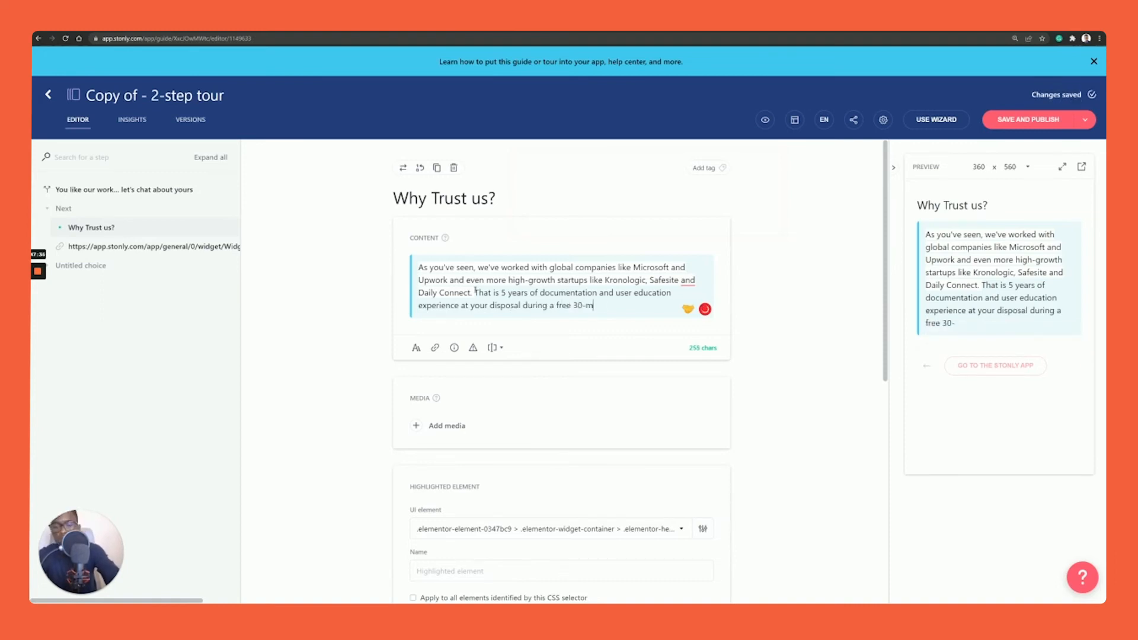
text(inute meeting.)
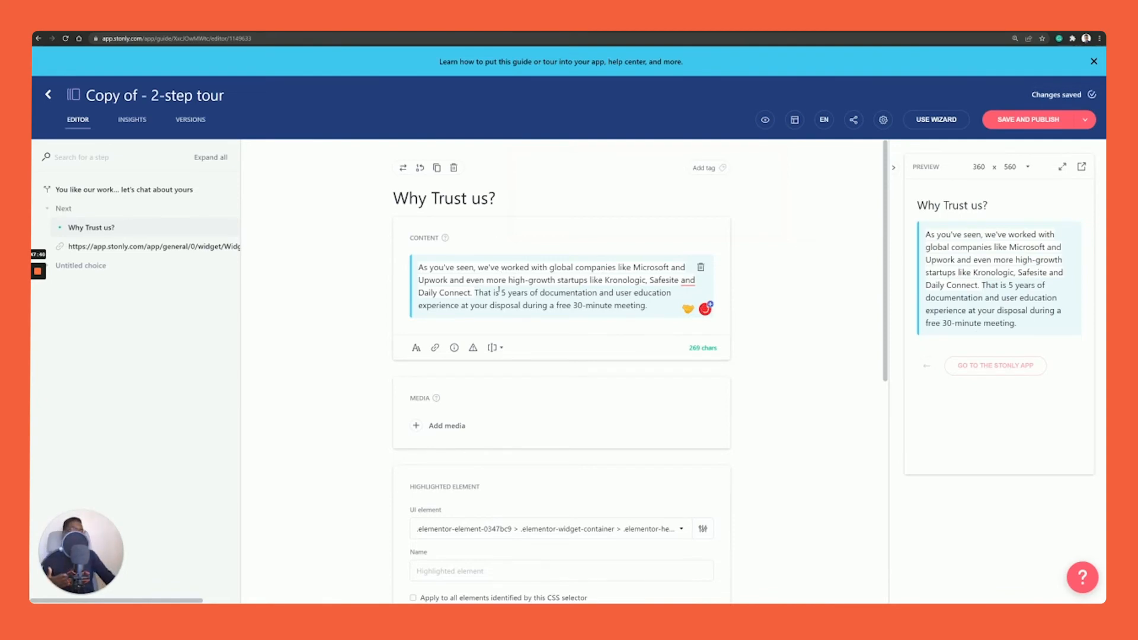
Step: Review the "Why Trust us?" step's media, highlighted element, step display and next step settings
scroll(493, 295, down, 1)
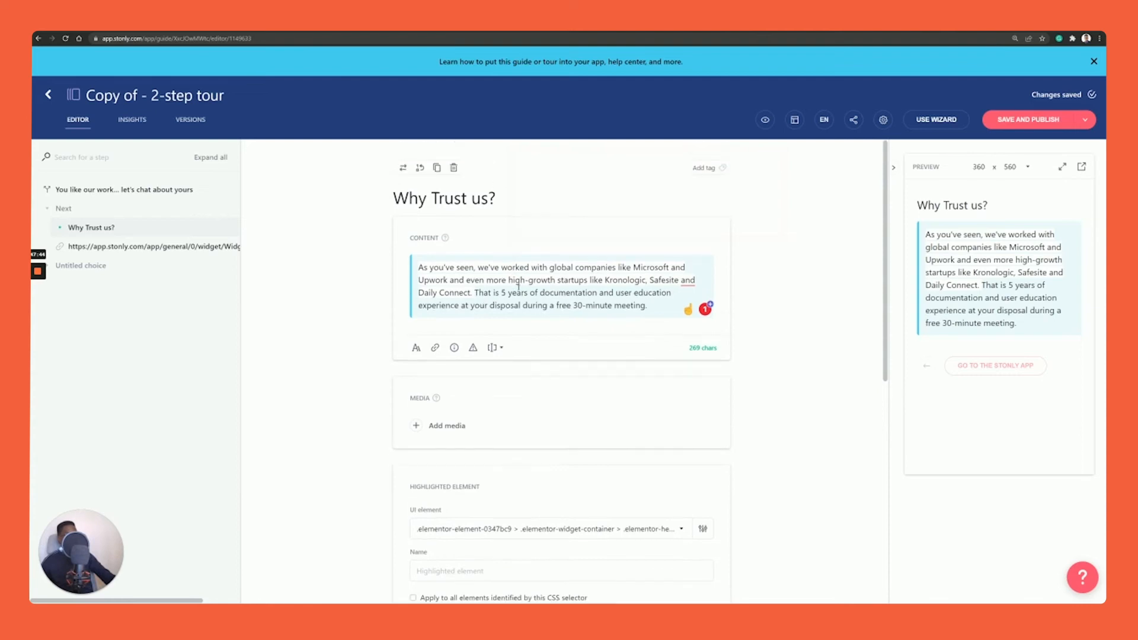
scroll(492, 296, down, 4)
scroll(493, 304, down, 1)
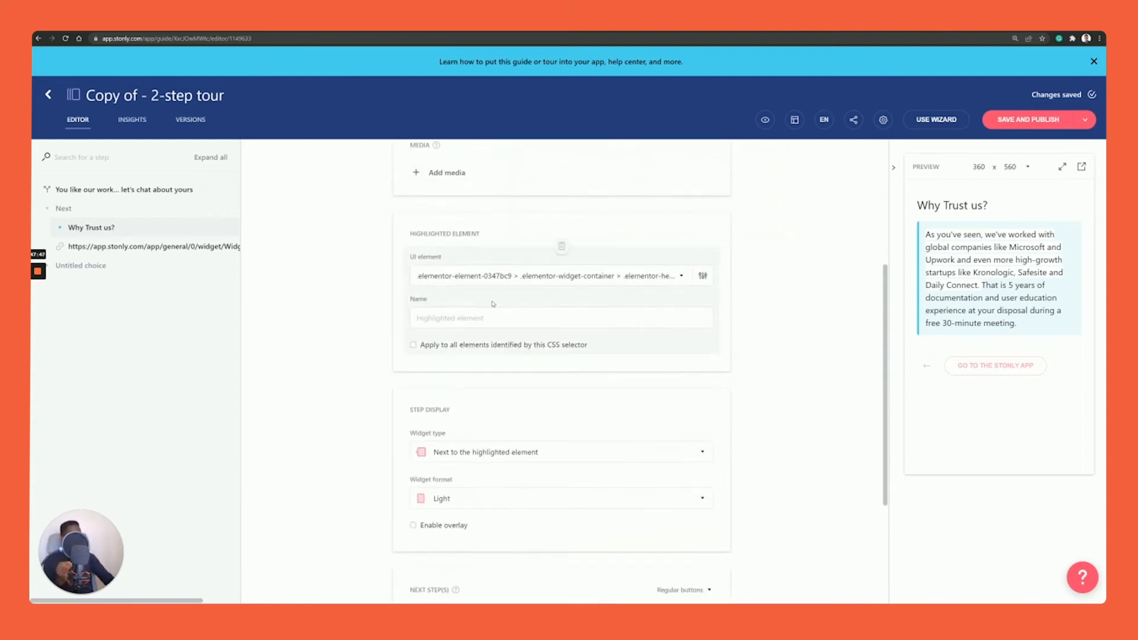
scroll(449, 384, up, 3)
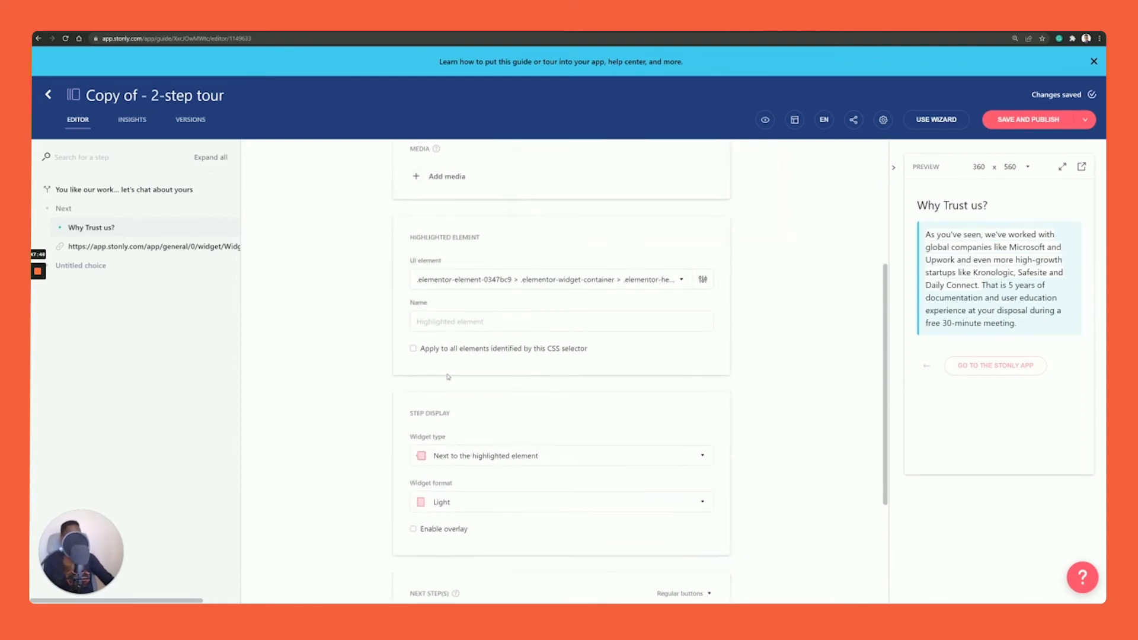
scroll(448, 374, down, 1)
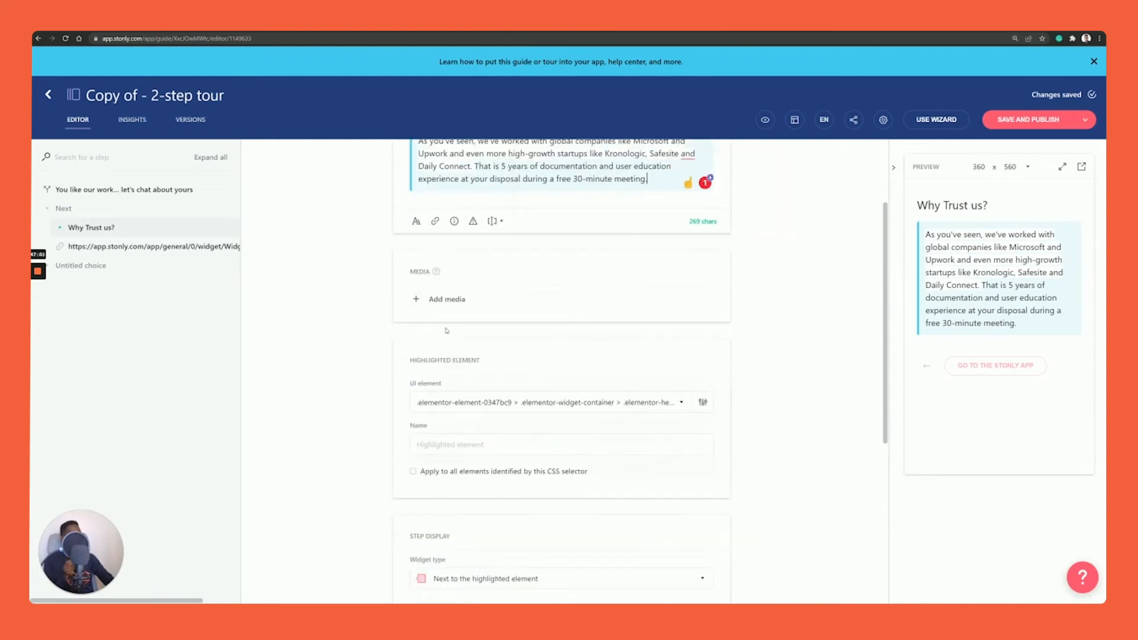
scroll(449, 320, down, 4)
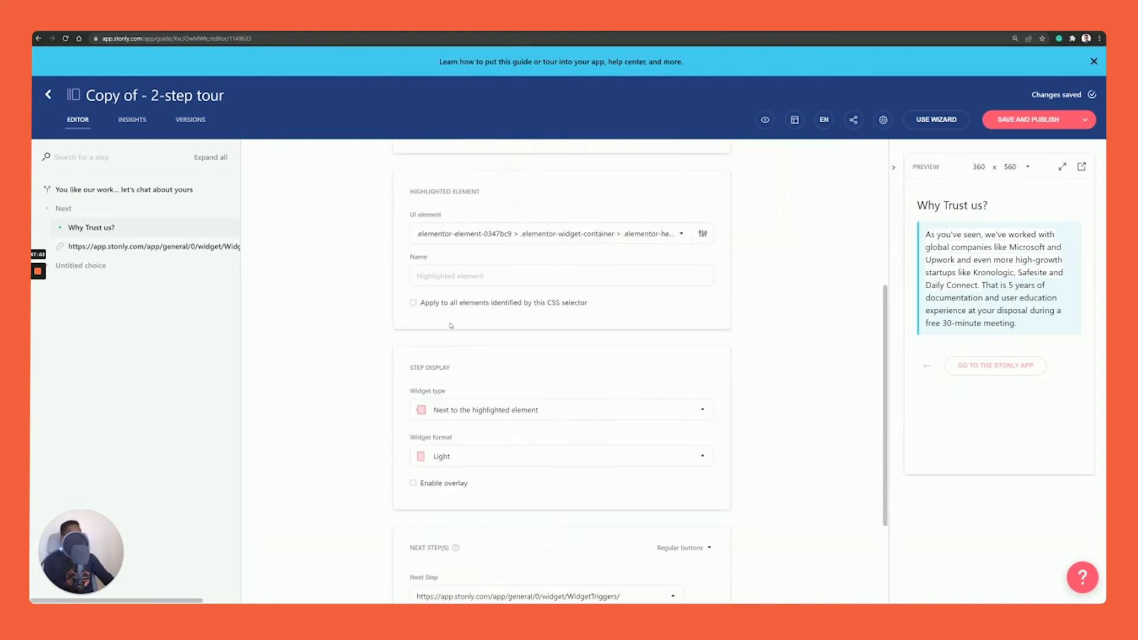
scroll(451, 325, down, 3)
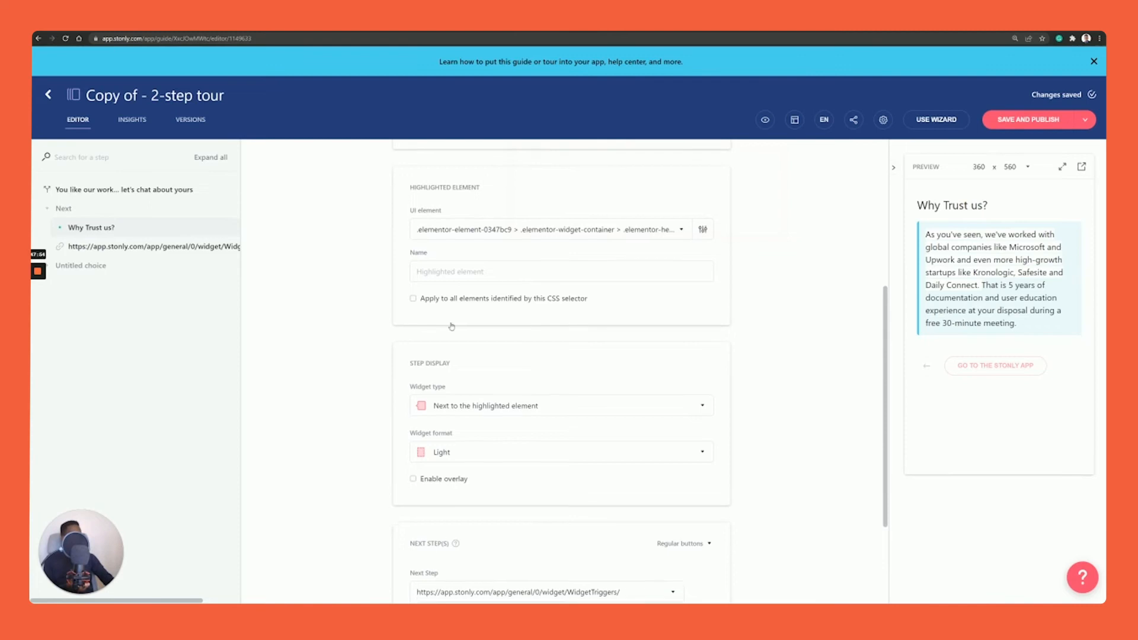
scroll(455, 325, up, 8)
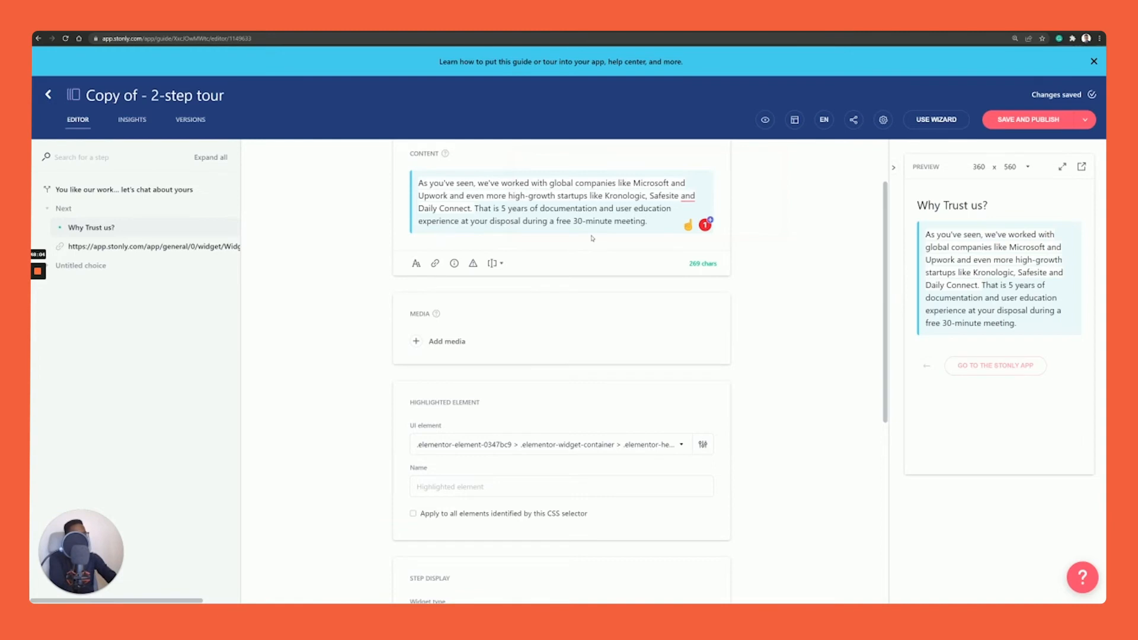
scroll(602, 257, down, 2)
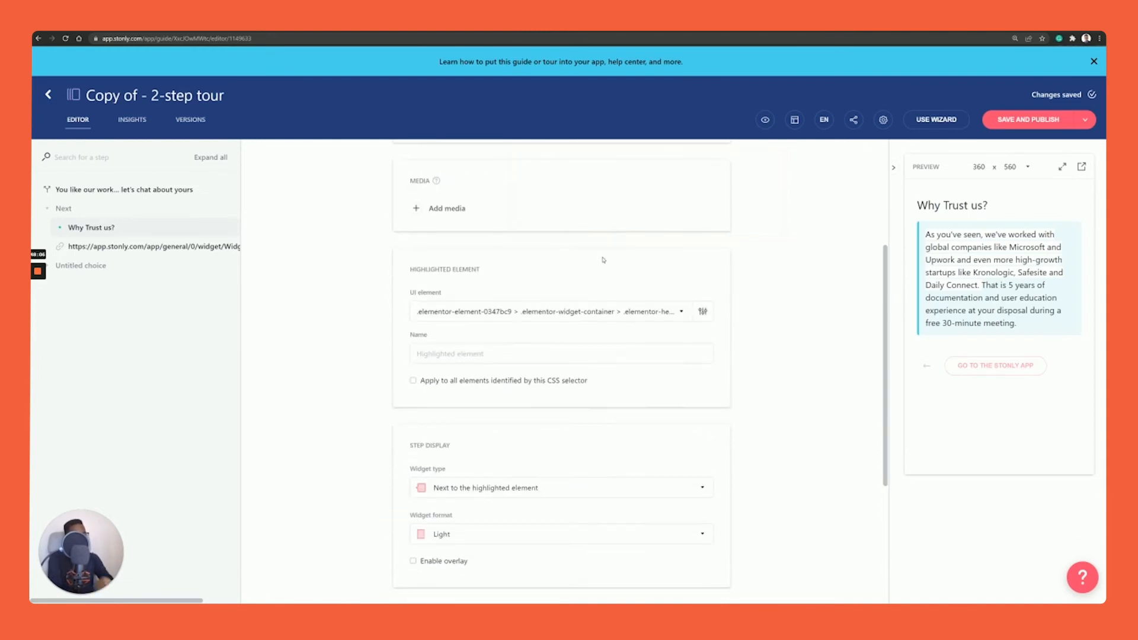
scroll(584, 296, down, 3)
scroll(551, 359, down, 2)
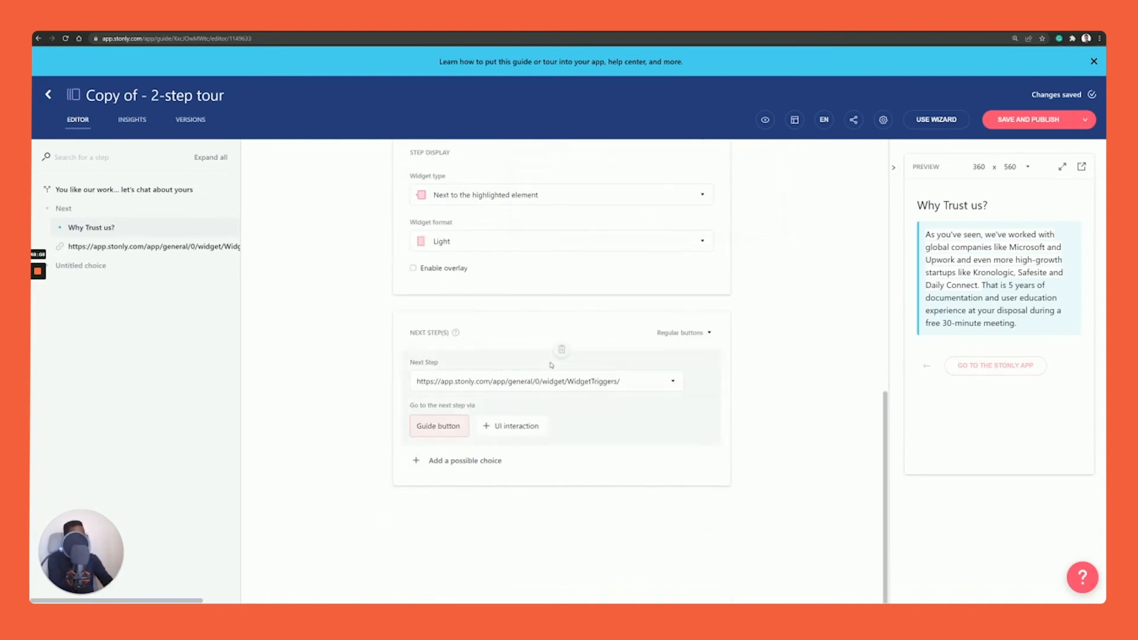
Step: Remove the highlighted element from the "Why Trust us?" step
scroll(545, 394, up, 2)
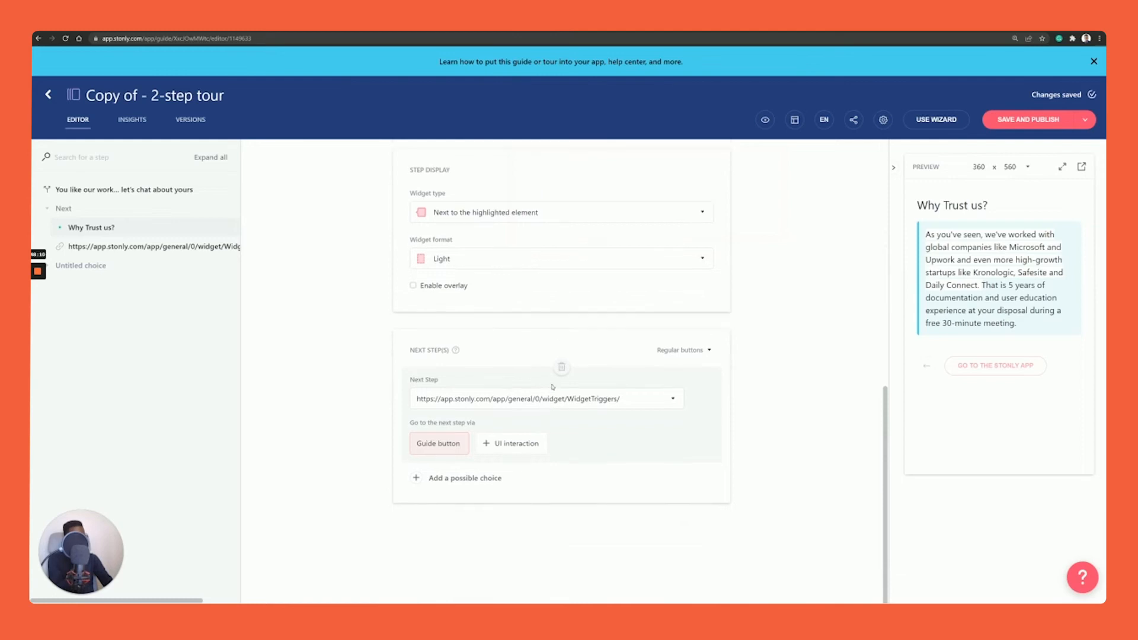
scroll(552, 387, up, 1)
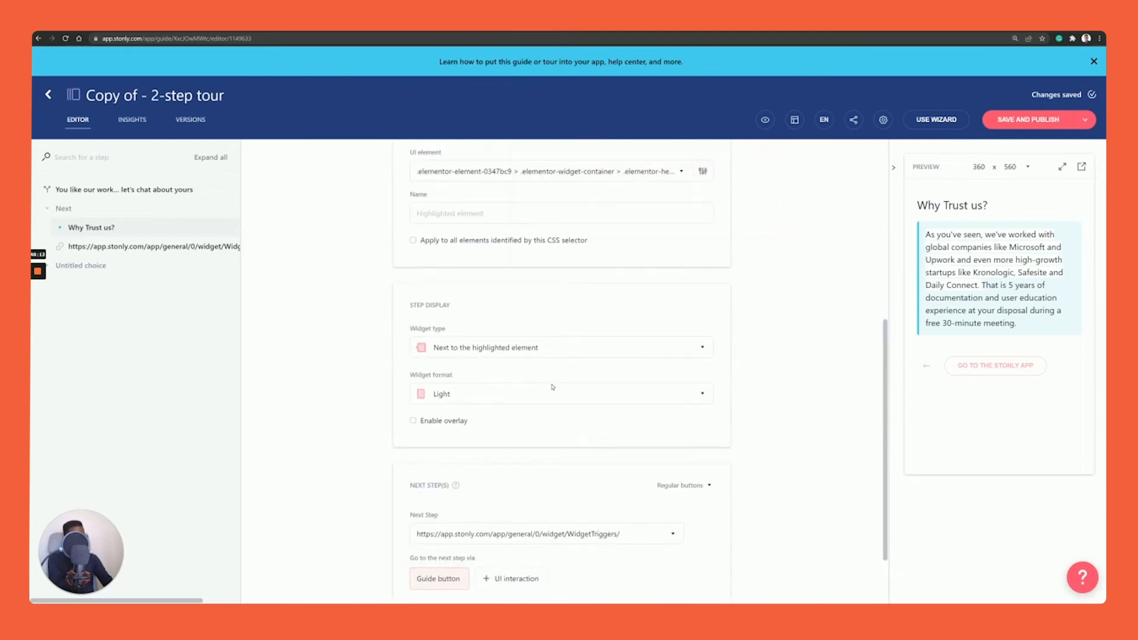
scroll(552, 387, up, 3)
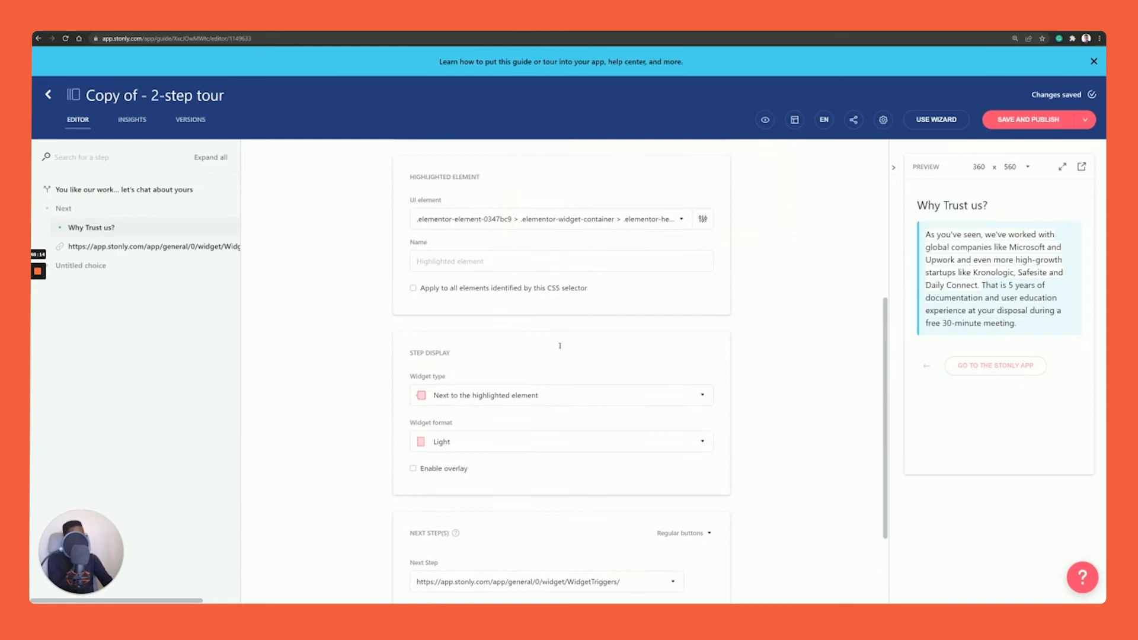
click(682, 316)
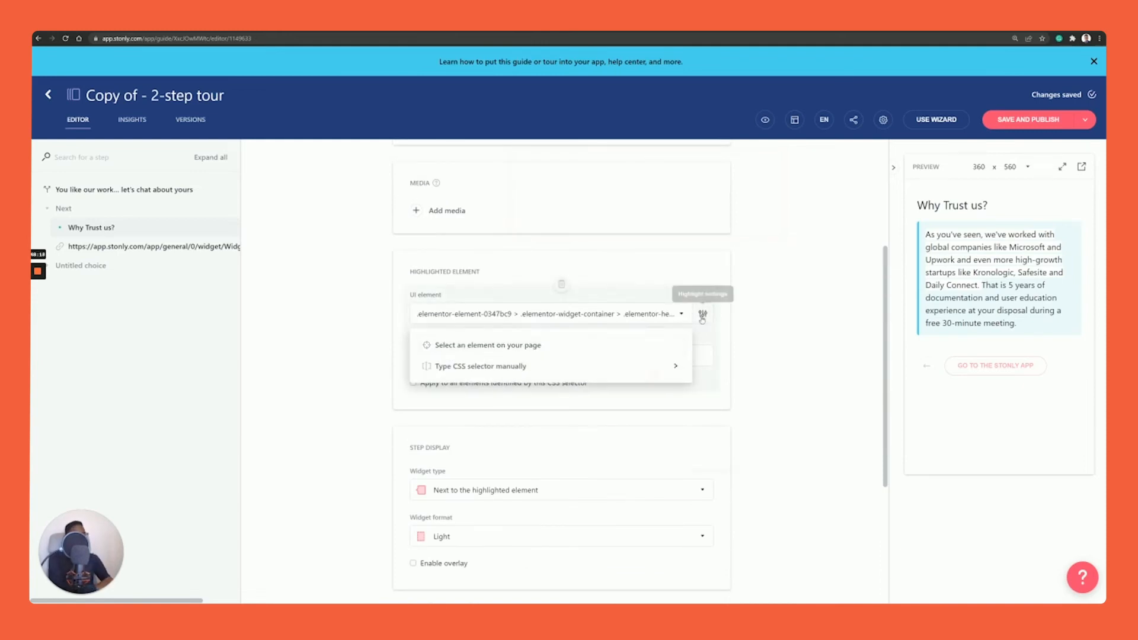
click(702, 316)
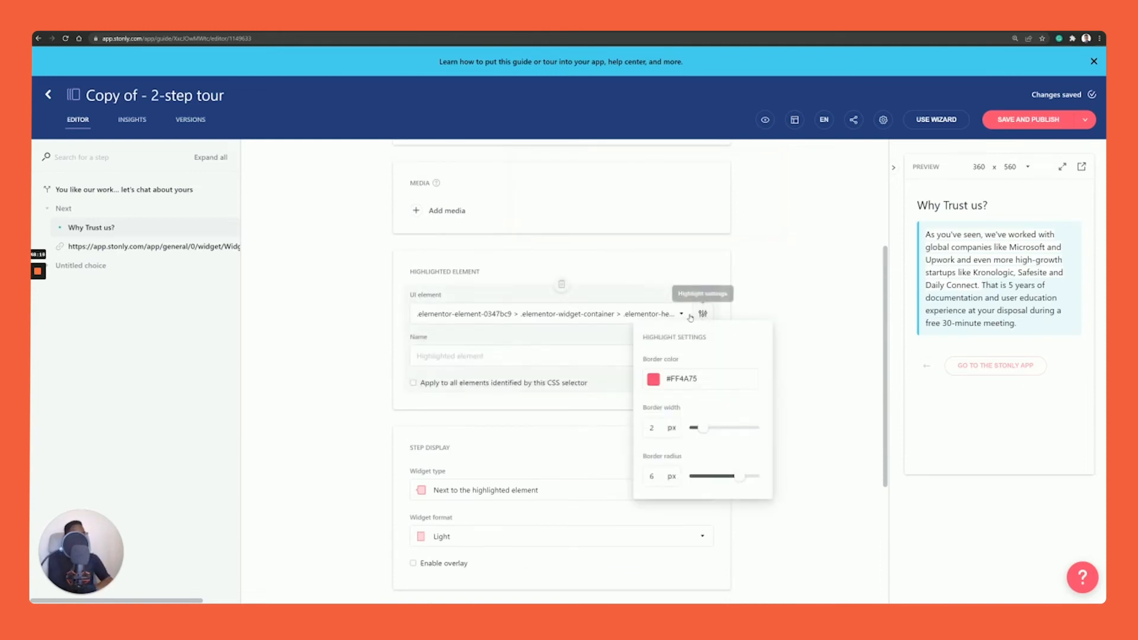
click(561, 285)
scroll(570, 335, up, 1)
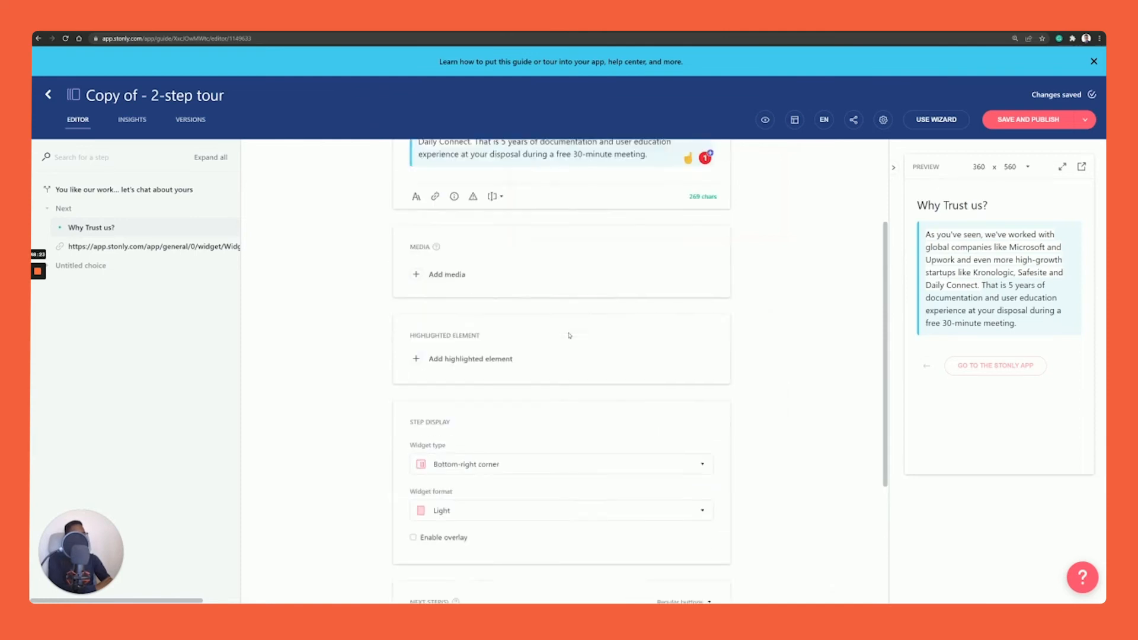
scroll(569, 336, up, 2)
Step: Examine the next step's destination options, guide button label and UI interaction settings, keeping them as they are
scroll(570, 335, down, 4)
scroll(572, 336, down, 3)
click(671, 382)
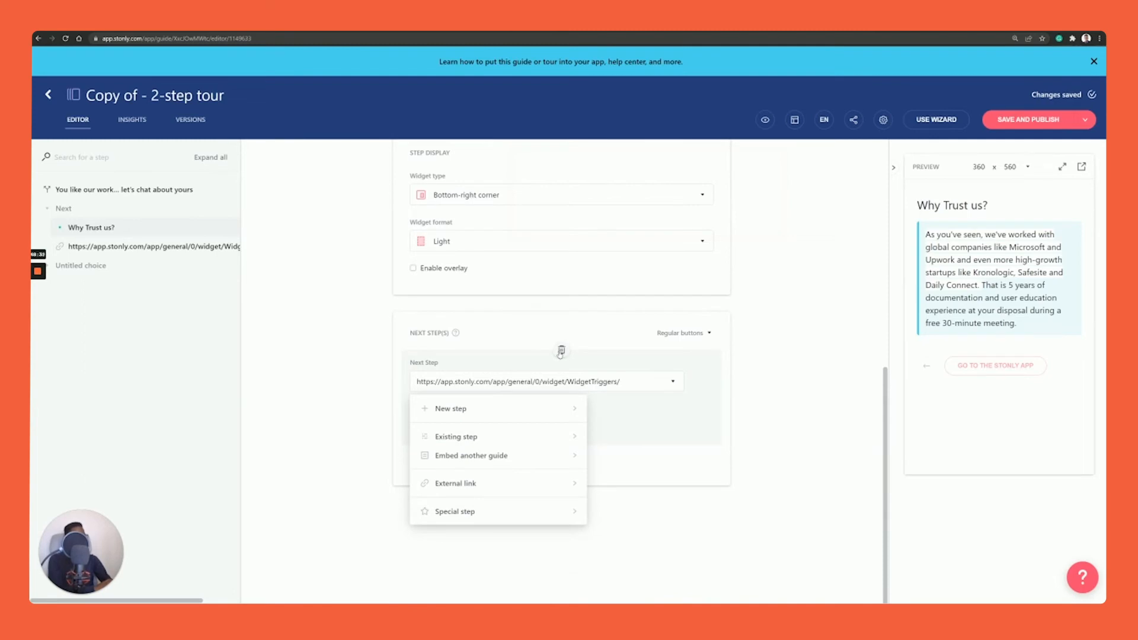
click(572, 383)
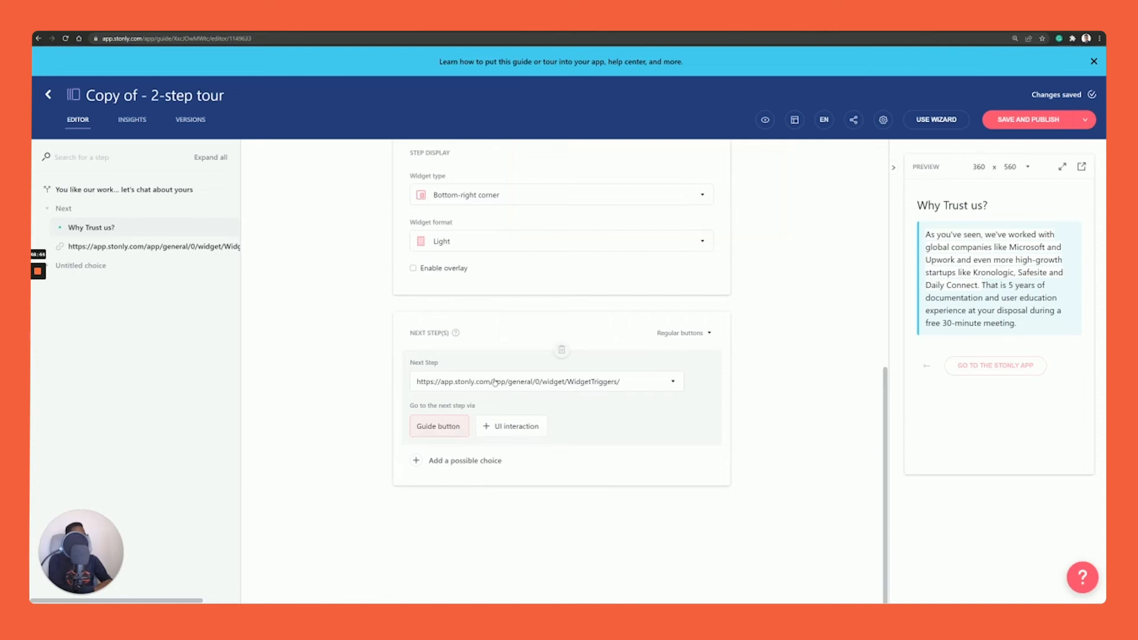
click(446, 433)
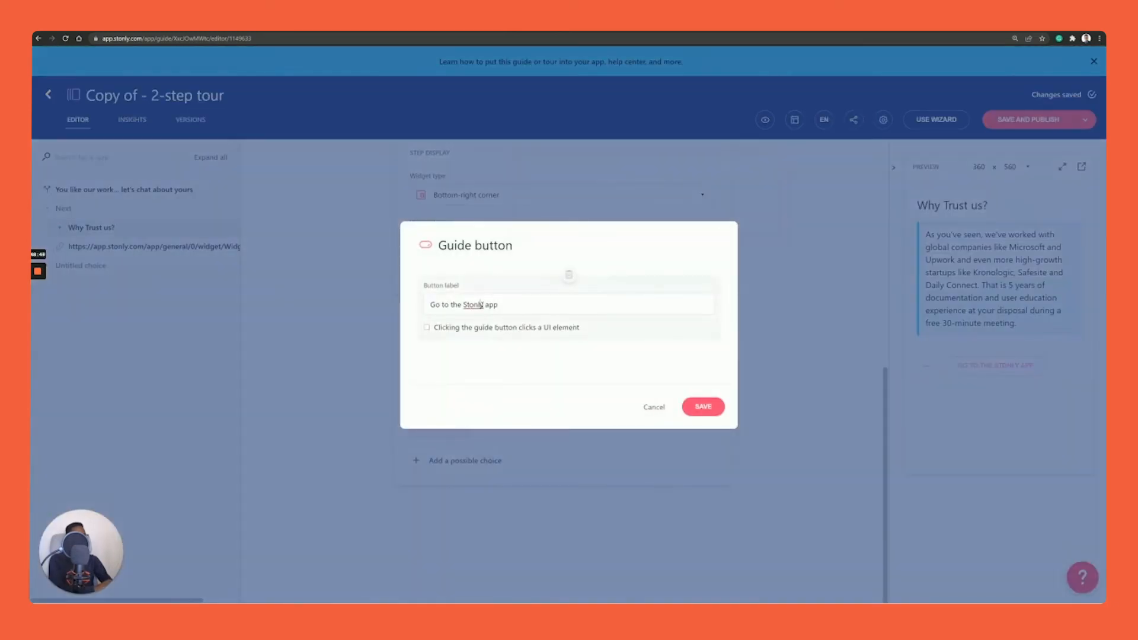
click(644, 408)
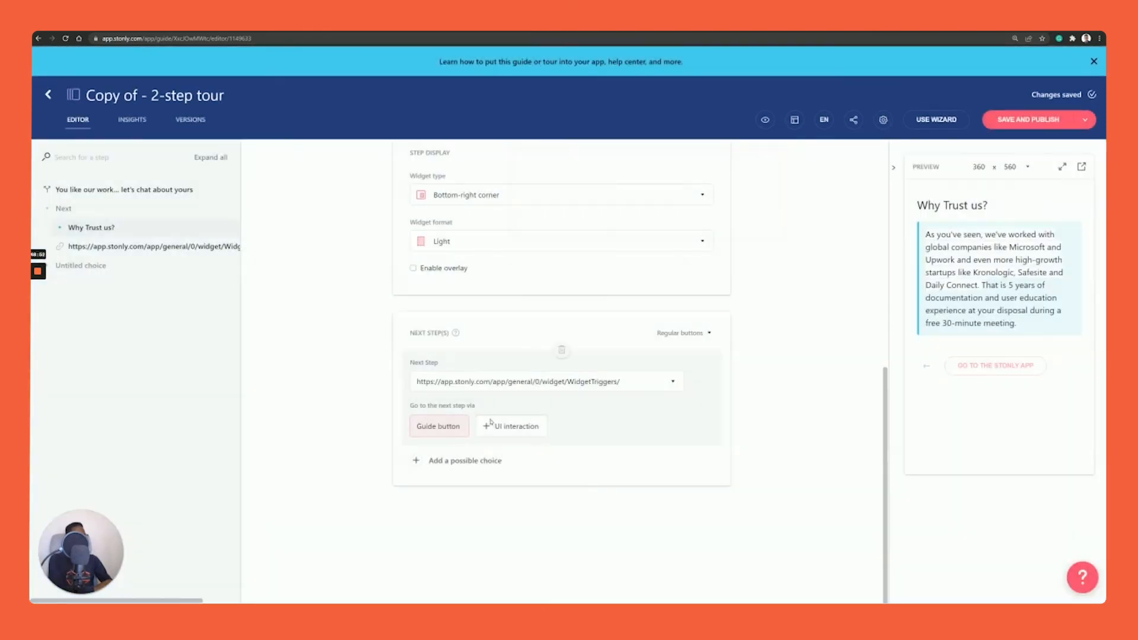
click(491, 424)
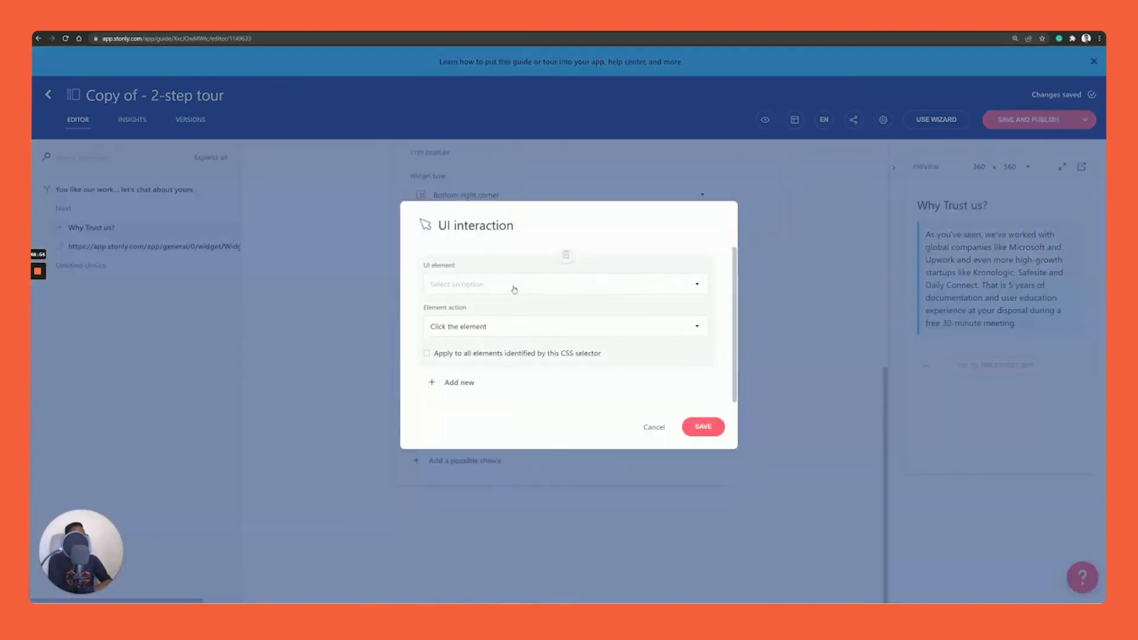
click(515, 287)
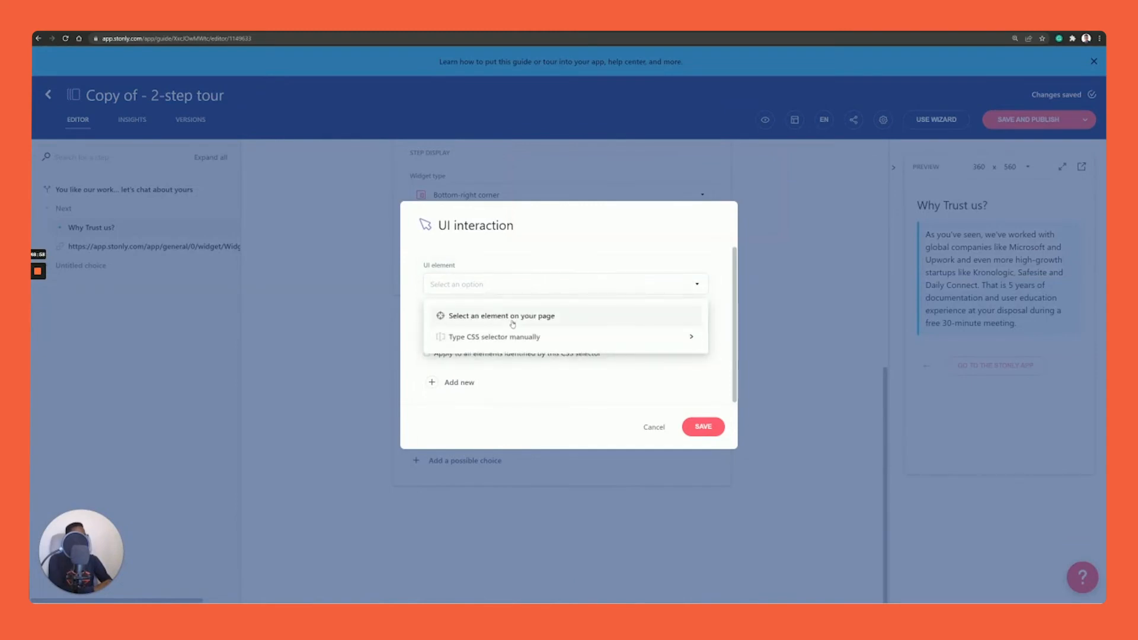
click(454, 383)
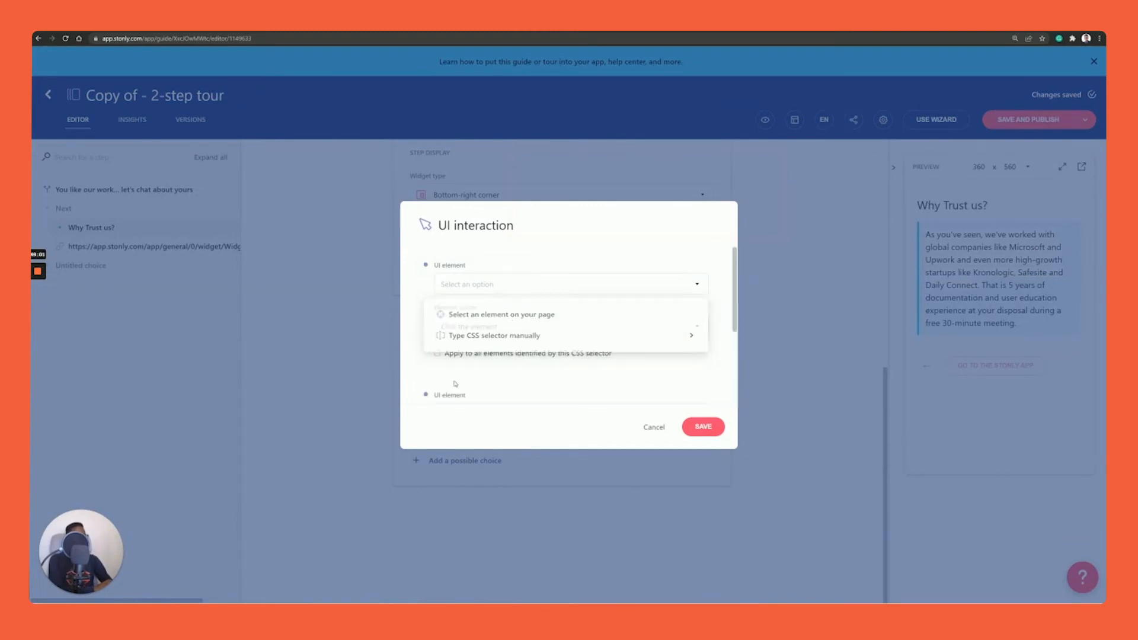
click(654, 427)
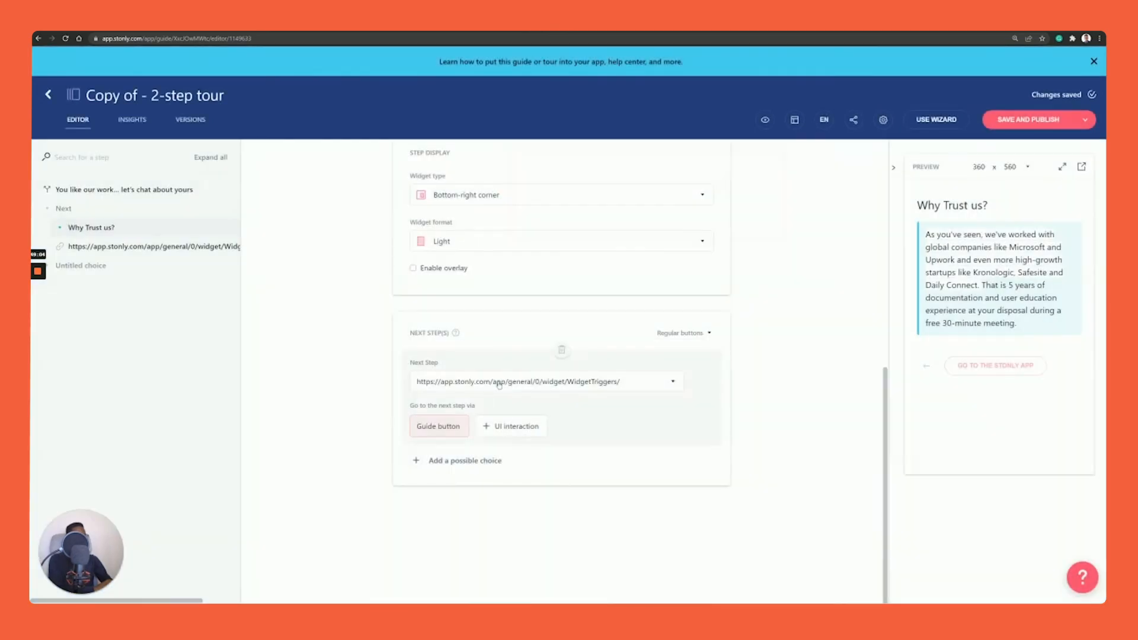
Step: Open the next step's external link for editing and copy the address of the NSD website's Contact page
click(531, 384)
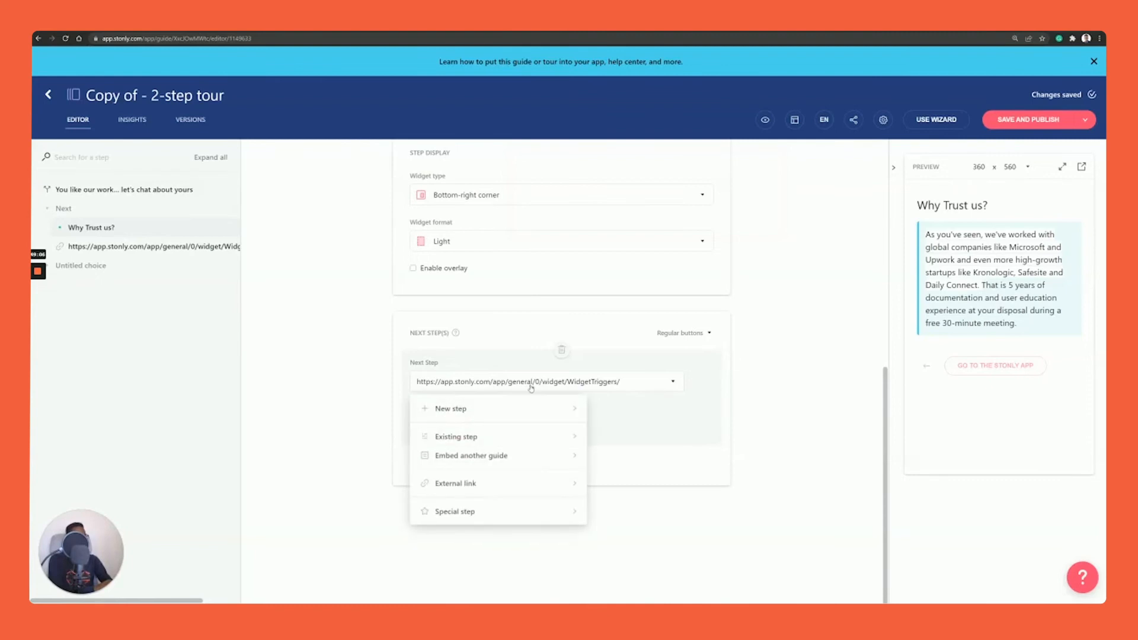
click(532, 484)
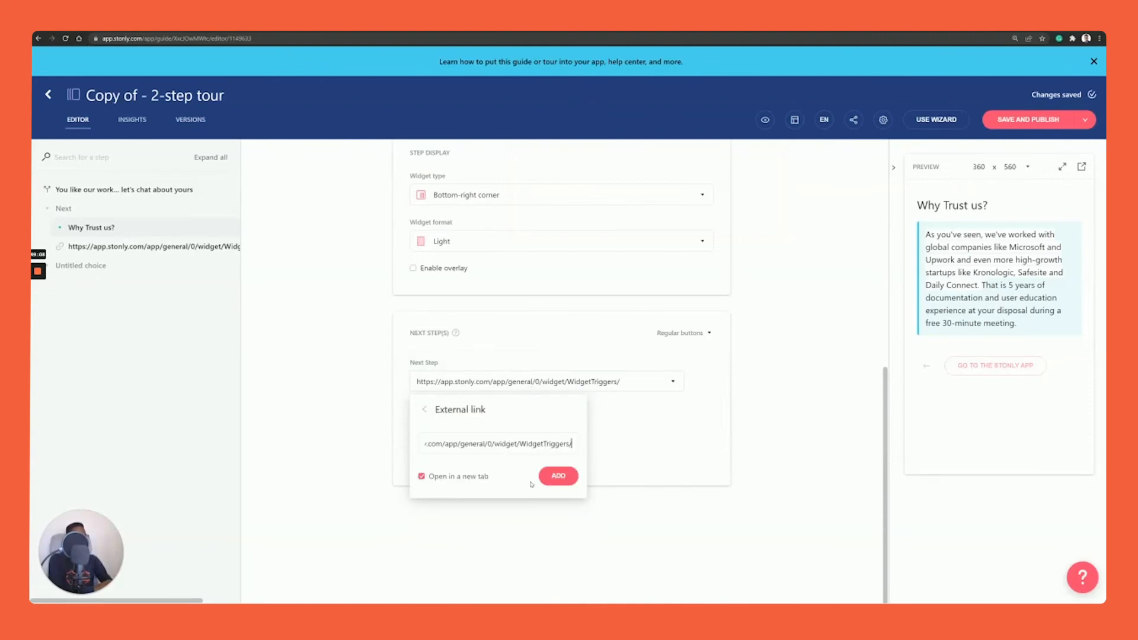
triple_click(537, 445)
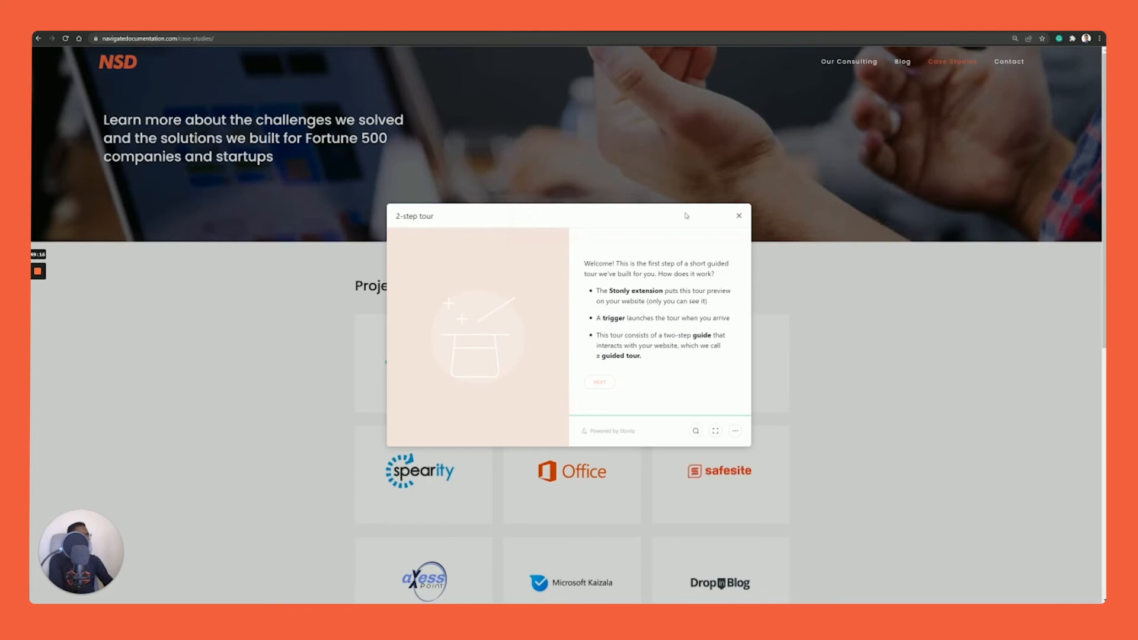
click(740, 214)
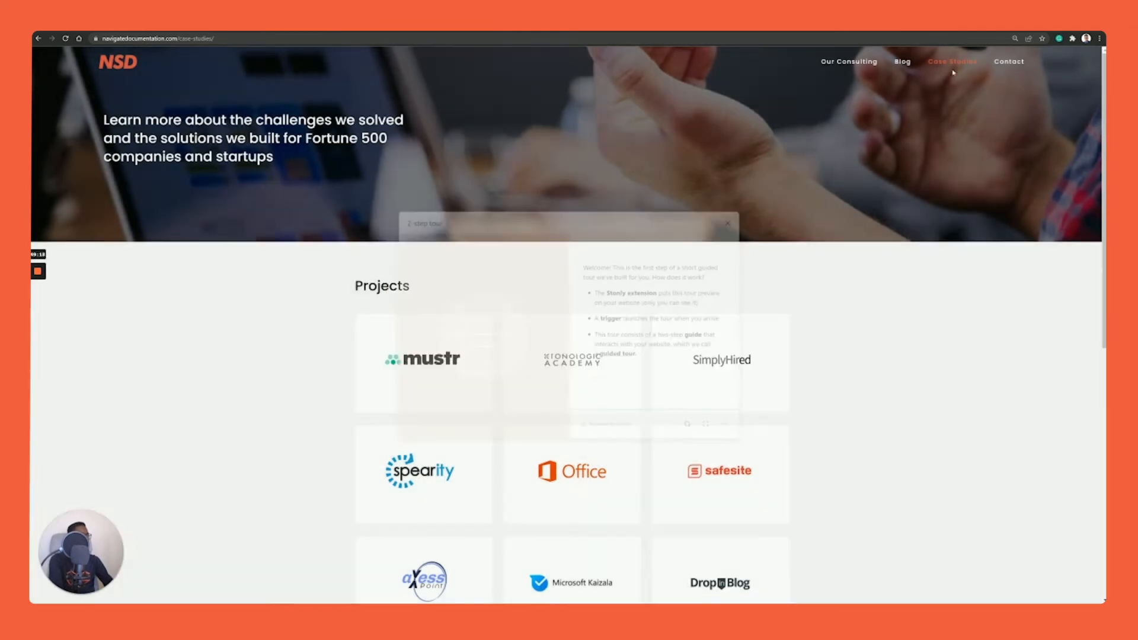
click(1009, 63)
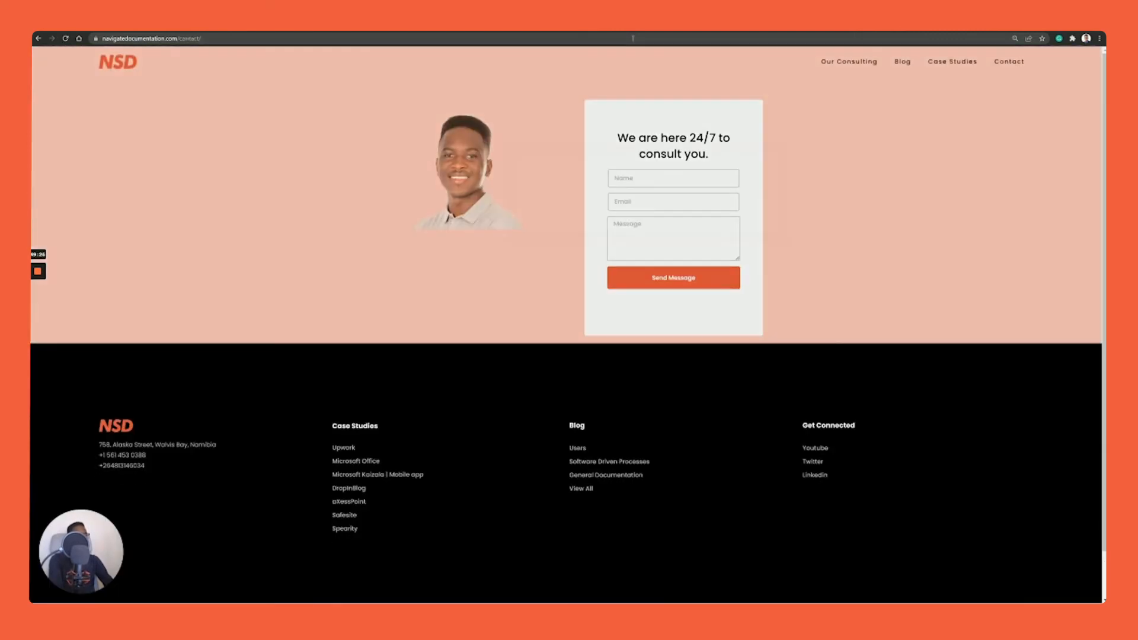
click(633, 38)
key(ctrl+c)
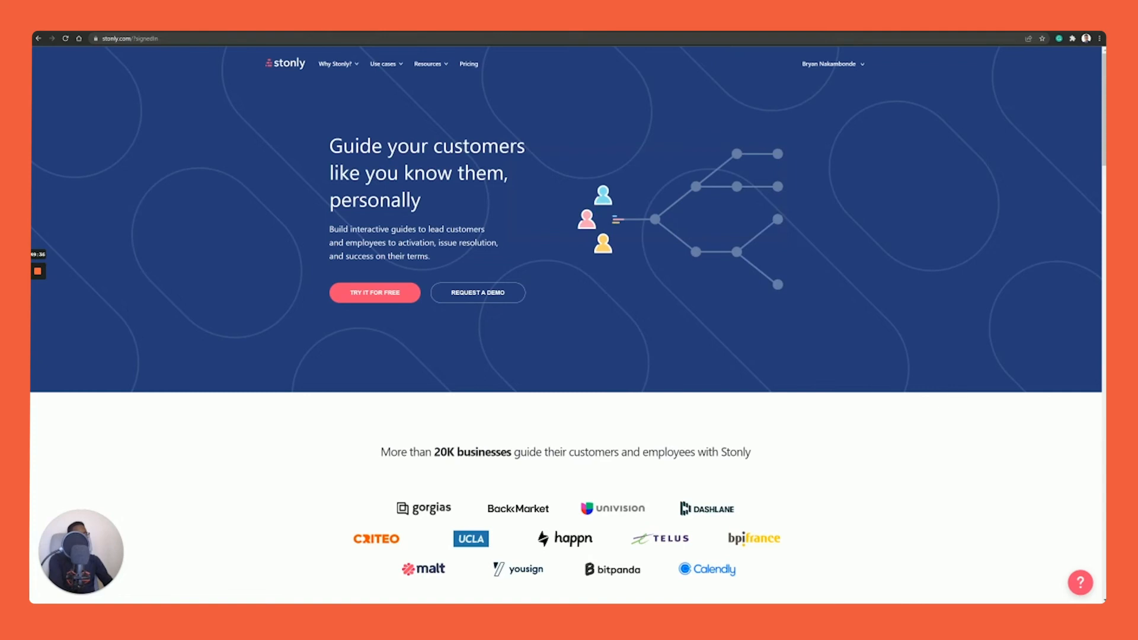
key(ctrl+Tab)
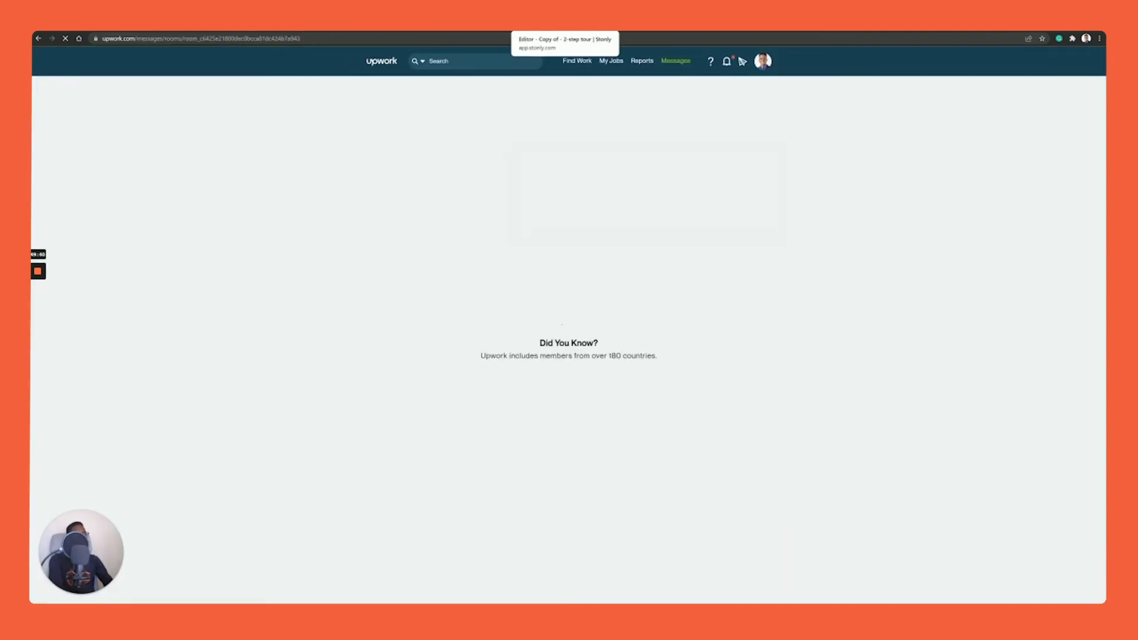
click(551, 28)
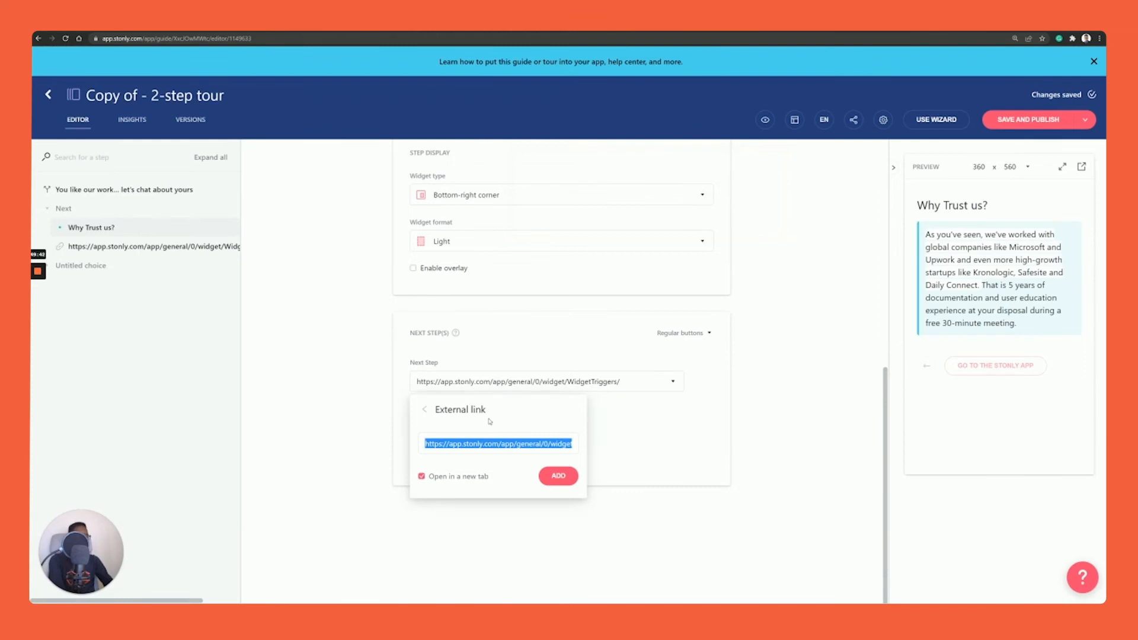
triple_click(492, 444)
right_click(492, 446)
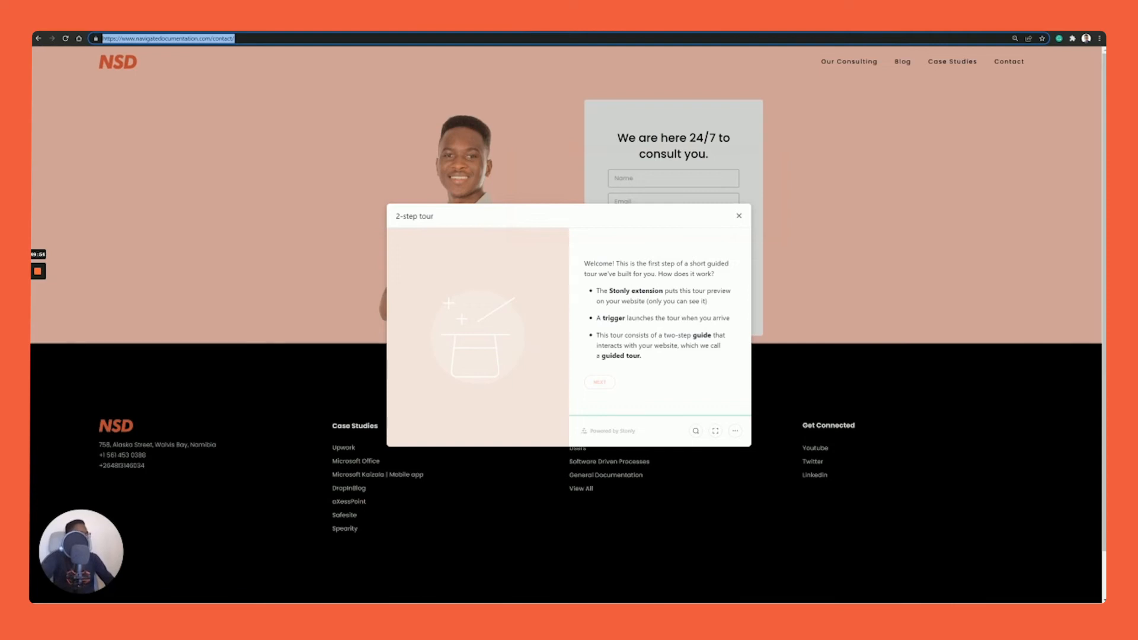
key(ctrl+Tab)
key(ctrl+Tab)
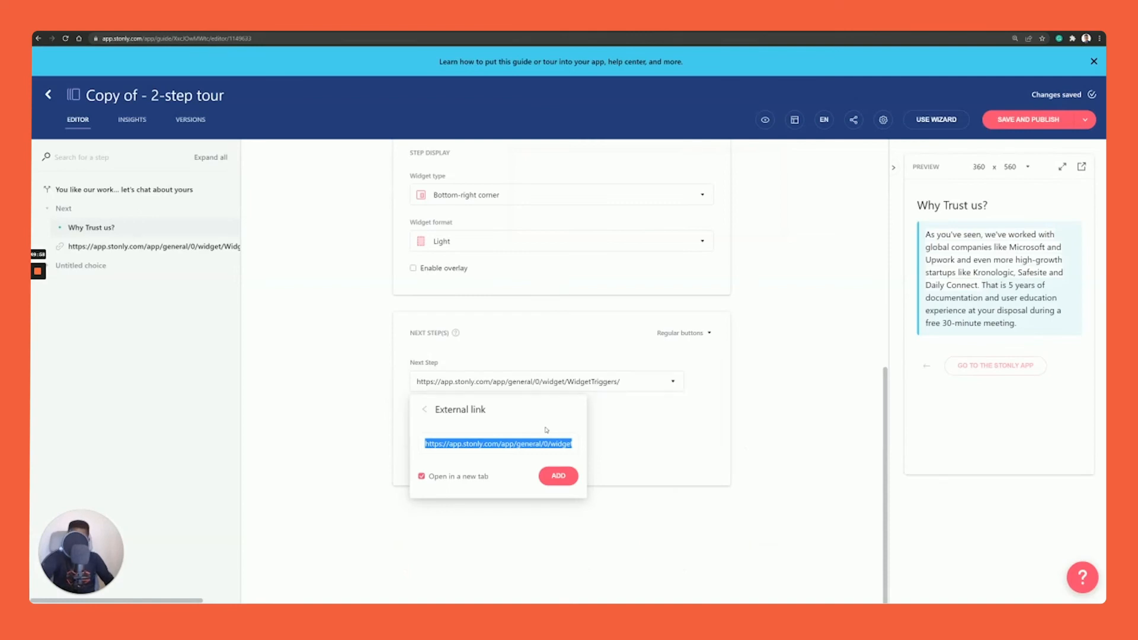
key(ctrl+v)
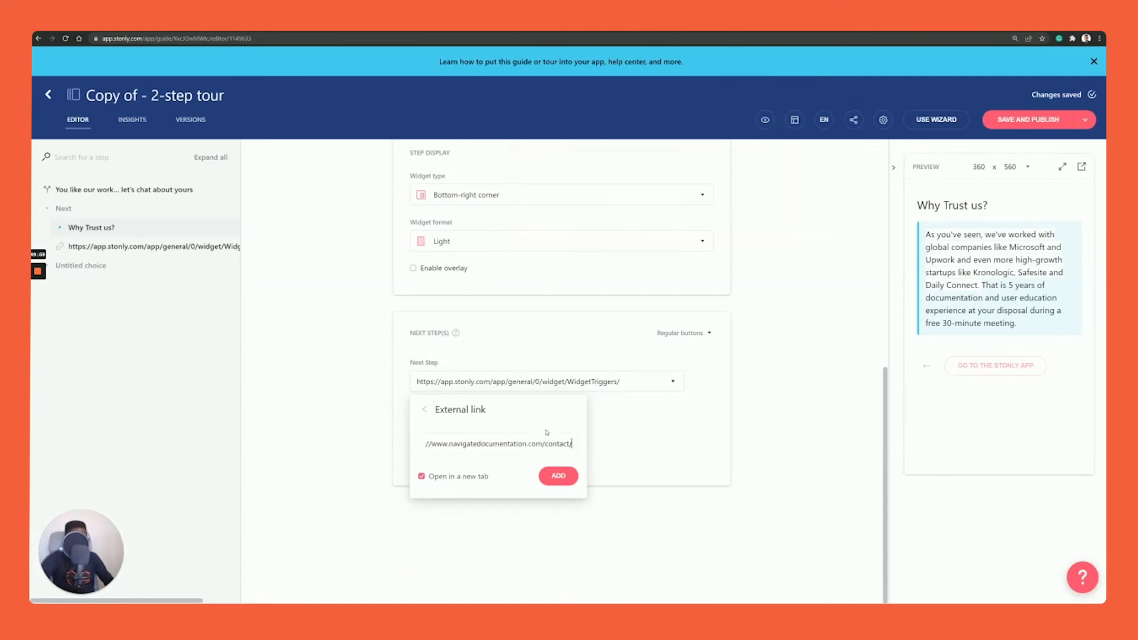
click(558, 477)
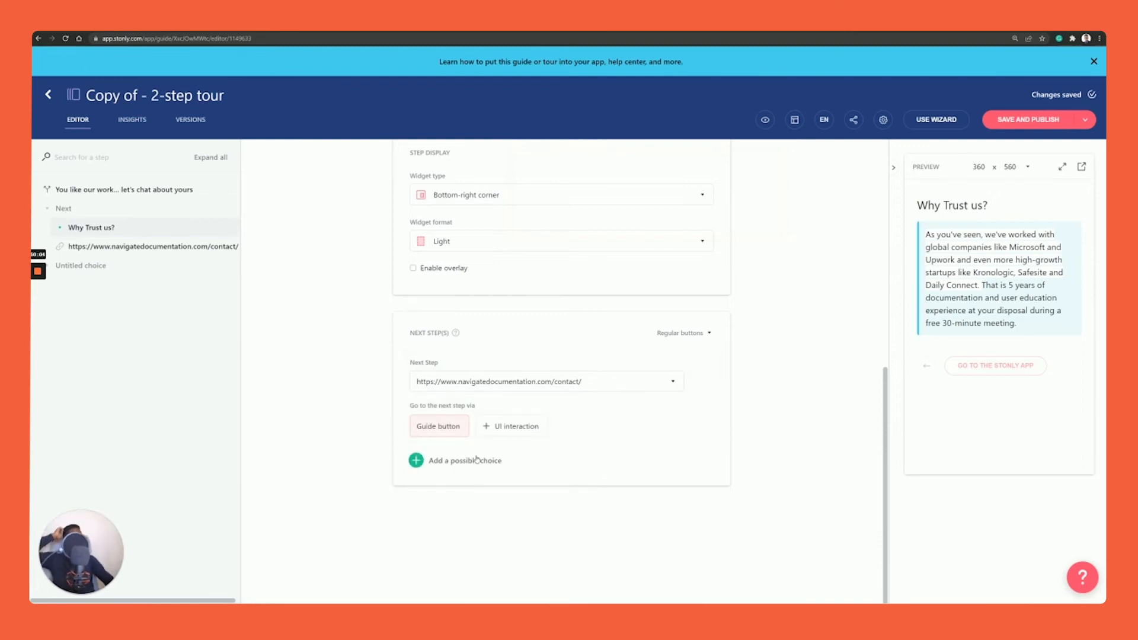
scroll(498, 325, up, 5)
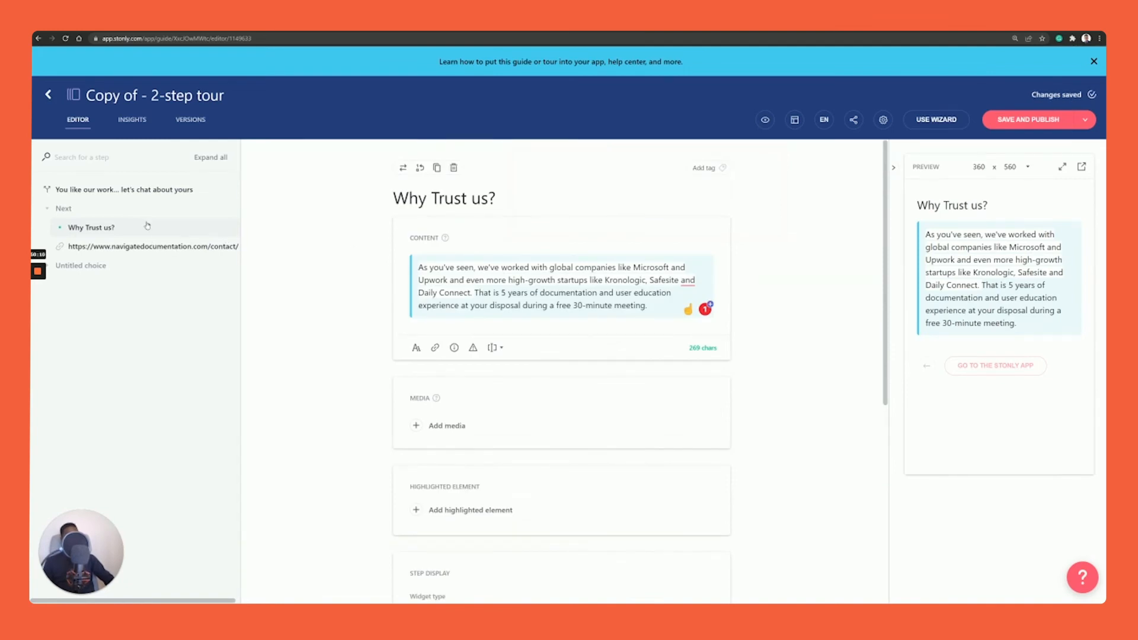
click(63, 211)
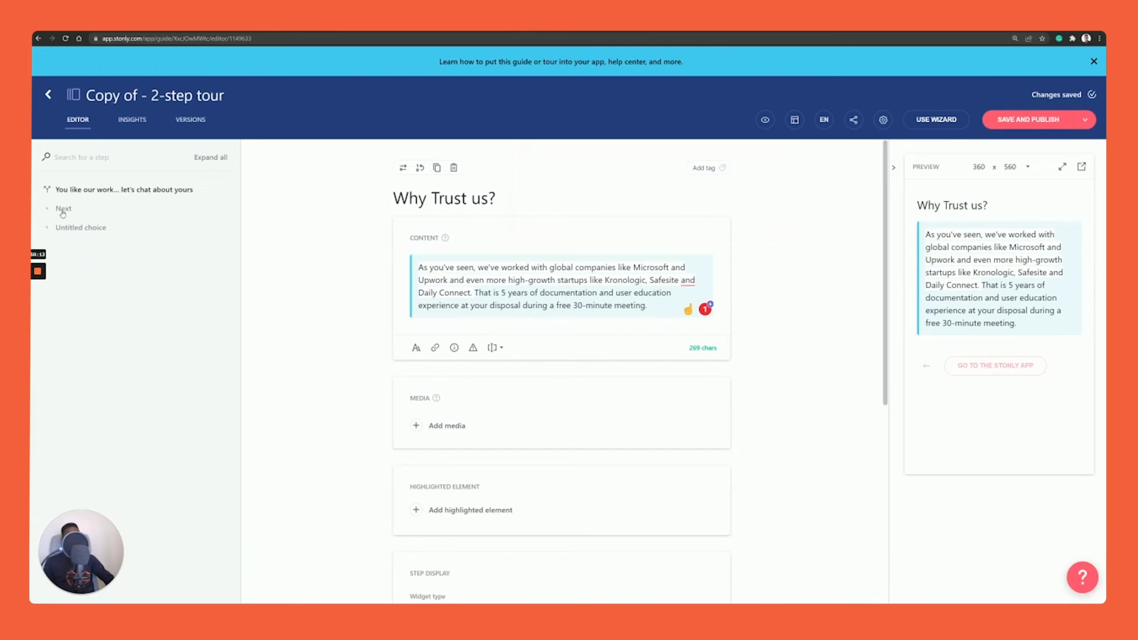
click(55, 210)
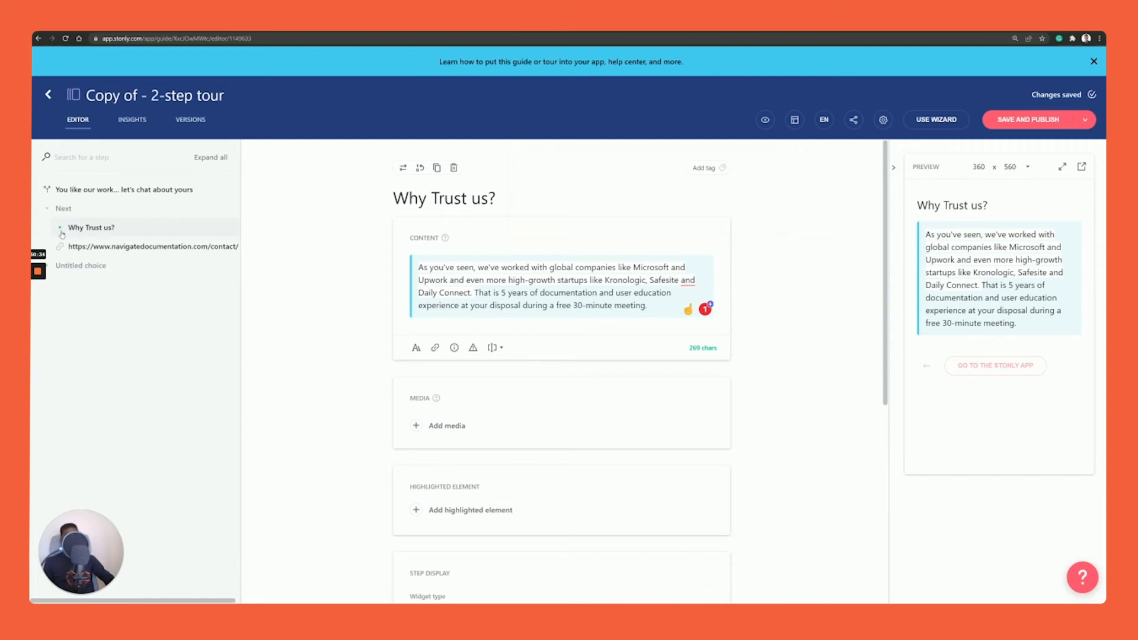
click(64, 211)
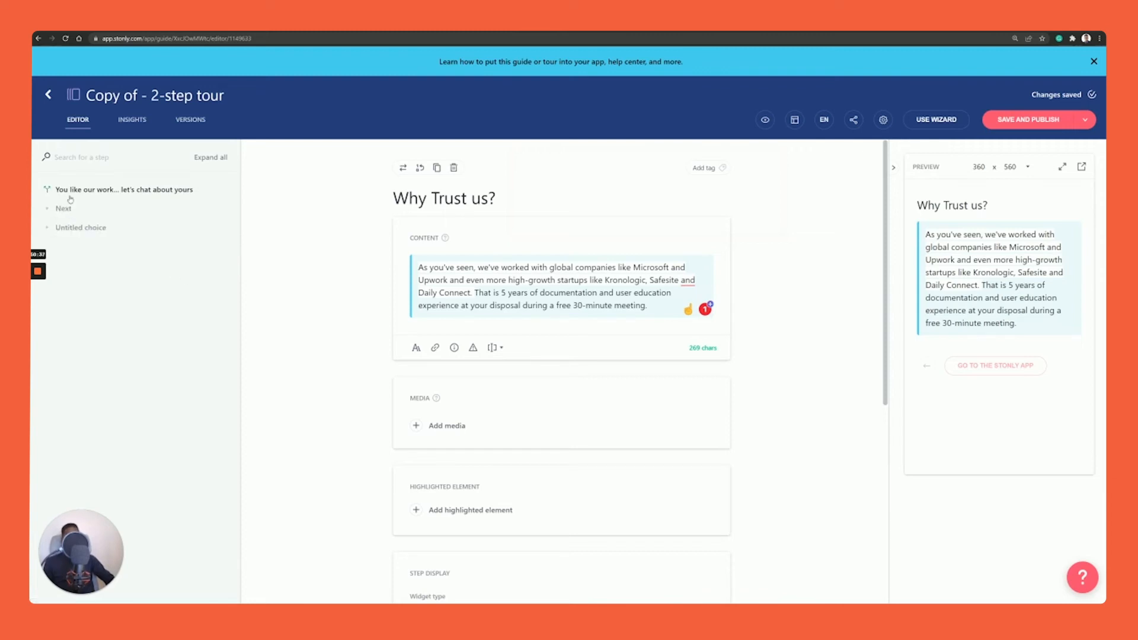
Step: Start adding a new step for Choice 2 of the "You like our work... let's chat about yours" step
click(70, 194)
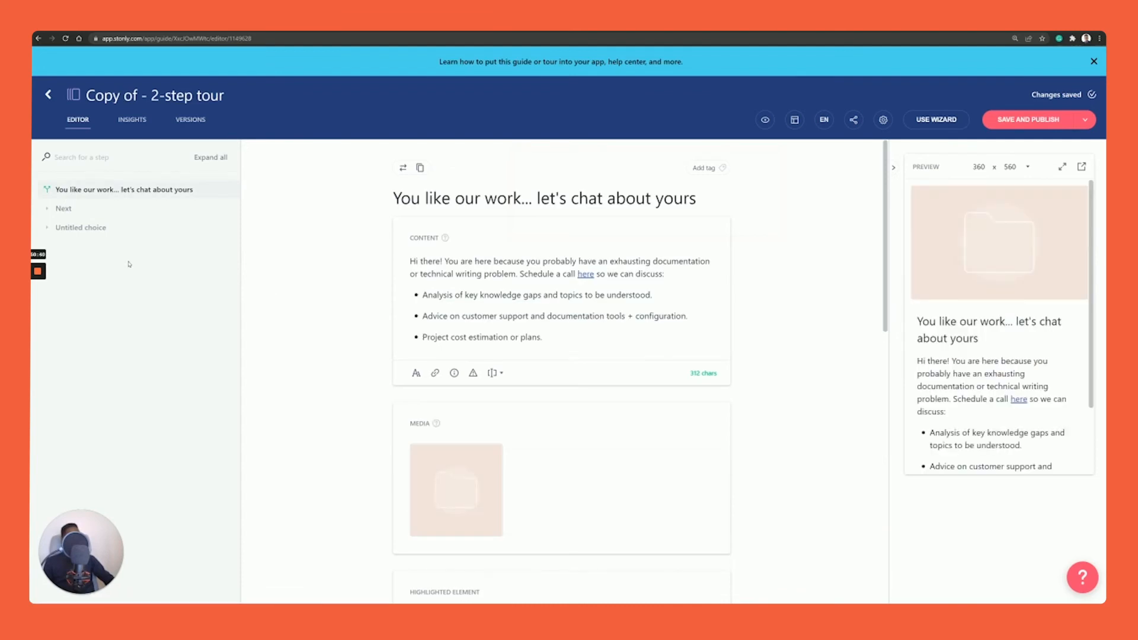
scroll(313, 308, down, 7)
scroll(313, 307, down, 4)
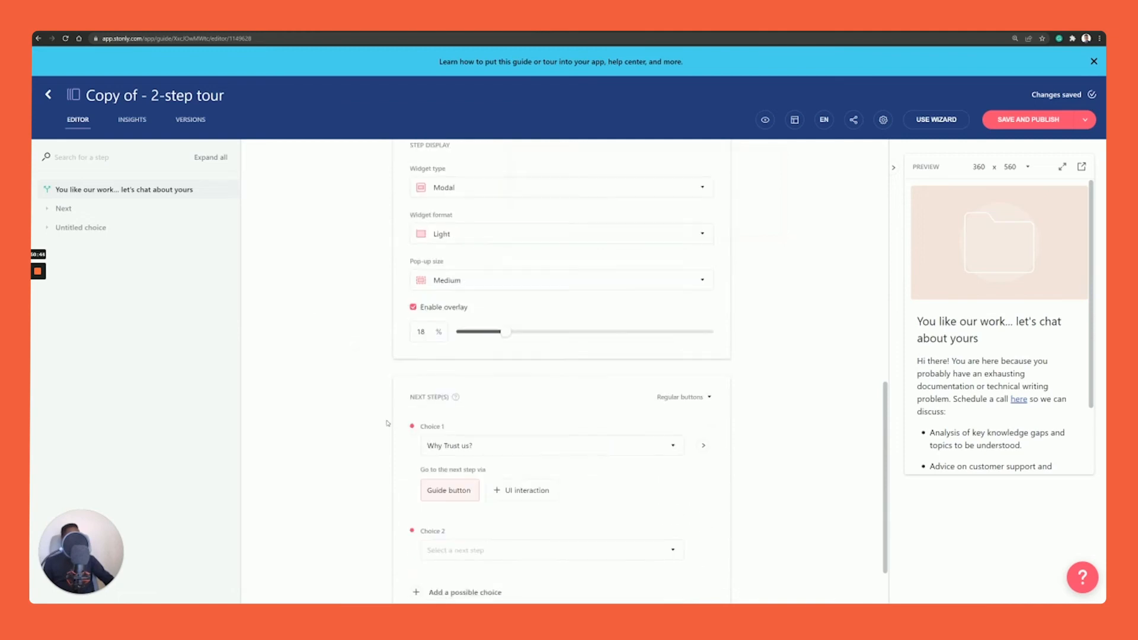
click(445, 512)
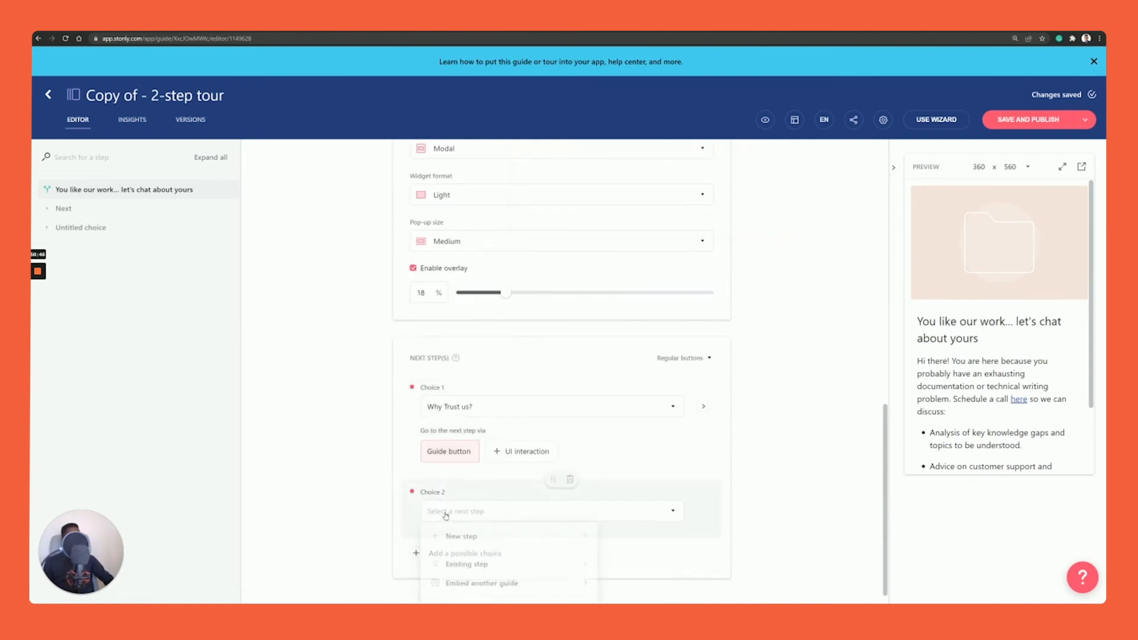
click(465, 538)
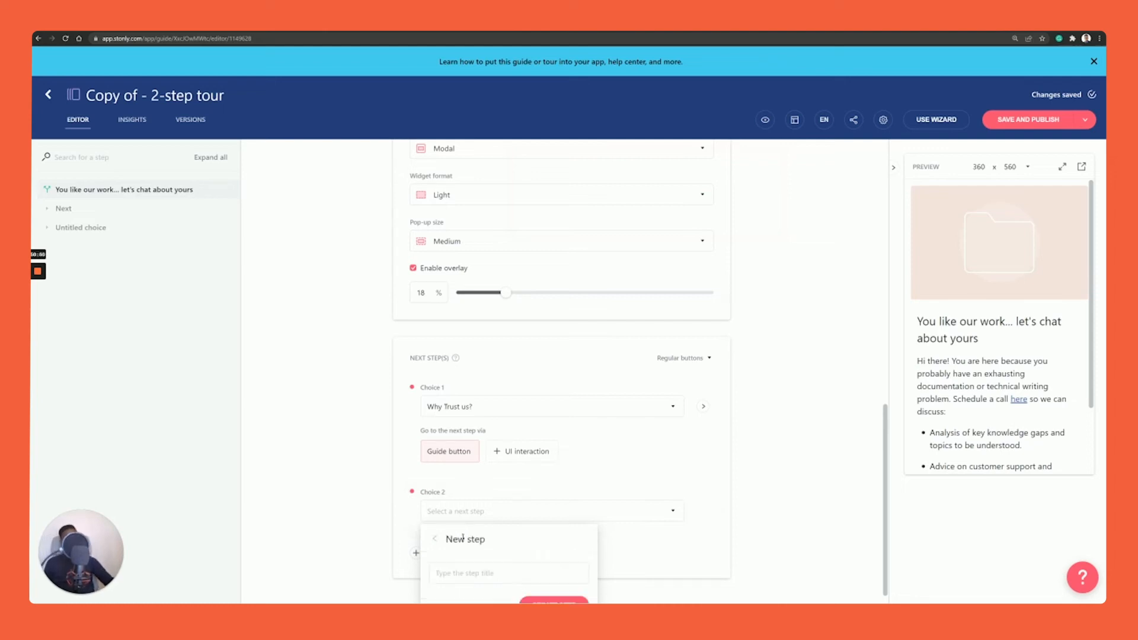
scroll(617, 320, down, 2)
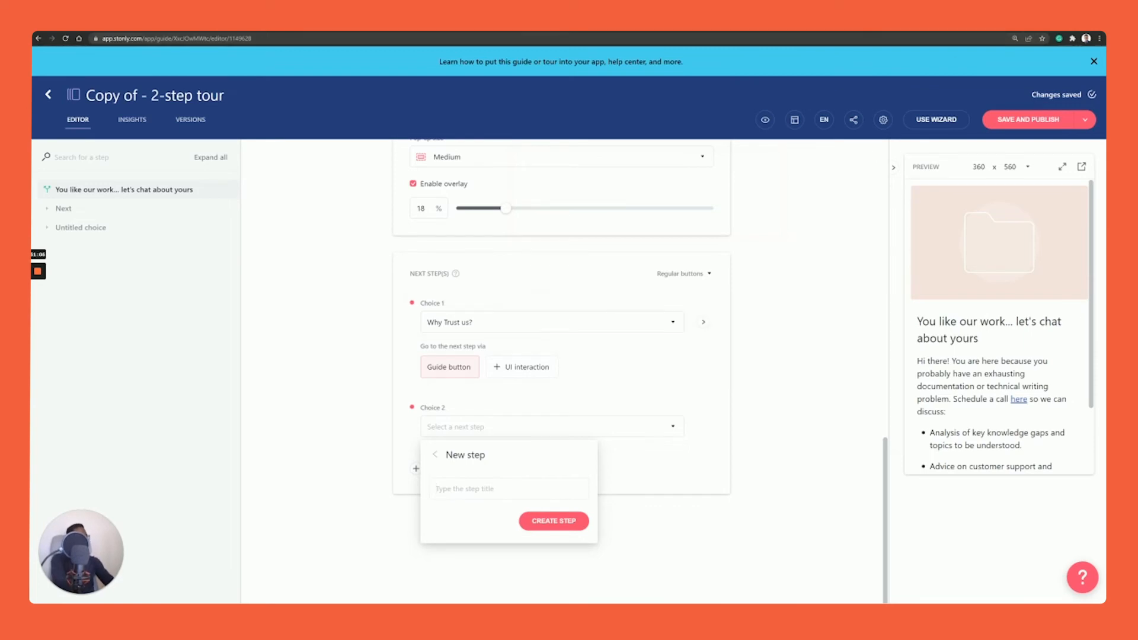
Step: Copy the address of the bookmarked Calendly booking calendar from a new browser tab and return to the tour being edited
key(ctrl+t)
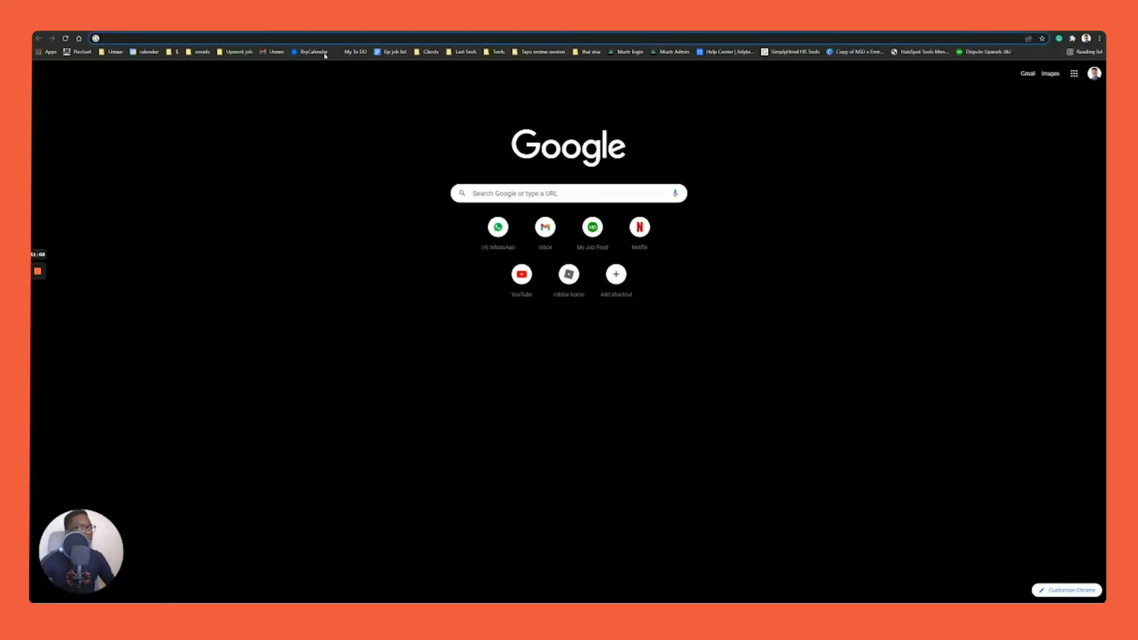
right_click(325, 55)
click(346, 122)
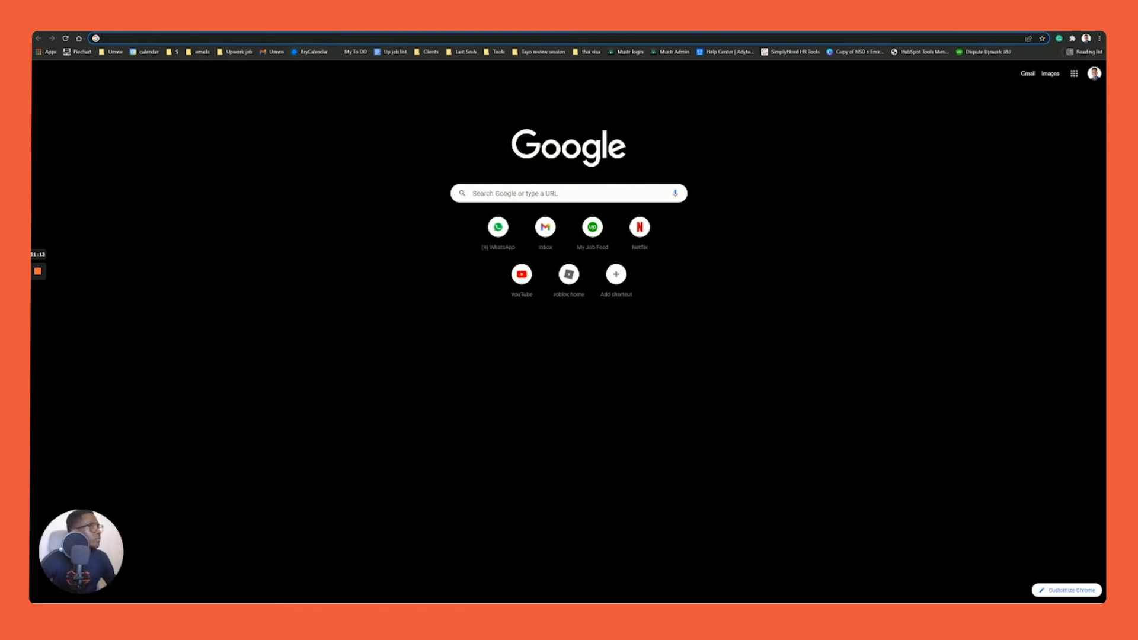
click(568, 26)
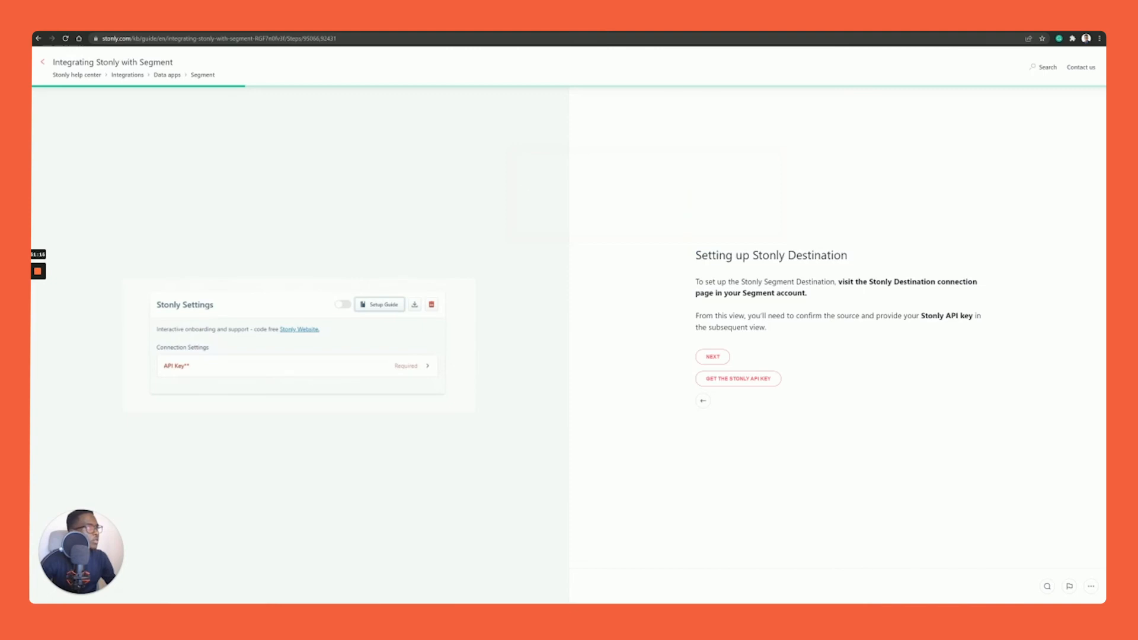
click(501, 26)
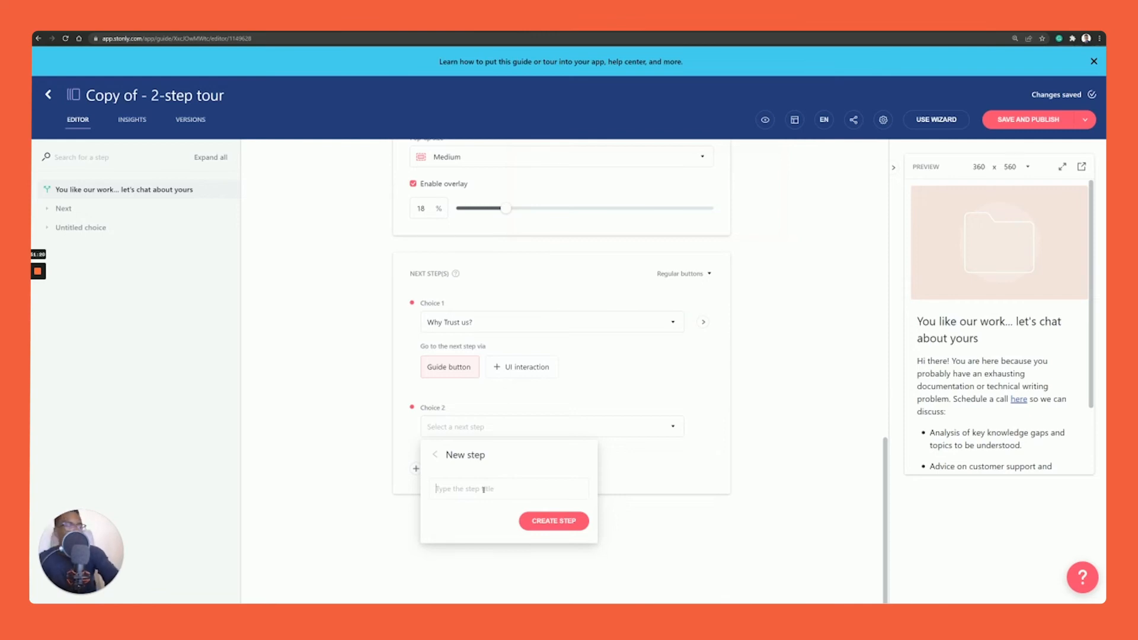
Step: Create Choice 2's new step titled "Let's schedule a call" and examine its guide button options without adding one
text(Let's sc)
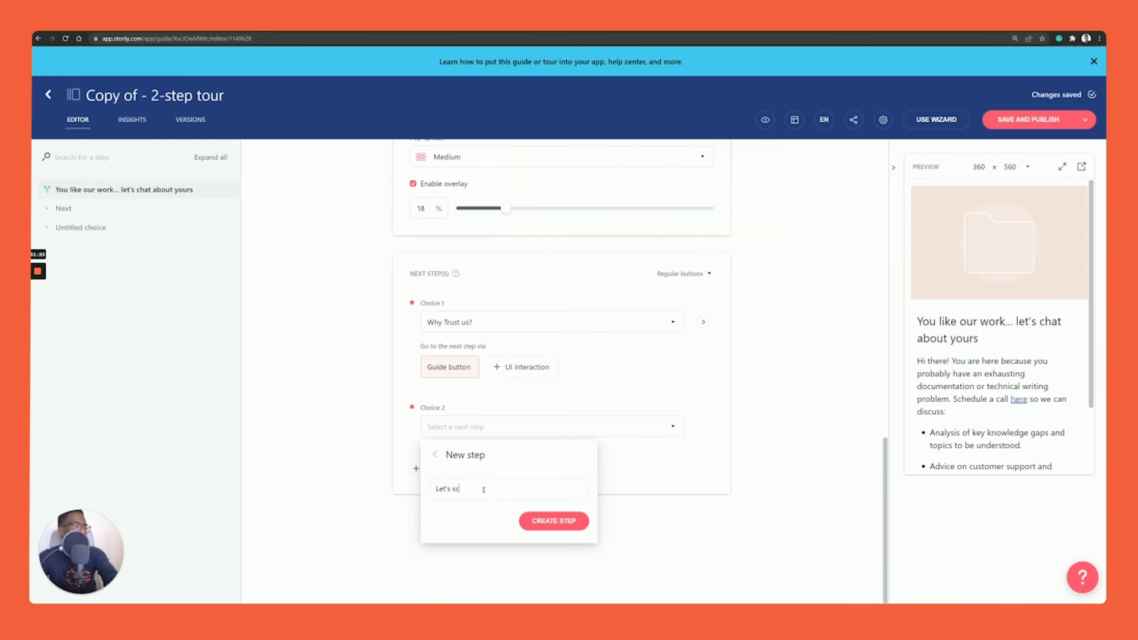
text(hedule a call)
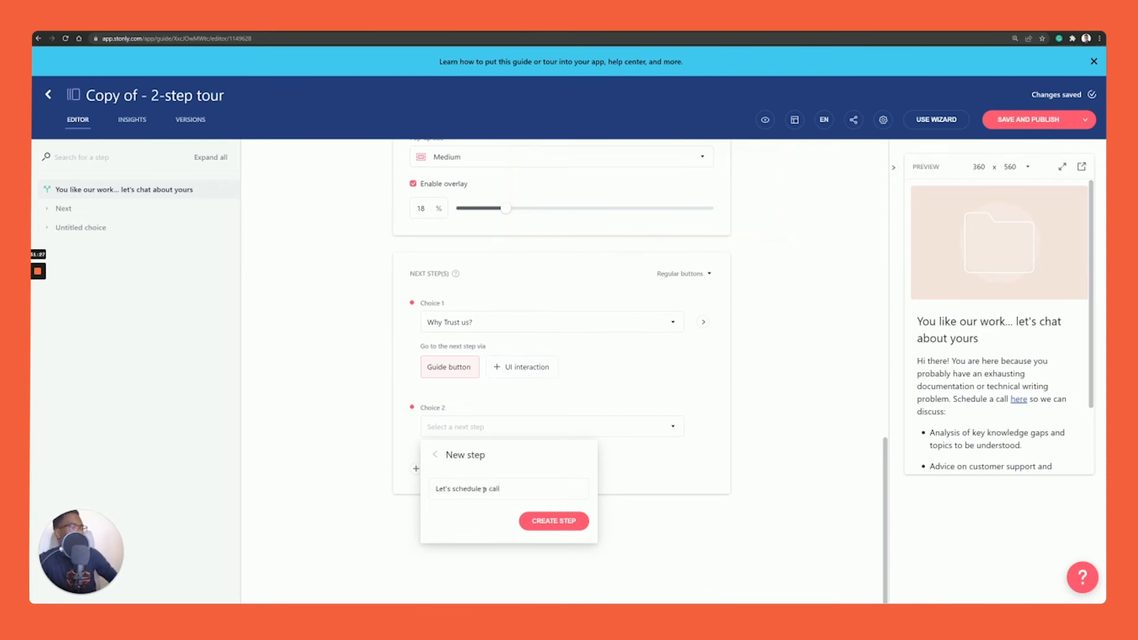
click(539, 524)
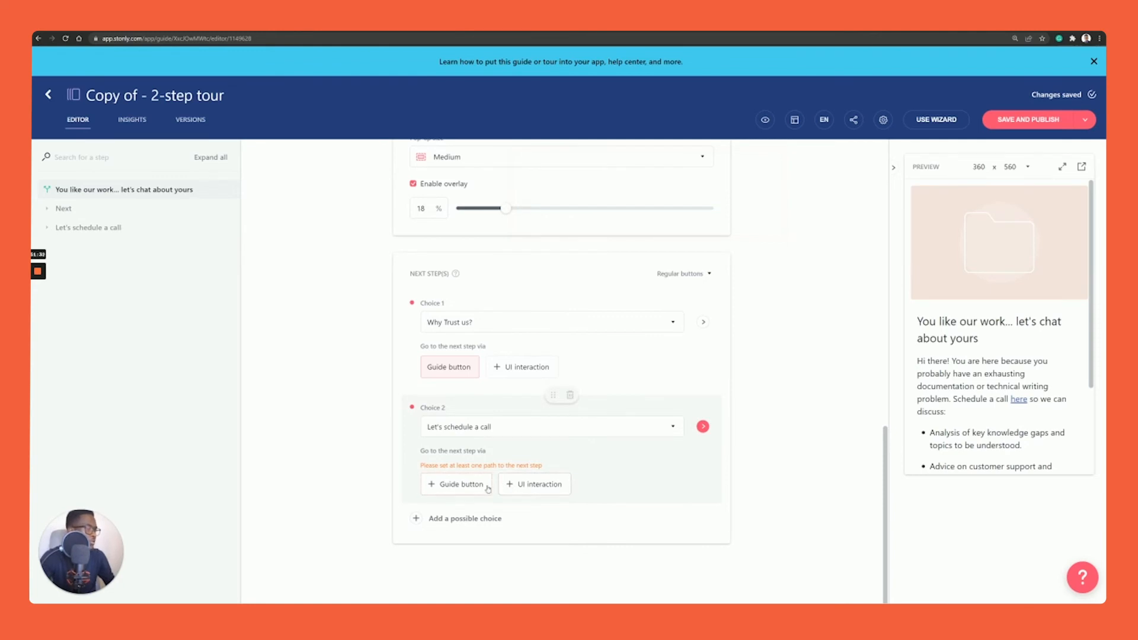
click(487, 486)
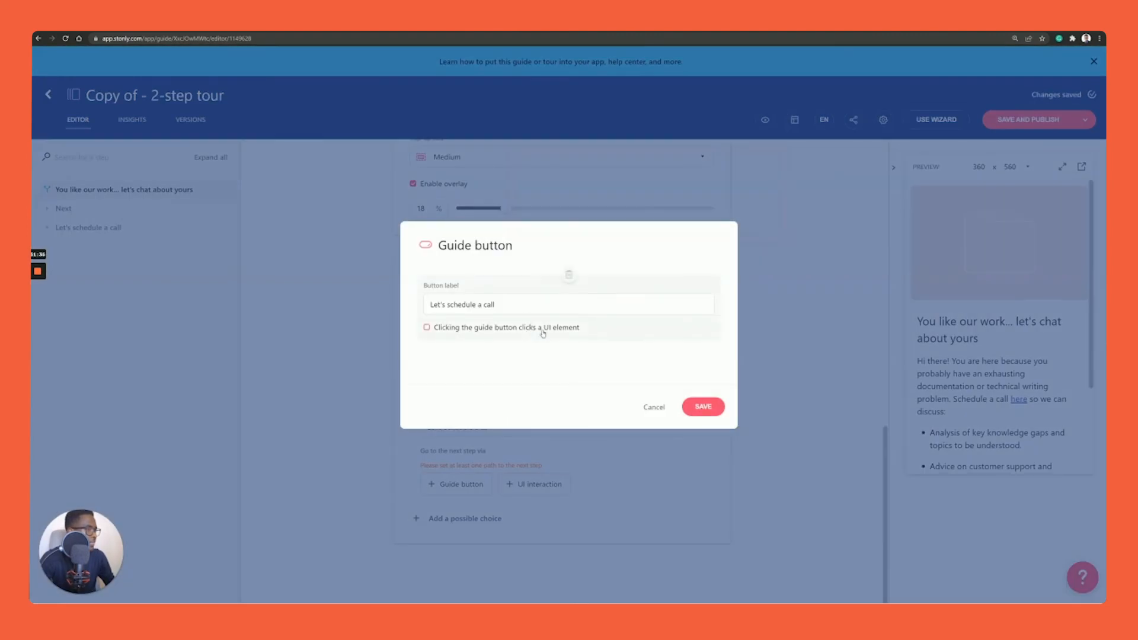
click(544, 473)
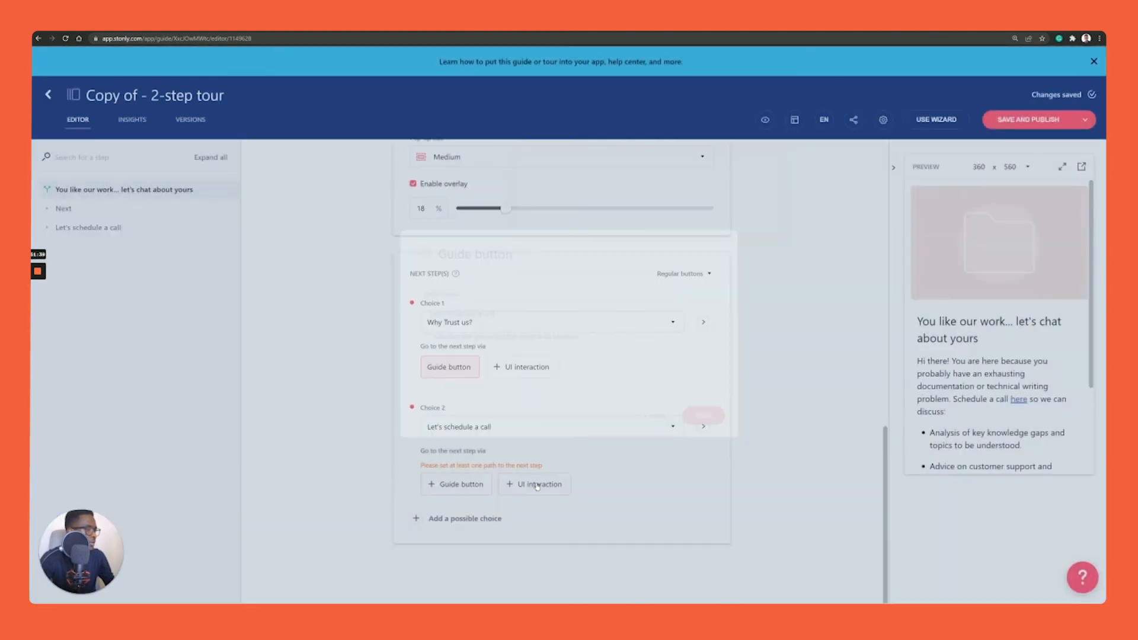
Step: Point Choice 2 to an external link with the copied Calendly booking address, opening in a new tab
click(703, 426)
click(553, 532)
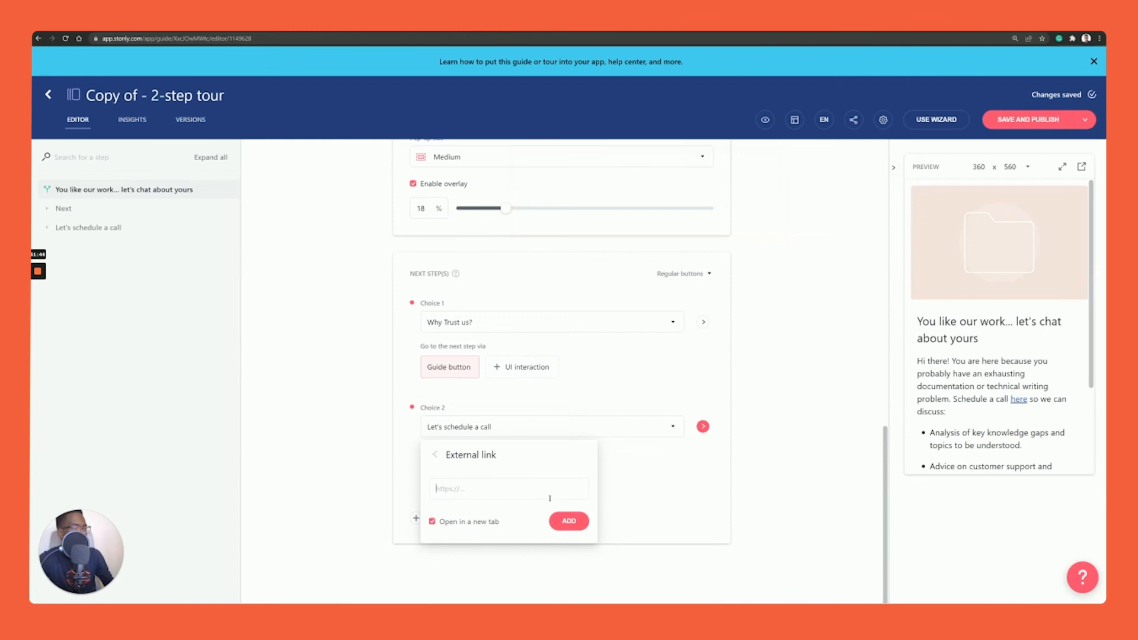
key(ctrl+v)
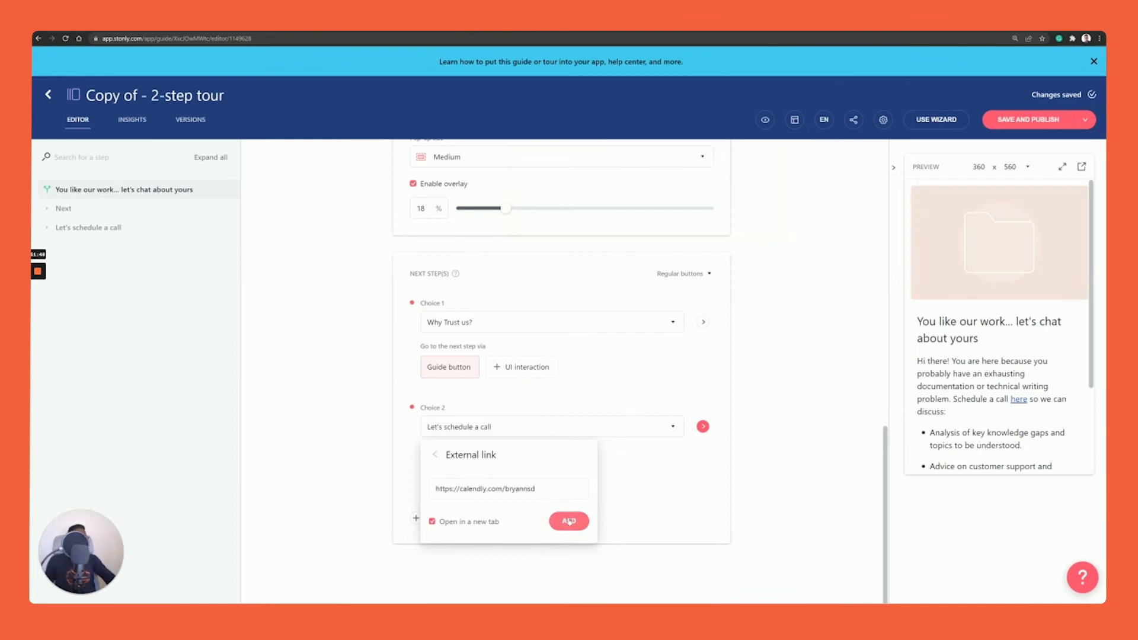
click(569, 521)
Step: Point Choice 1 to an external link with the Calendly booking address, opening in a new tab
click(522, 322)
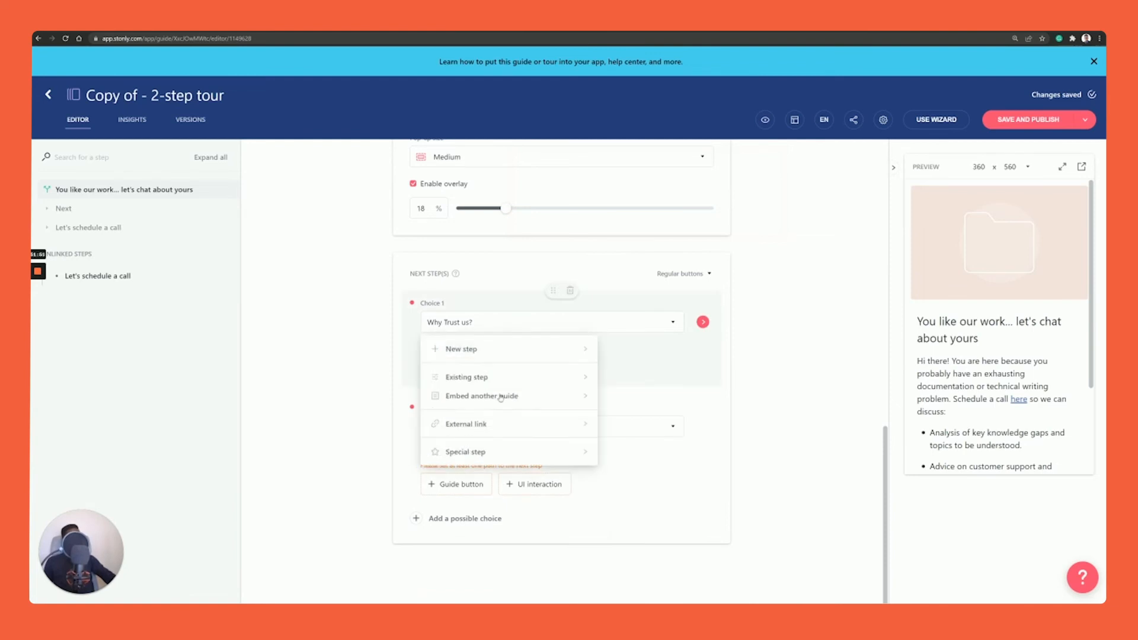
click(498, 424)
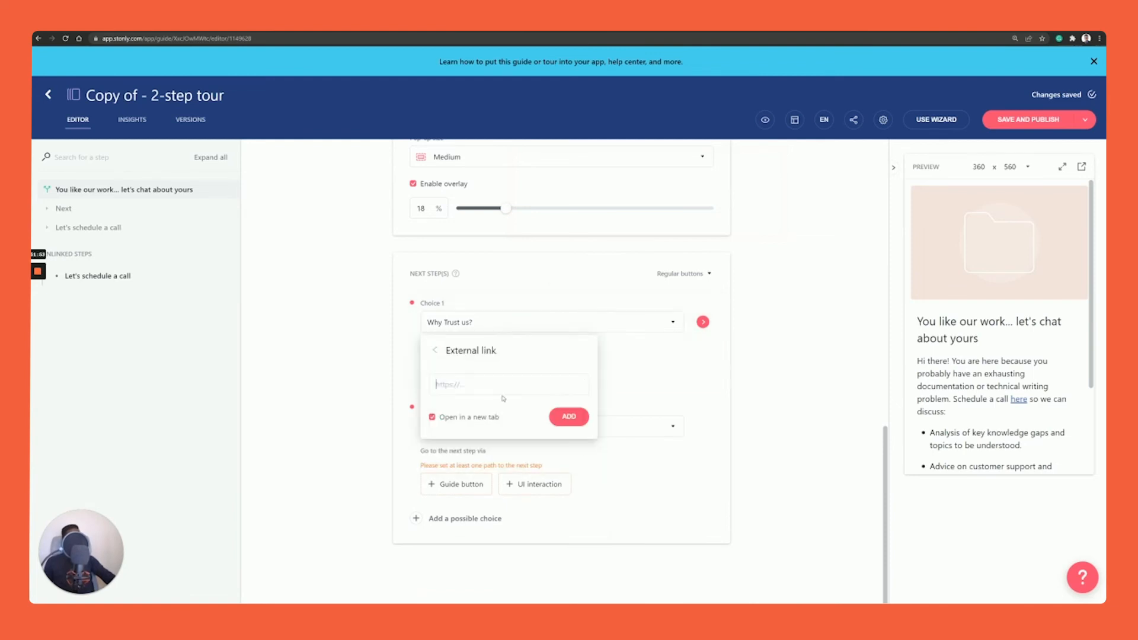
text(https://calendly.com/bryannsd)
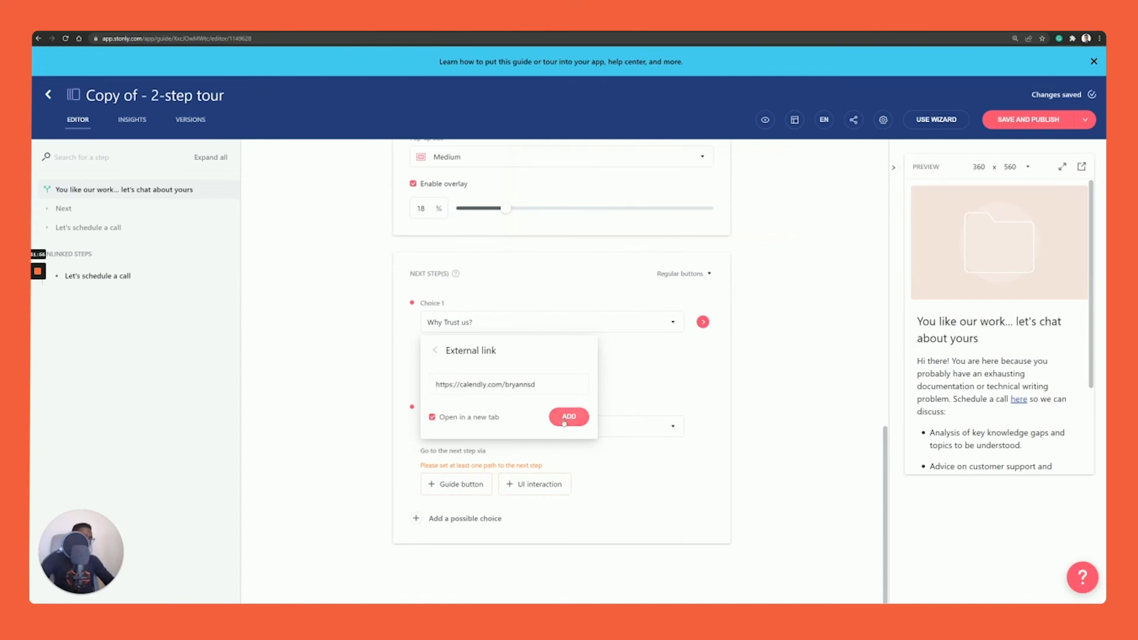
click(564, 422)
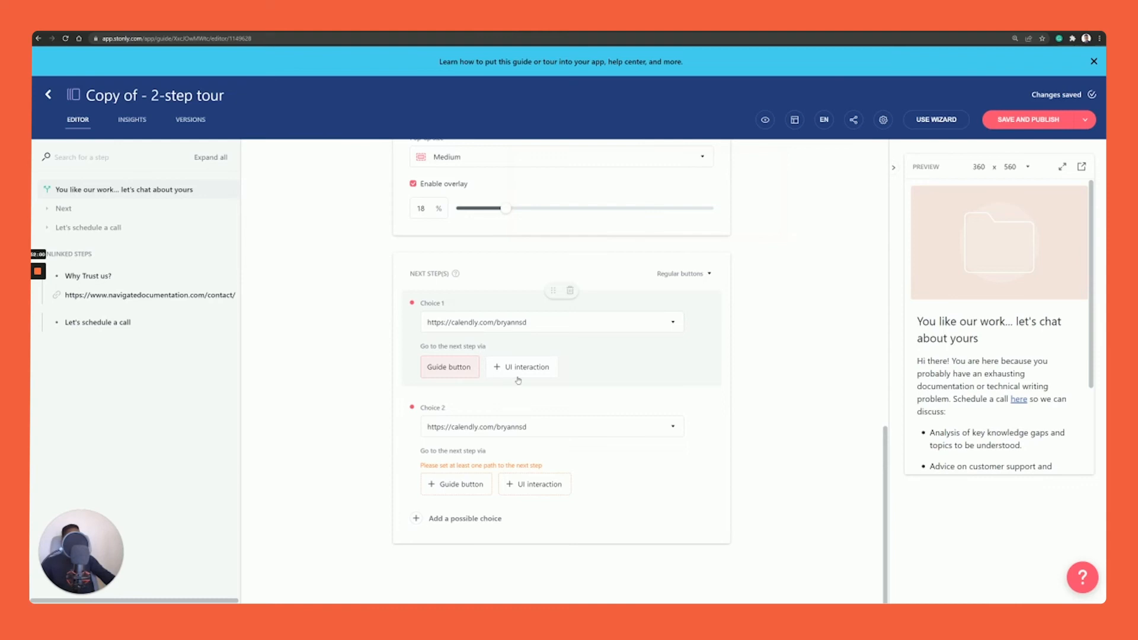
Step: Relink Choice 1 to the existing unlinked step "Why Trust us?"
scroll(518, 381, up, 2)
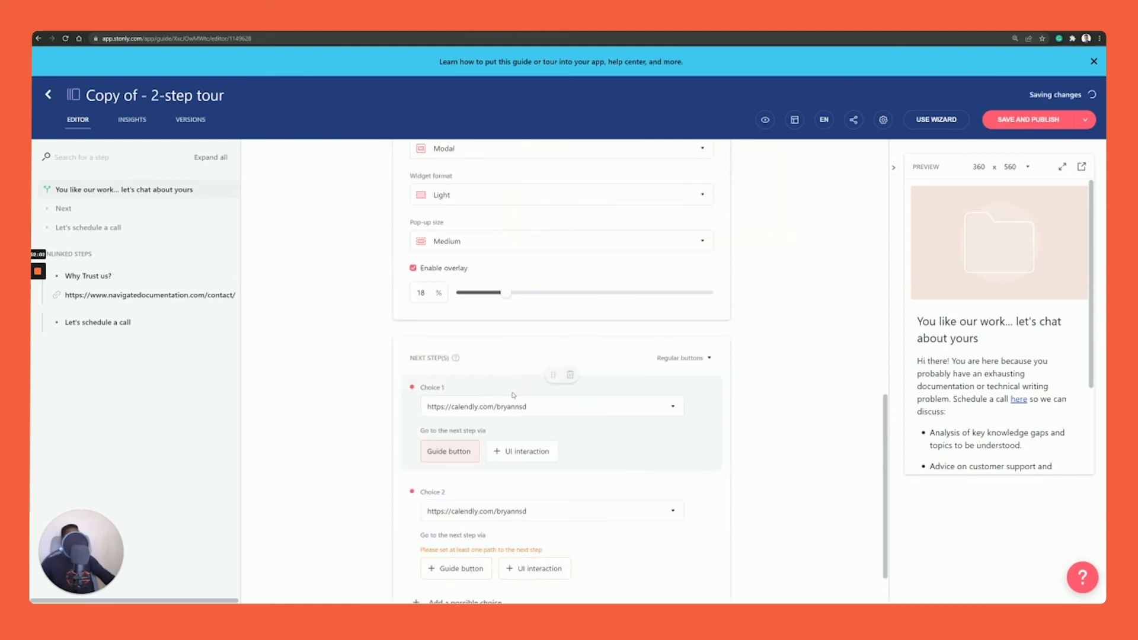
click(515, 411)
click(513, 465)
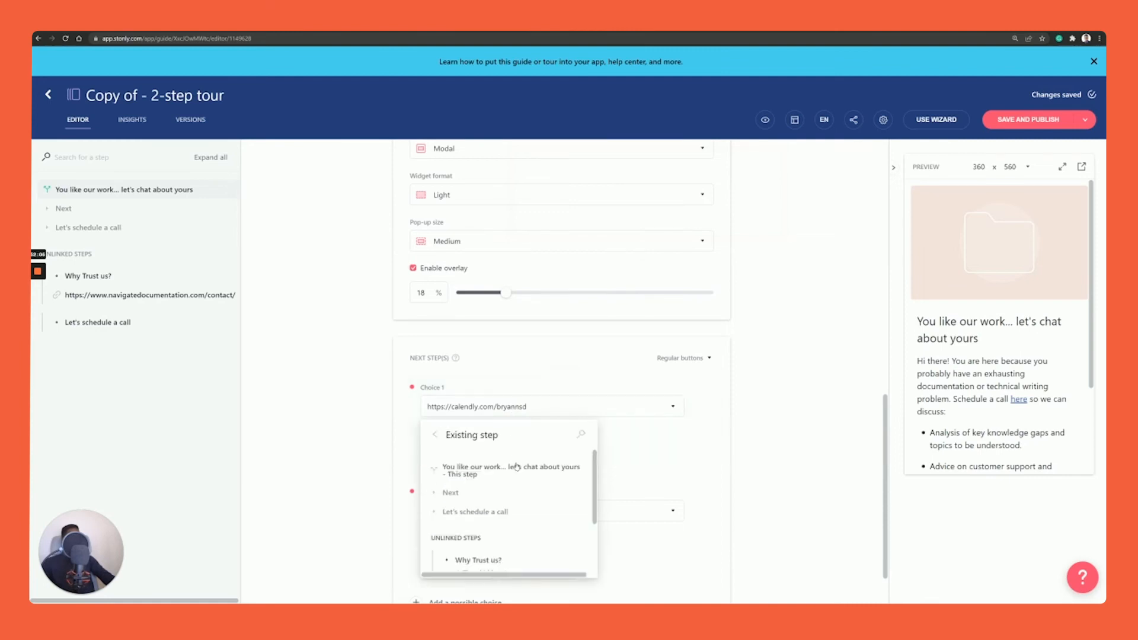
scroll(518, 468, down, 2)
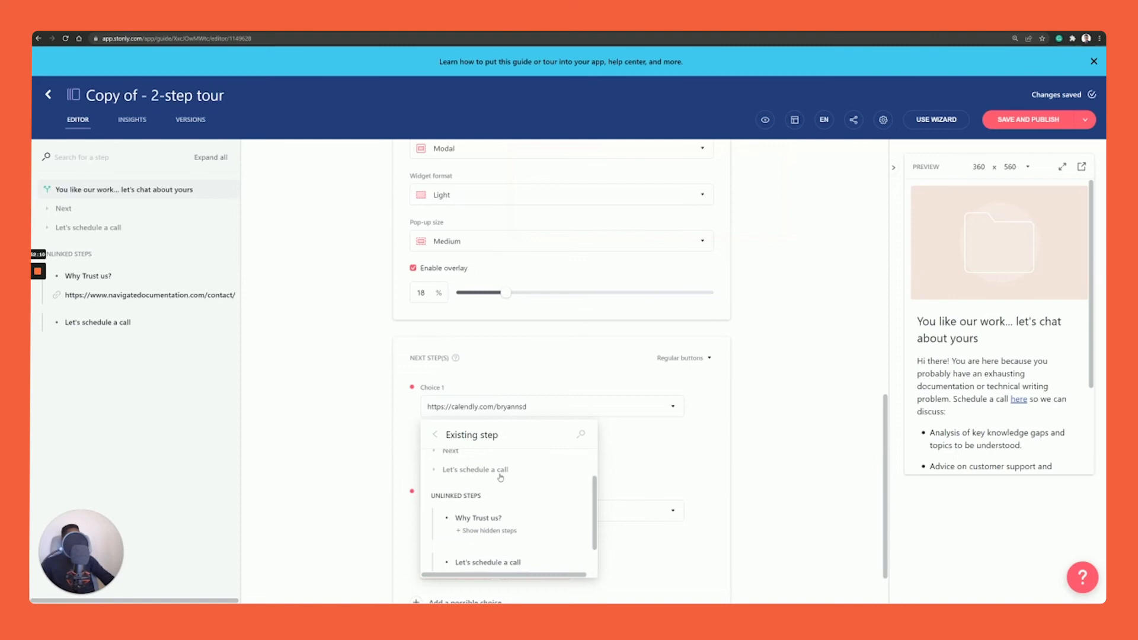
click(492, 520)
scroll(517, 476, down, 1)
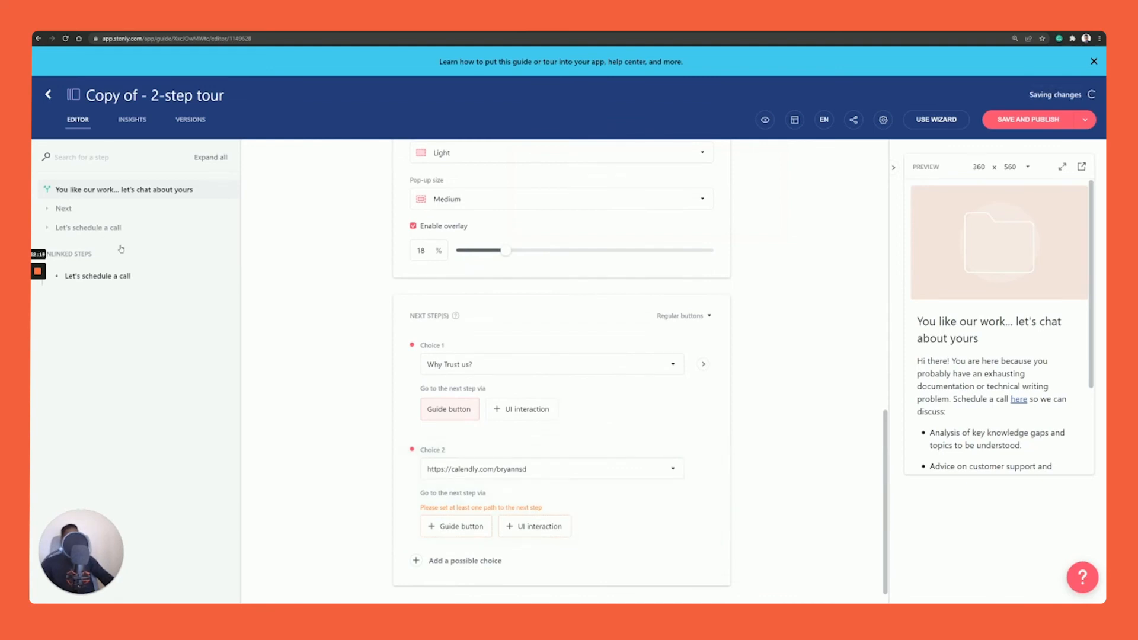
scroll(463, 485, down, 2)
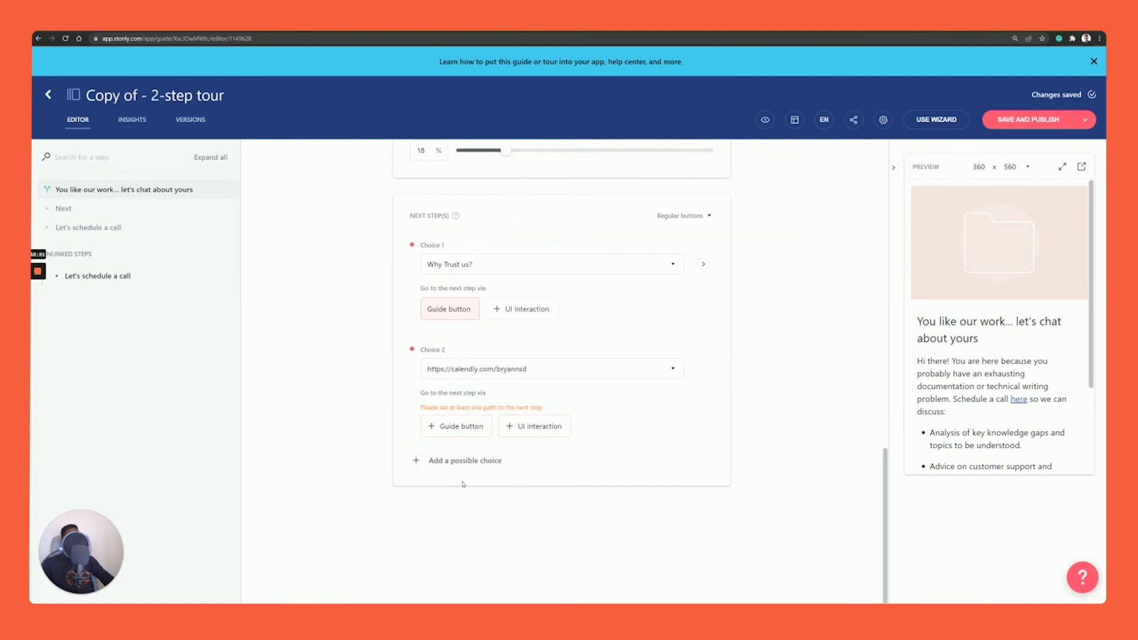
Step: Rename the duplicated tour "Contact NSD" and publish it
scroll(464, 484, up, 10)
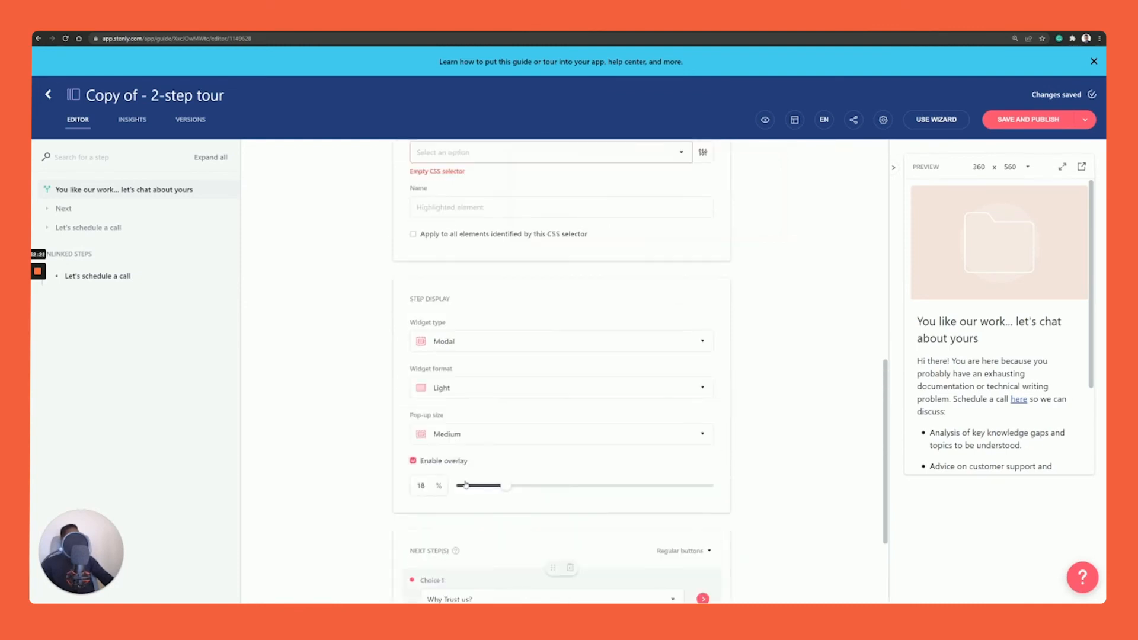
scroll(486, 432, up, 3)
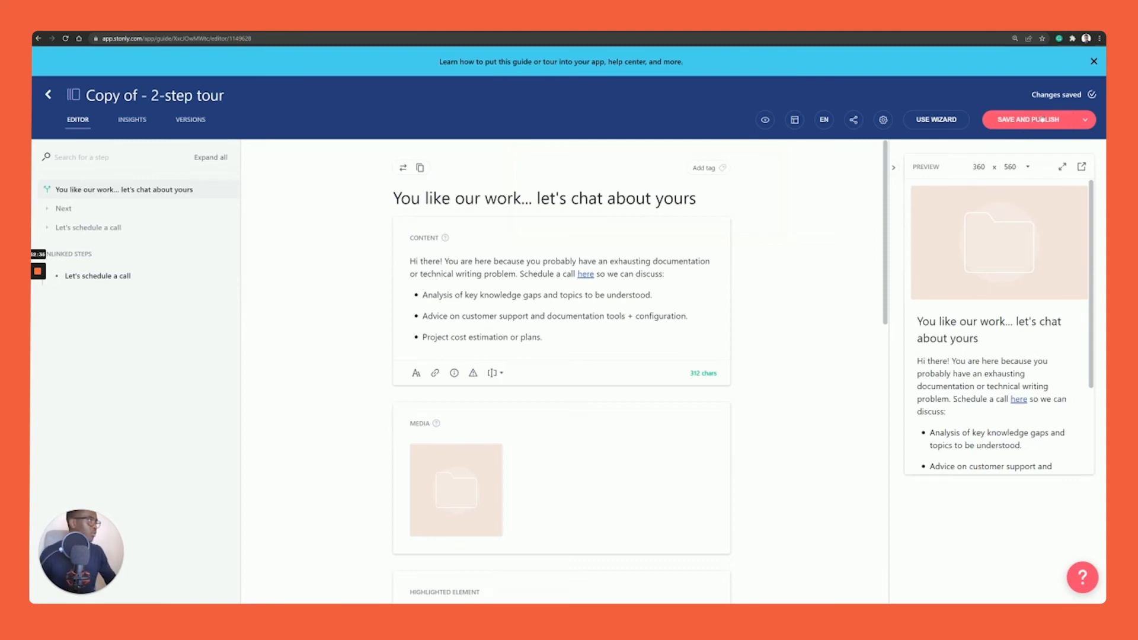
triple_click(137, 94)
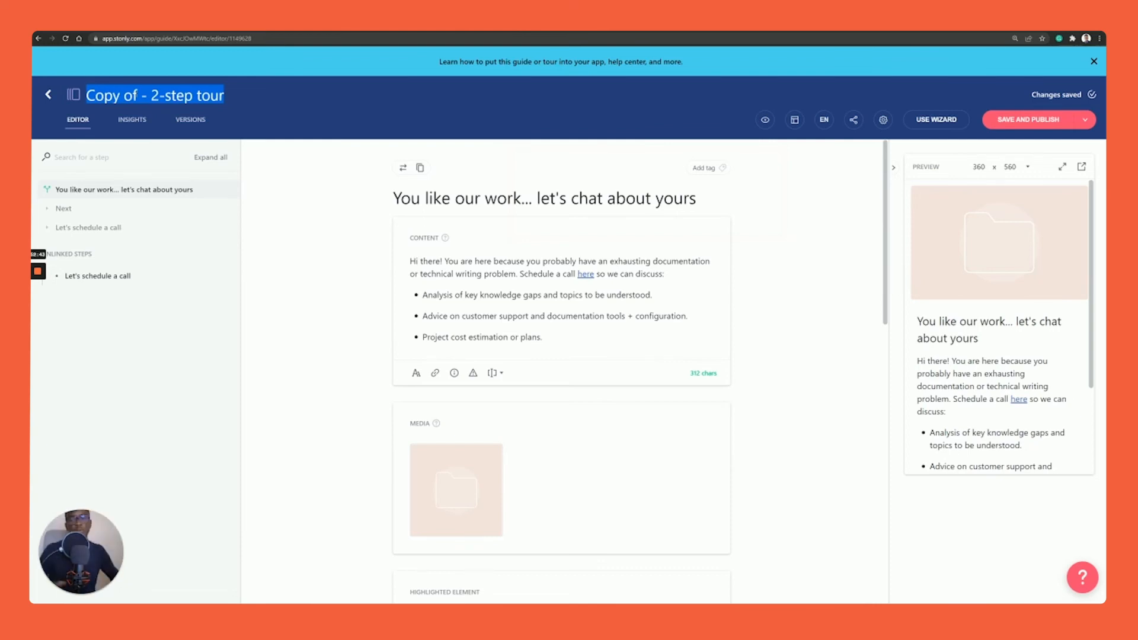
text(Contac)
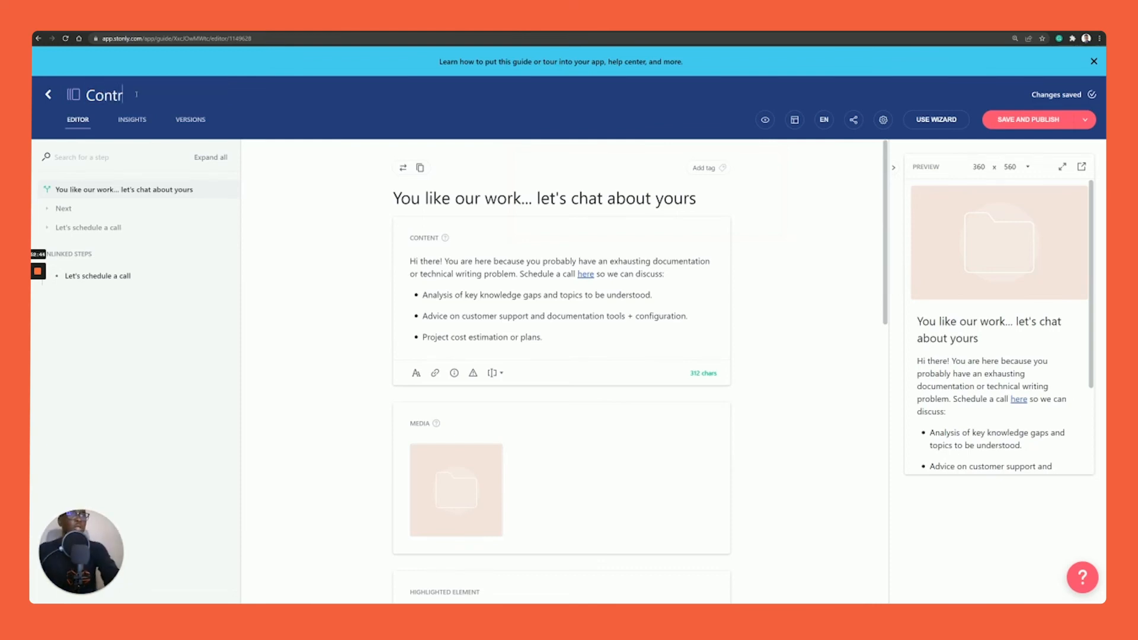
text(t NSD)
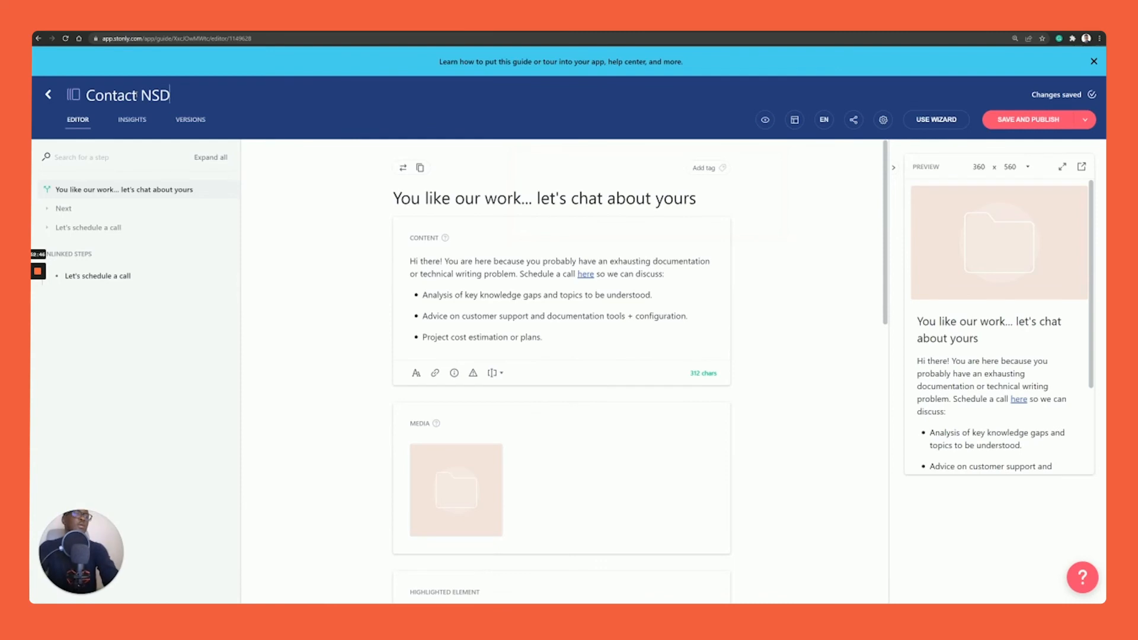
click(1047, 122)
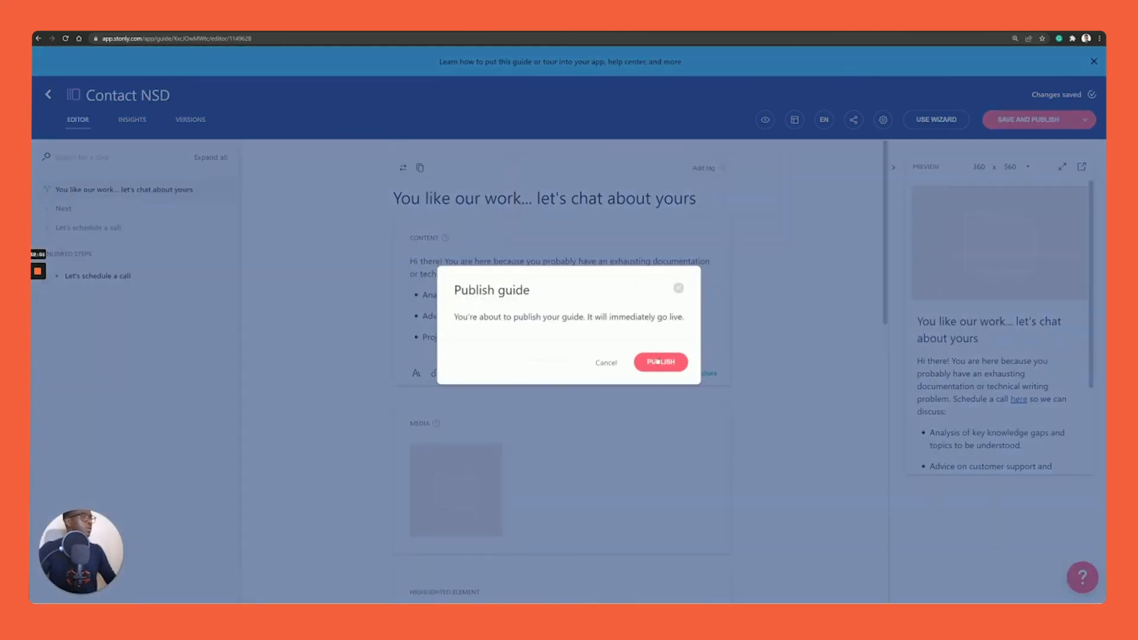
click(657, 362)
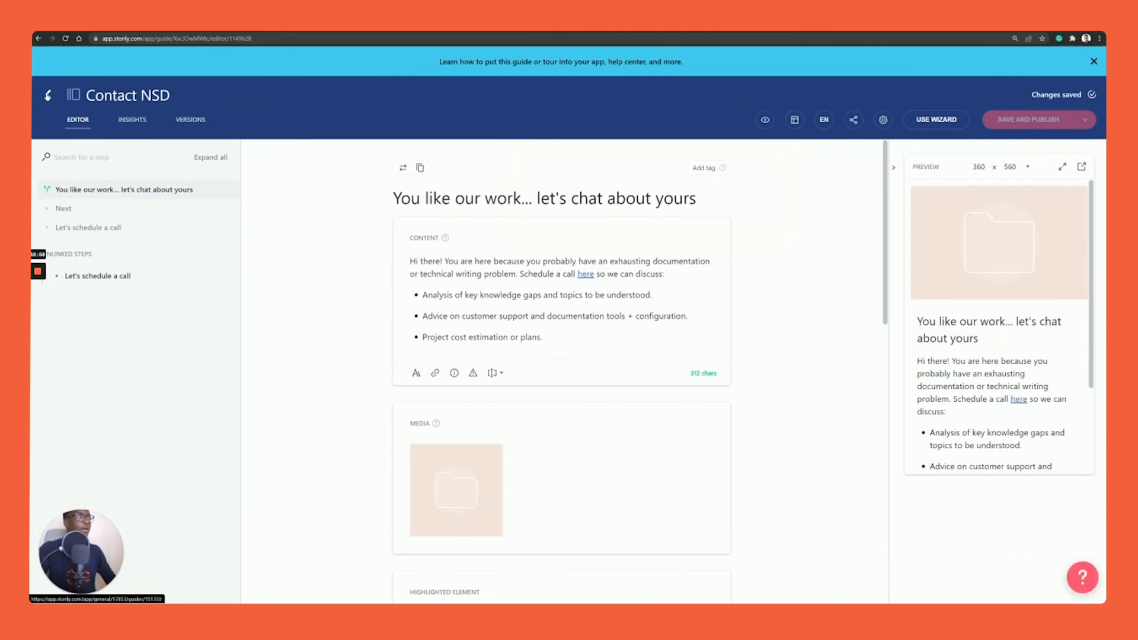
Step: Dismiss the tip banner about adding guides to an app, reset the page zoom to 100% and return to the guide list
click(1093, 61)
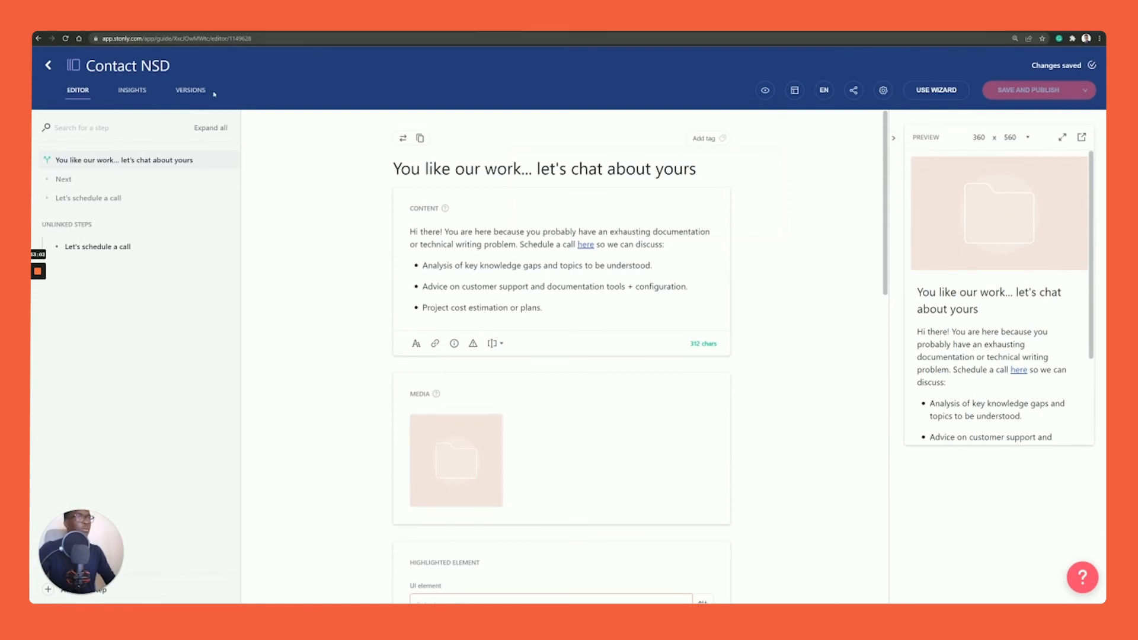
key(ctrl+0)
key(ctrl+minus)
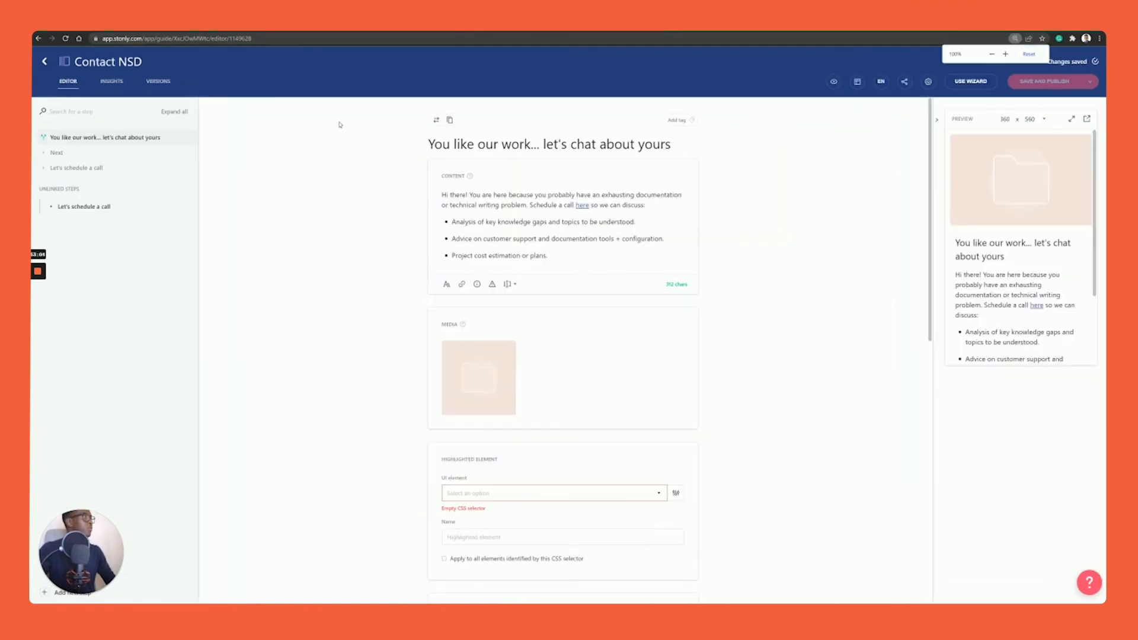
click(48, 62)
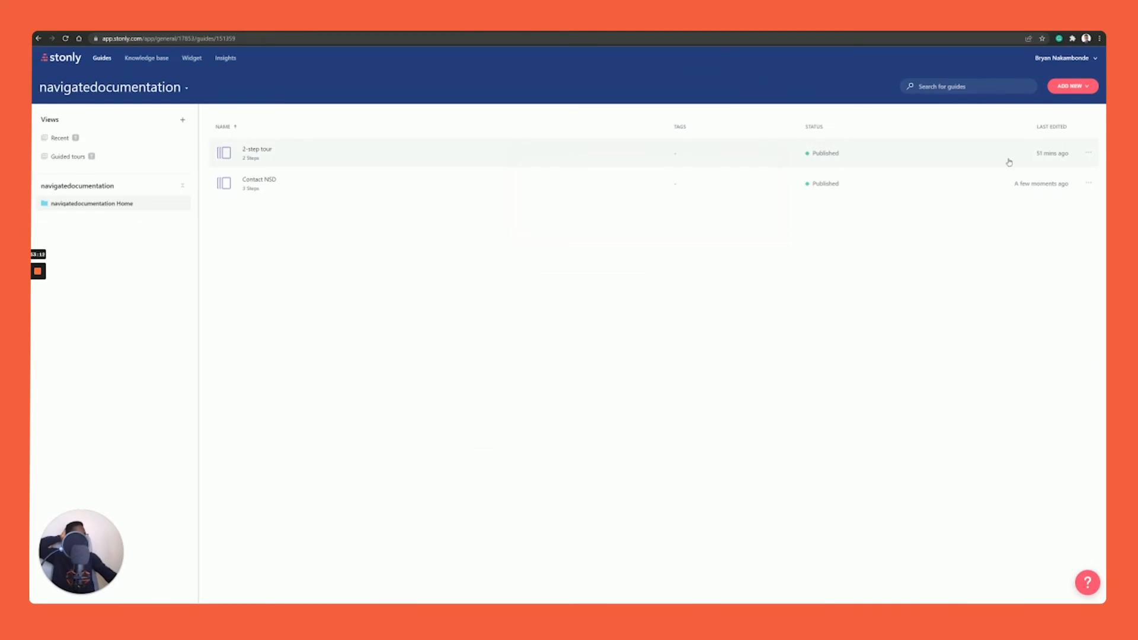
Step: Open the widget's Direct launch 1 trigger and choose "URL is" as its URL scheme
click(188, 58)
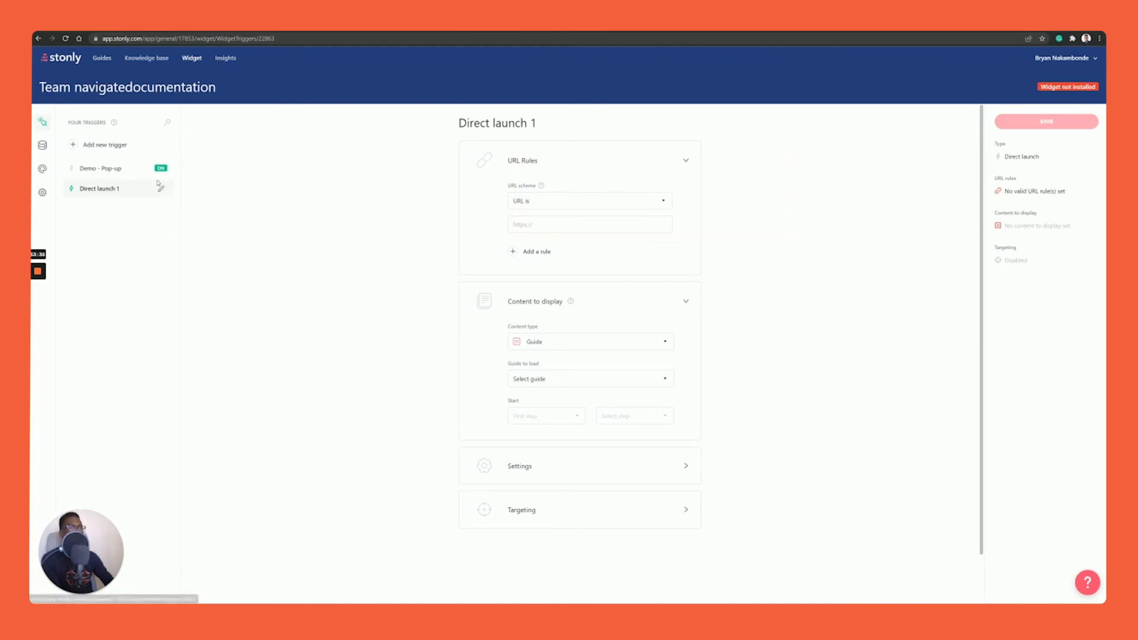
click(107, 149)
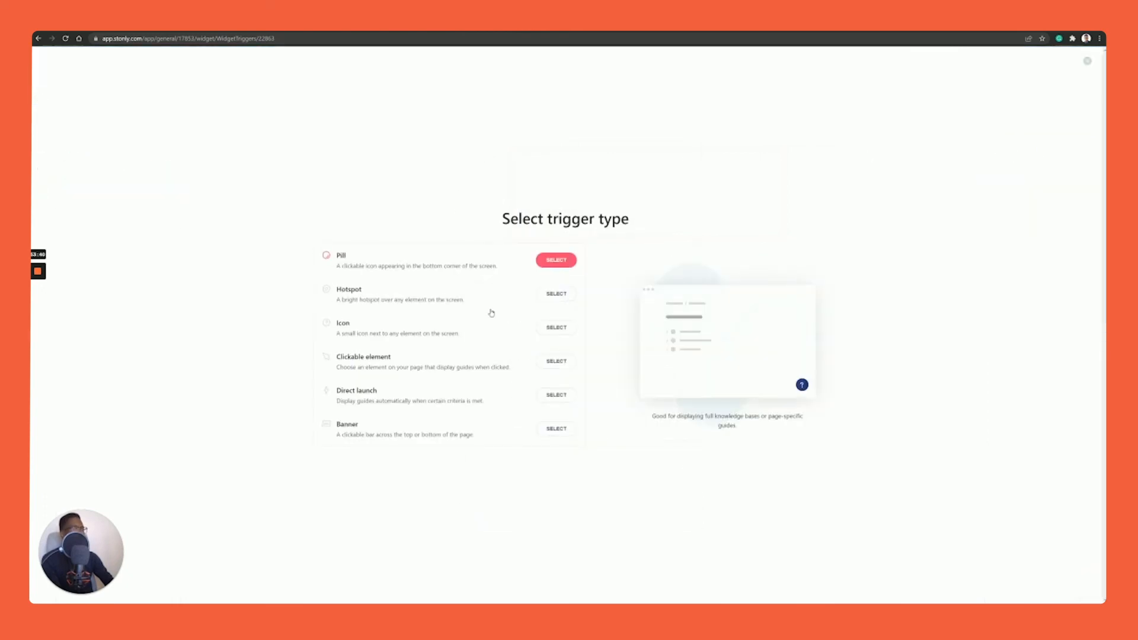
click(1090, 64)
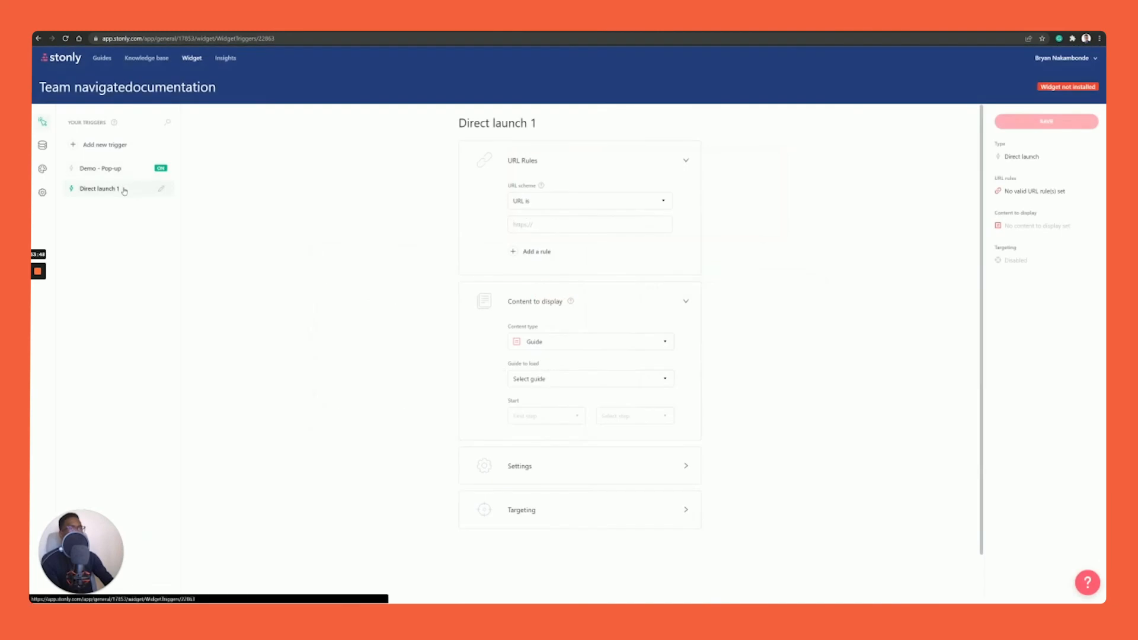
click(572, 201)
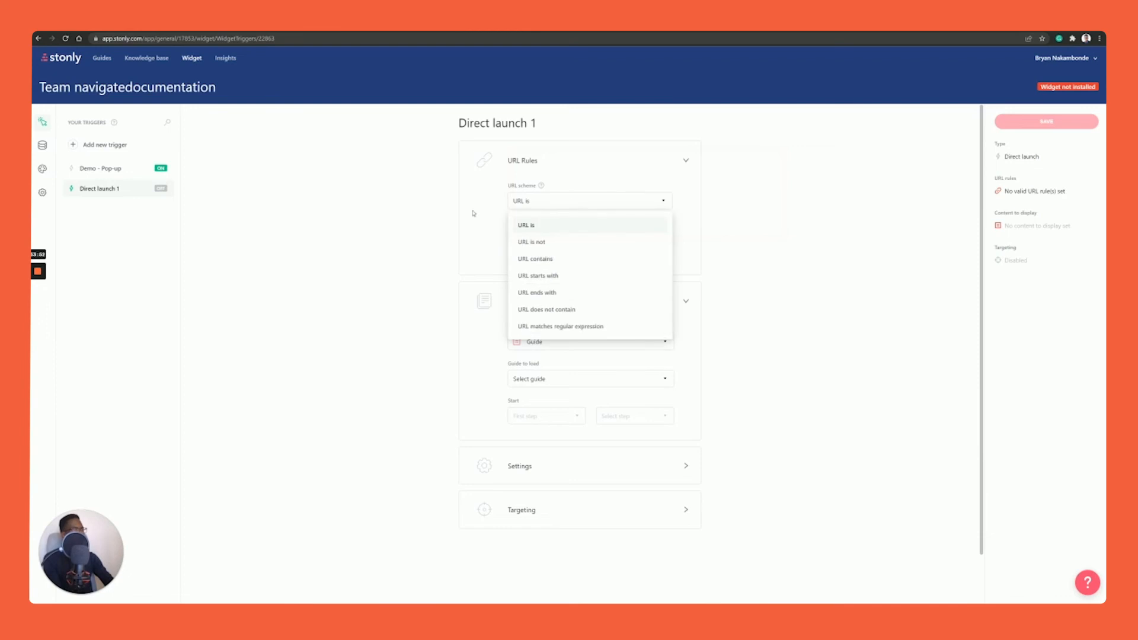
click(532, 226)
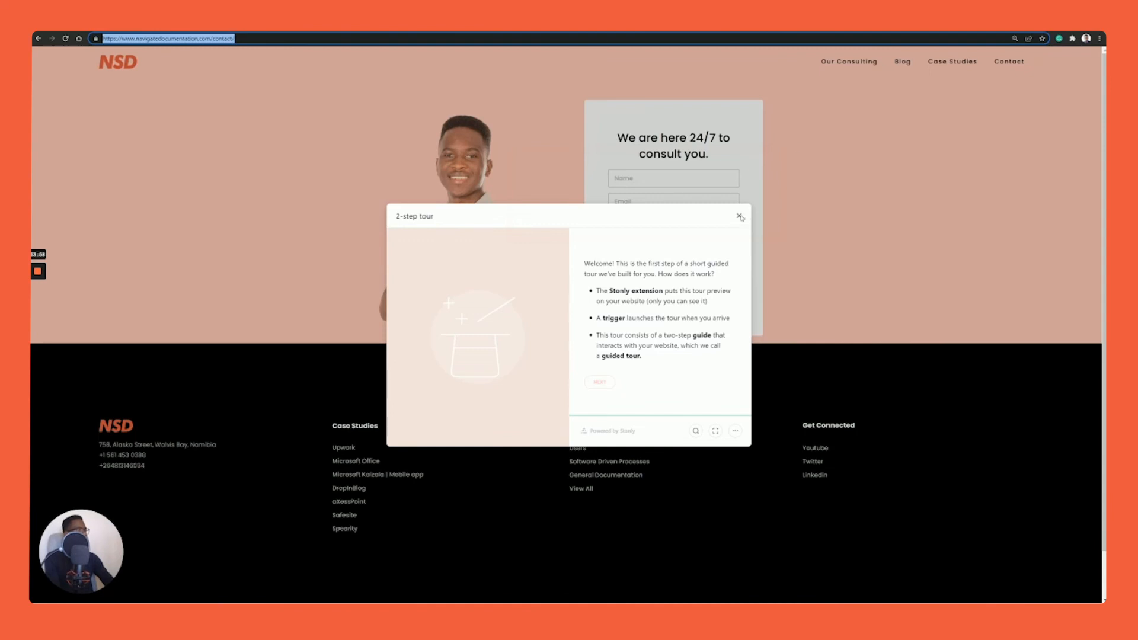
Step: Copy the address of the NSD website's Case Studies page and enter it as the Direct launch 1 trigger's URL rule
click(740, 217)
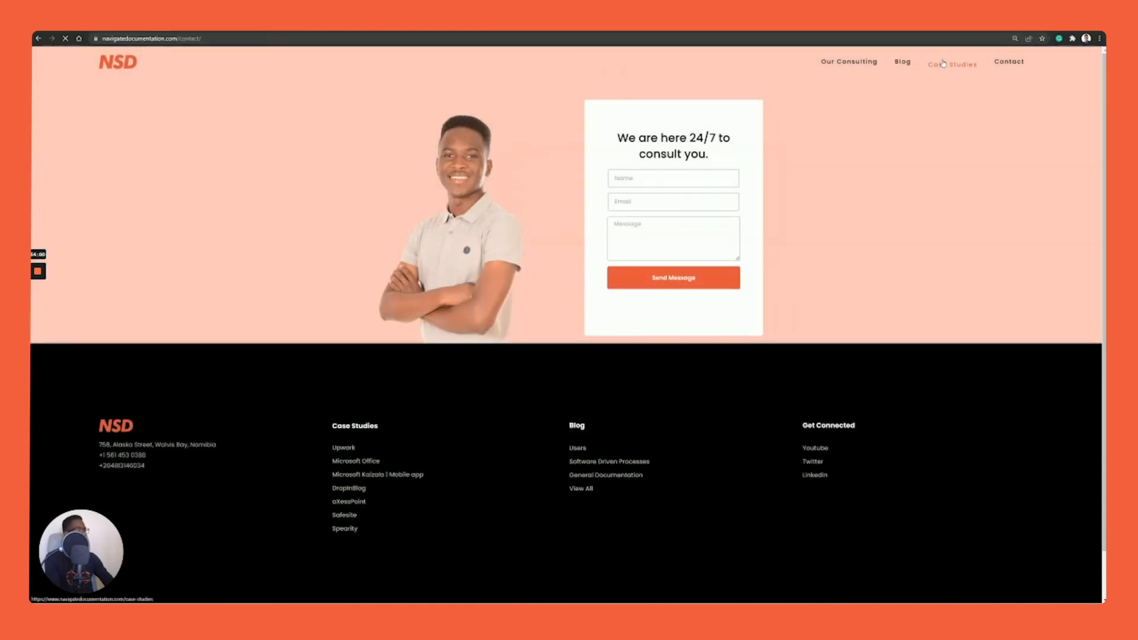
click(942, 67)
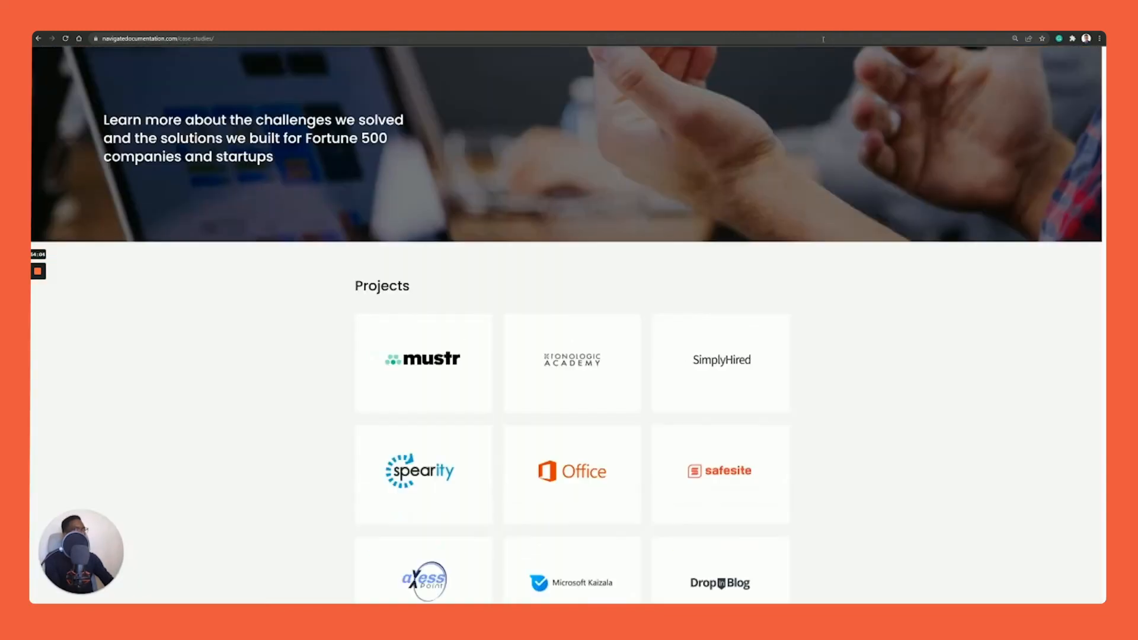
click(824, 39)
key(ctrl+c)
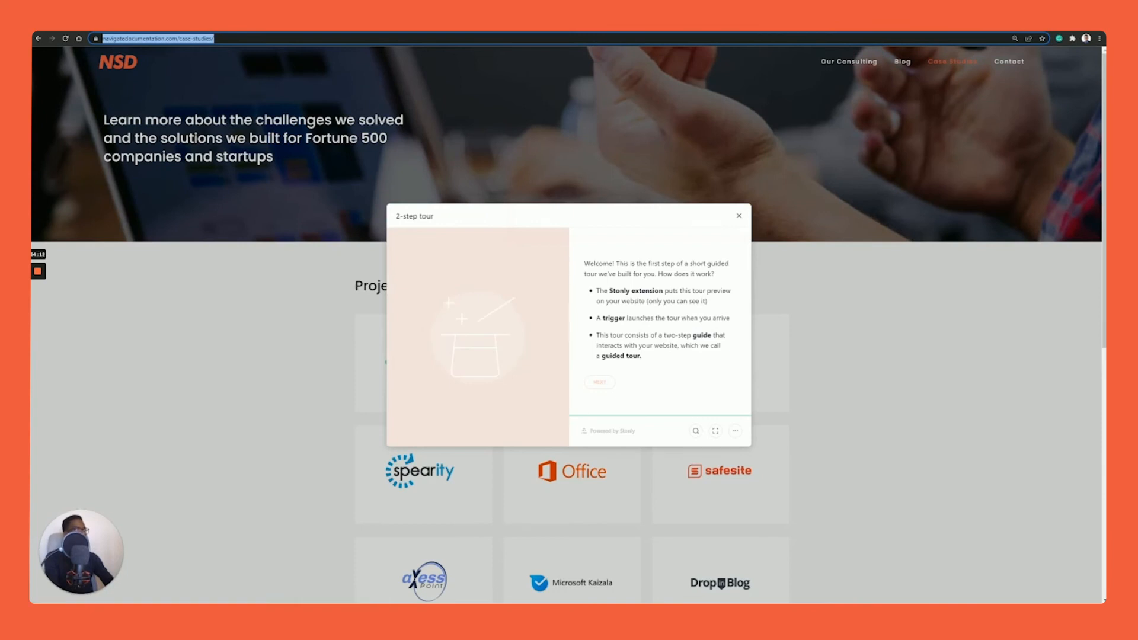
key(ctrl+Tab)
key(ctrl+Tab)
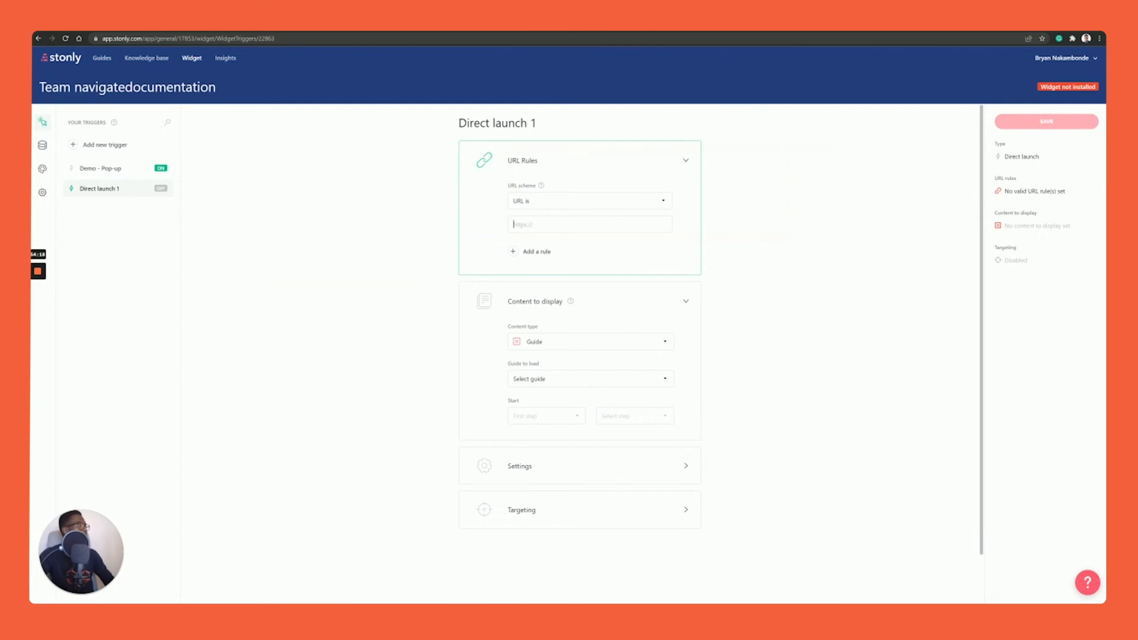
key(ctrl+Tab)
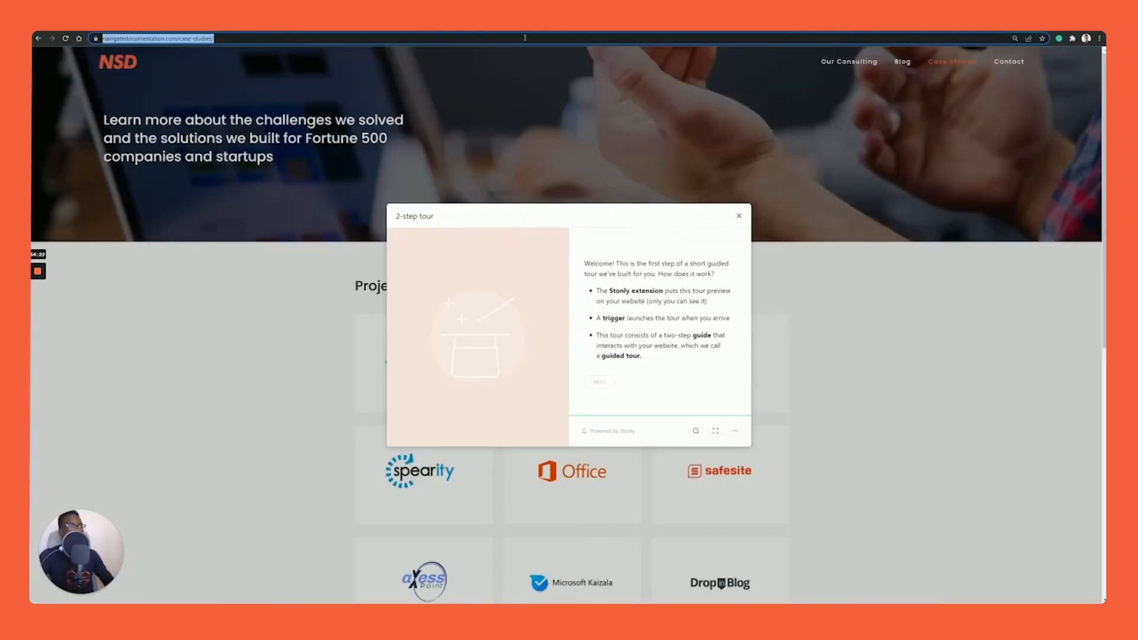
key(ctrl+shift+Tab)
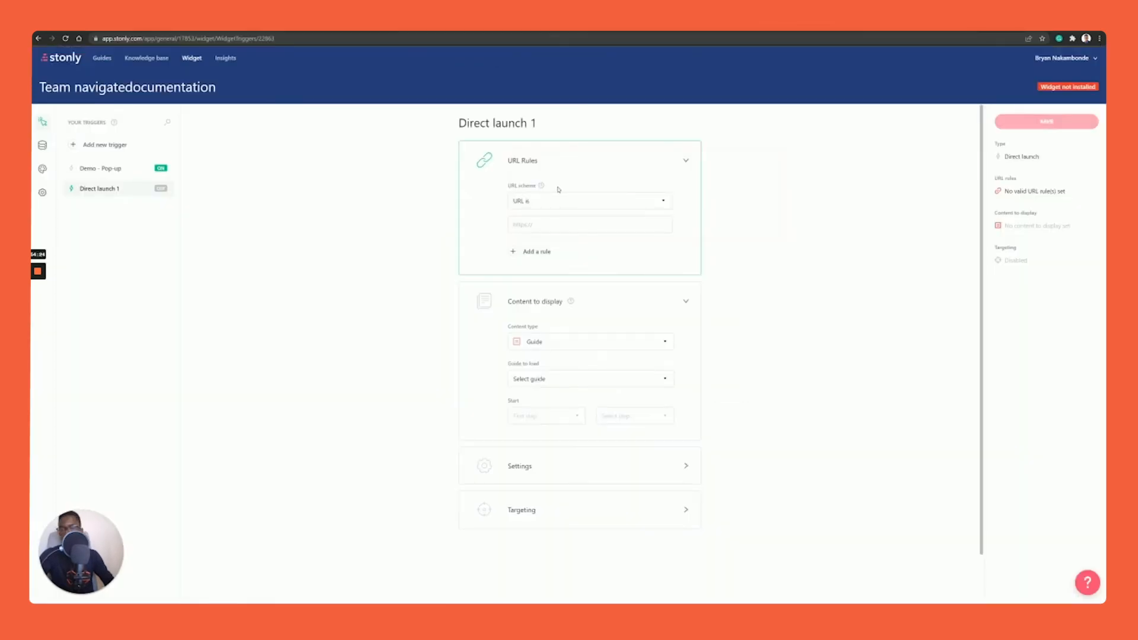
key(ctrl+v)
Step: Set the trigger's content to the guided tour "Contact NSD", starting at its first step
scroll(605, 318, down, 1)
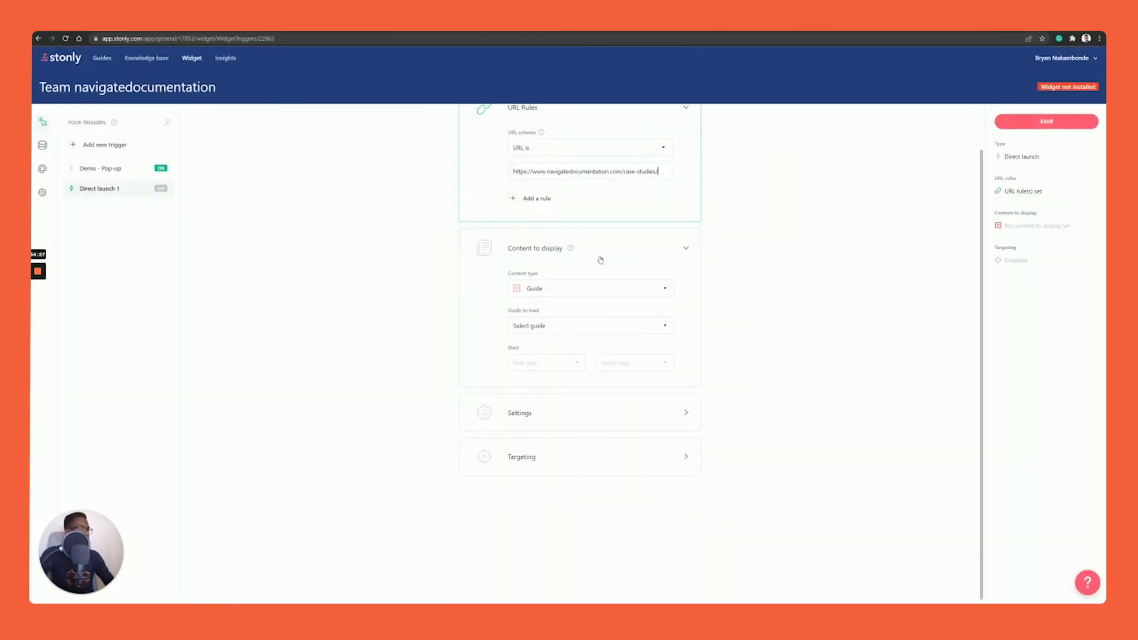
click(588, 331)
click(590, 295)
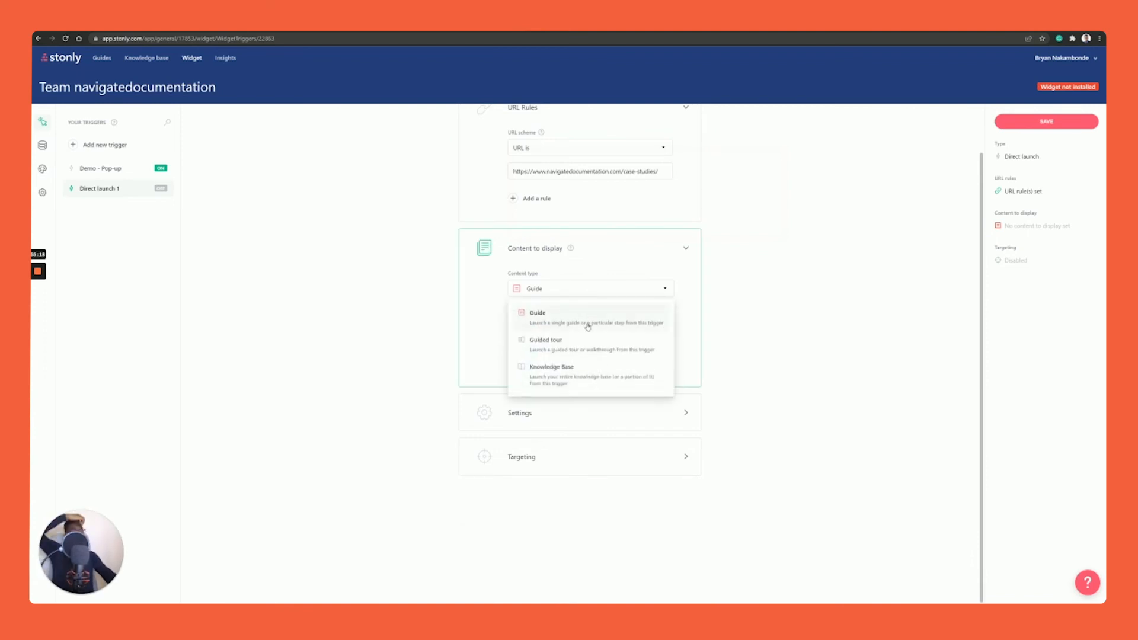
click(584, 350)
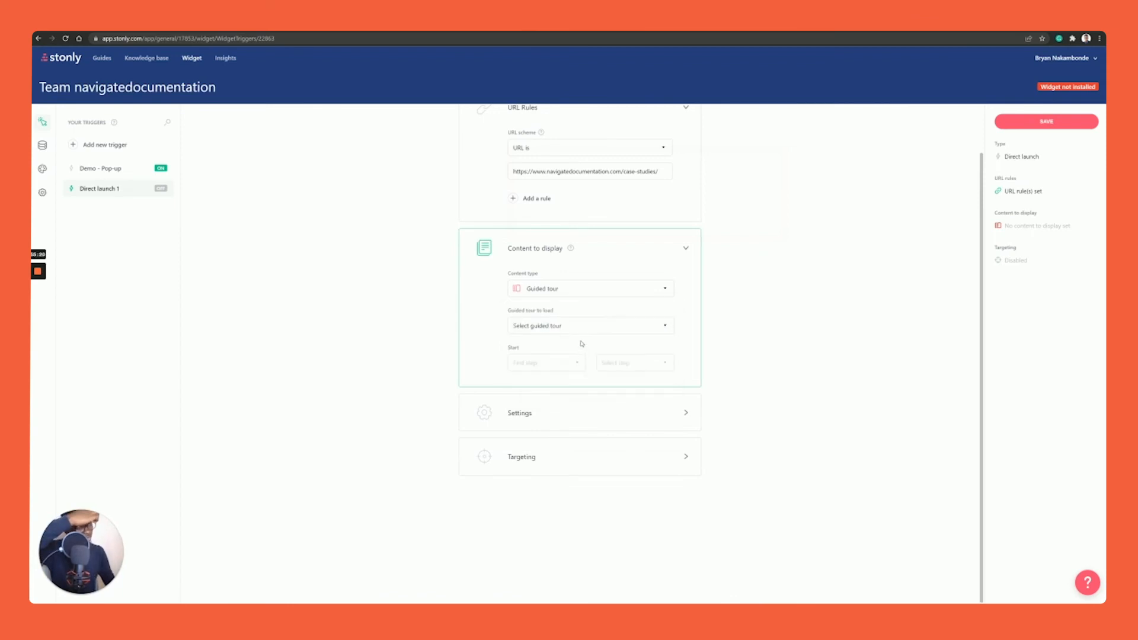
click(583, 332)
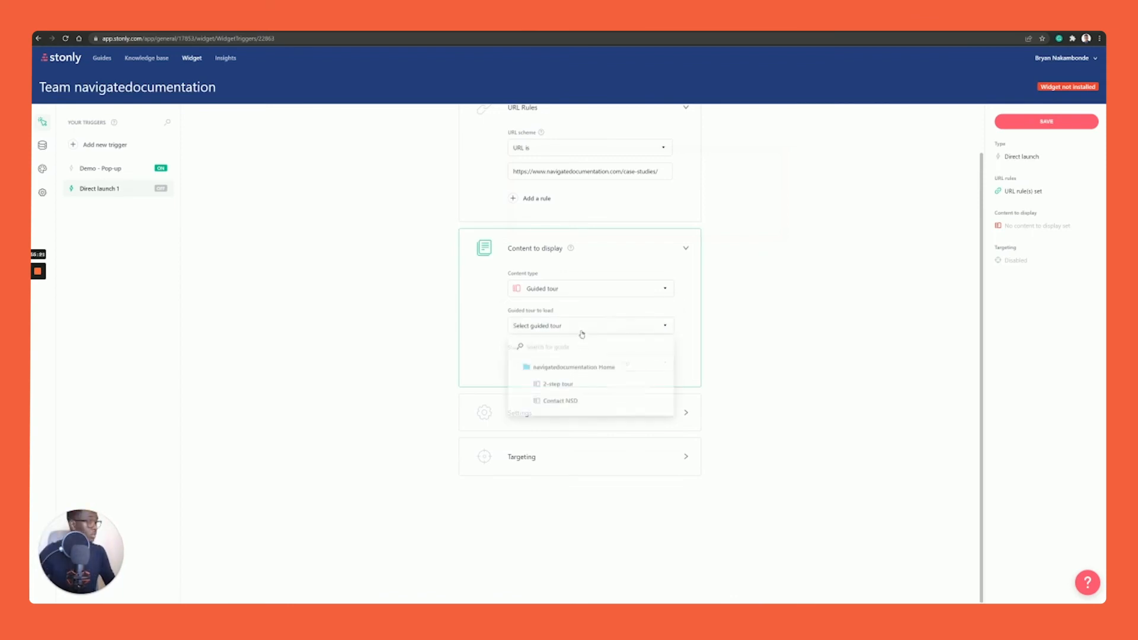
click(570, 404)
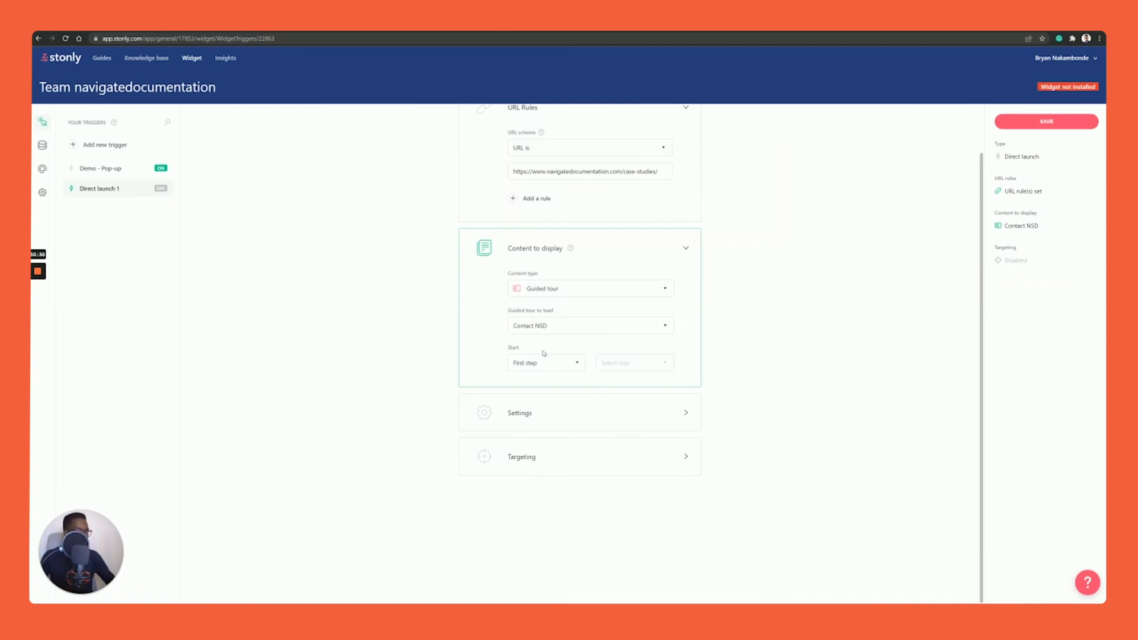
click(543, 370)
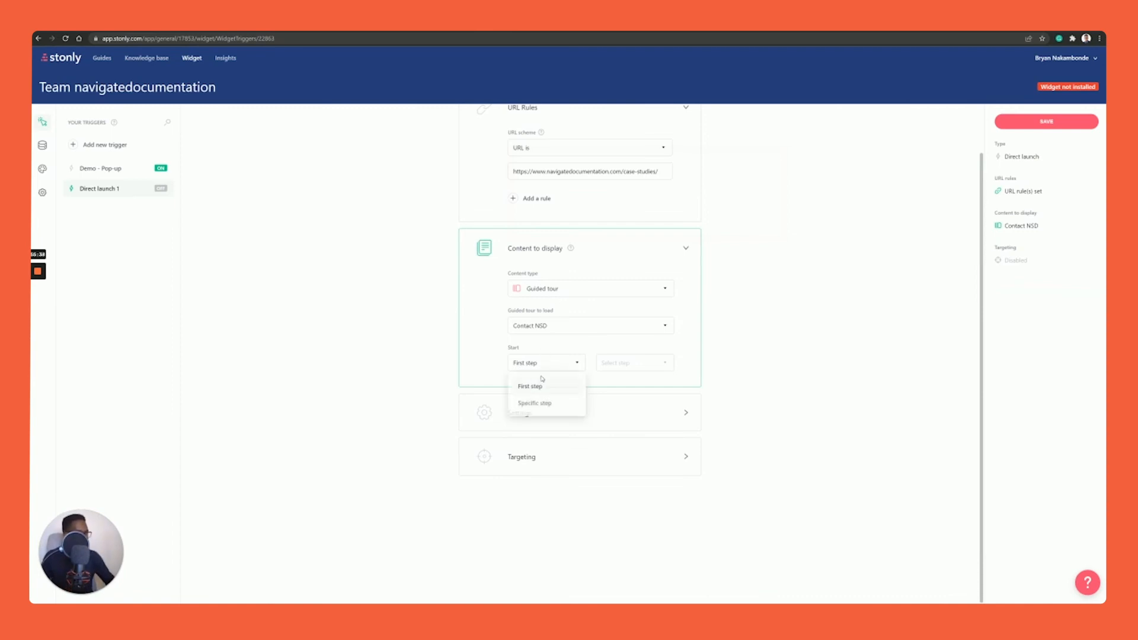
click(536, 391)
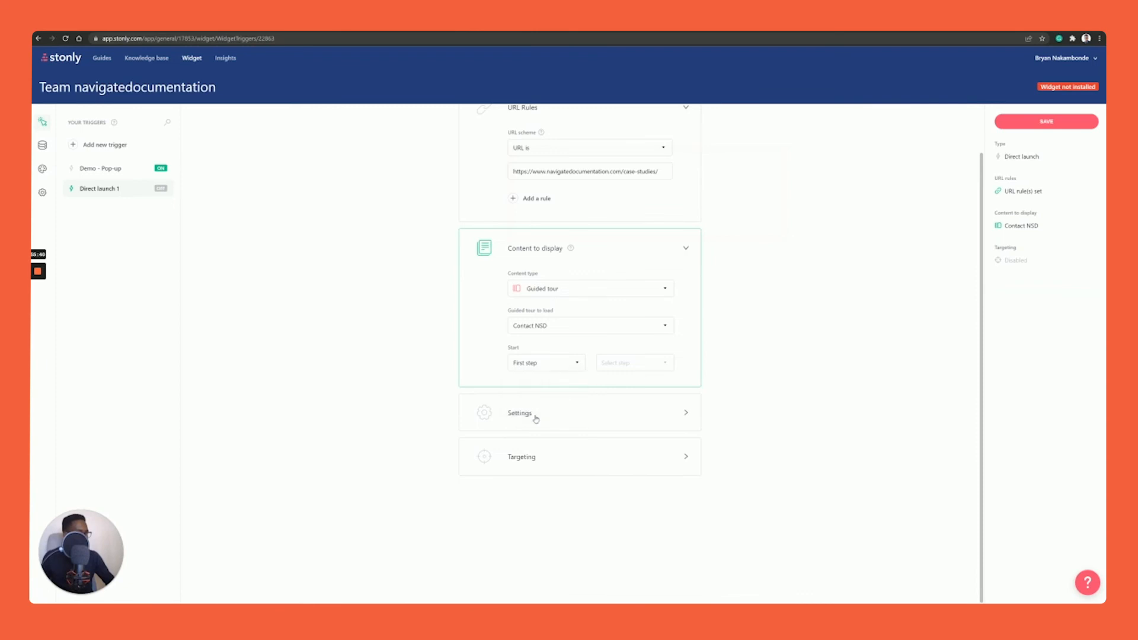
Step: Enable the trigger's option to display the widget after a delay and set it to 30 seconds
click(536, 418)
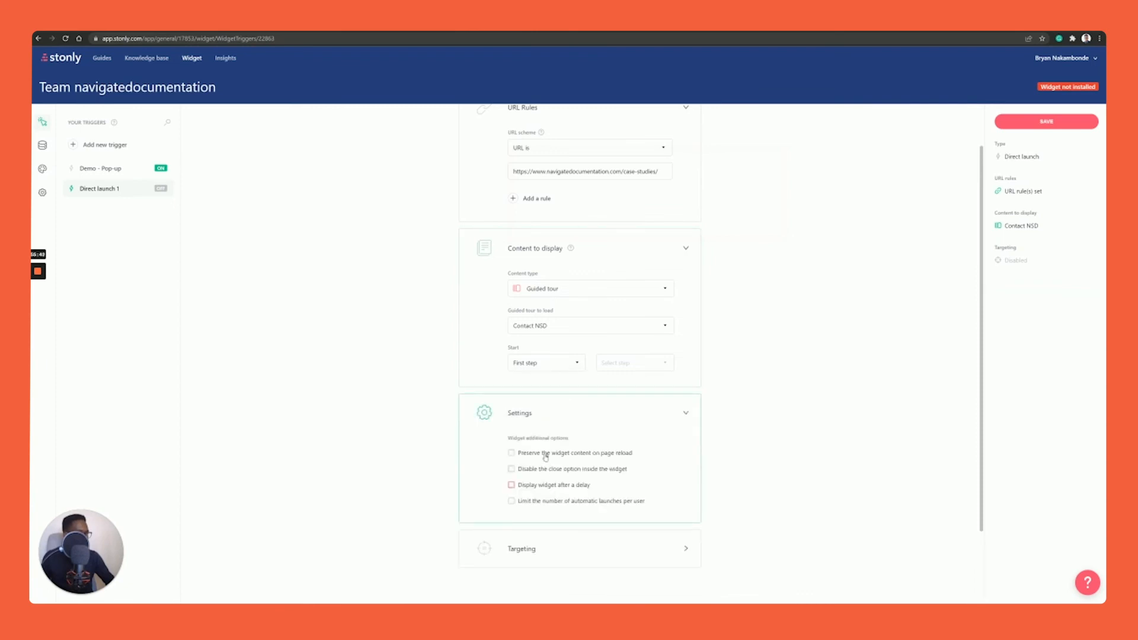
click(547, 487)
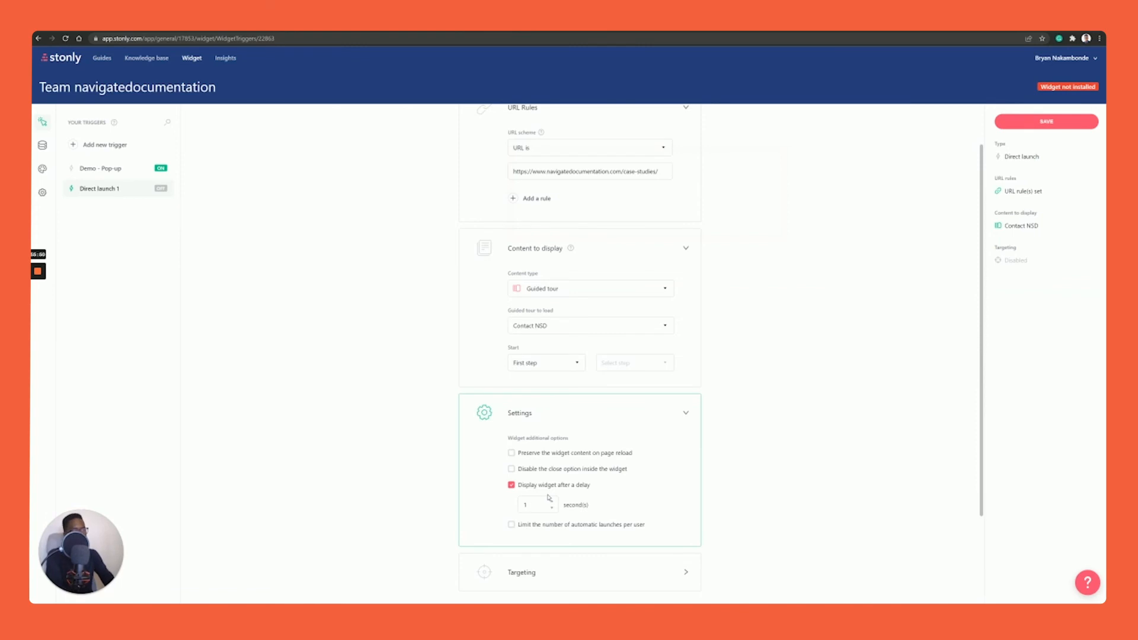
double_click(532, 507)
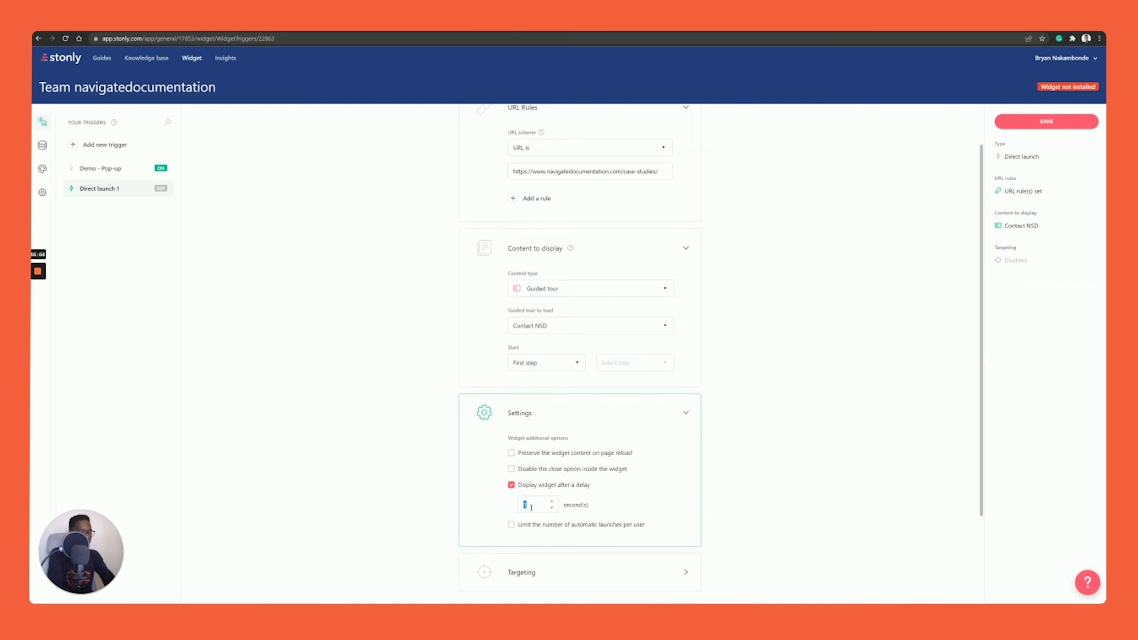
text(30)
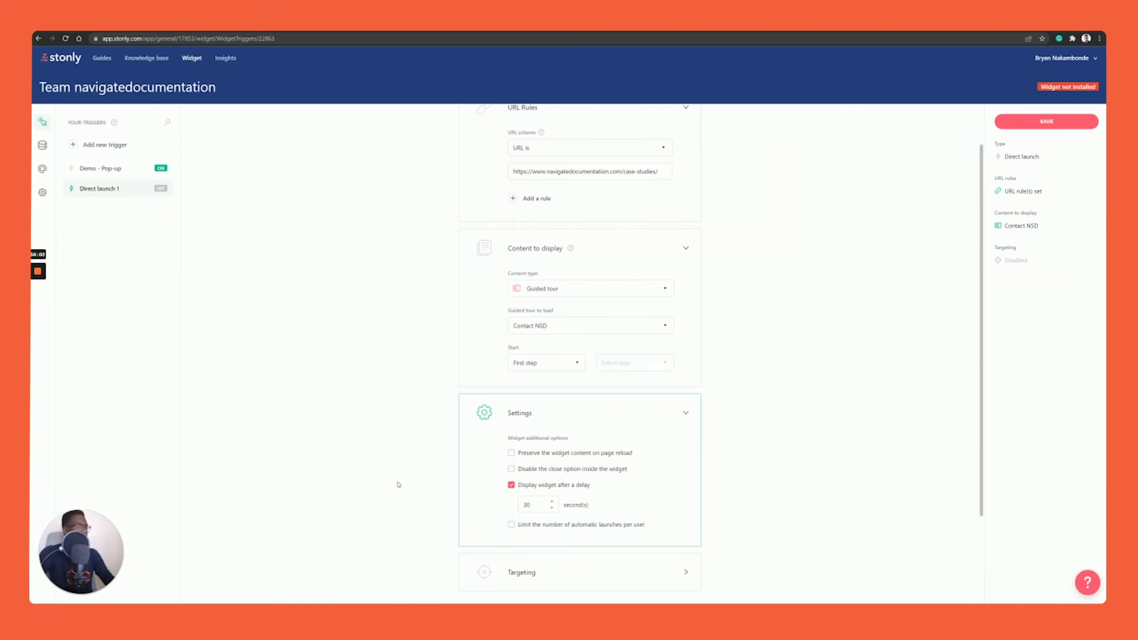
Step: Save the Direct launch 1 trigger and enable it
scroll(471, 513, down, 1)
scroll(470, 514, down, 1)
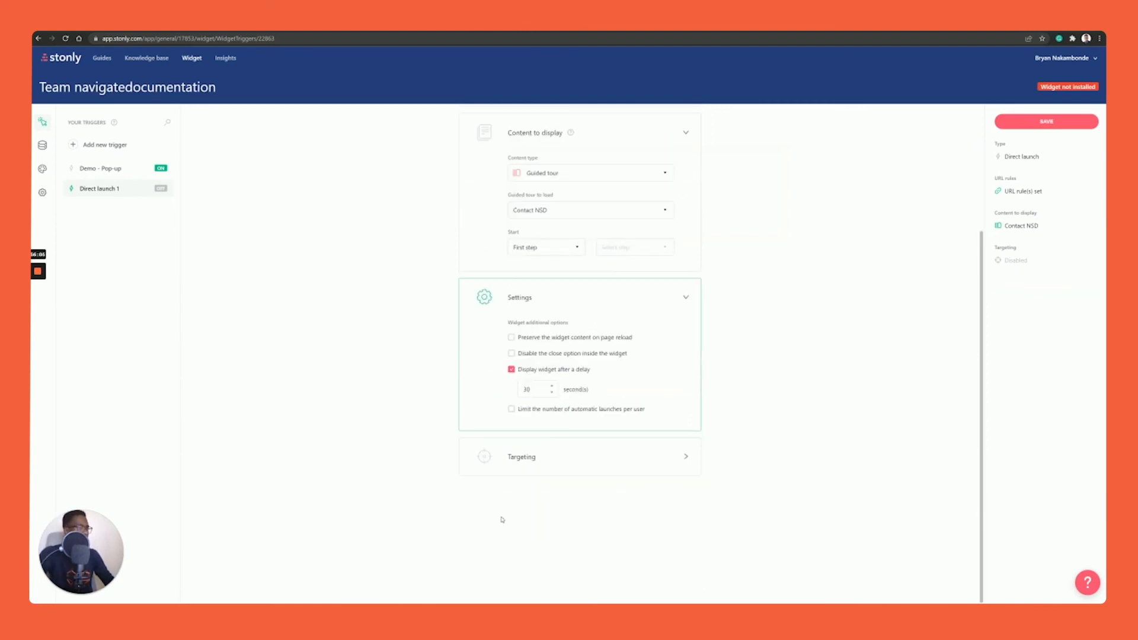
click(1015, 124)
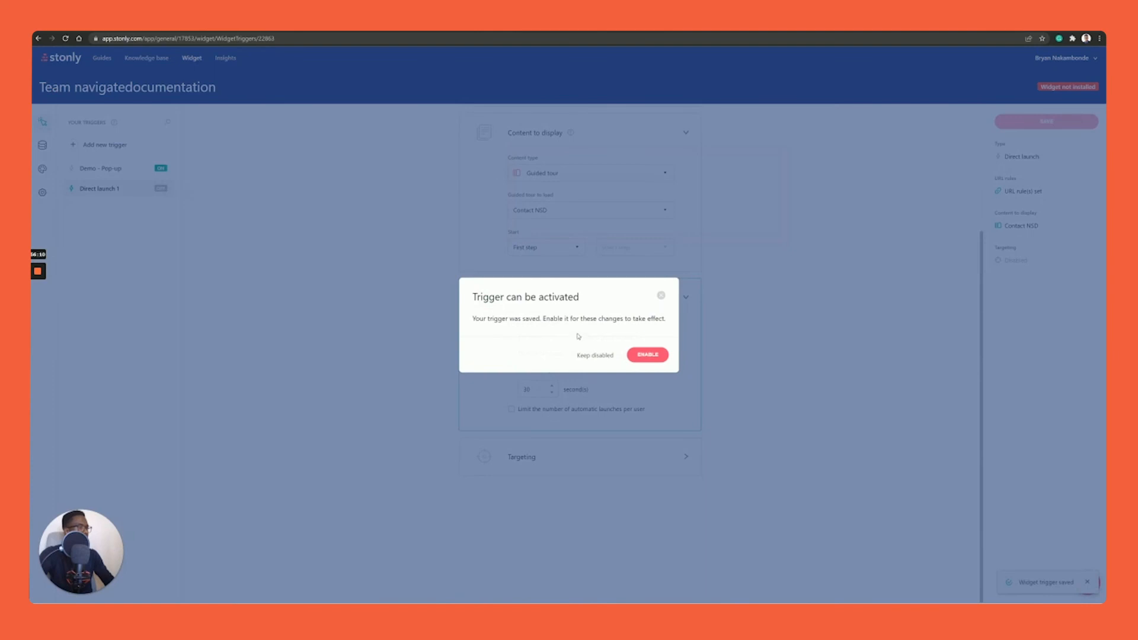
click(637, 356)
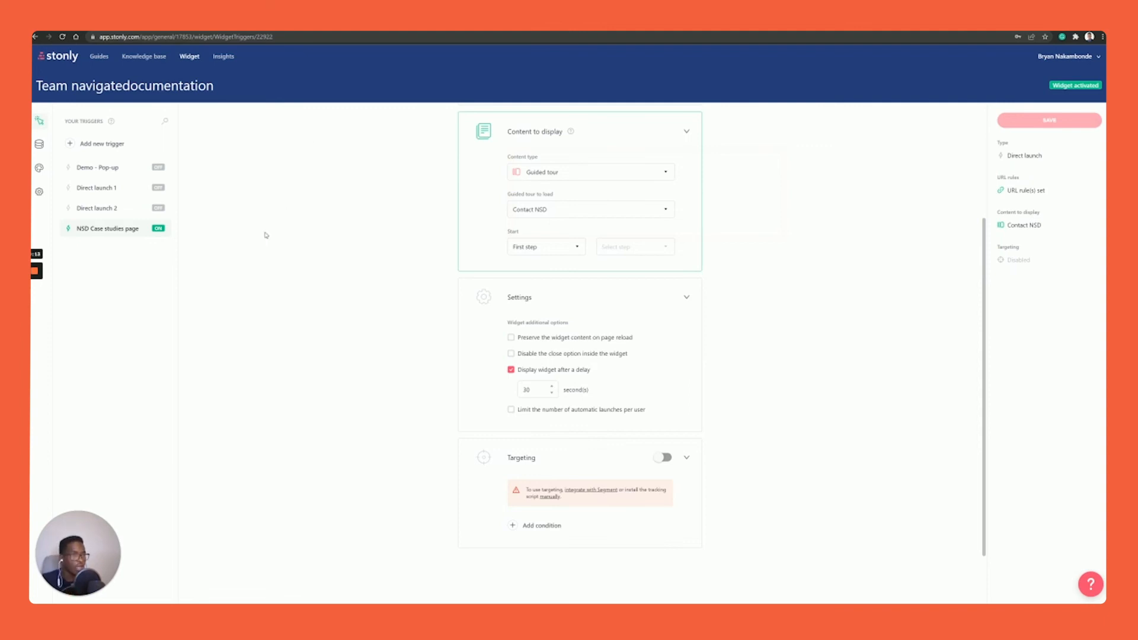
Step: Open the "Contact NSD" guide and review its first step's content, media, highlighted element, display settings and next-step choices
click(100, 59)
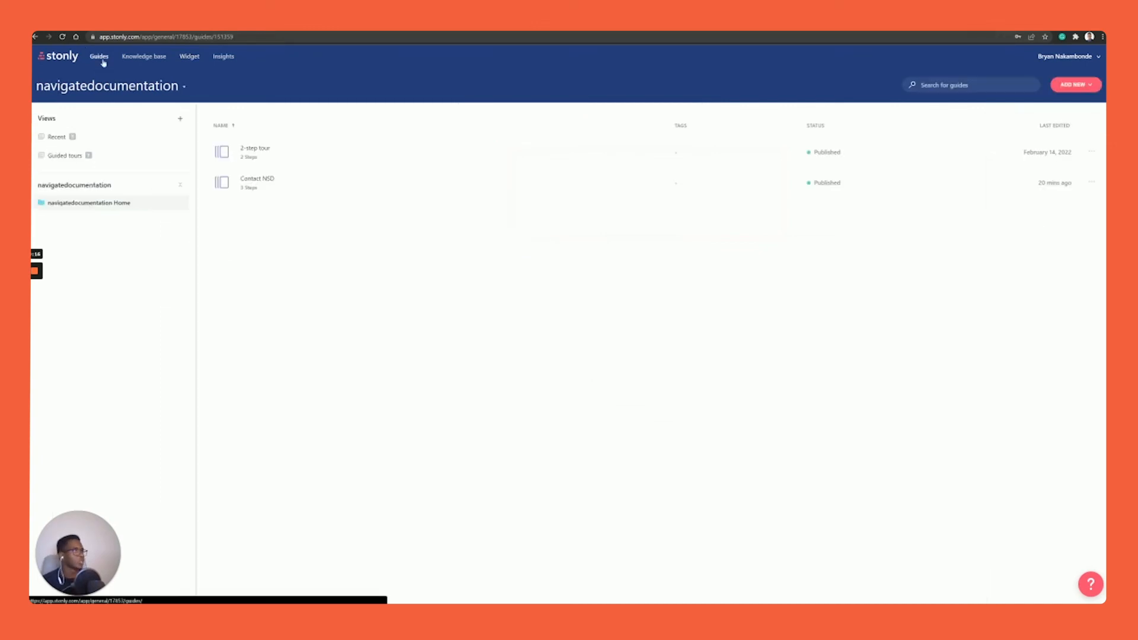
click(290, 186)
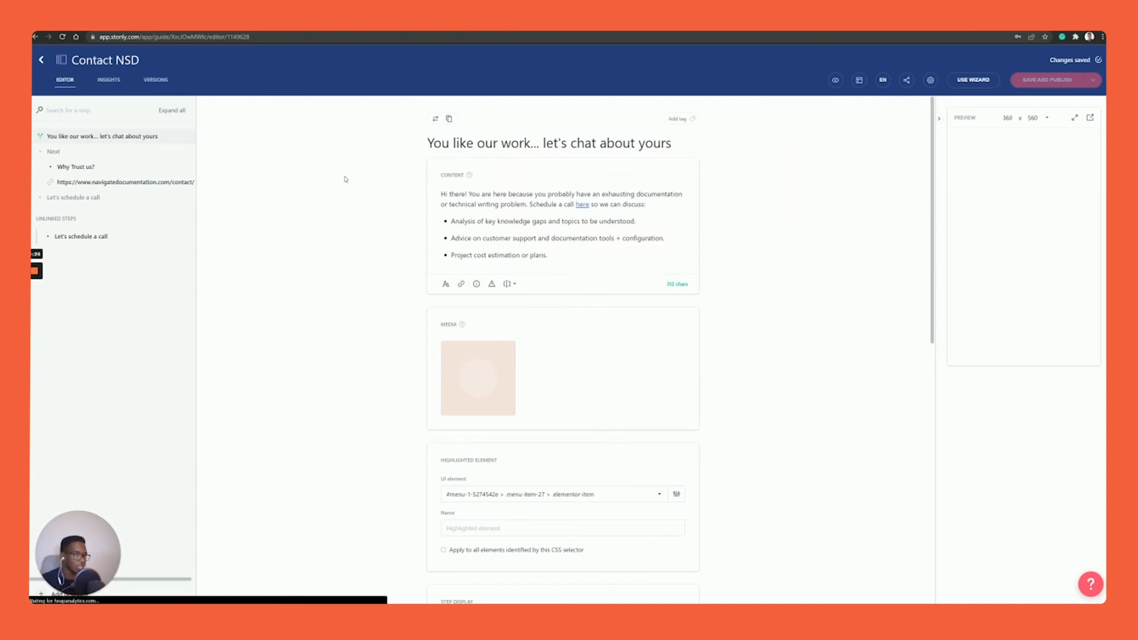
scroll(473, 258, down, 3)
scroll(473, 258, down, 3)
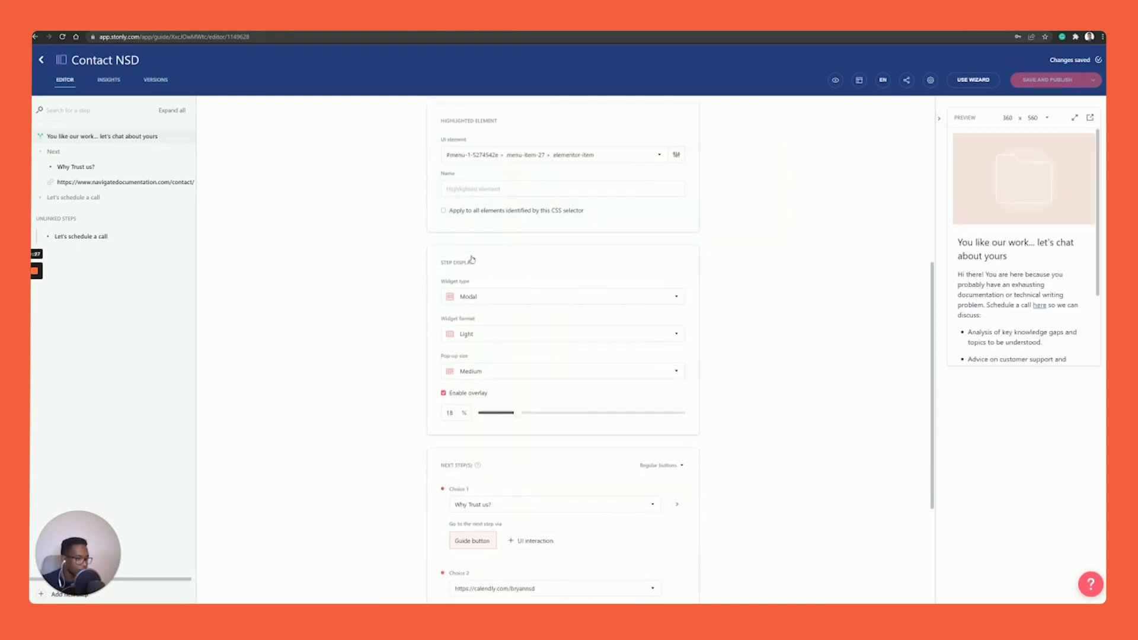
scroll(473, 258, up, 7)
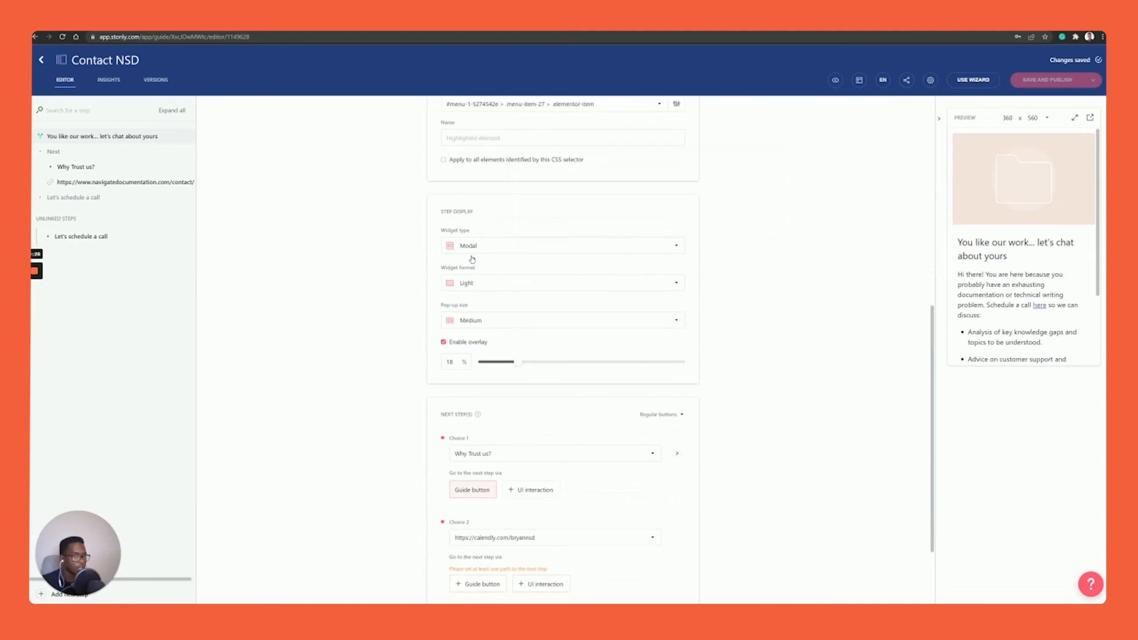
scroll(472, 256, up, 1)
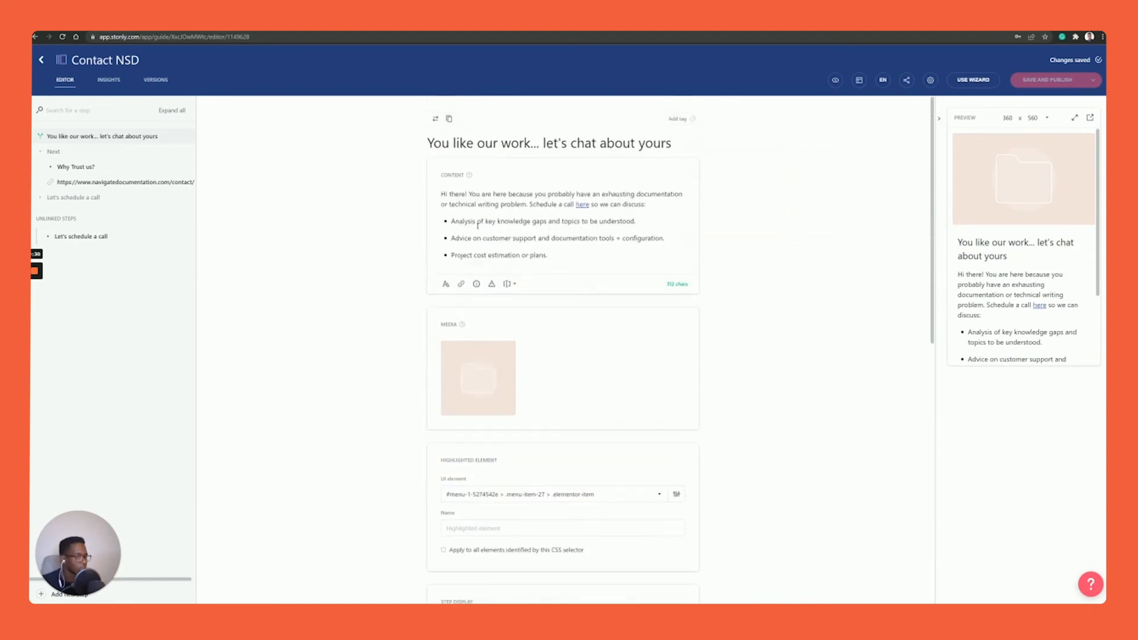
click(456, 192)
mouse_move(505, 349)
scroll(491, 332, down, 1)
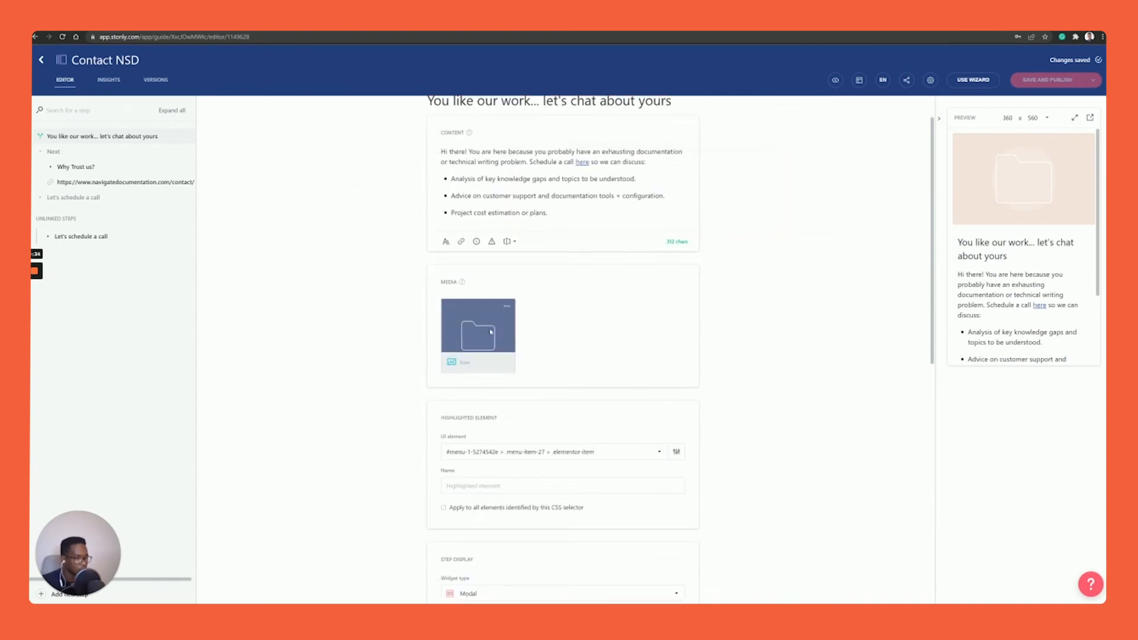
scroll(491, 332, down, 3)
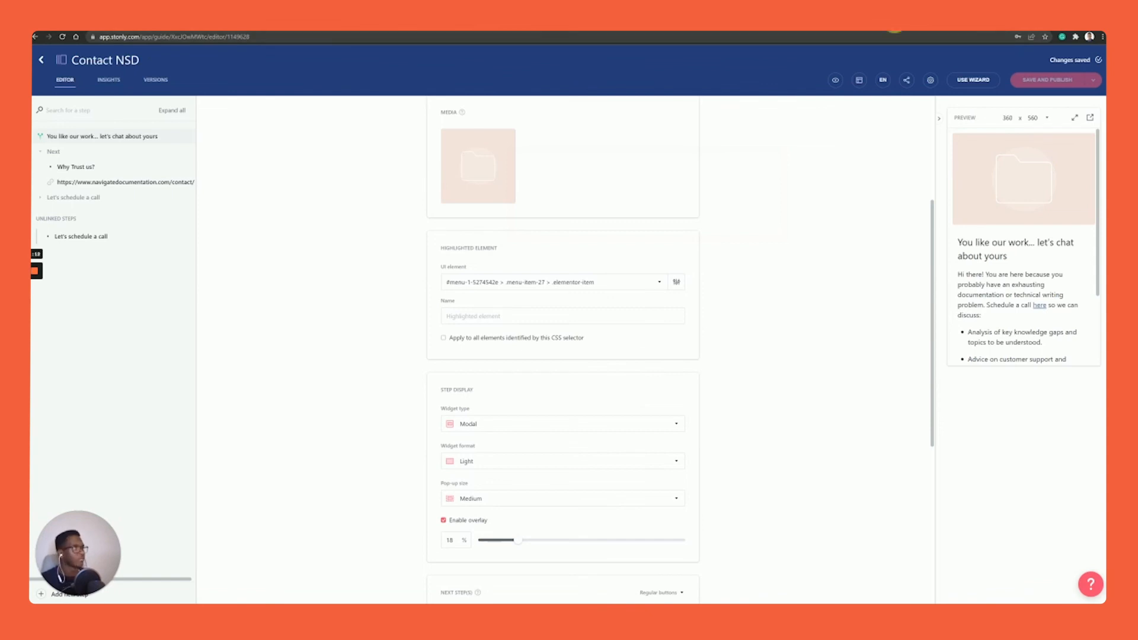
Step: Open stonly.com in a new browser tab, enter the team's guide workspace and open its widget triggers
key(ctrl+t)
text(stonly.com)
key(Return)
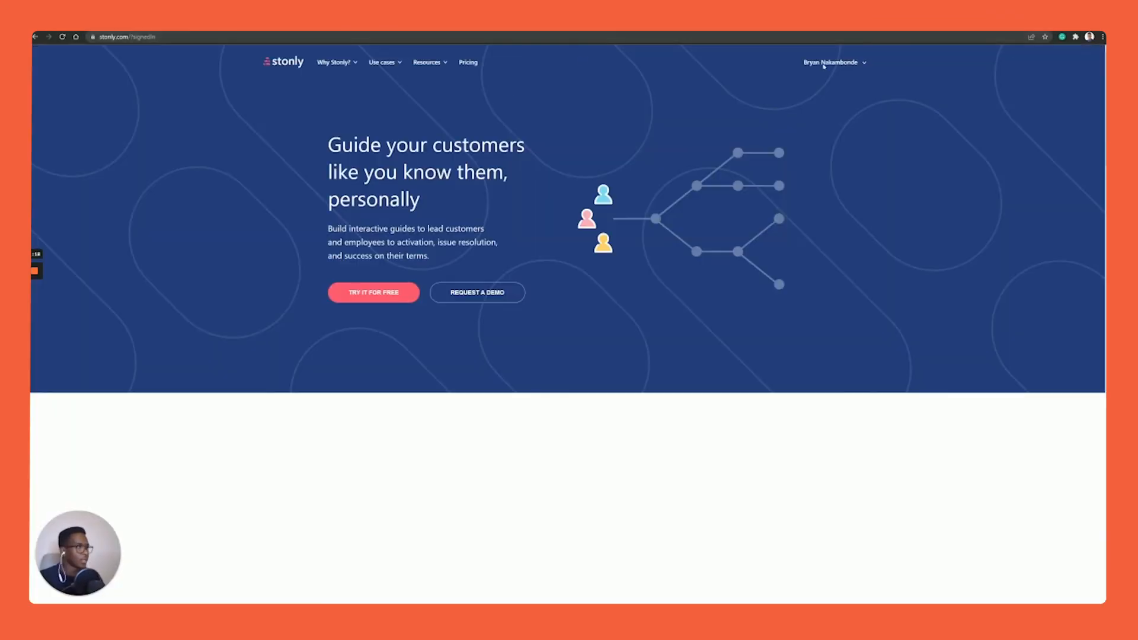
mouse_move(824, 66)
click(770, 113)
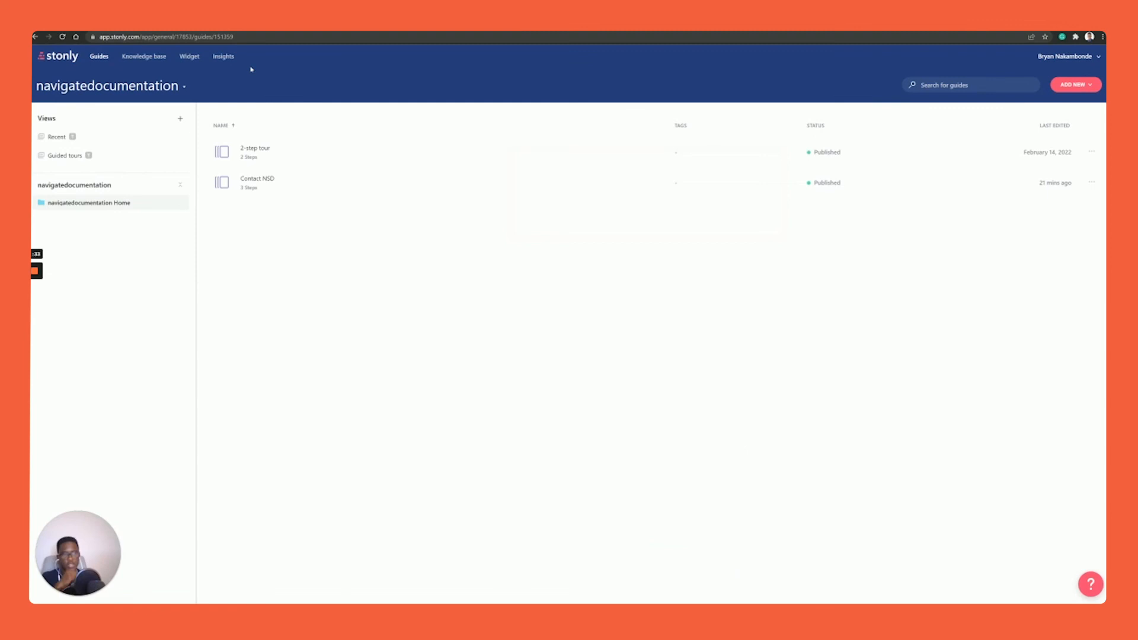
click(188, 57)
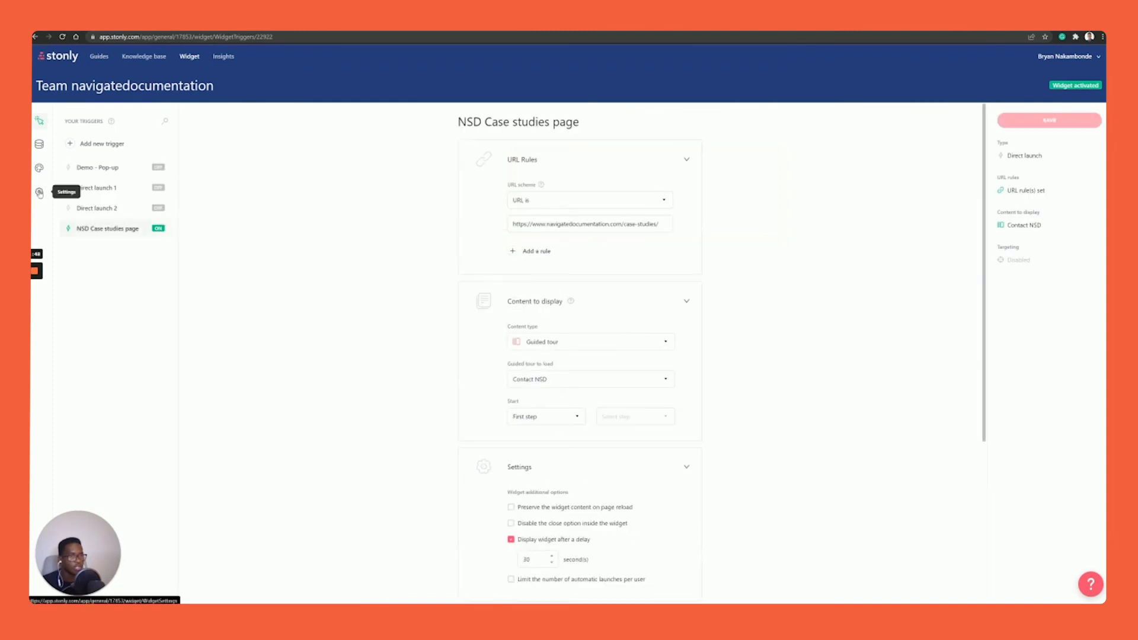
Step: Open the widget settings and examine the Installation page's activation option, installation script instructions and widget ID section
click(39, 192)
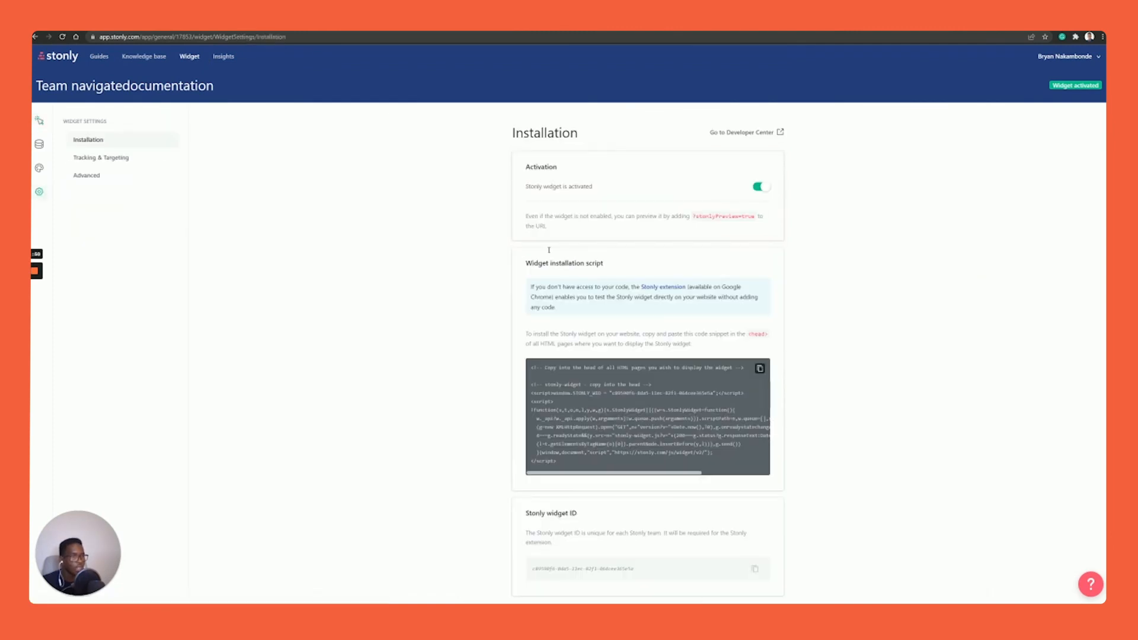
scroll(601, 272, down, 1)
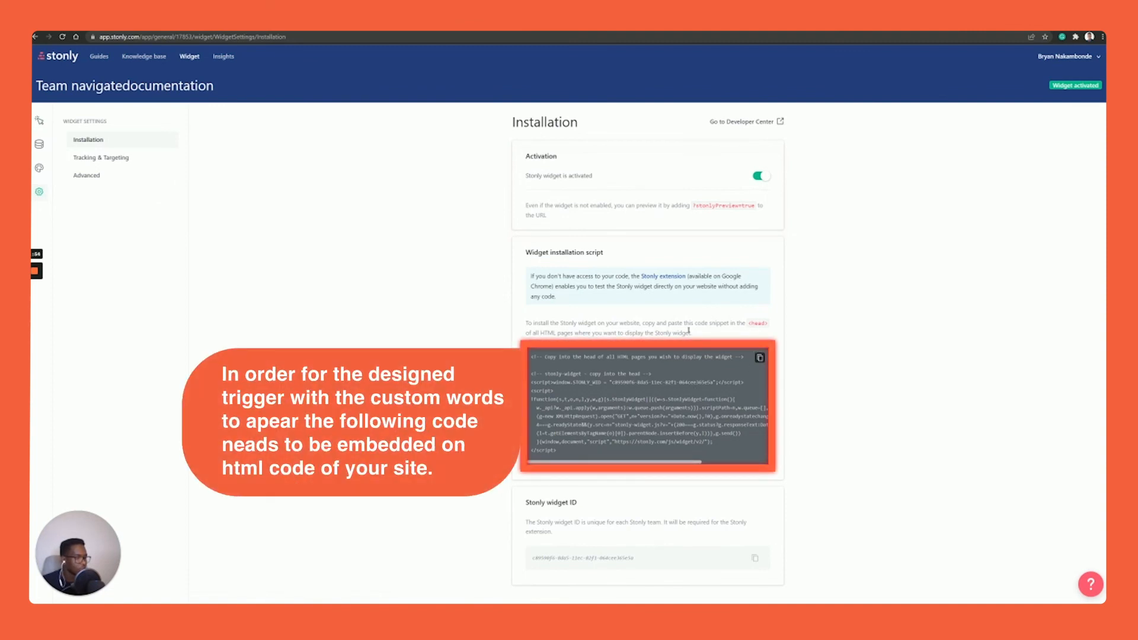
drag(689, 330, 540, 323)
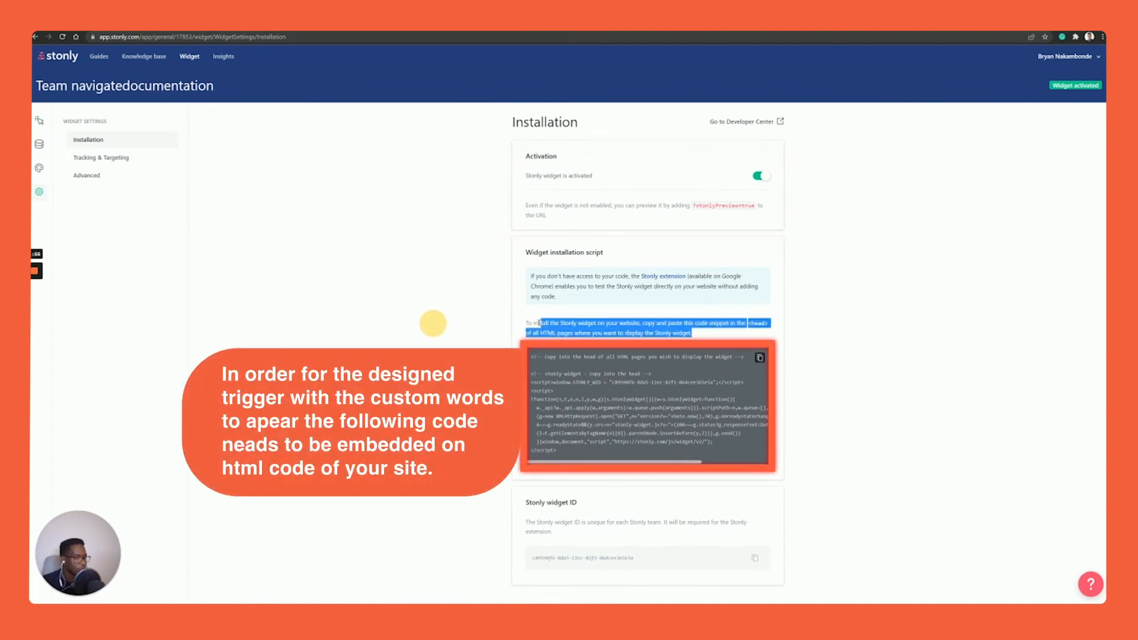
click(535, 325)
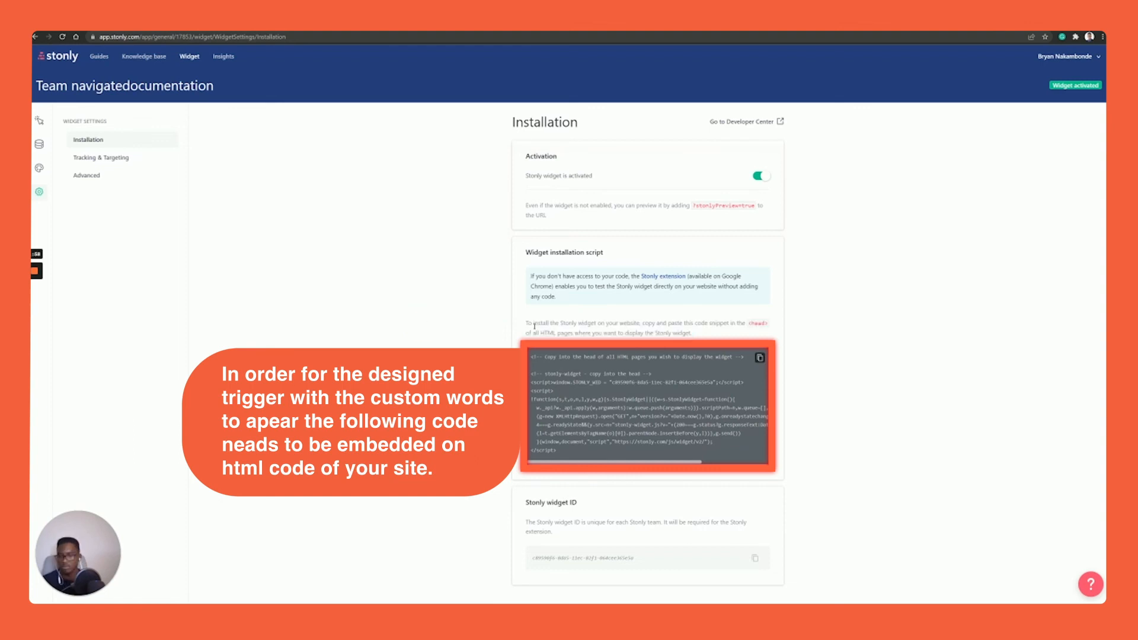
key(ctrl+plus)
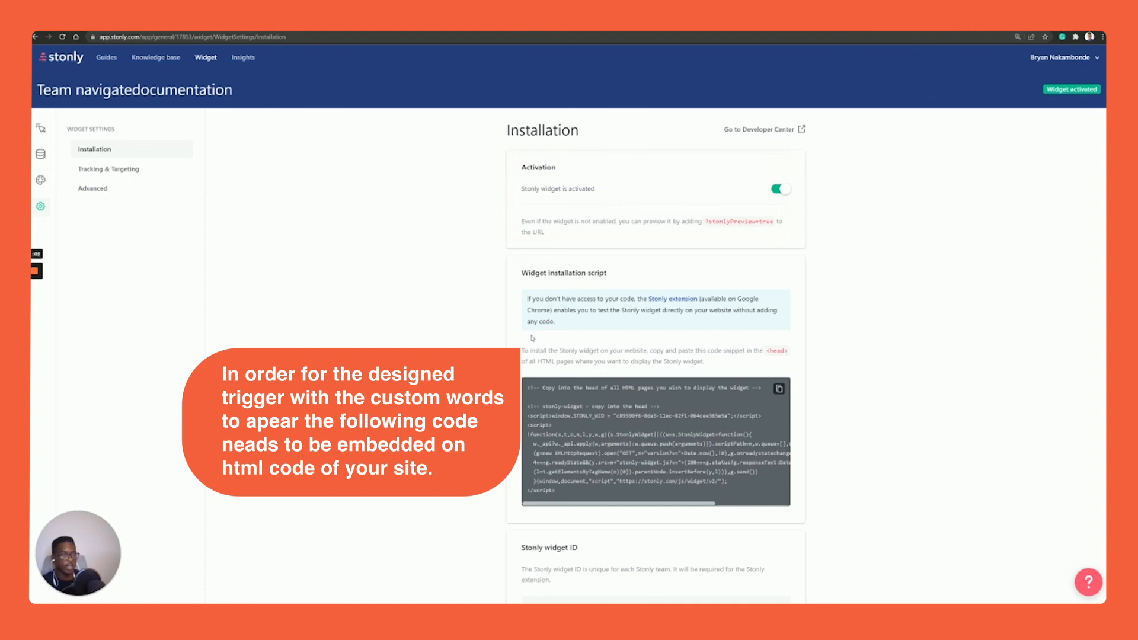
scroll(534, 335, down, 1)
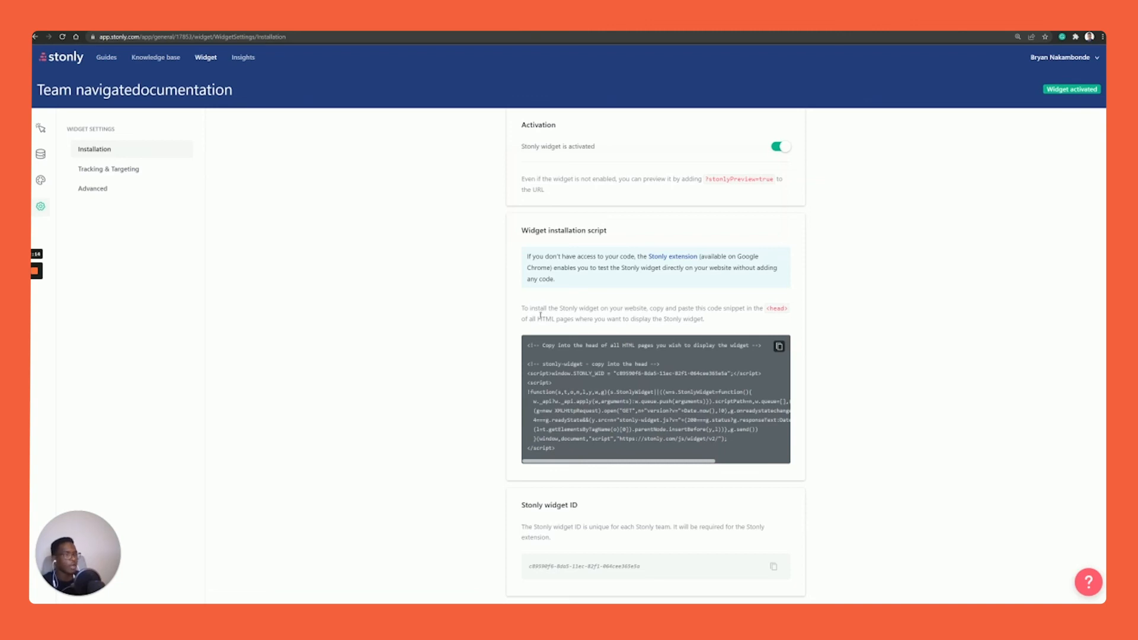
scroll(540, 316, up, 1)
scroll(551, 296, down, 1)
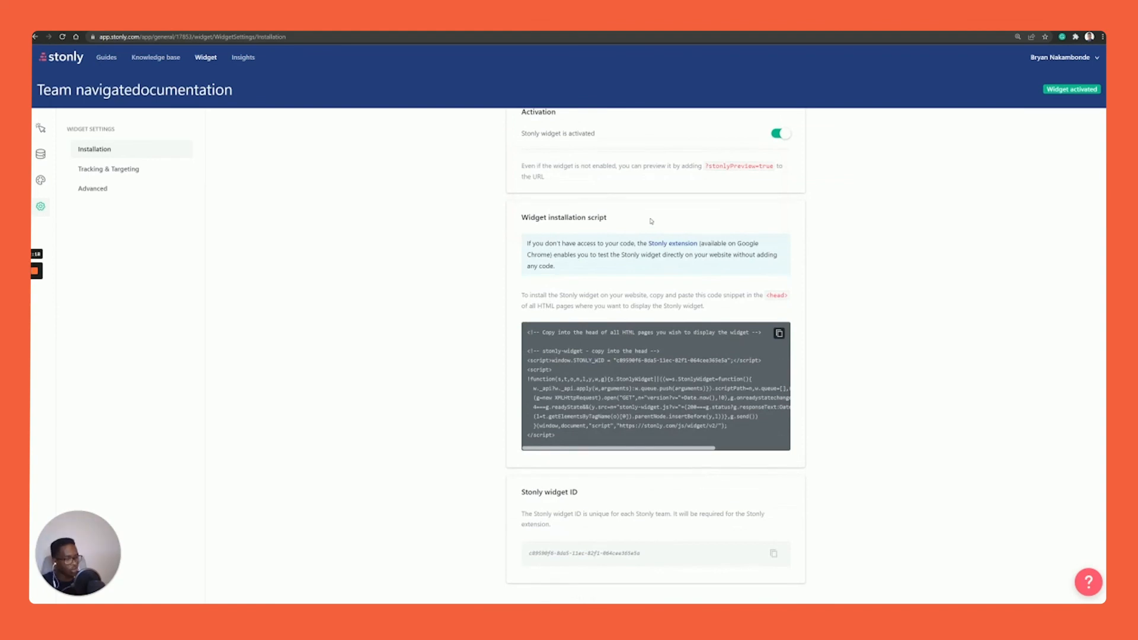
scroll(682, 181, up, 1)
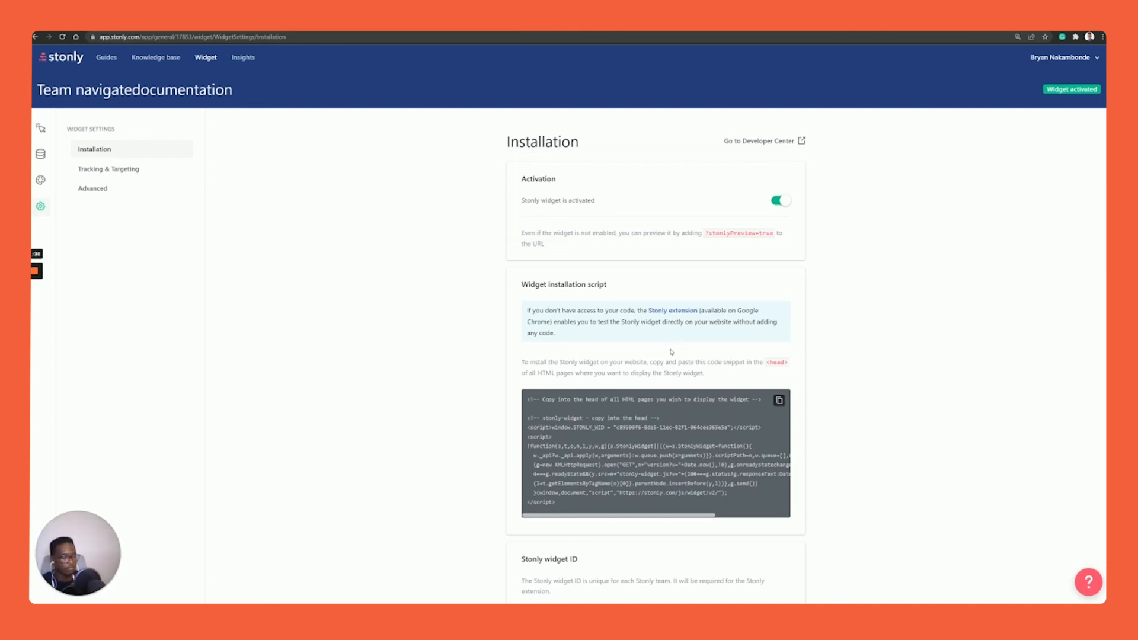
scroll(682, 324, down, 1)
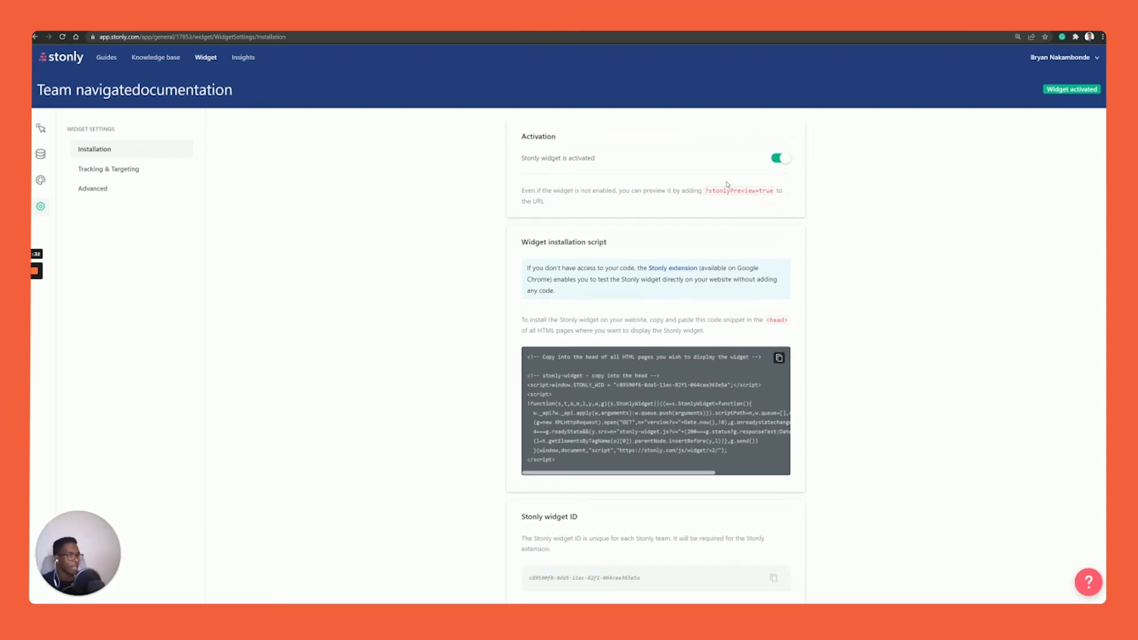
scroll(745, 159, up, 1)
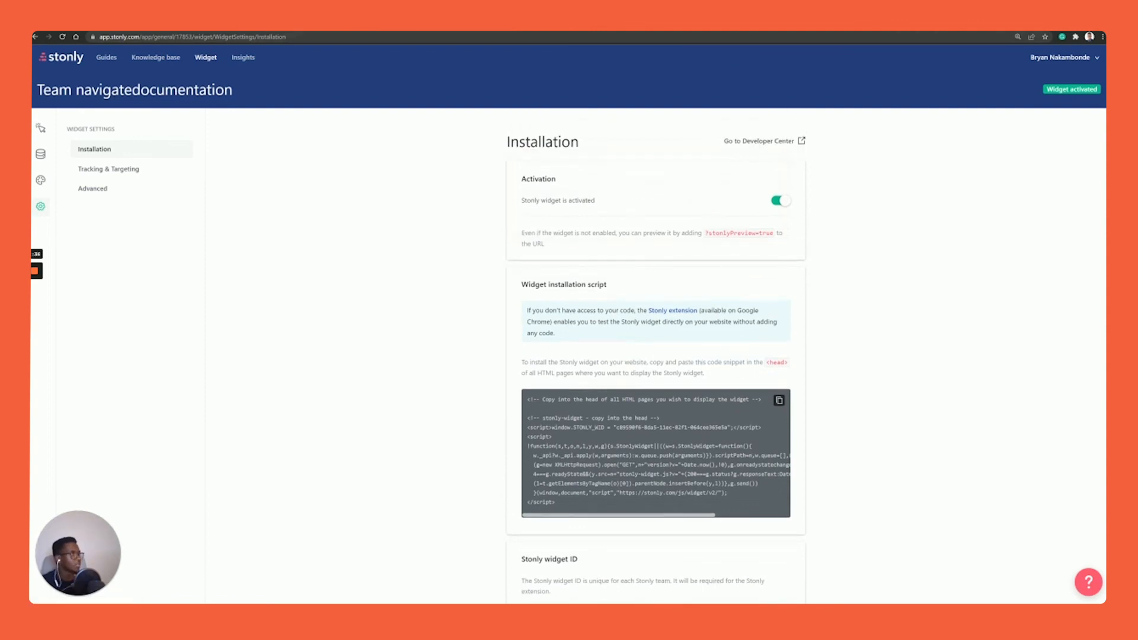
click(906, 32)
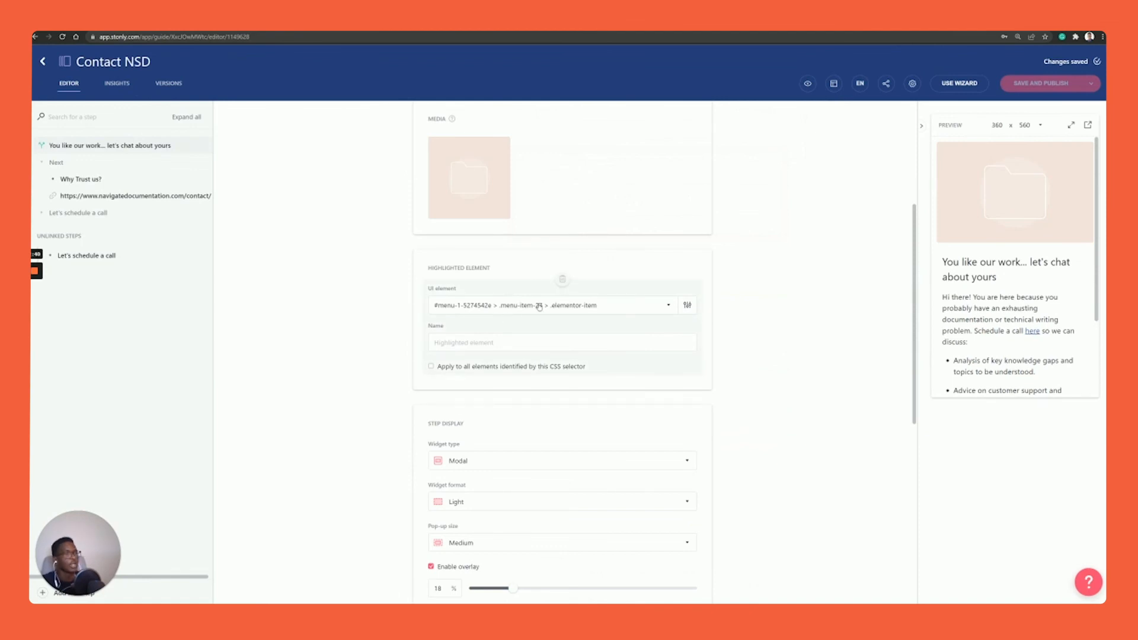
scroll(536, 292, up, 2)
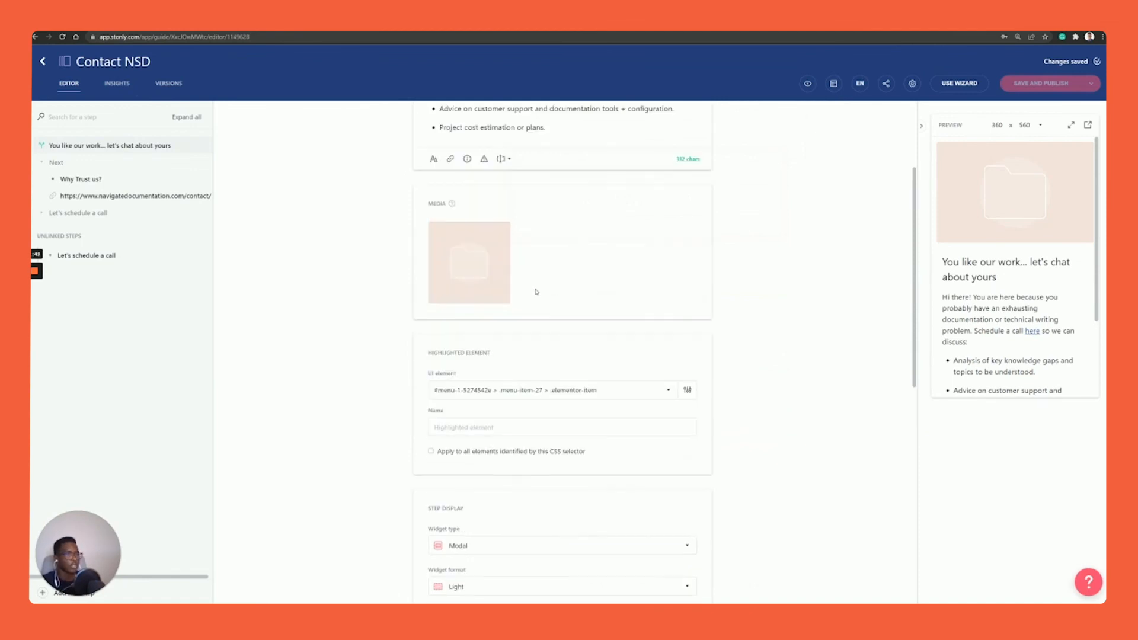
scroll(536, 291, up, 1)
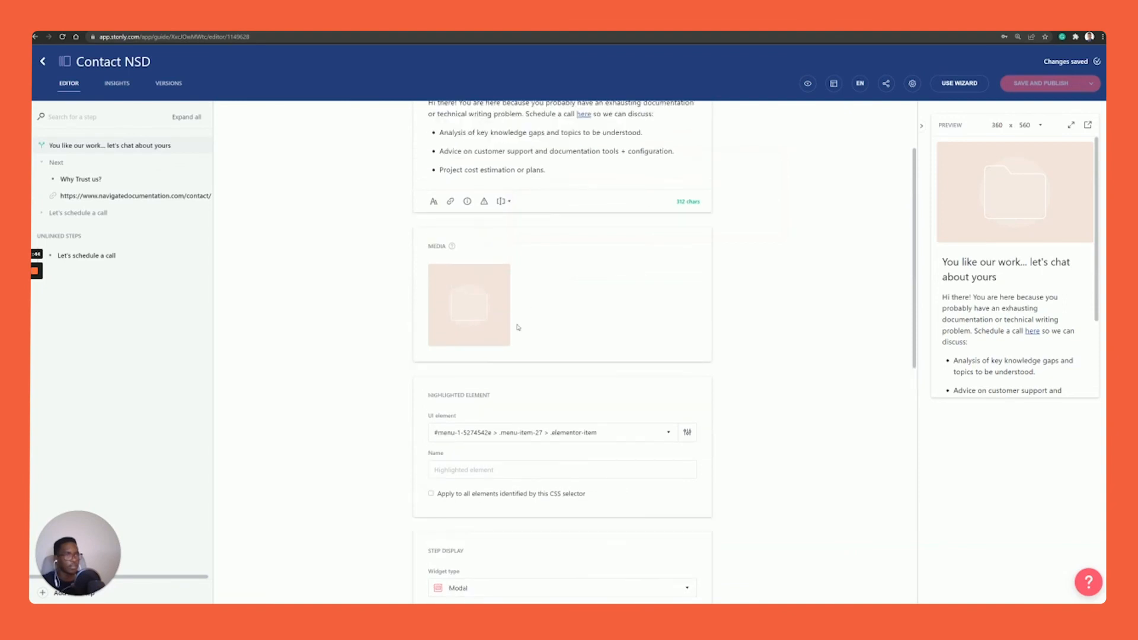
click(551, 435)
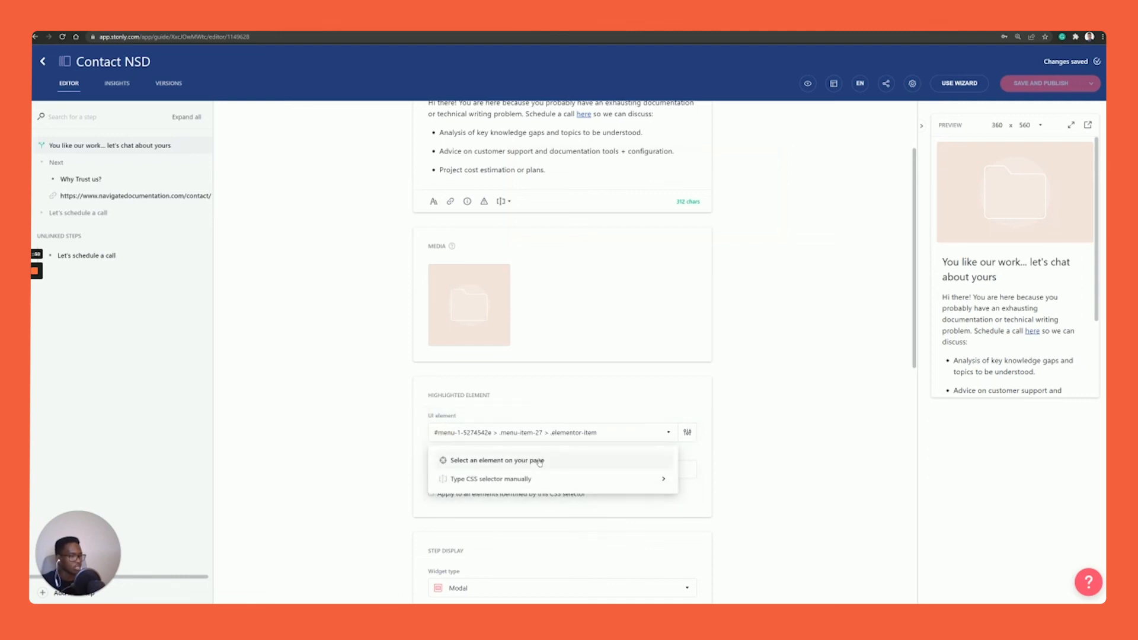
click(539, 462)
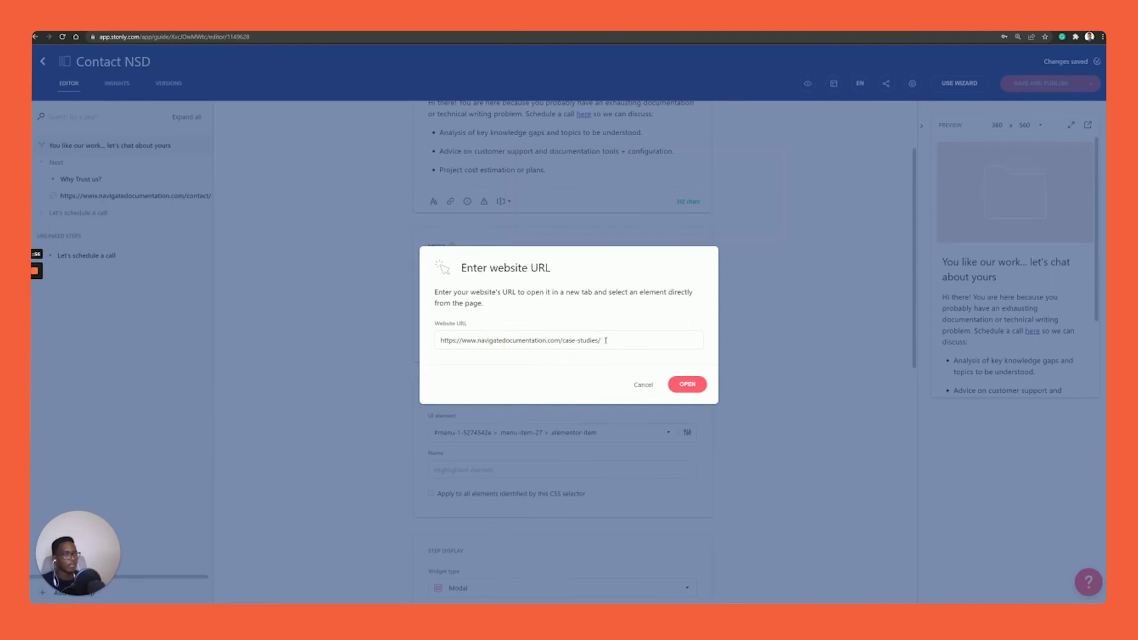
drag(602, 340, 368, 331)
click(500, 339)
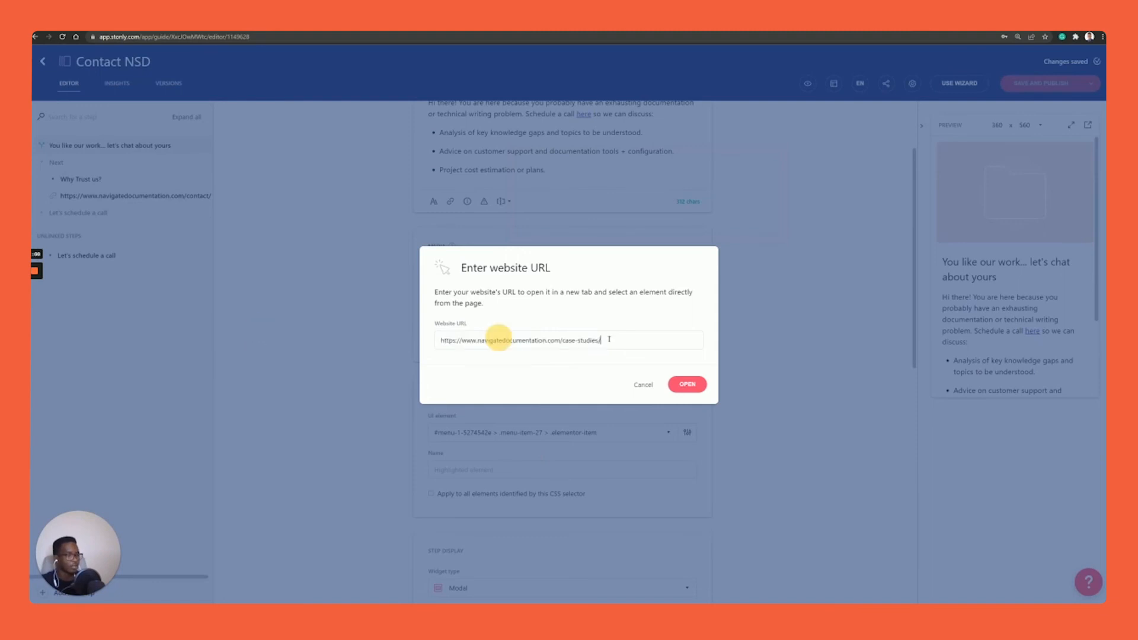
click(685, 384)
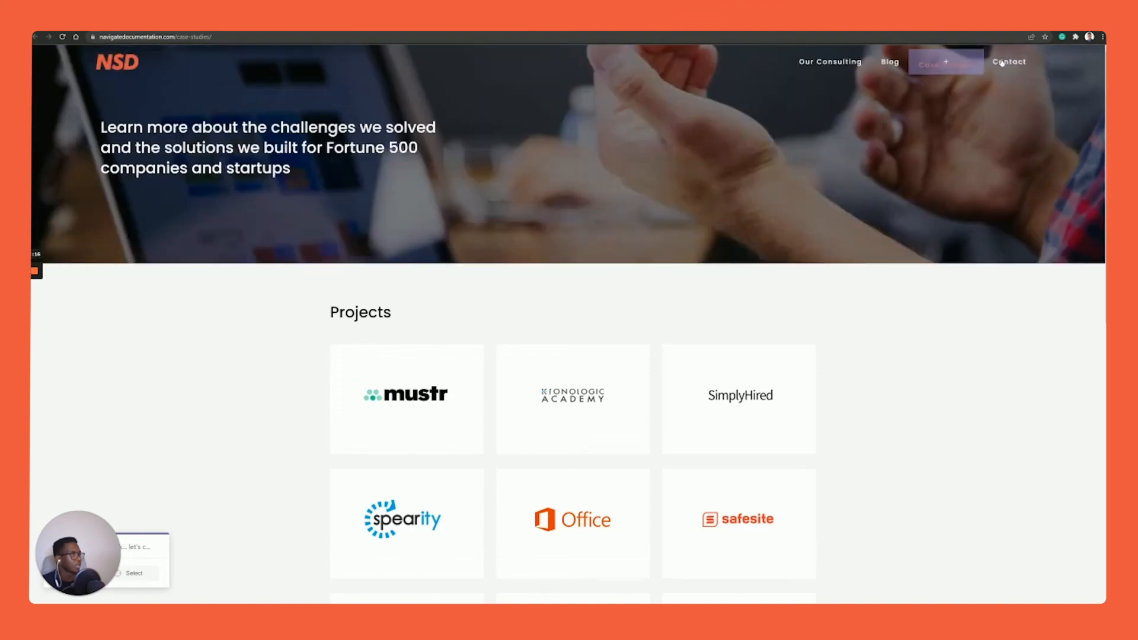
Step: Choose the site's Contact navigation item as the highlighted element, increase its border width and confirm the highlight
click(1003, 68)
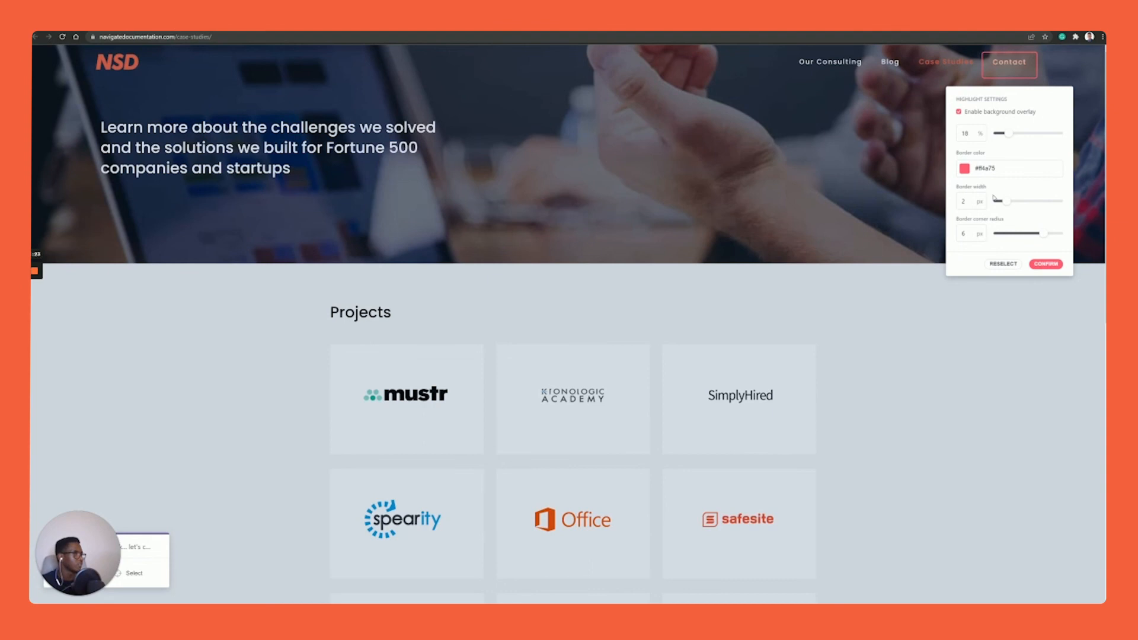
drag(1012, 204, 1063, 204)
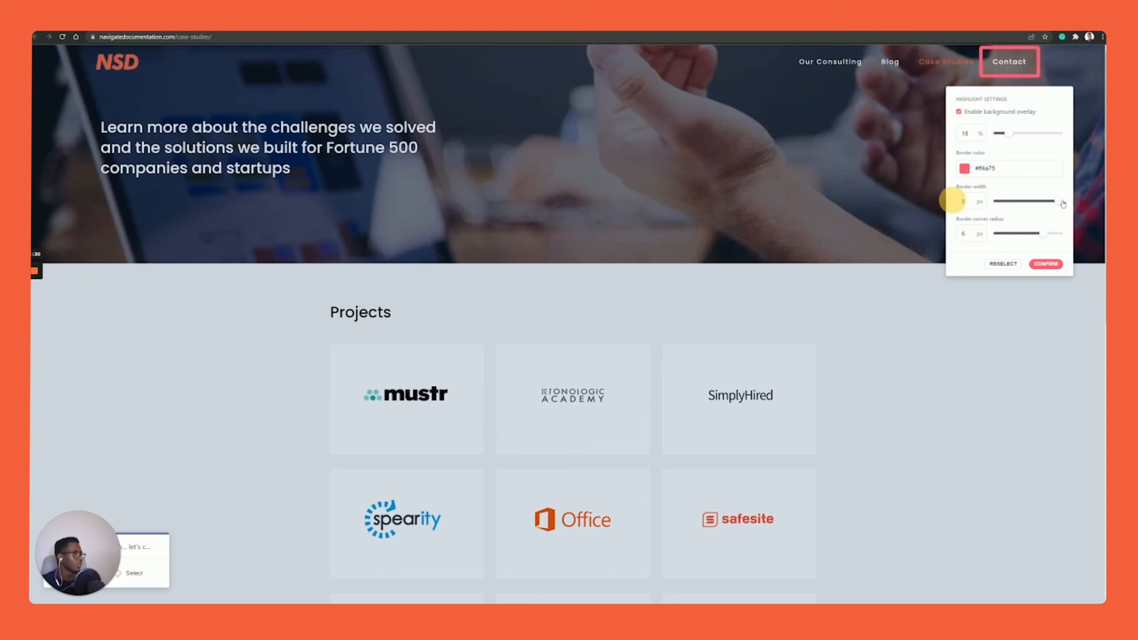
click(1045, 264)
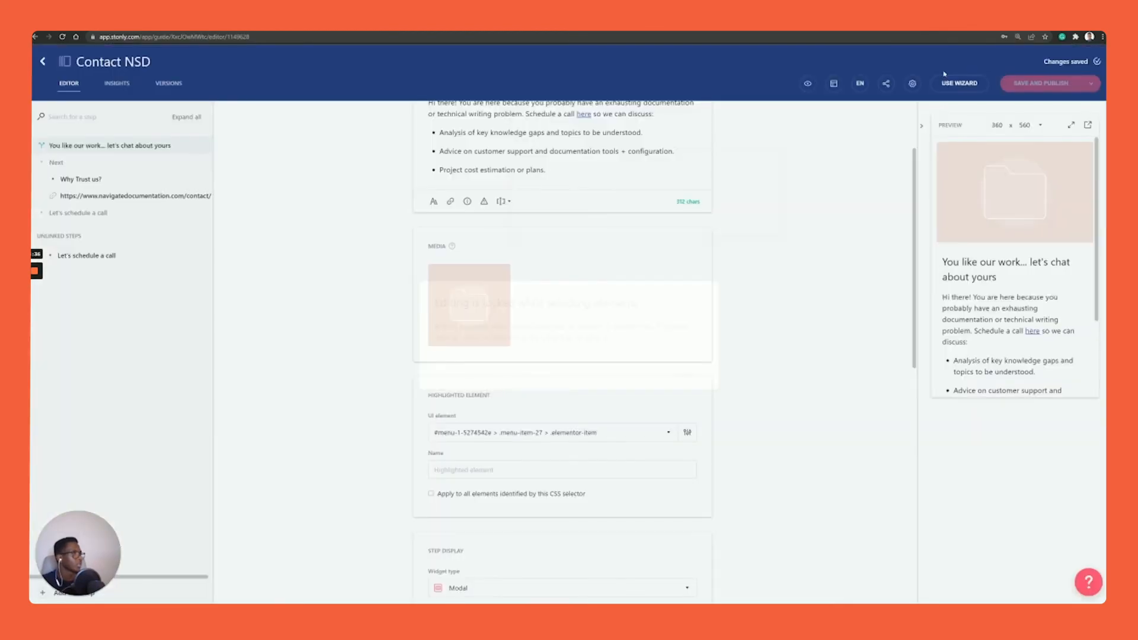
Step: Check the step's display and next-step settings, then save and publish the "Contact NSD" guide
scroll(664, 272, down, 2)
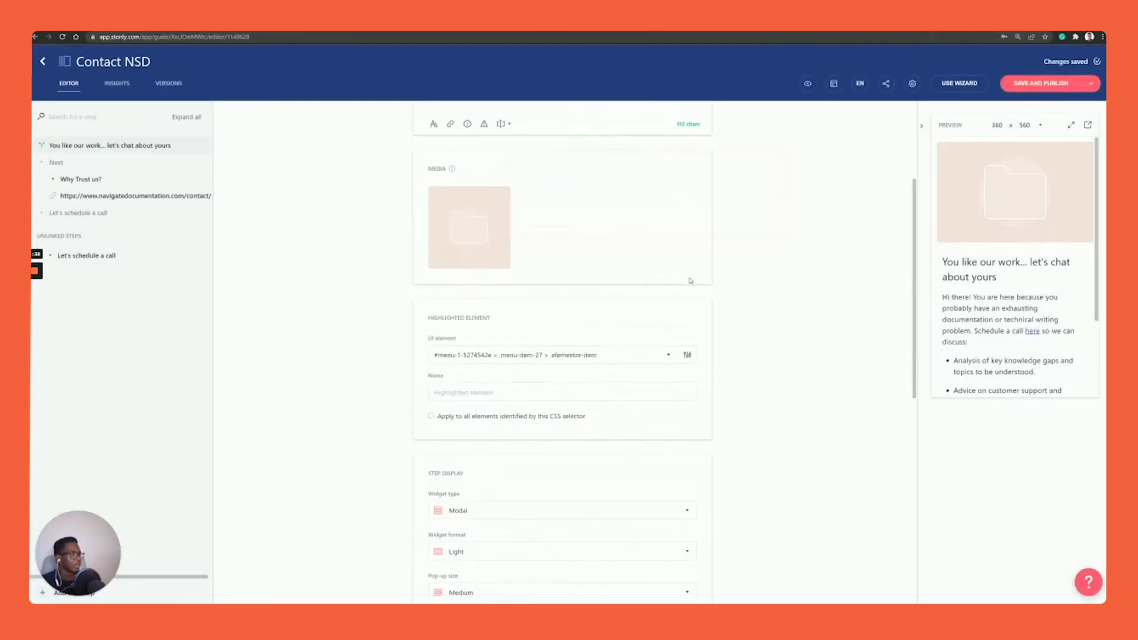
scroll(612, 345, down, 3)
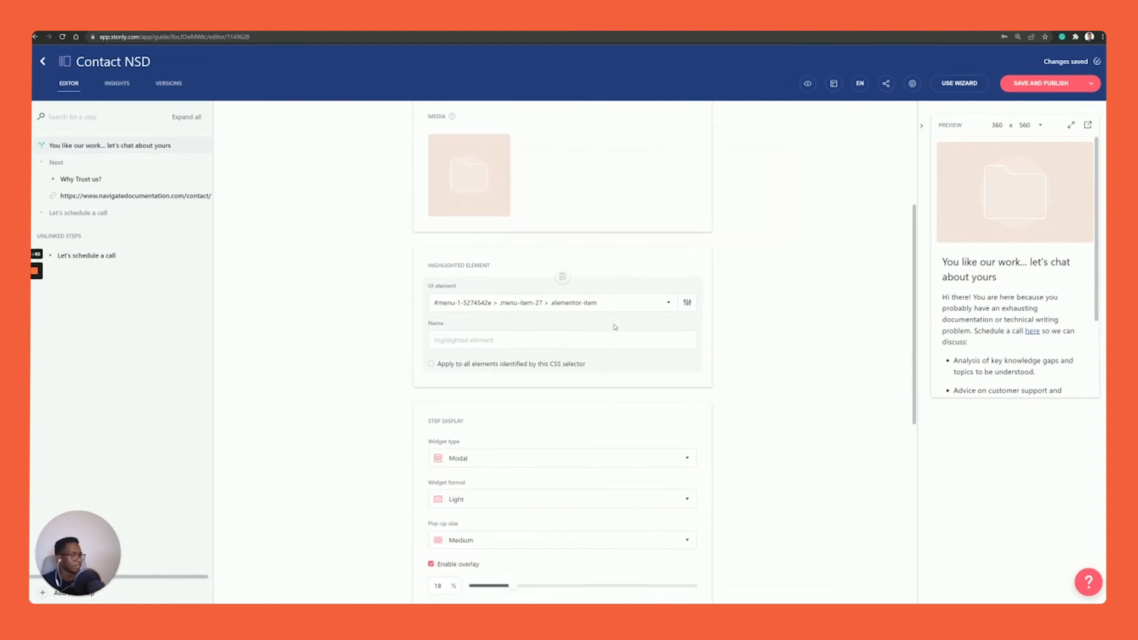
scroll(621, 319, down, 3)
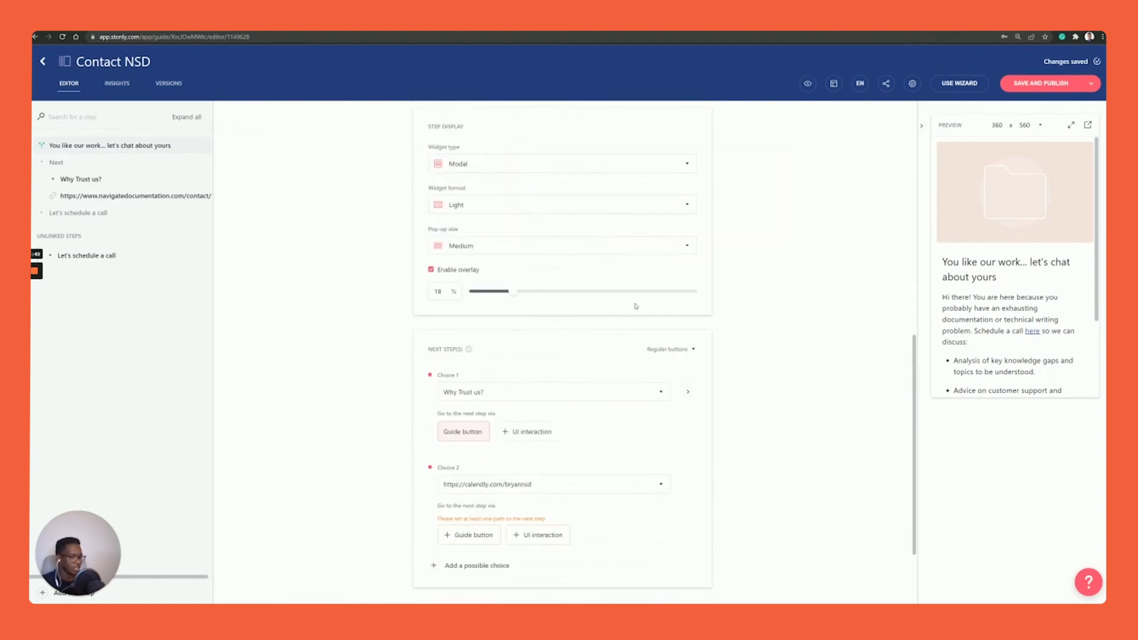
scroll(637, 303, down, 1)
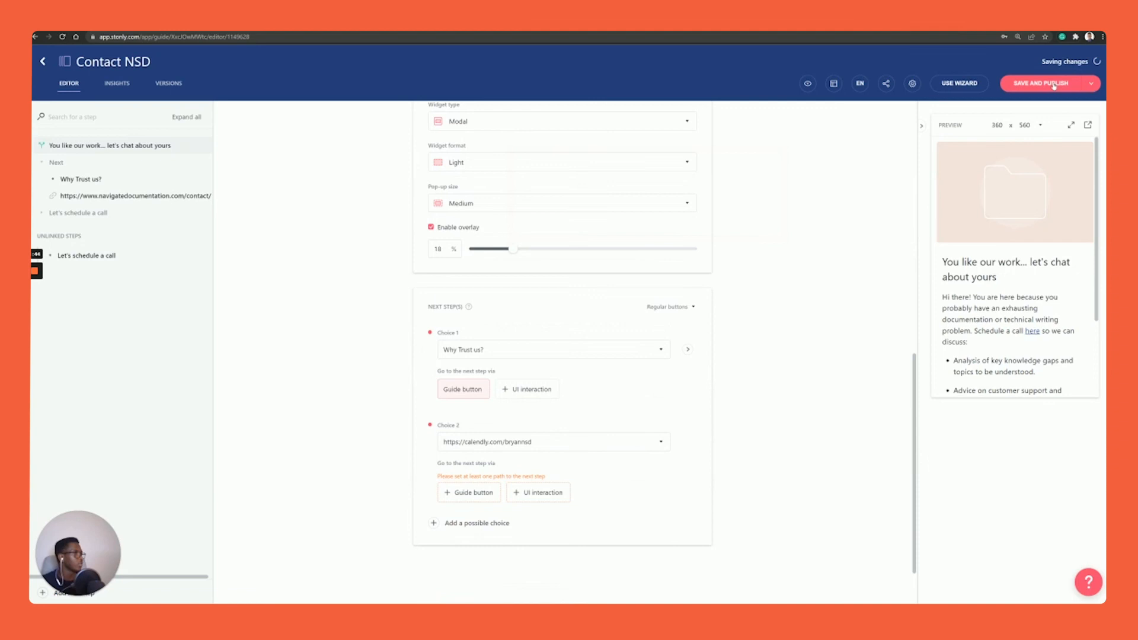
key(ctrl+s)
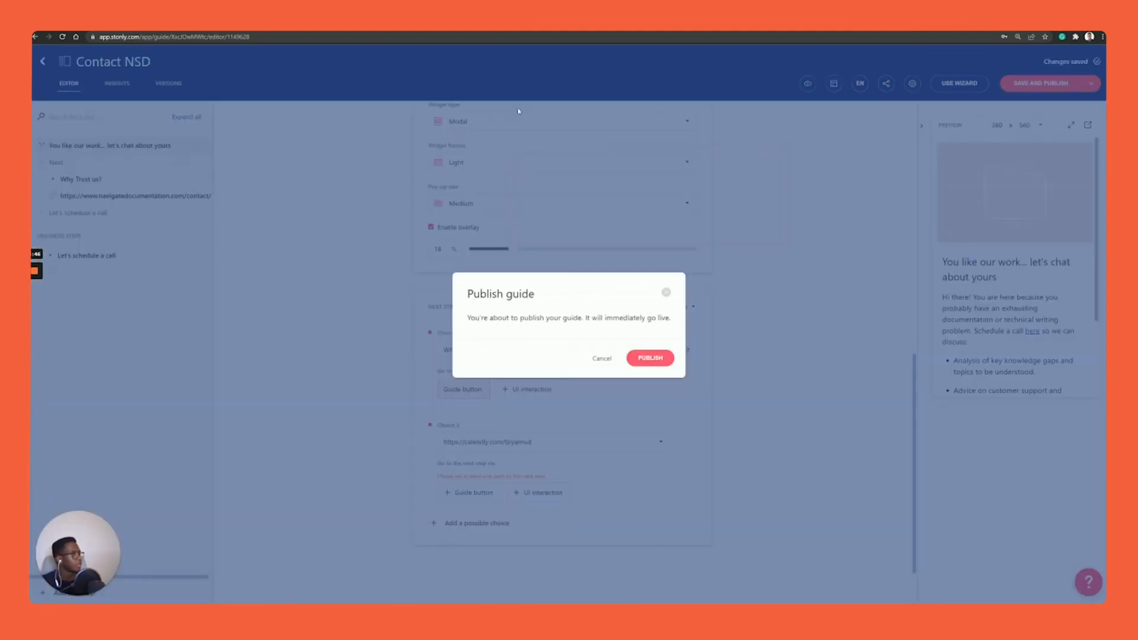
click(650, 364)
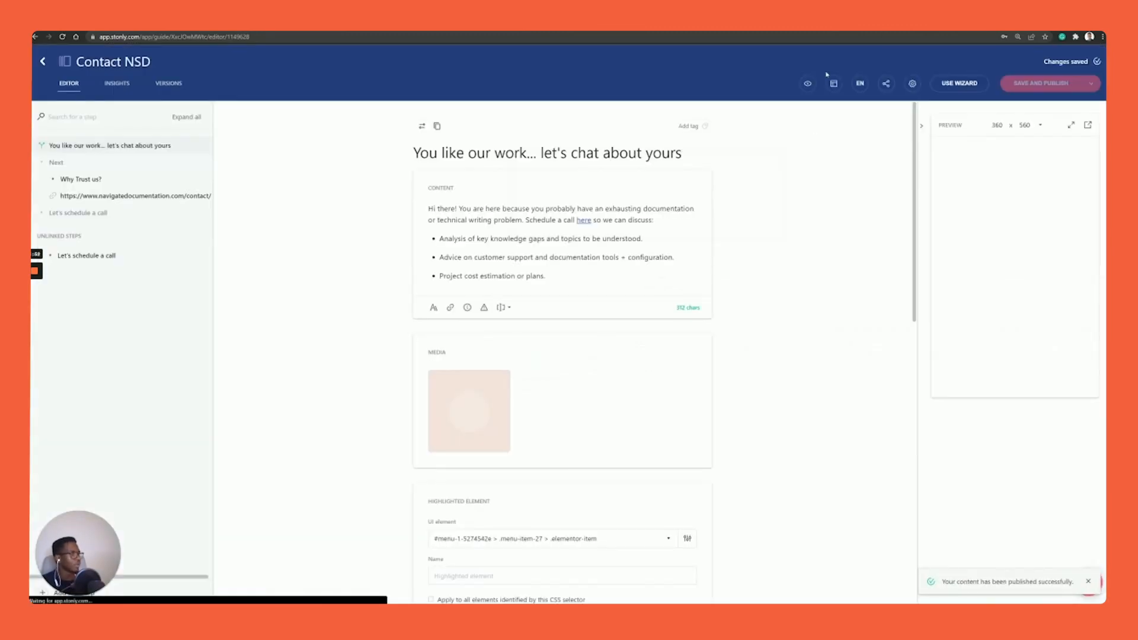
Step: Return to the widget triggers and review the NSD Case studies page trigger's URL rule, content, delay and targeting settings
click(42, 62)
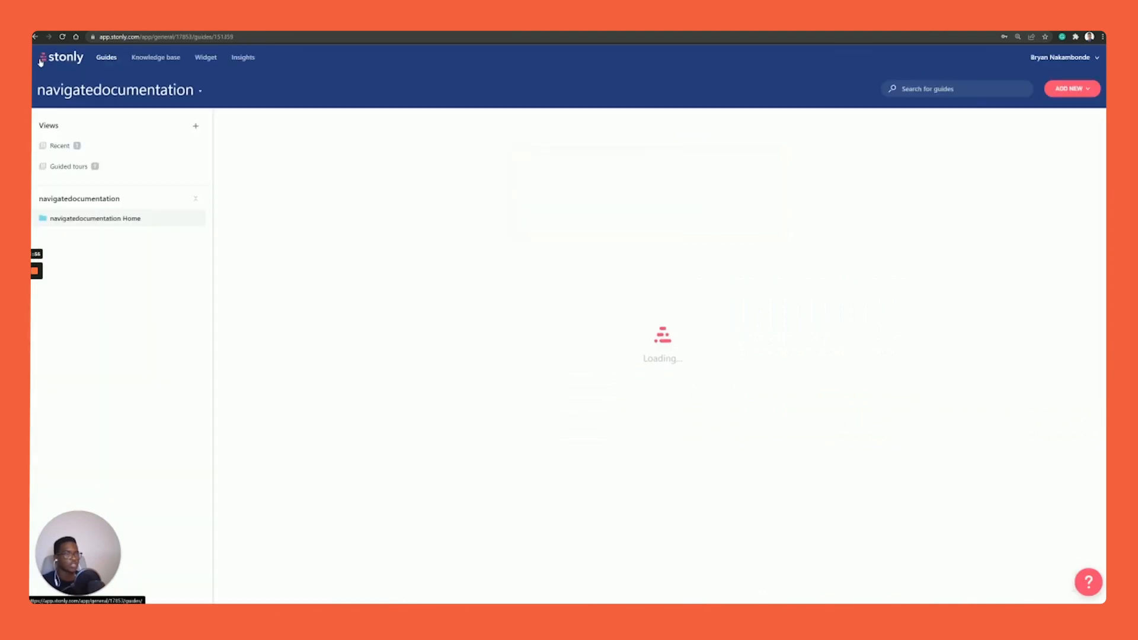
click(208, 59)
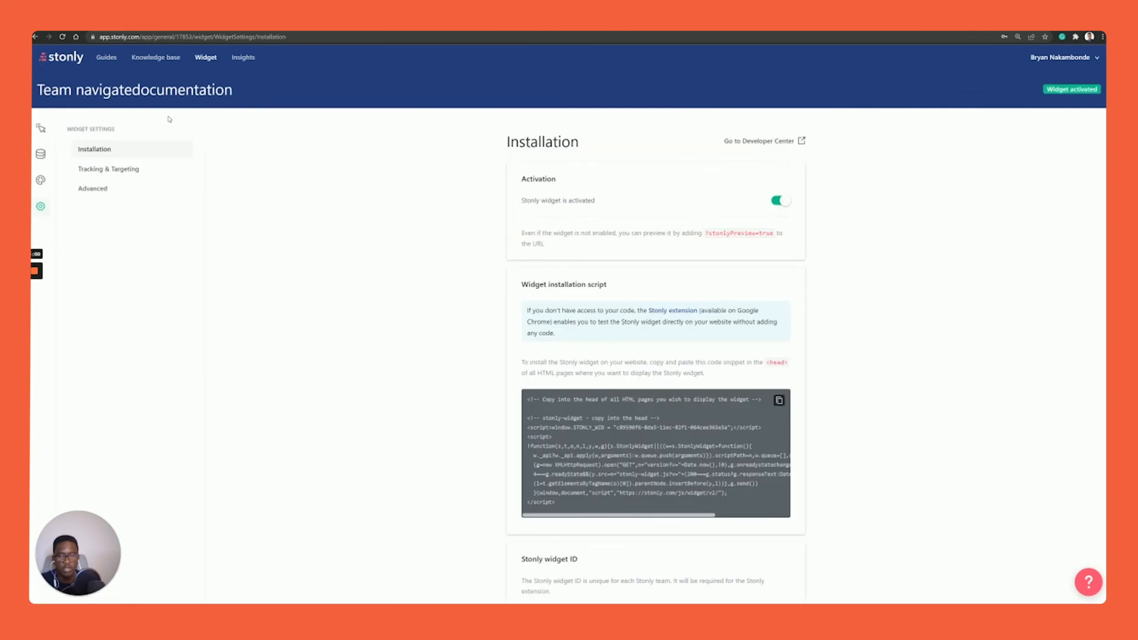
click(51, 142)
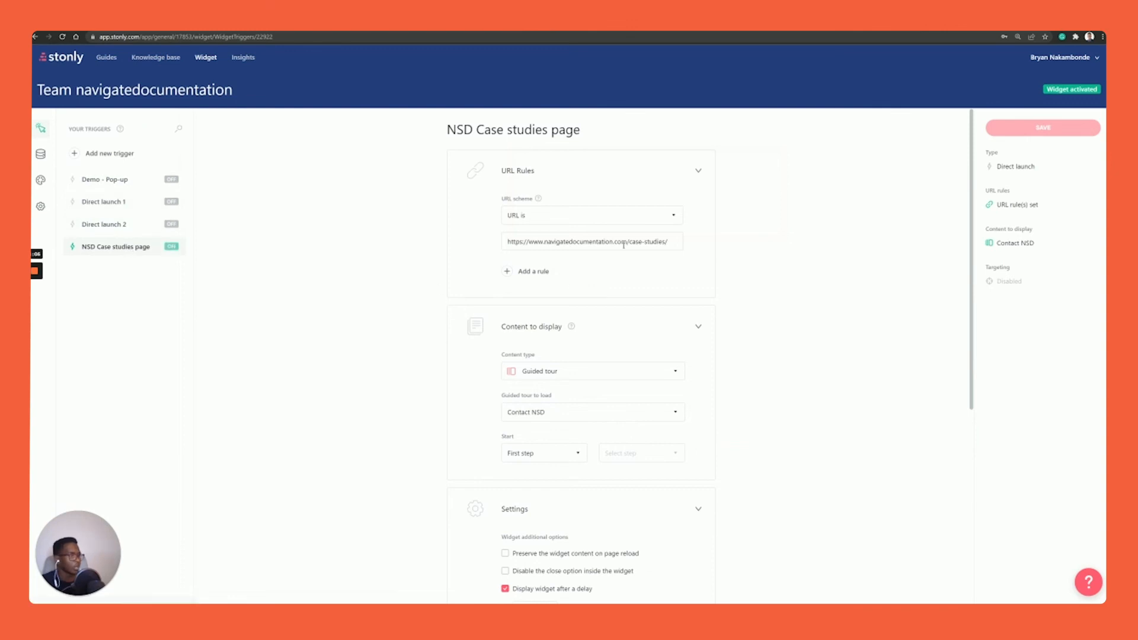
scroll(631, 251, down, 3)
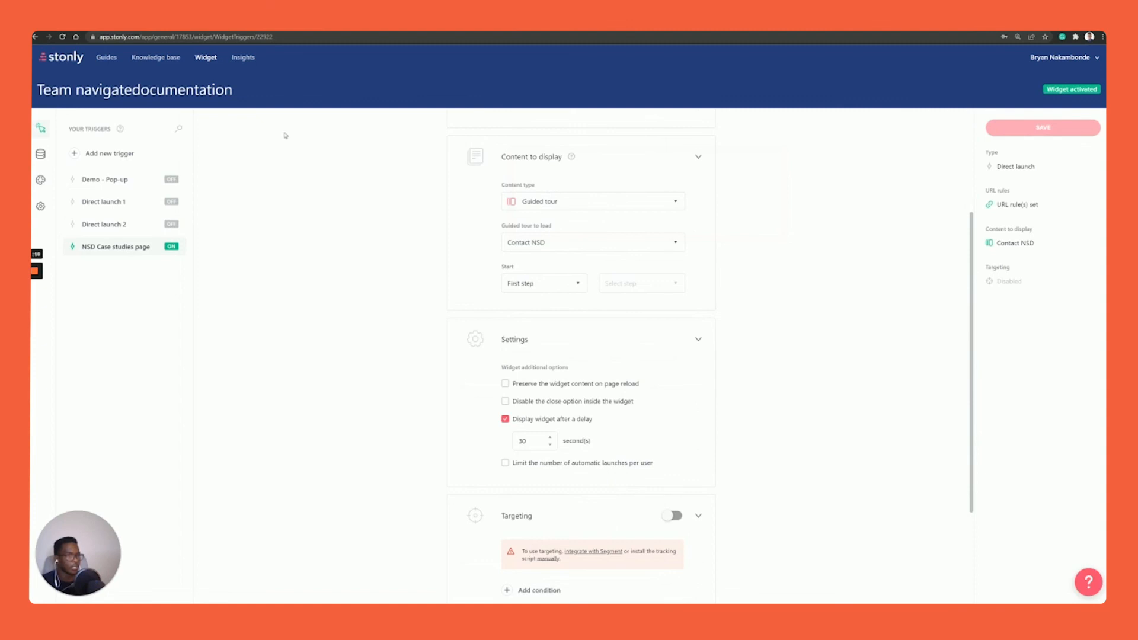
scroll(605, 344, down, 2)
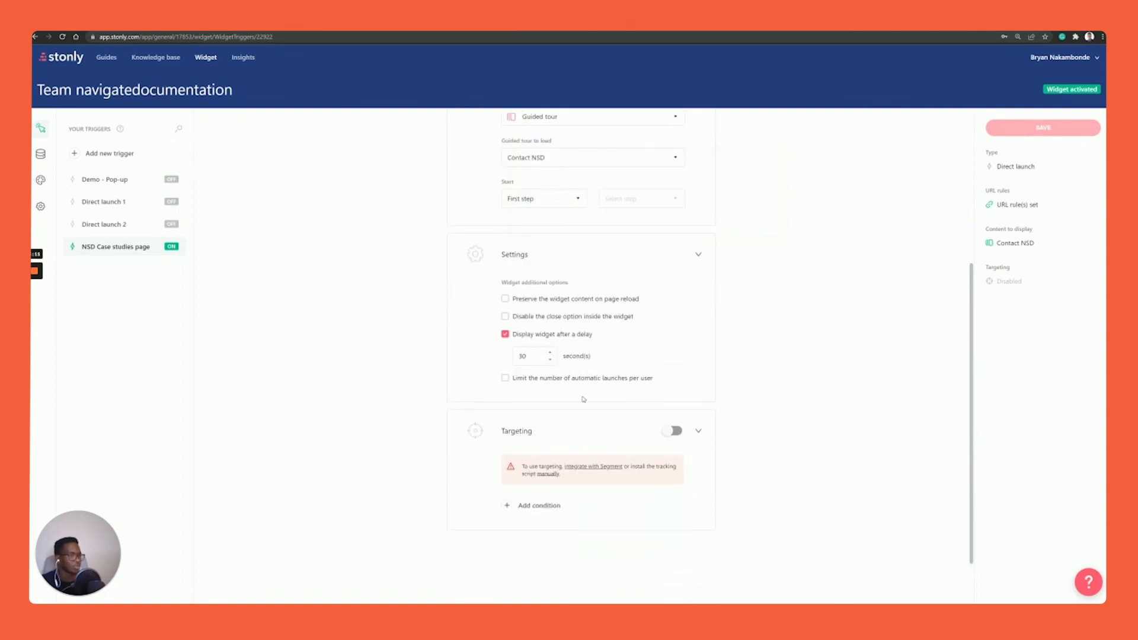
double_click(535, 356)
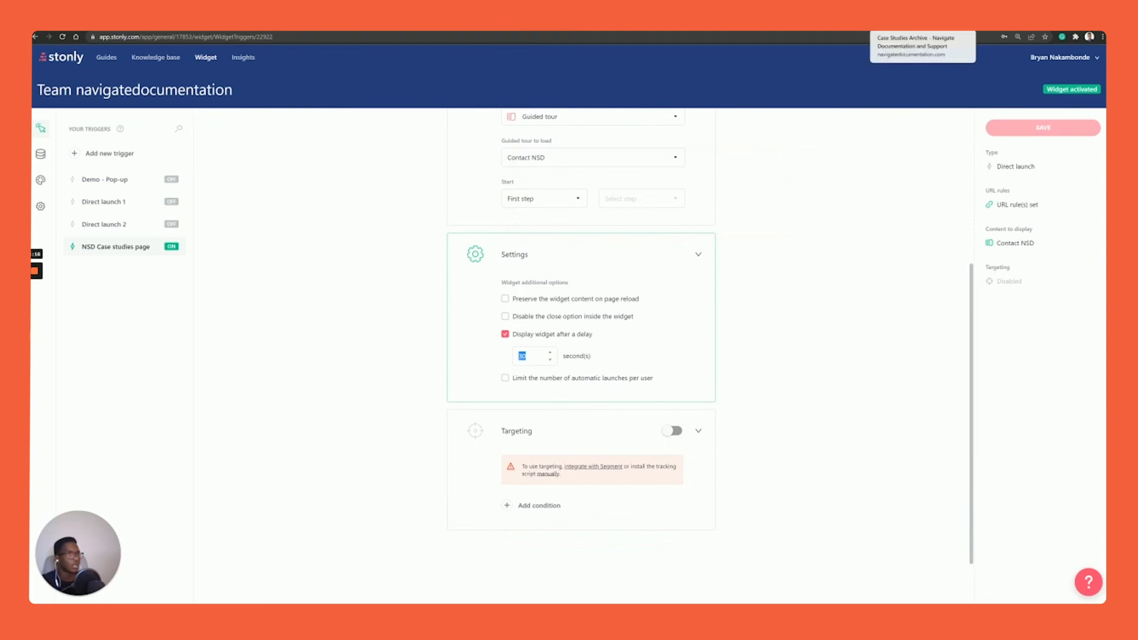
Step: Open the navigatedocumentation.com case studies page in a new browser tab to check the widget launch
key(ctrl+t)
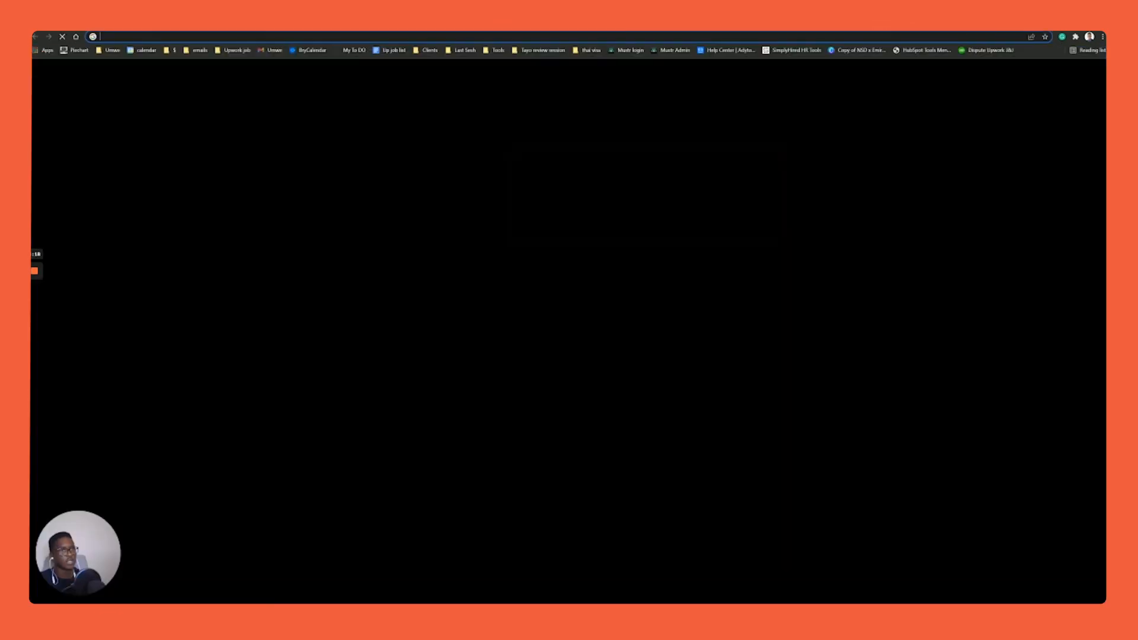
text(navigatedocumentation.com)
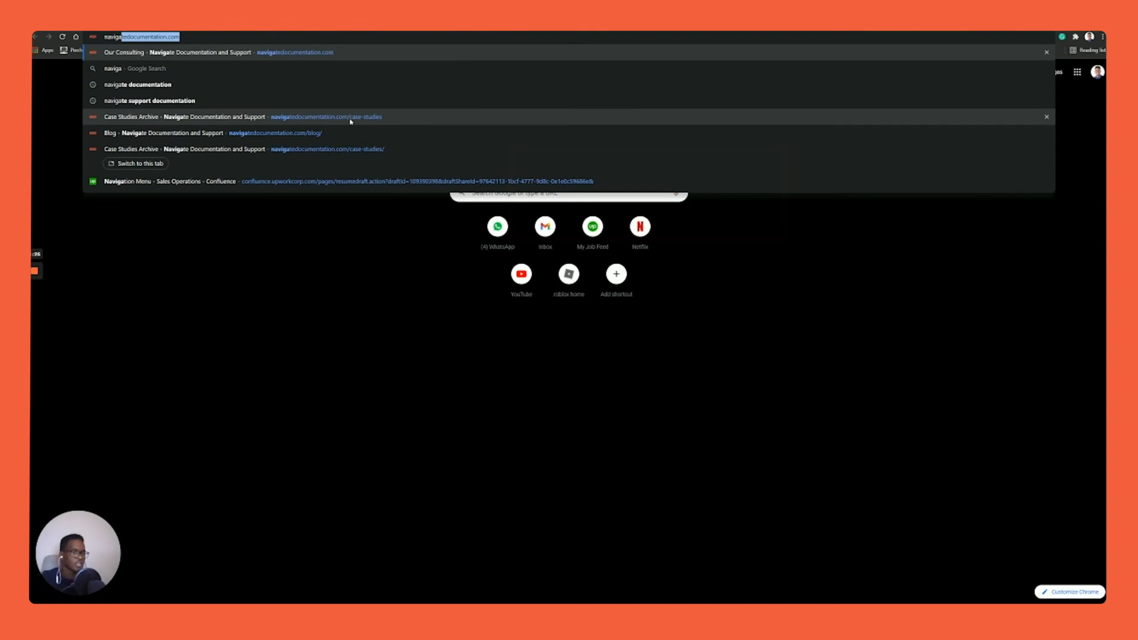
click(351, 122)
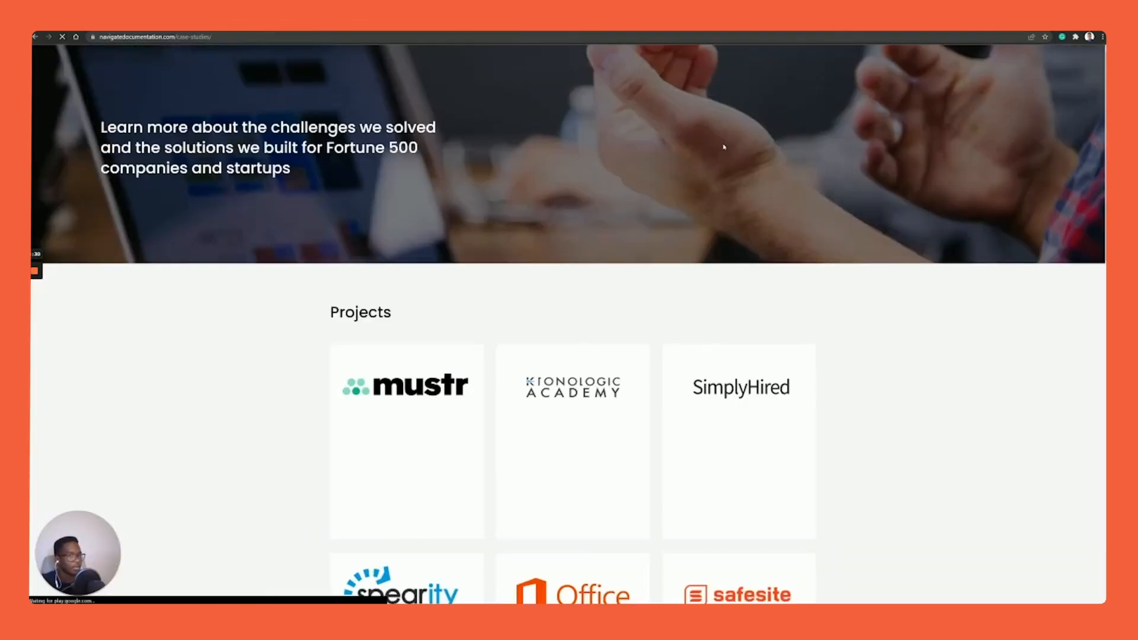
Step: Show the case studies page full screen and review the launched "You like our work... let's chat about yours" guide down to its response options
key(F11)
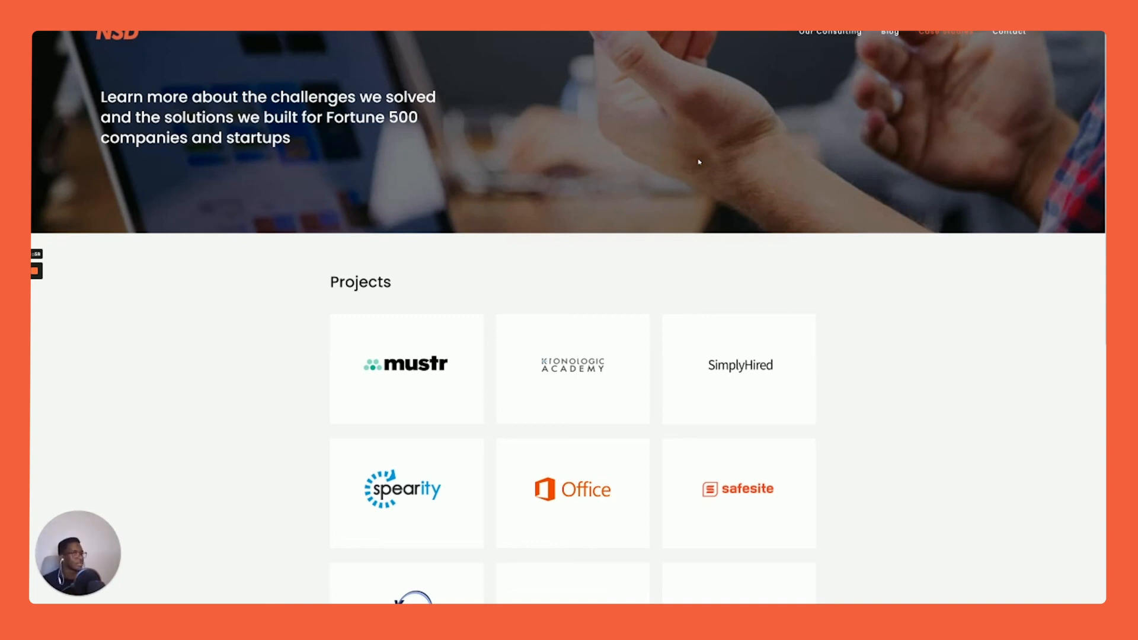
scroll(690, 161, down, 2)
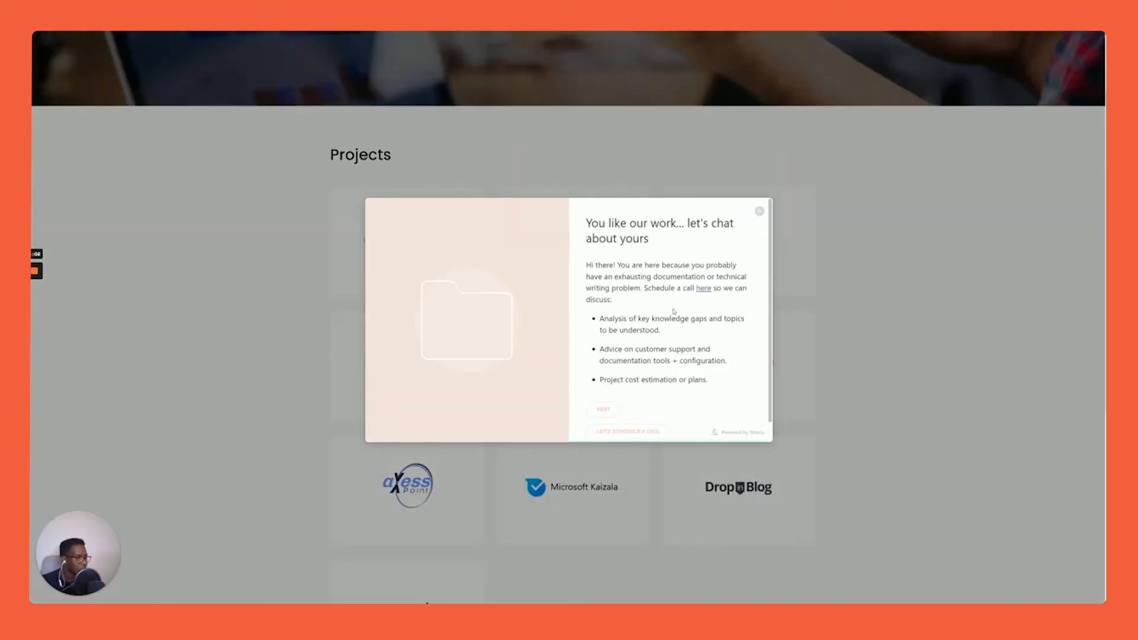
scroll(676, 397, down, 2)
scroll(714, 290, up, 3)
scroll(713, 295, up, 1)
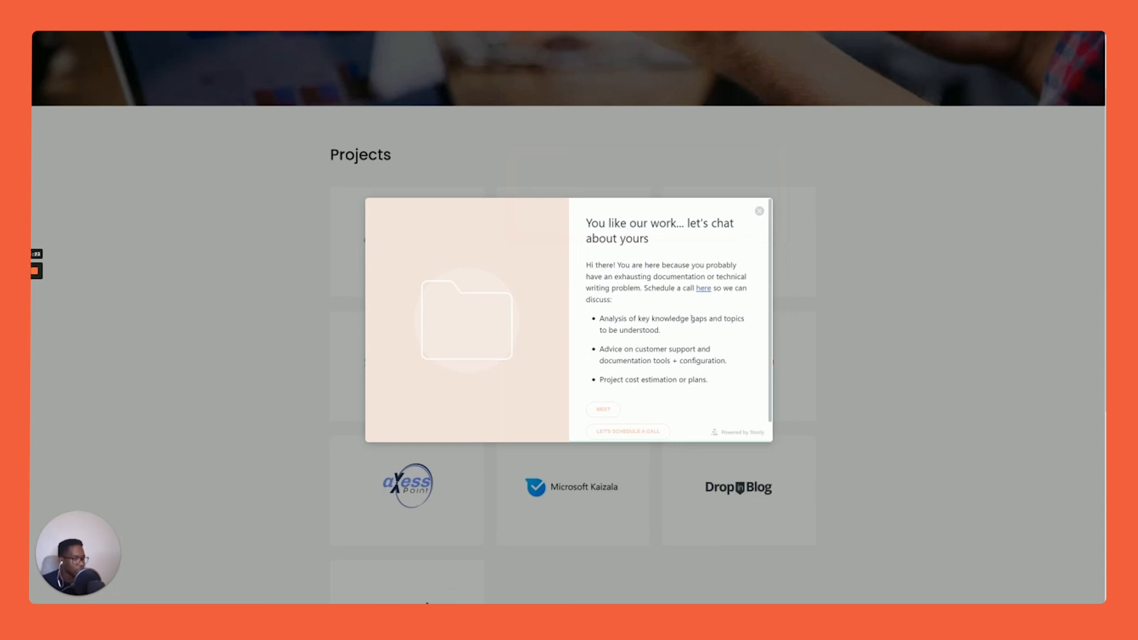
scroll(682, 320, down, 1)
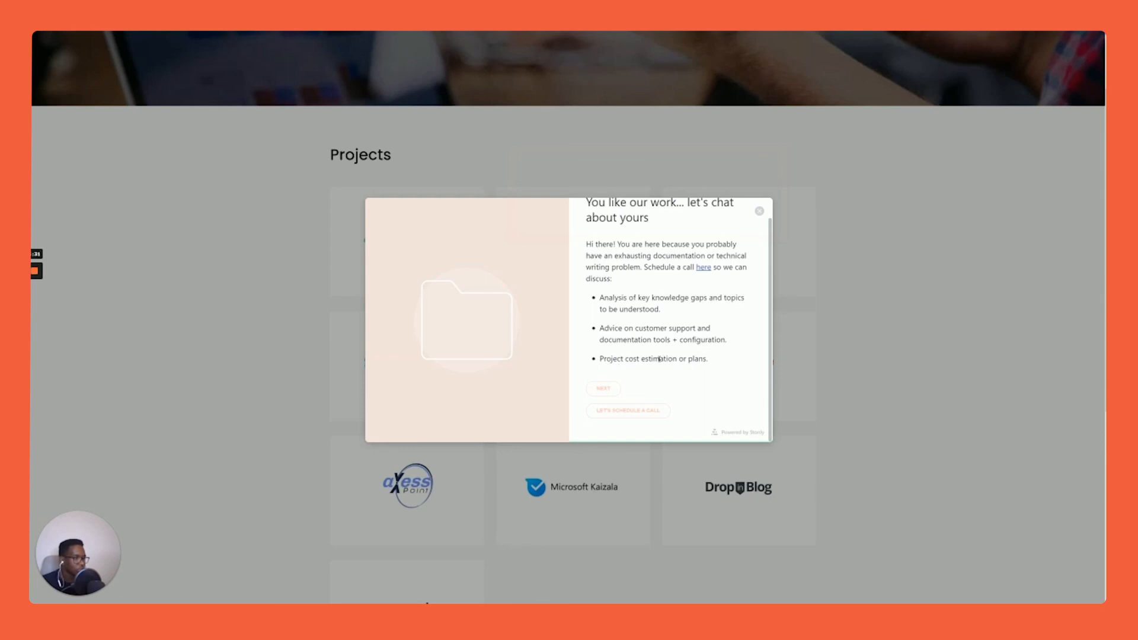
scroll(611, 391, down, 1)
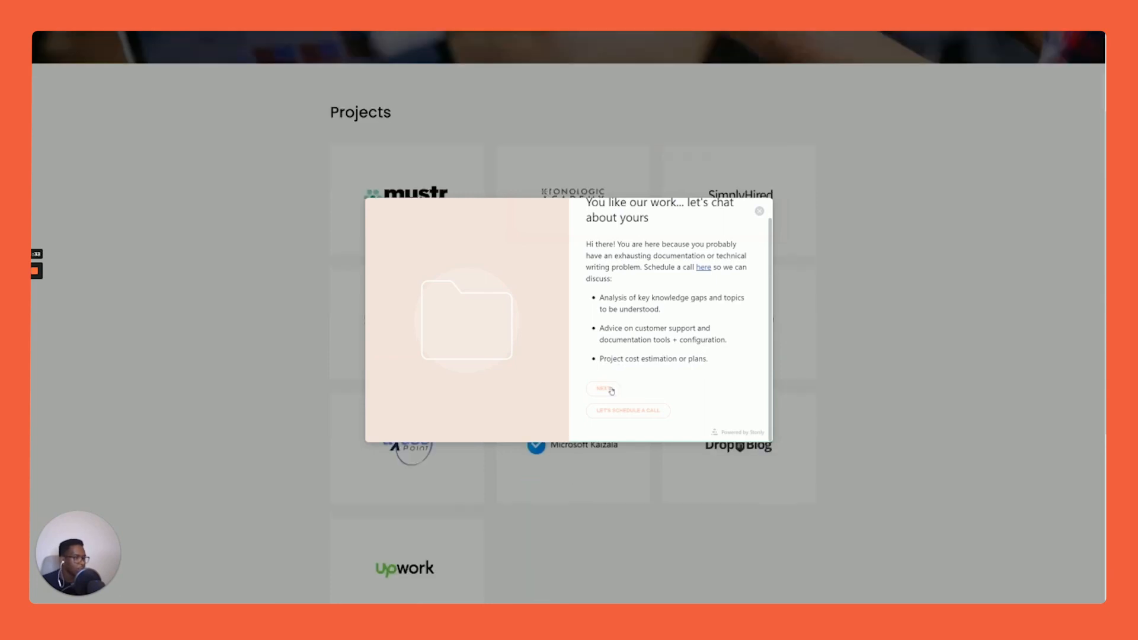
Step: Test the guide by advancing through the "Why Trust us?" step, then choose "Let's schedule a call" in the opening pop-up
click(611, 391)
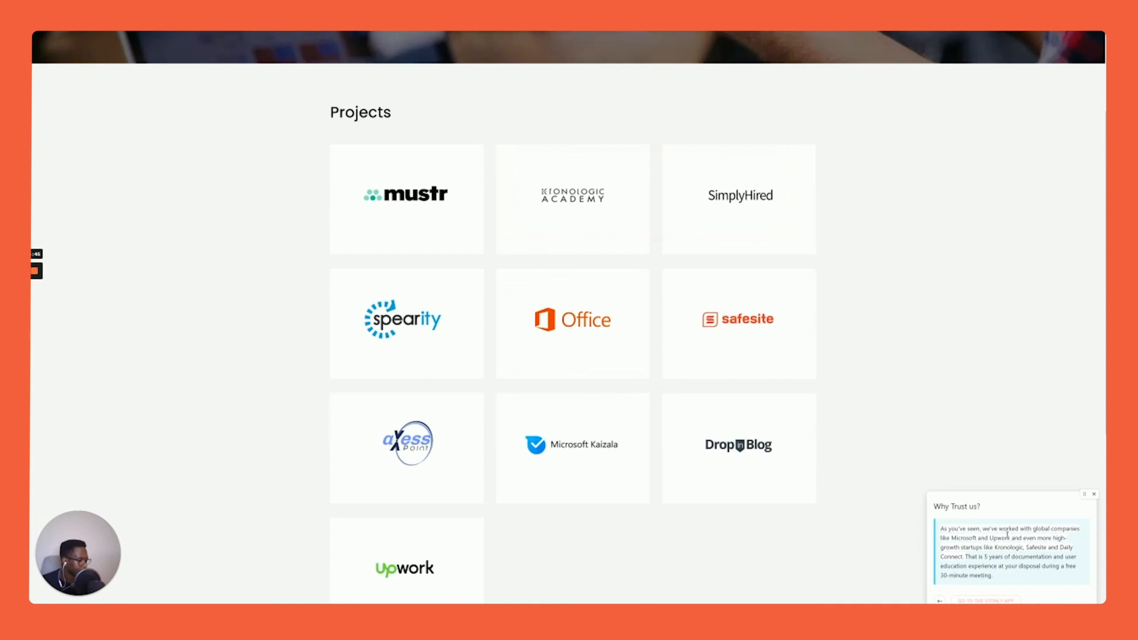
click(986, 601)
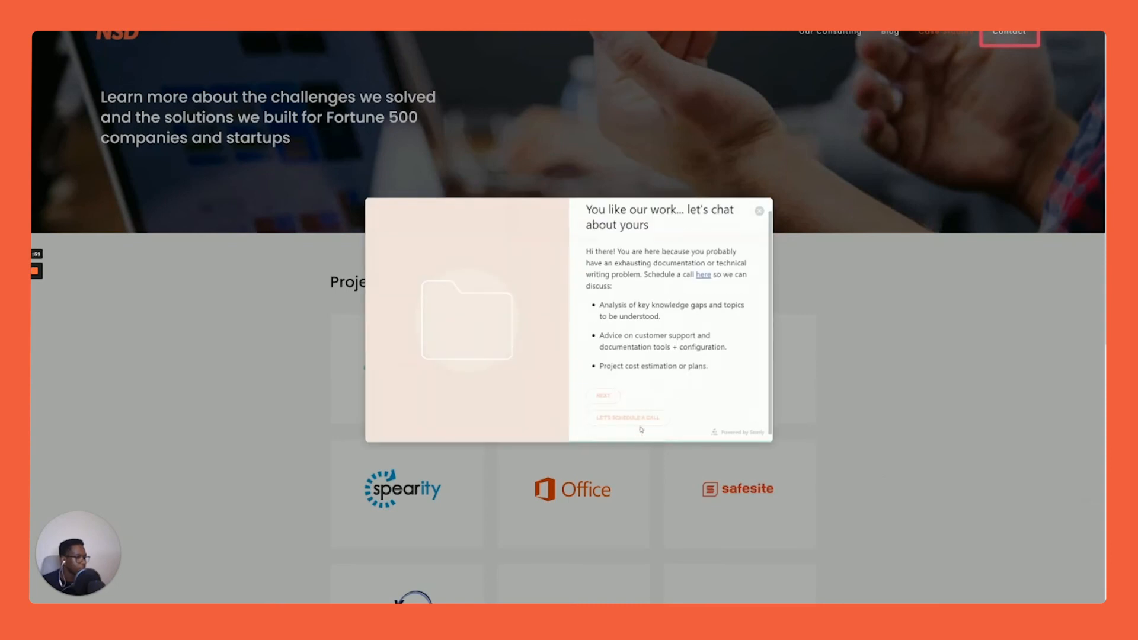
click(643, 410)
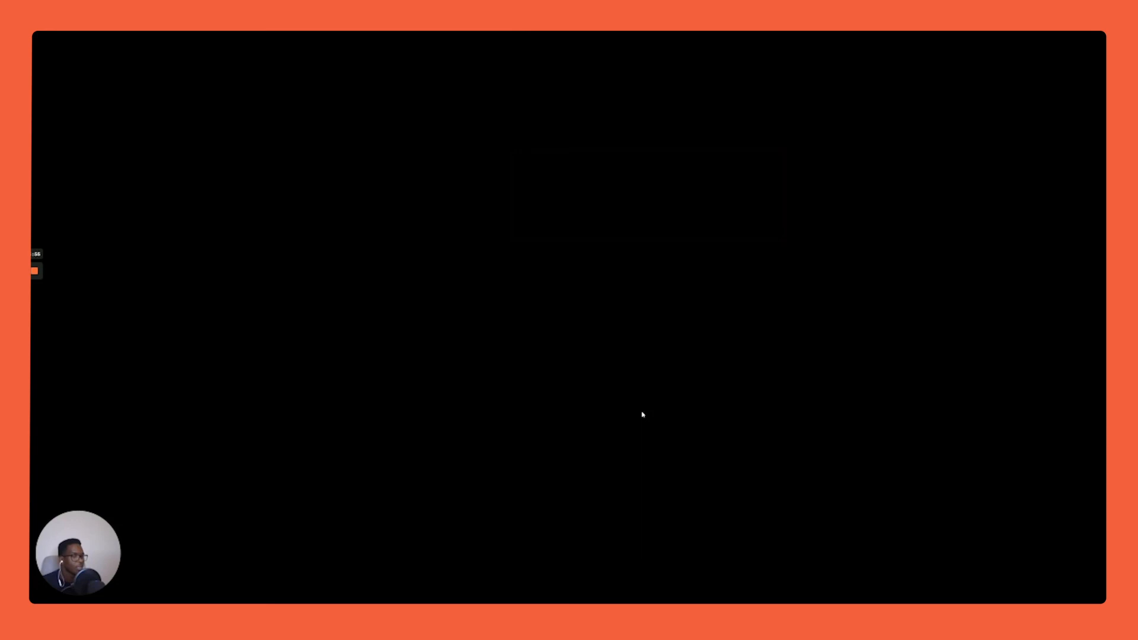